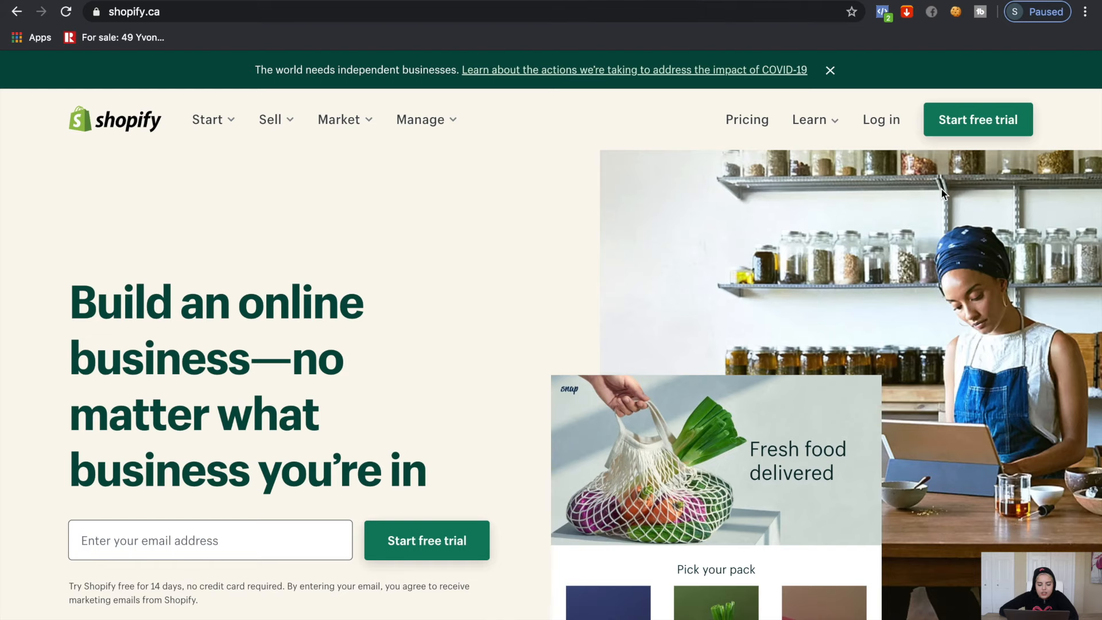
# Sign up for a Shopify free trial with your email address and an account password
pyautogui.click(423, 536)
pyautogui.write('•')
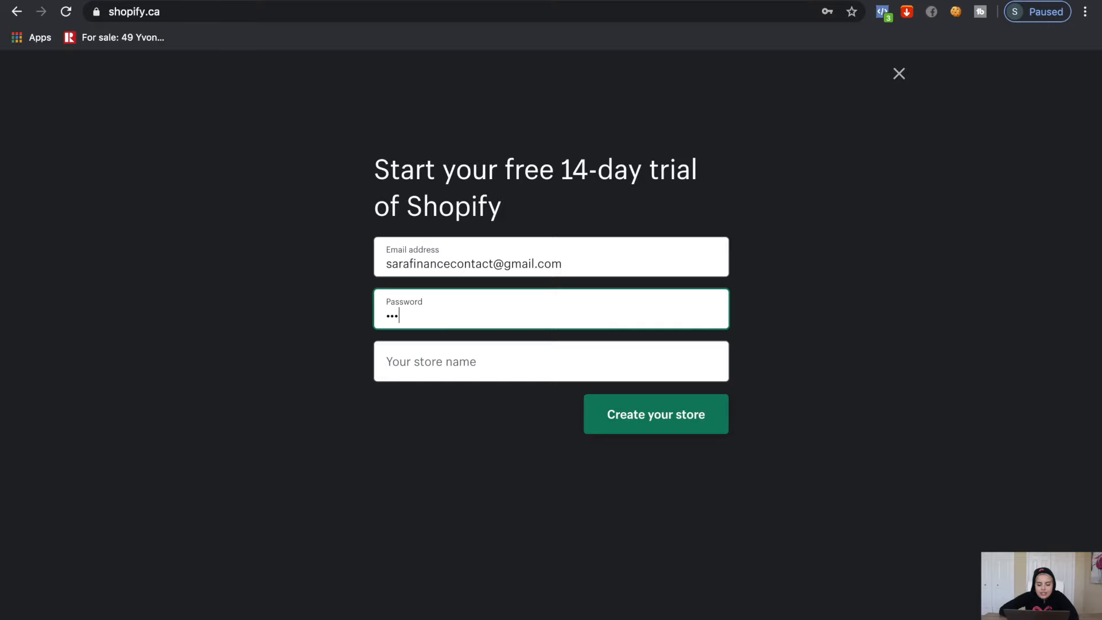
pyautogui.click(422, 367)
# Create the store named peachyskin10101 and skip the questions about current selling
pyautogui.write('peachyskin10101')
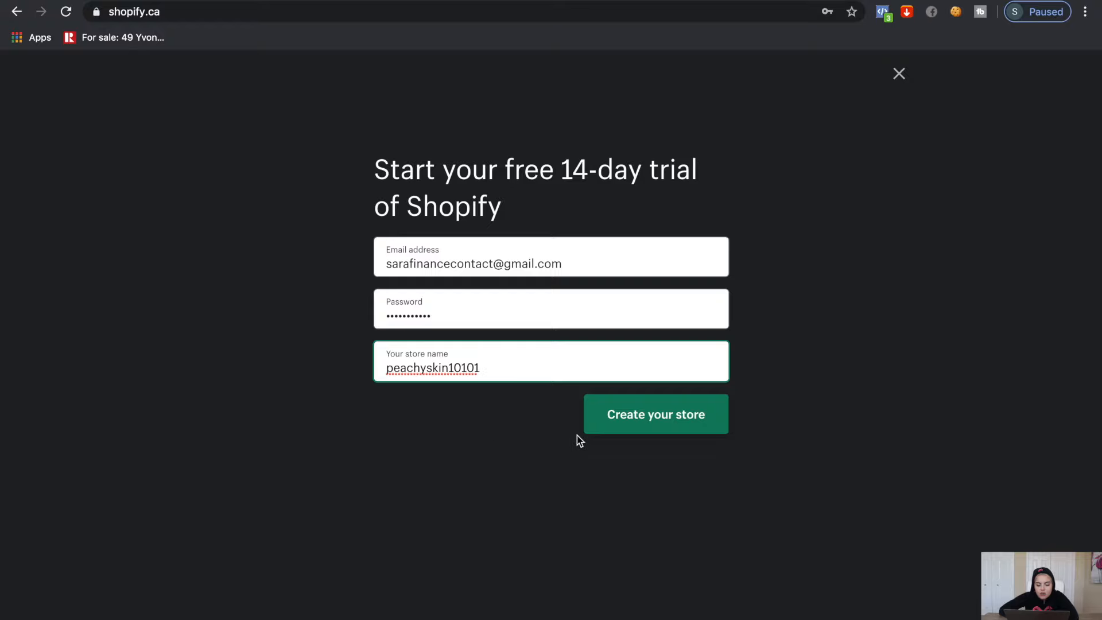
pyautogui.click(670, 430)
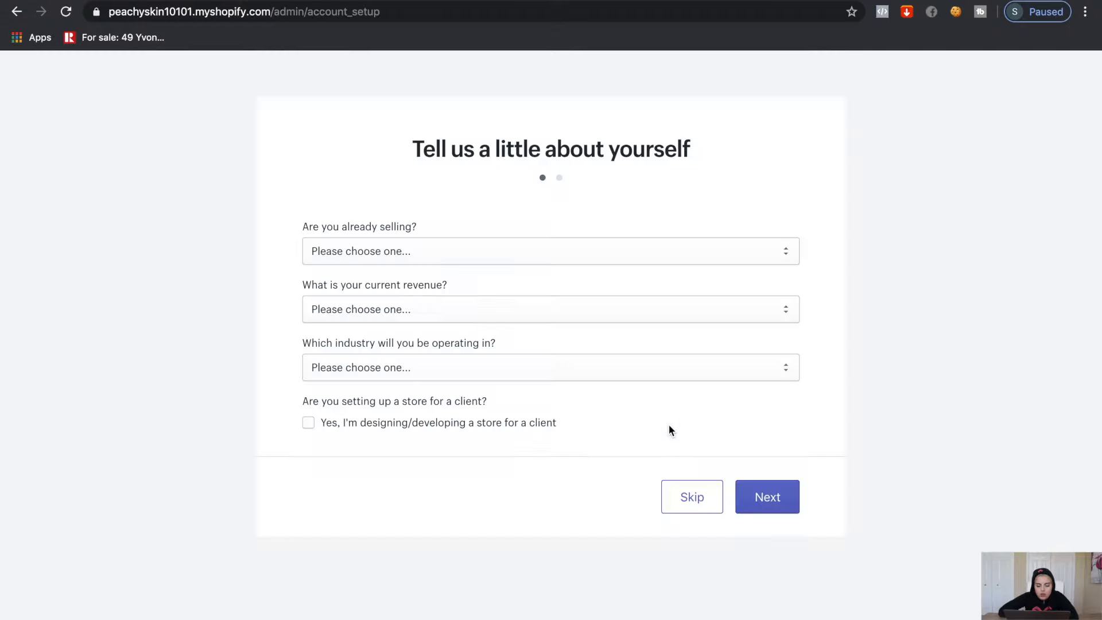
pyautogui.click(688, 487)
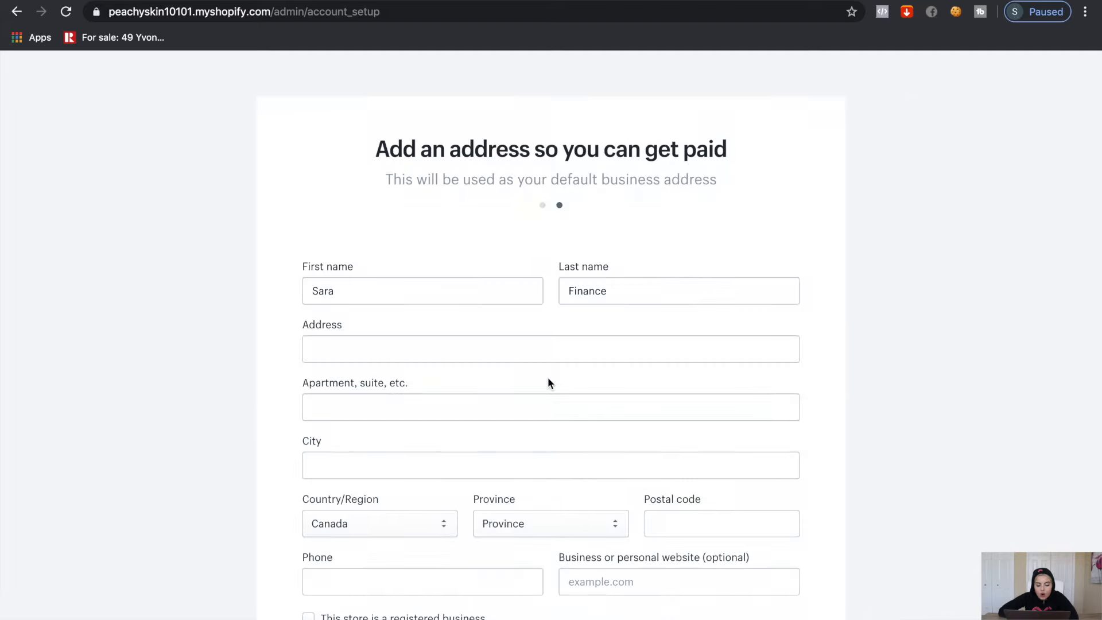
pyautogui.scroll(-3, 670, 550)
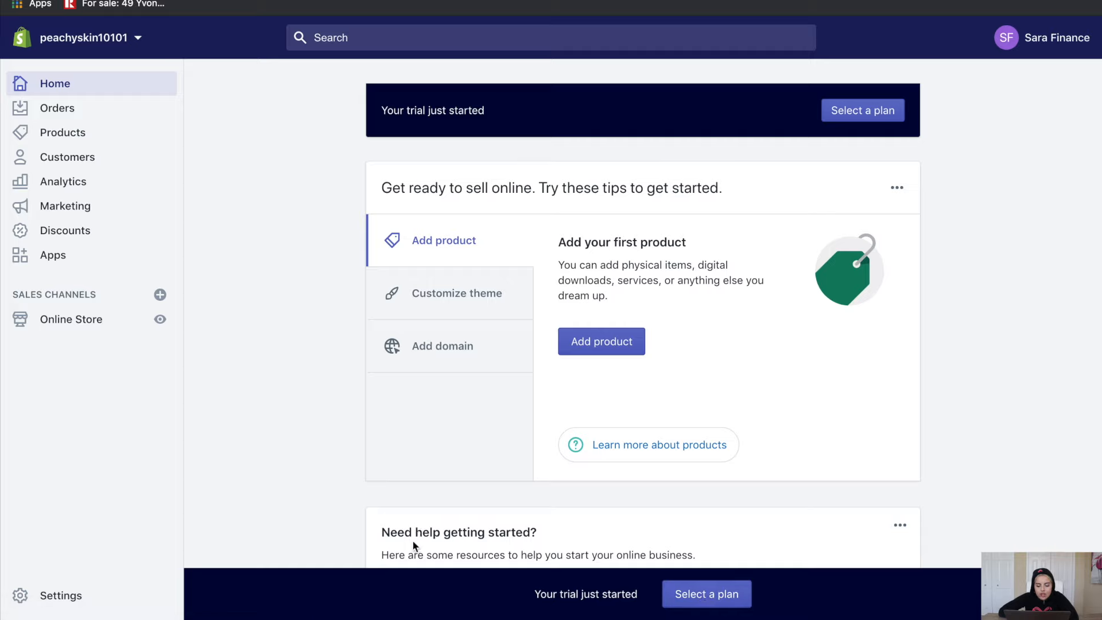
# Choose the Basic Shopify plan billed at $29.00 every 30 days
pyautogui.click(709, 598)
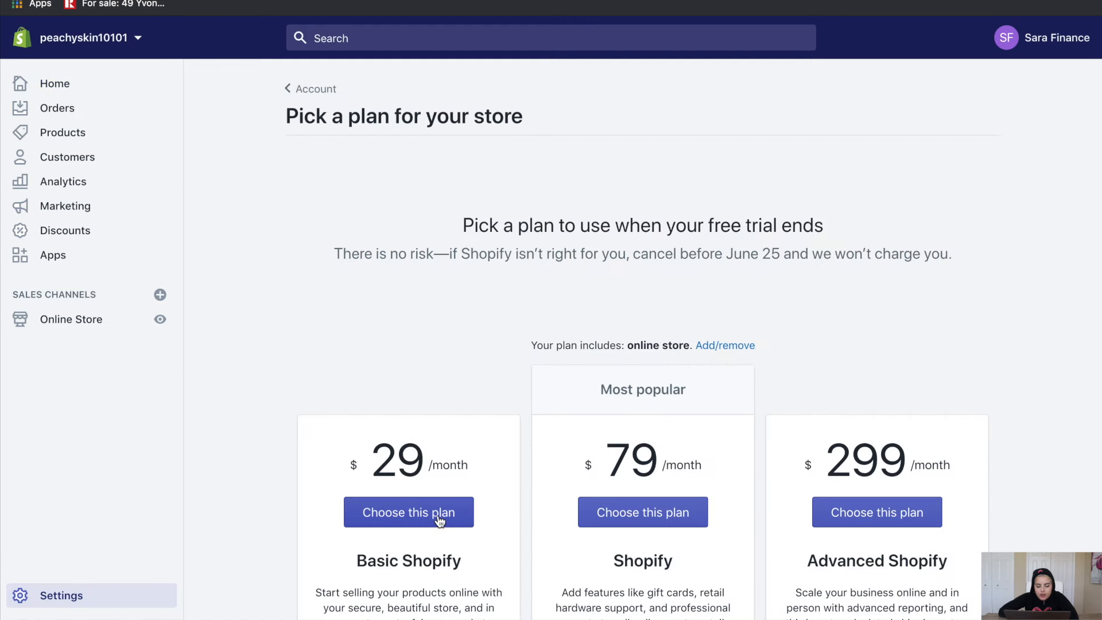
pyautogui.scroll(-5, 440, 517)
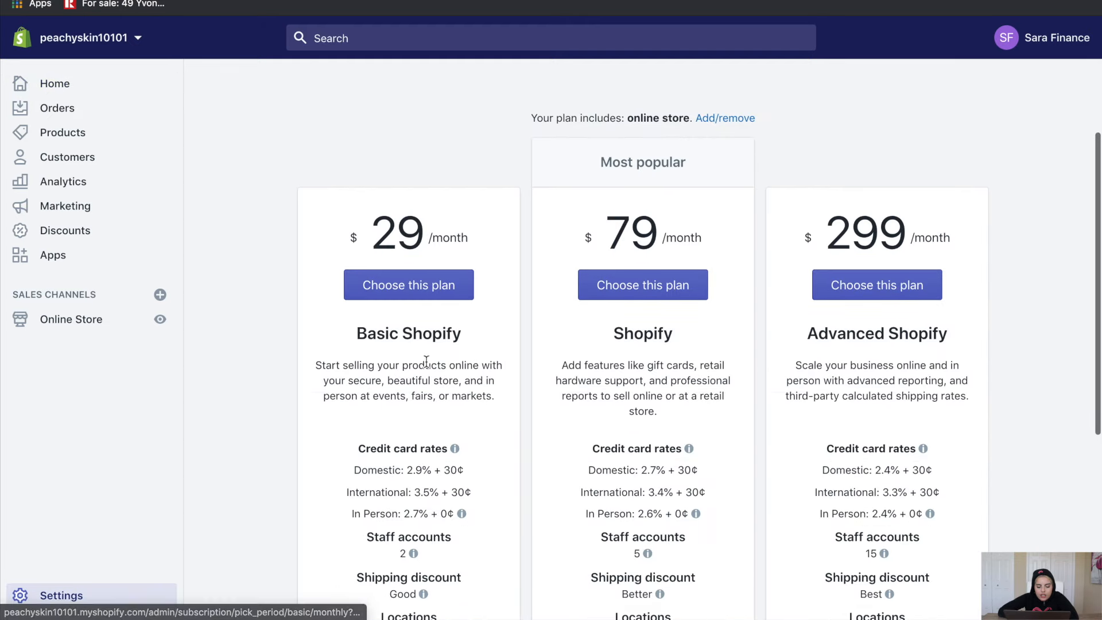
pyautogui.click(410, 293)
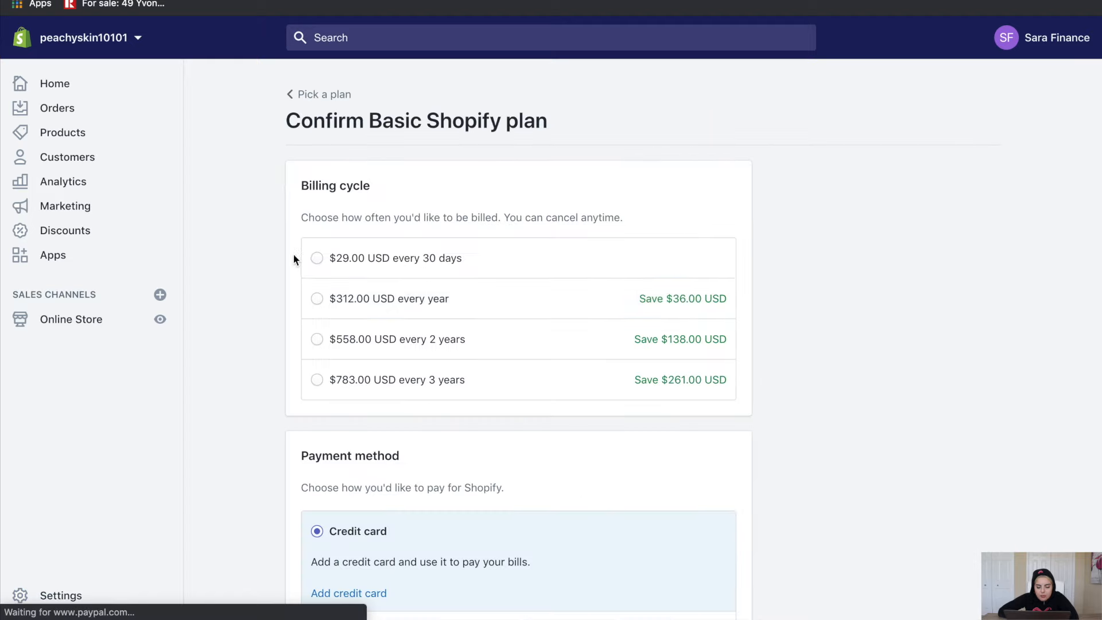
pyautogui.click(317, 260)
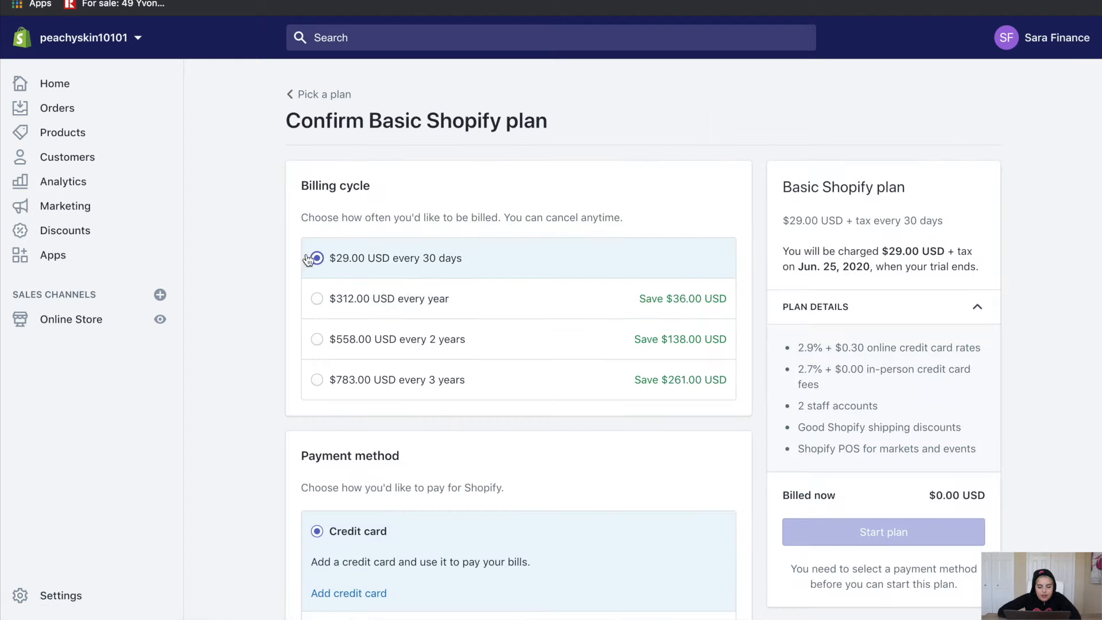
# Pay with a connected PayPal account and start the Basic Shopify plan
pyautogui.scroll(-3, 321, 253)
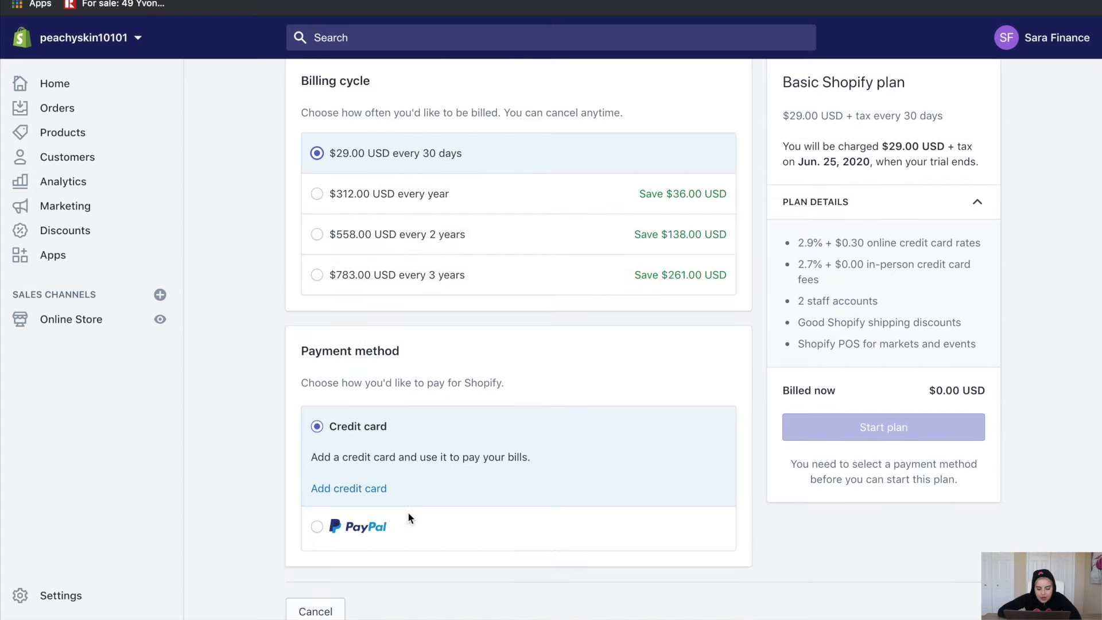
pyautogui.click(339, 527)
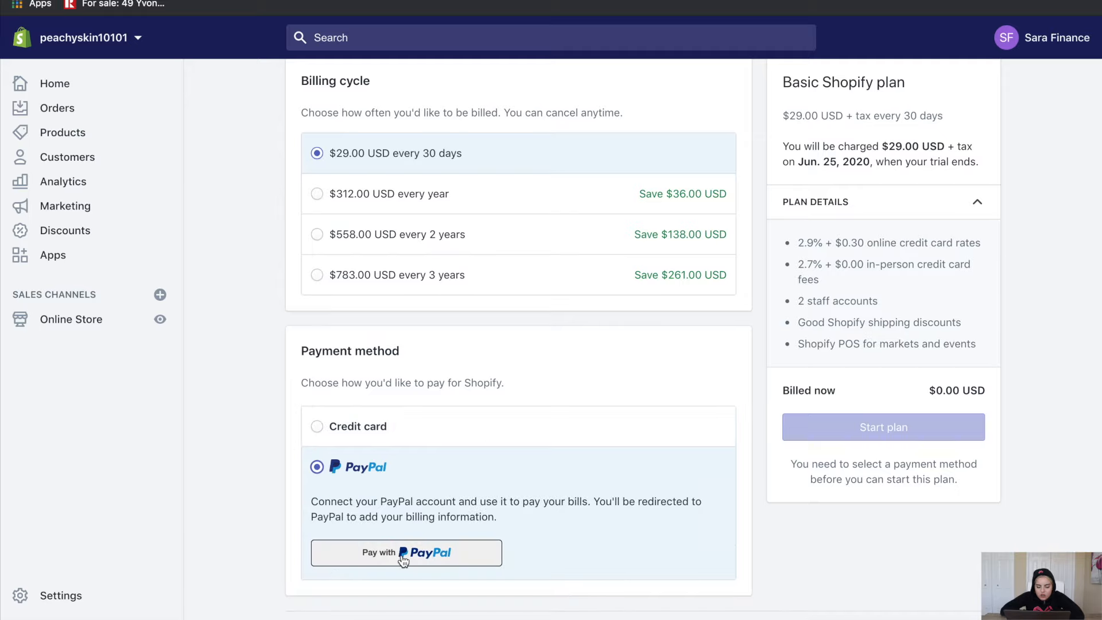
pyautogui.click(402, 554)
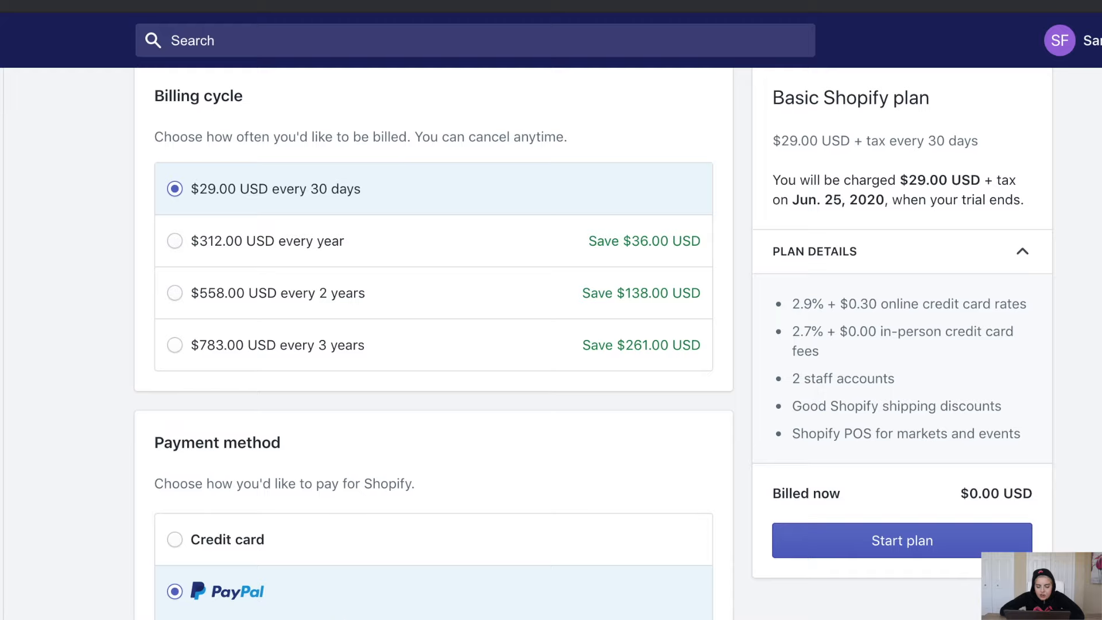
pyautogui.click(843, 549)
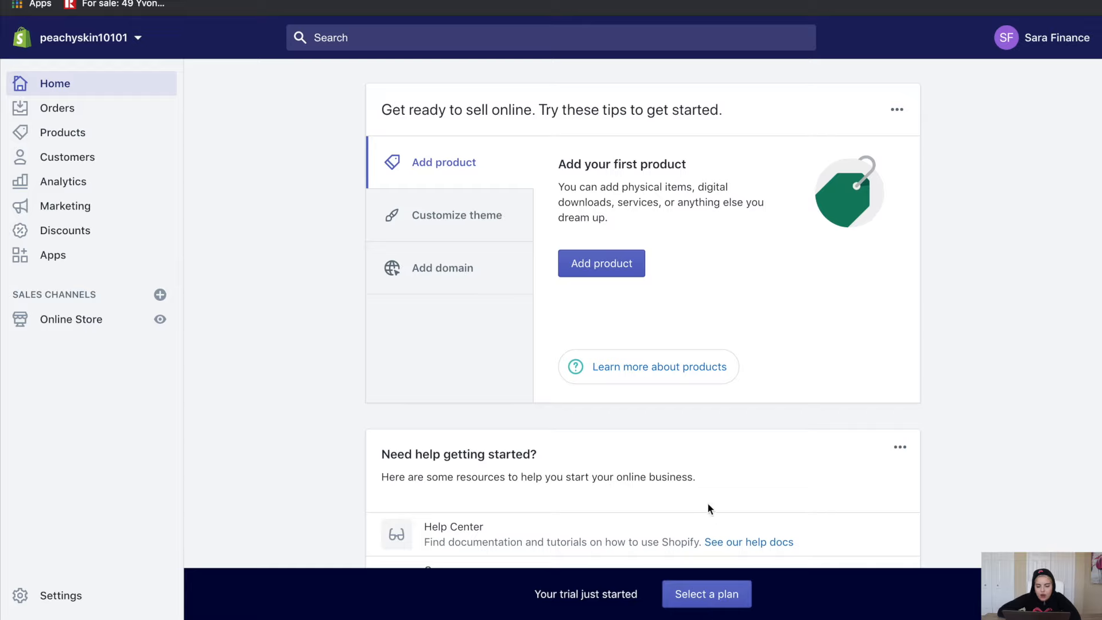
# Browse the domain settings and search for a new domain named 'peachyskin'
pyautogui.click(456, 270)
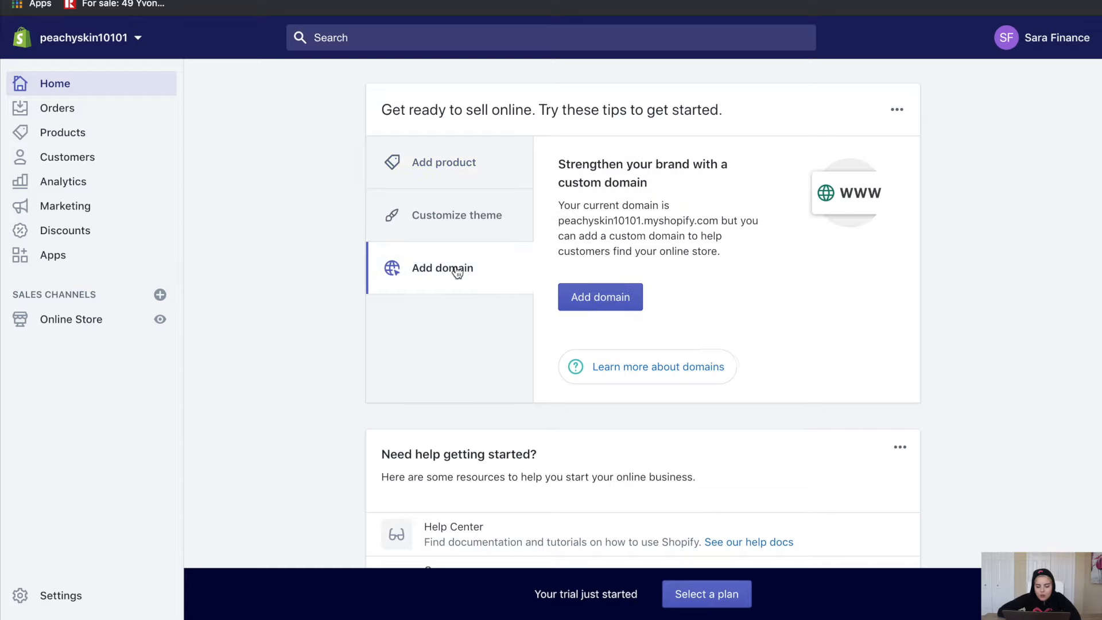
pyautogui.click(587, 309)
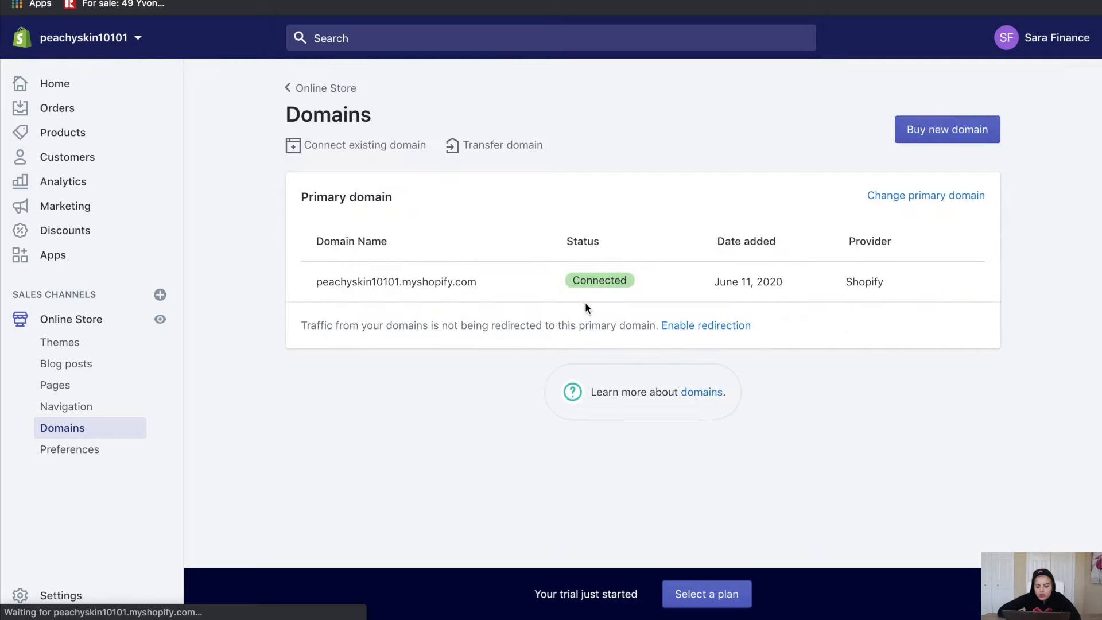
pyautogui.click(976, 129)
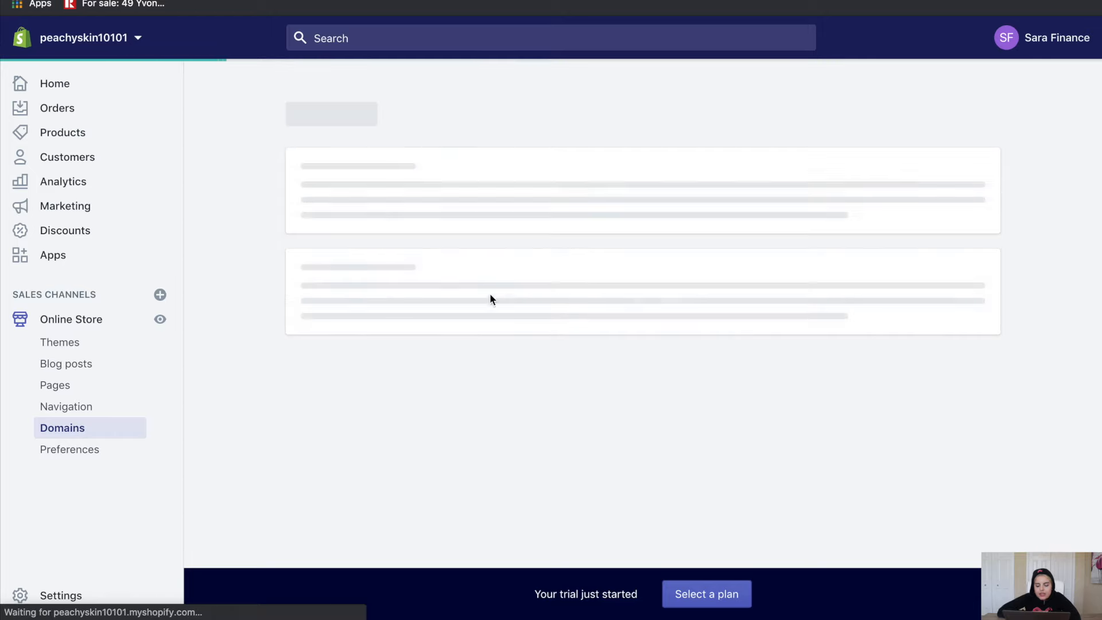
pyautogui.write('peachyskin')
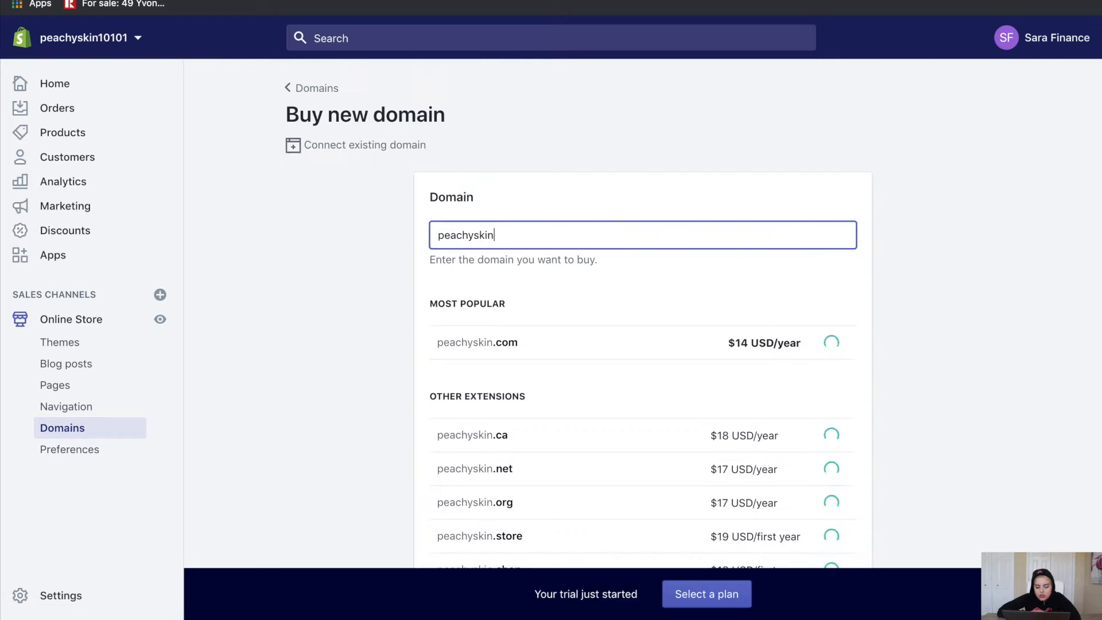
pyautogui.press('super+a')
pyautogui.click(308, 99)
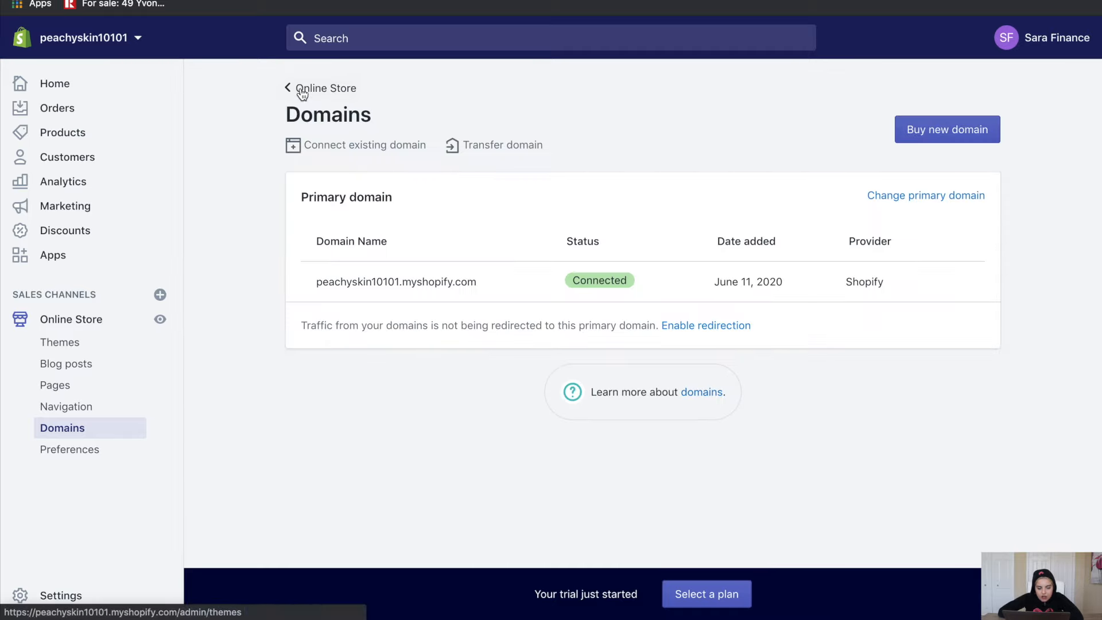
# Turn off the online store's password protection and save the preference
pyautogui.click(299, 90)
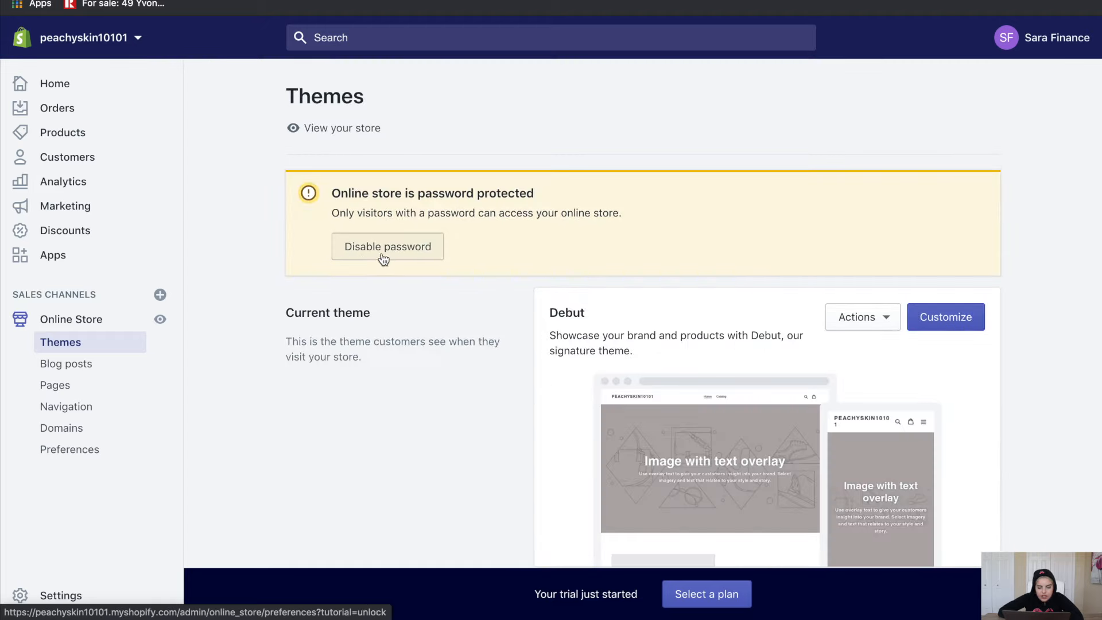
pyautogui.click(405, 249)
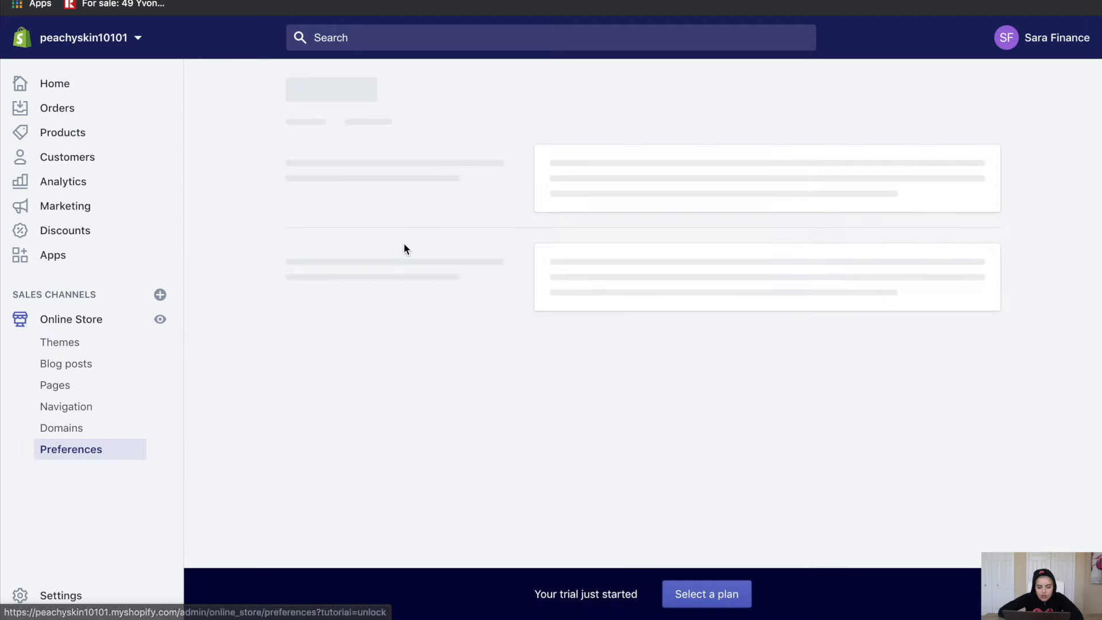
pyautogui.scroll(-2, 720, 476)
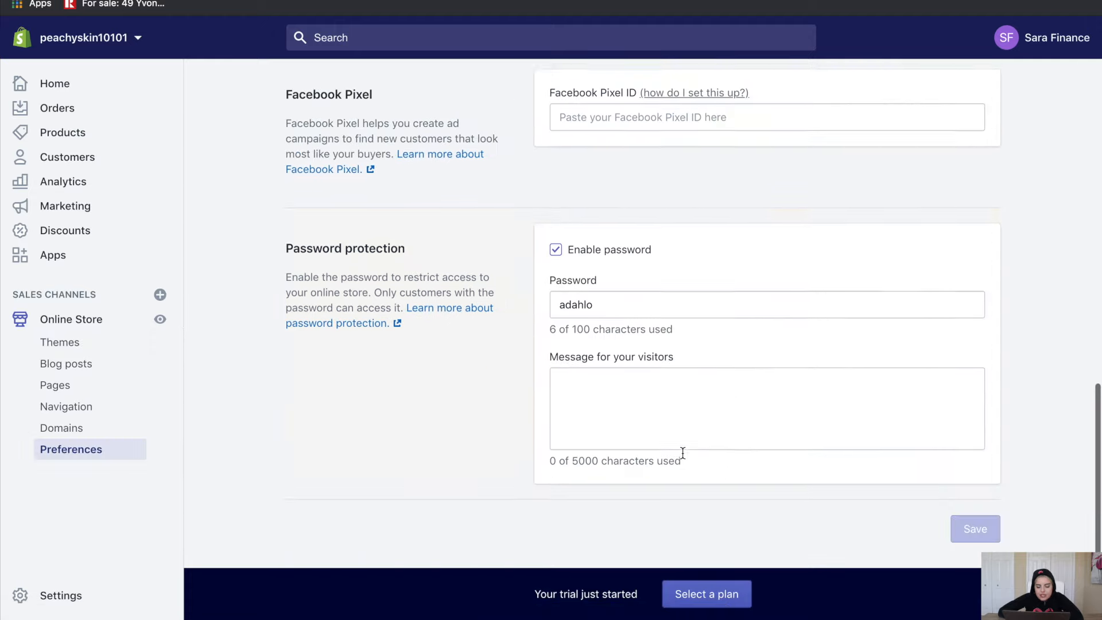
pyautogui.click(556, 244)
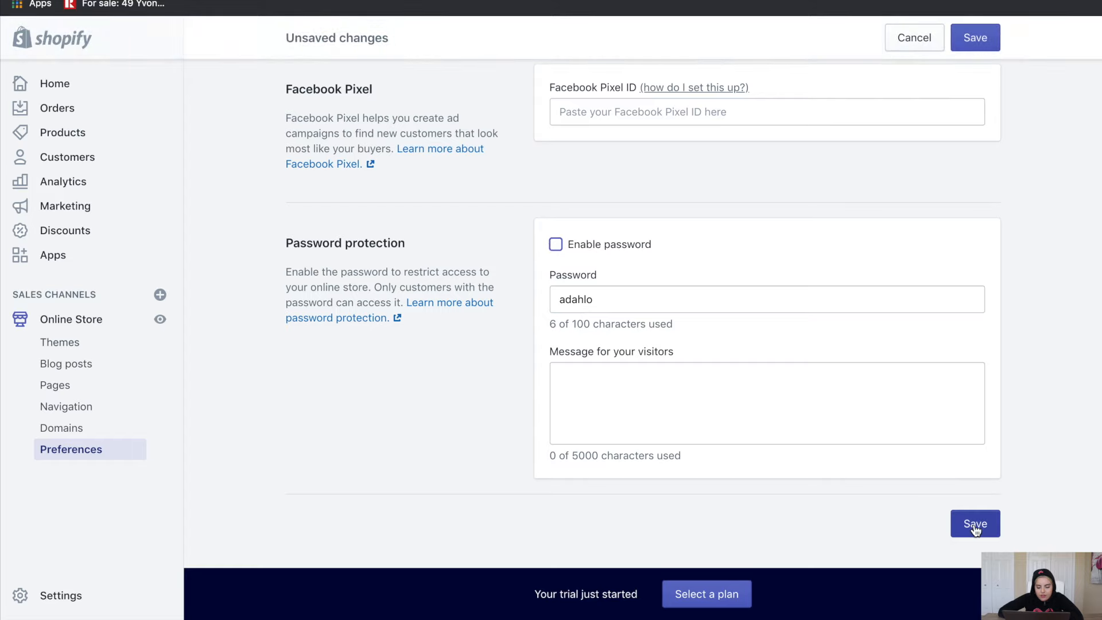
pyautogui.click(975, 525)
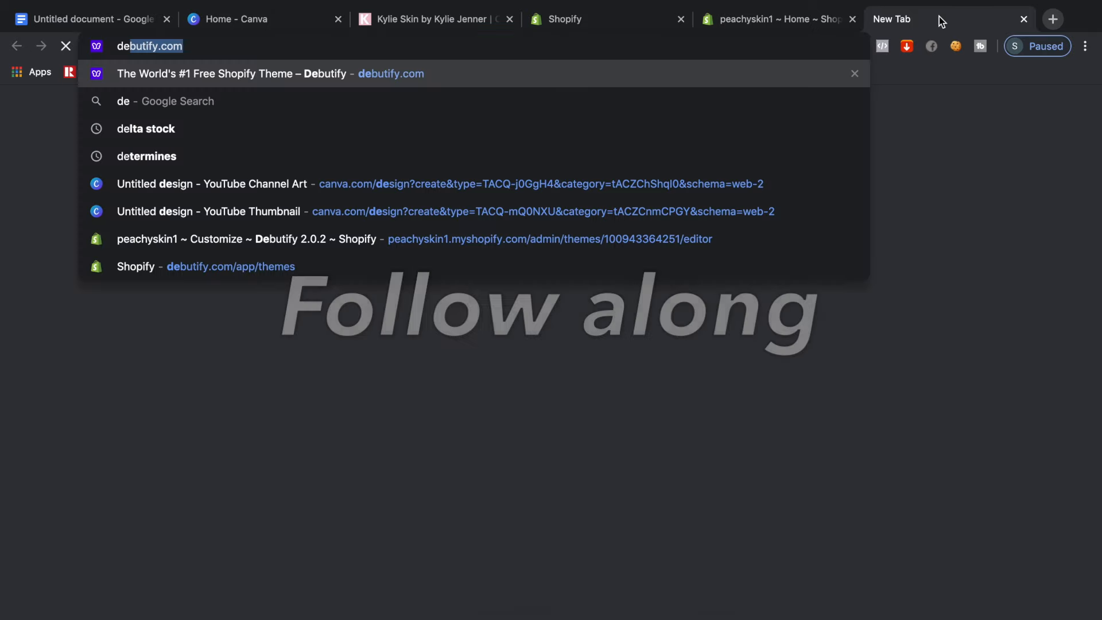
# Request the free Debutify theme on debutify.com for peachyskin10101.myshopify.com
pyautogui.write('bu')
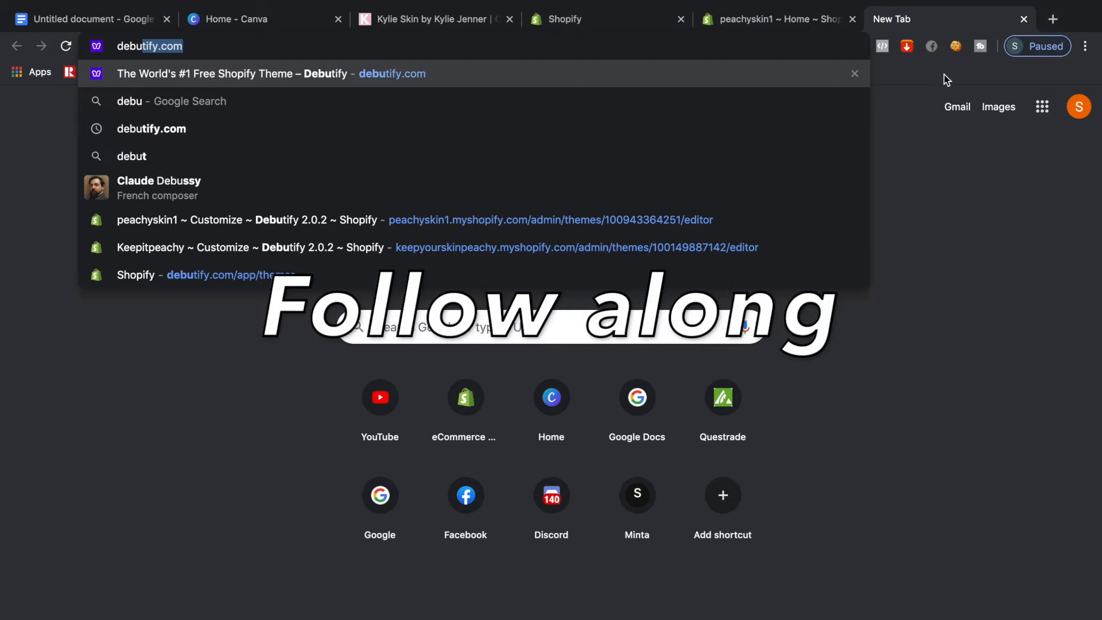
pyautogui.press('Return')
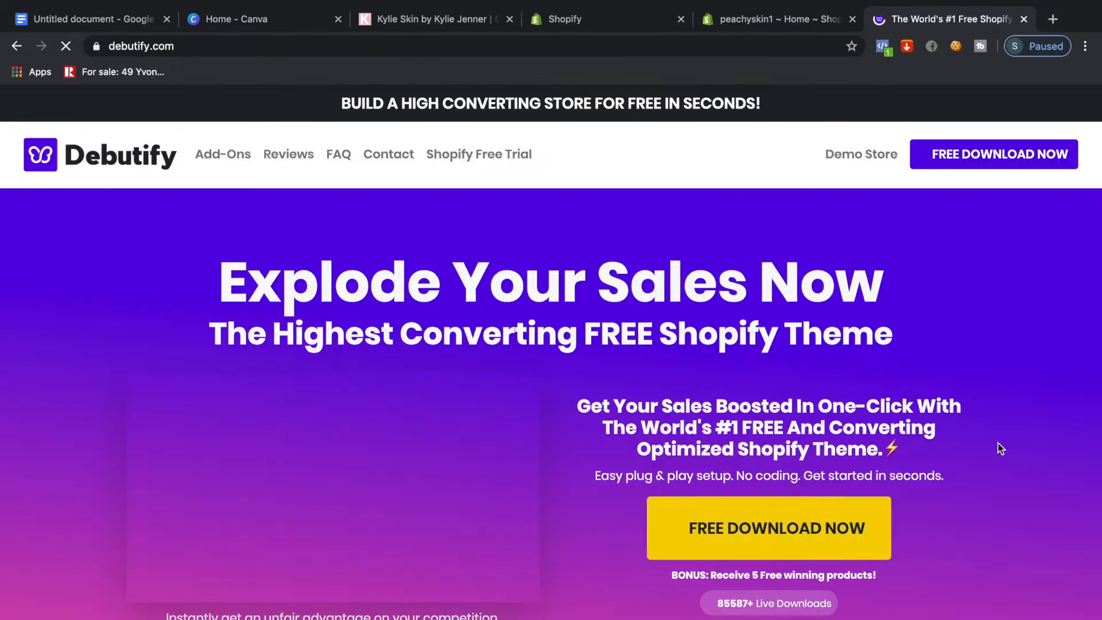
pyautogui.scroll(-1, 739, 521)
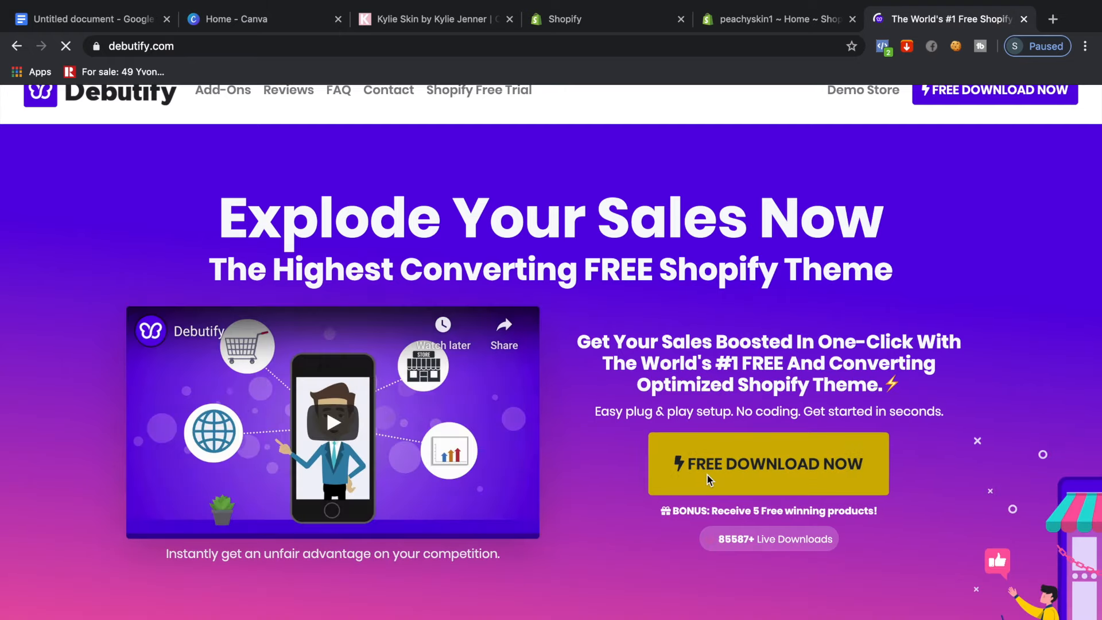
pyautogui.click(710, 480)
pyautogui.click(483, 468)
pyautogui.write('peachyskin10101.myshopify.co')
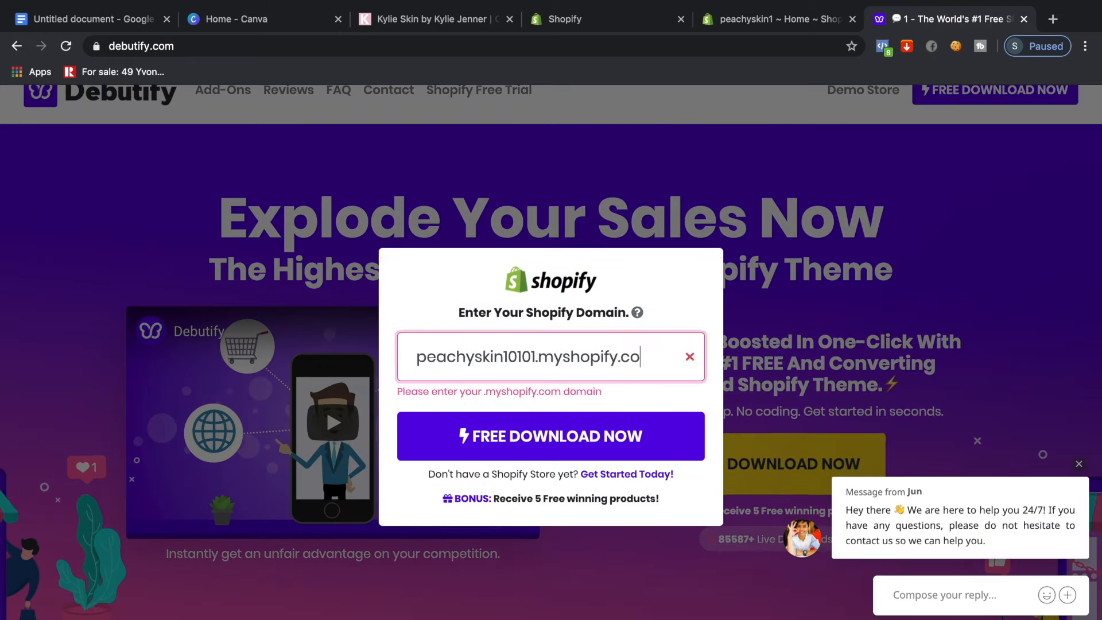
pyautogui.write('m')
pyautogui.click(529, 428)
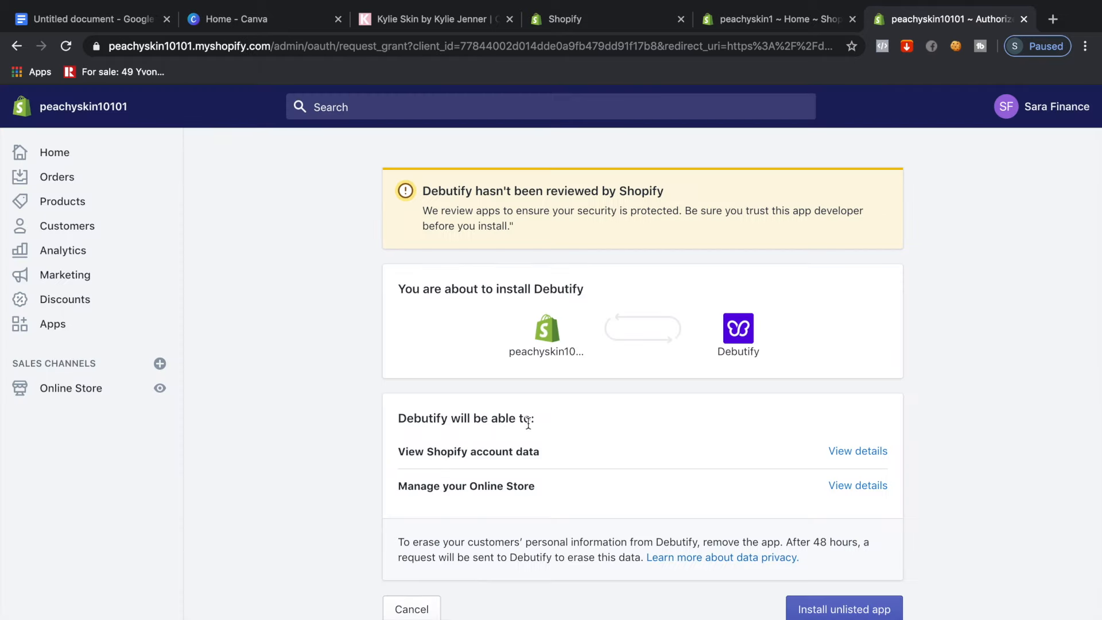
# Install the Debutify app, add its theme, and publish Debutify 2.0.2 as the live theme
pyautogui.click(795, 608)
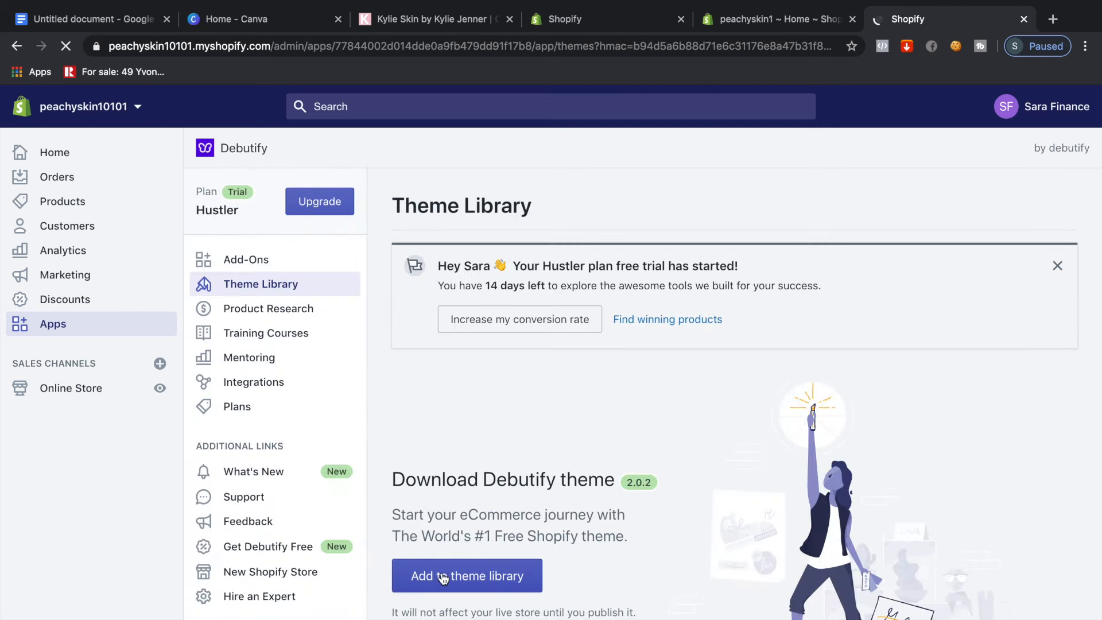
pyautogui.click(442, 578)
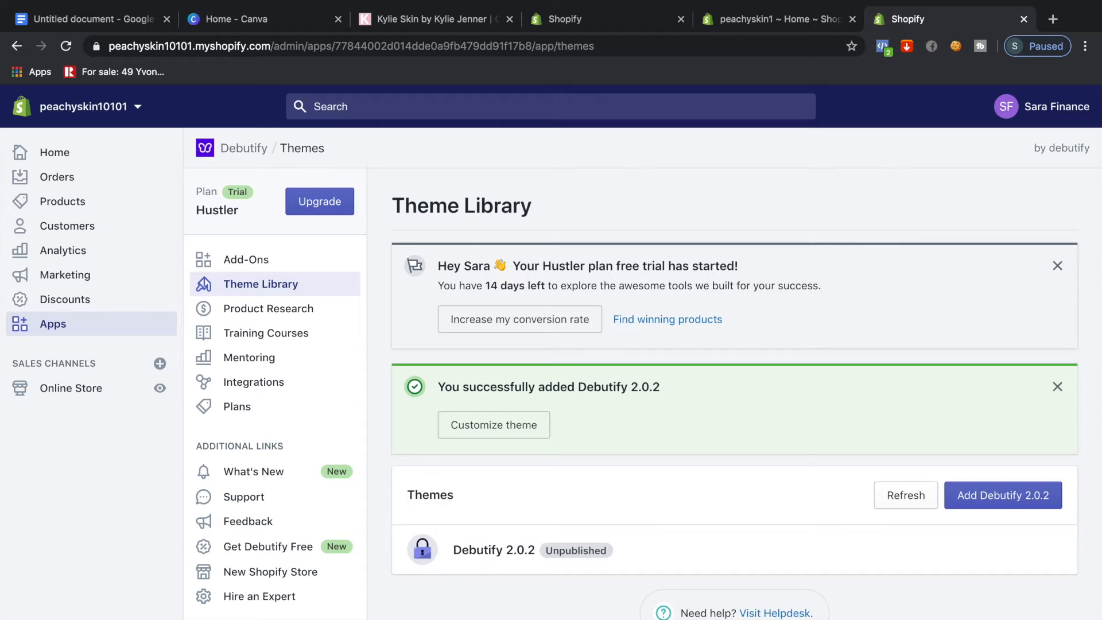
pyautogui.click(111, 388)
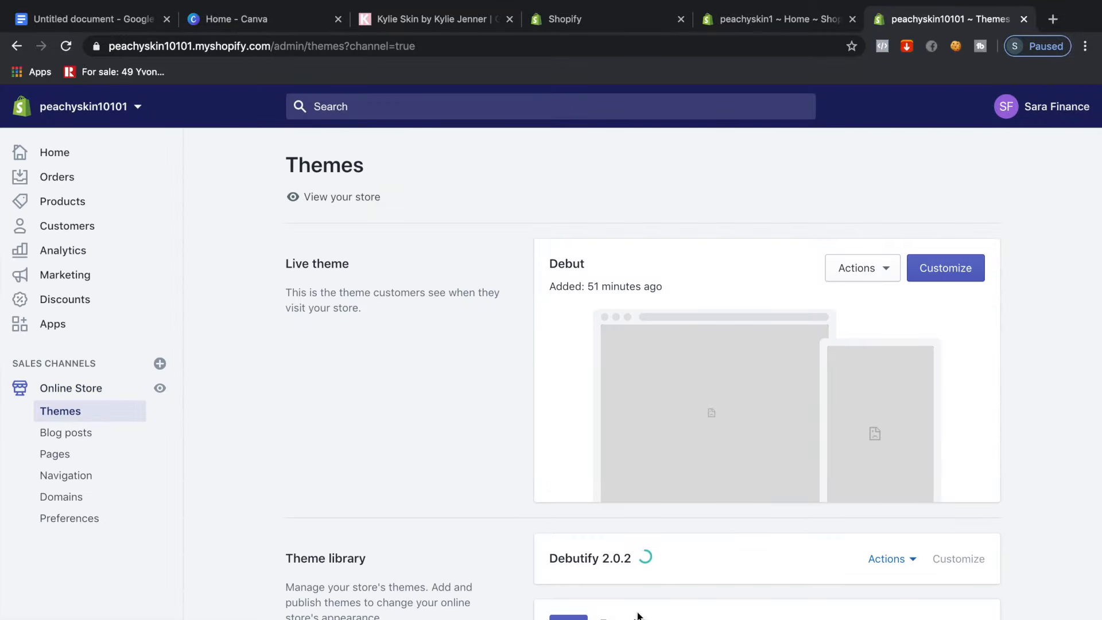
pyautogui.click(900, 568)
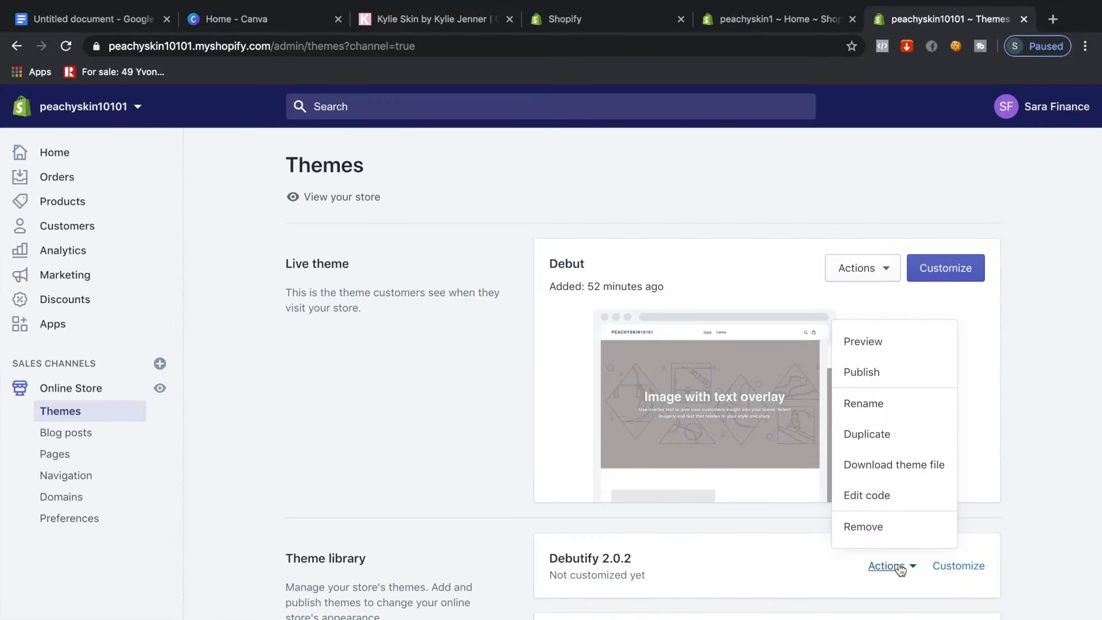
pyautogui.click(883, 371)
pyautogui.click(730, 544)
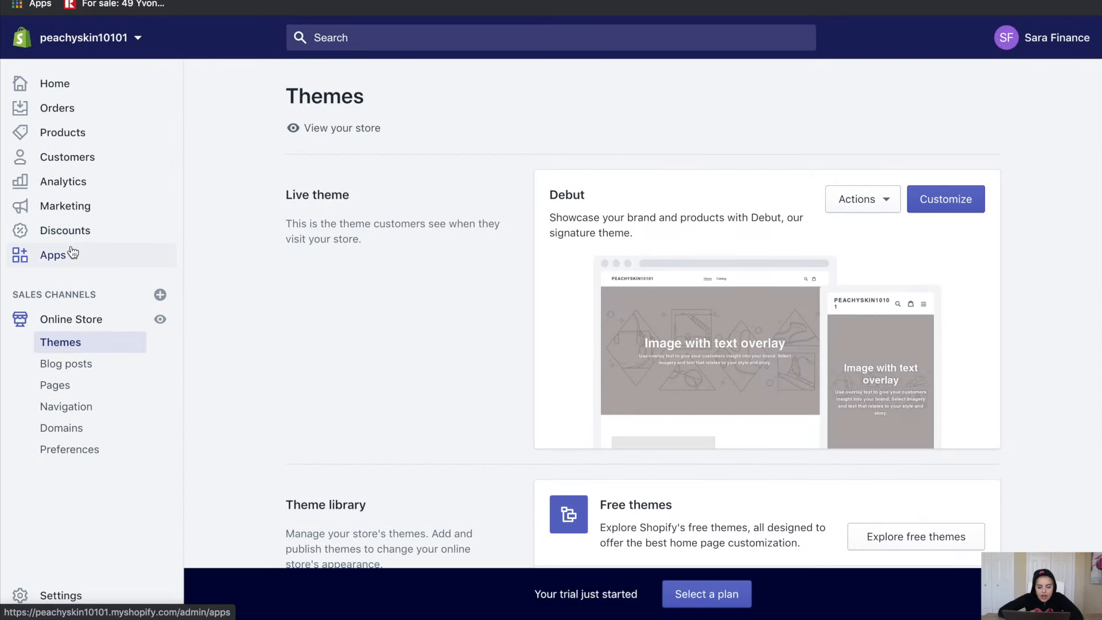
# Find Oberlo - Dropshipping App in the Shopify App Store, install it and open it
pyautogui.click(73, 253)
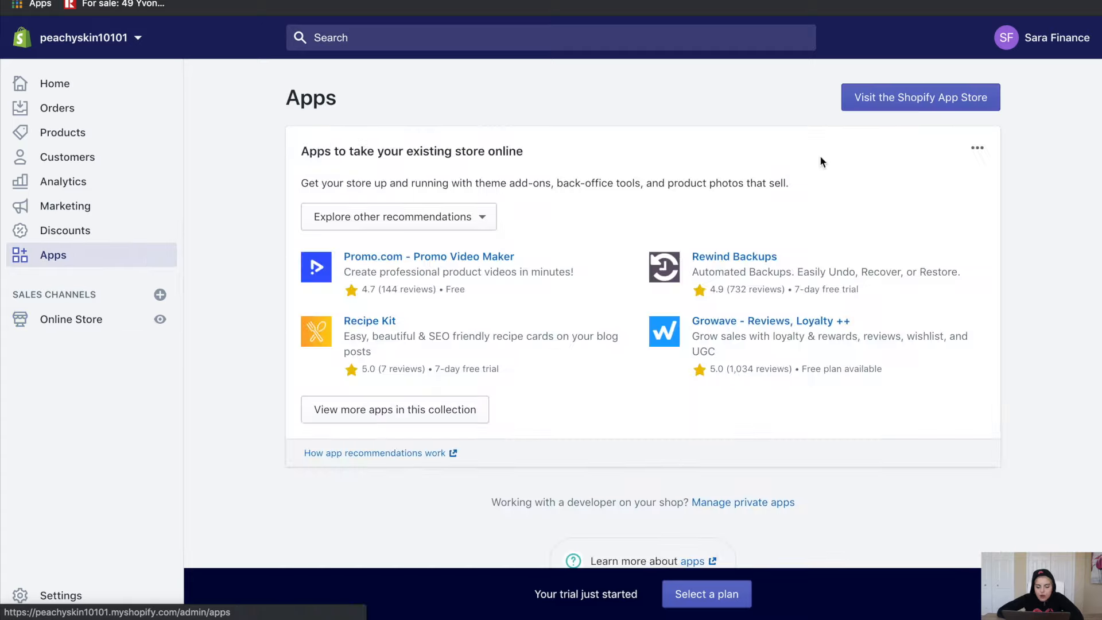
pyautogui.click(919, 96)
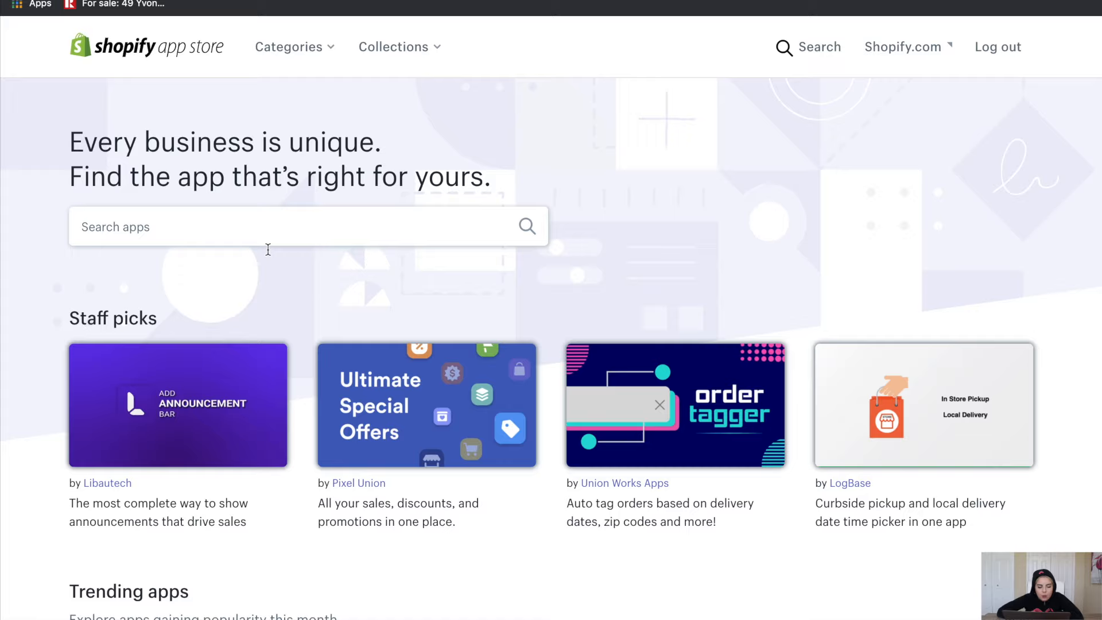
pyautogui.click(245, 249)
pyautogui.write('oberlo')
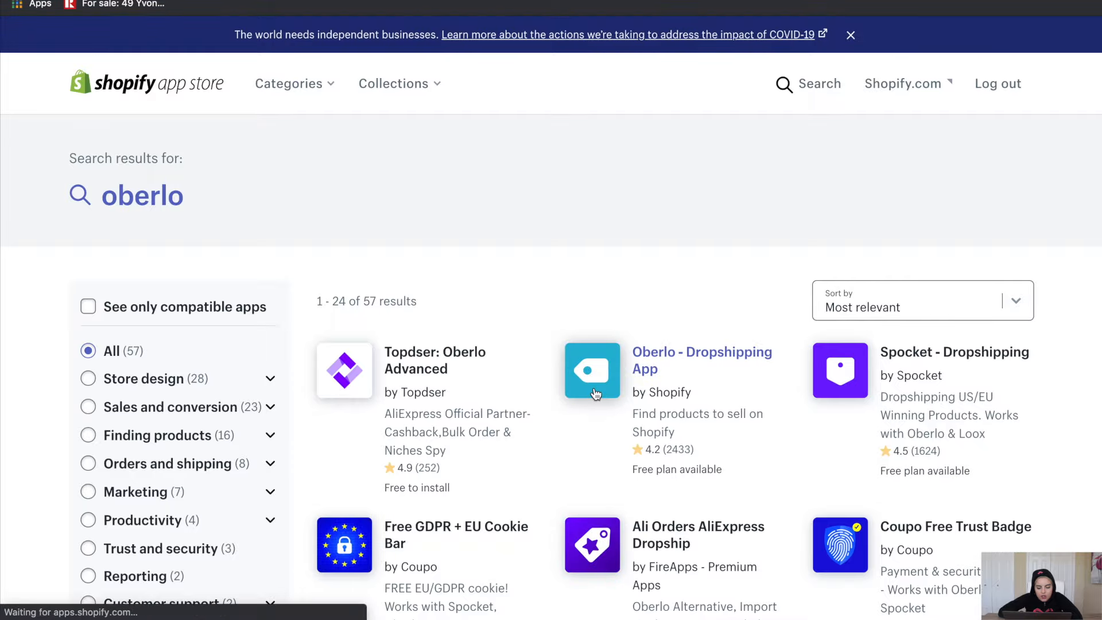
pyautogui.click(595, 394)
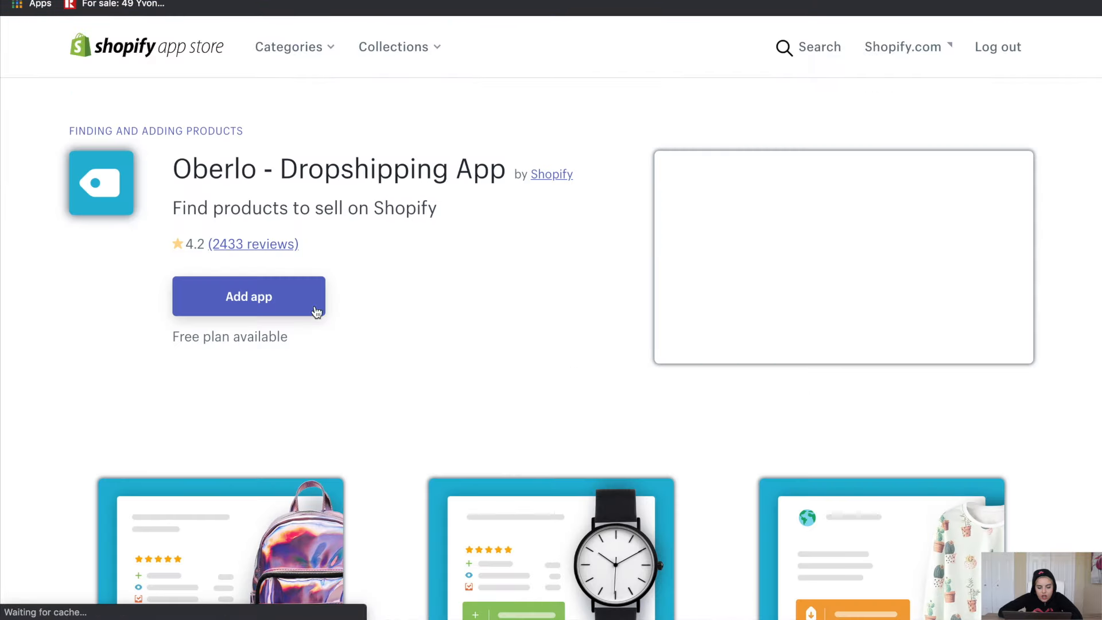
pyautogui.click(296, 332)
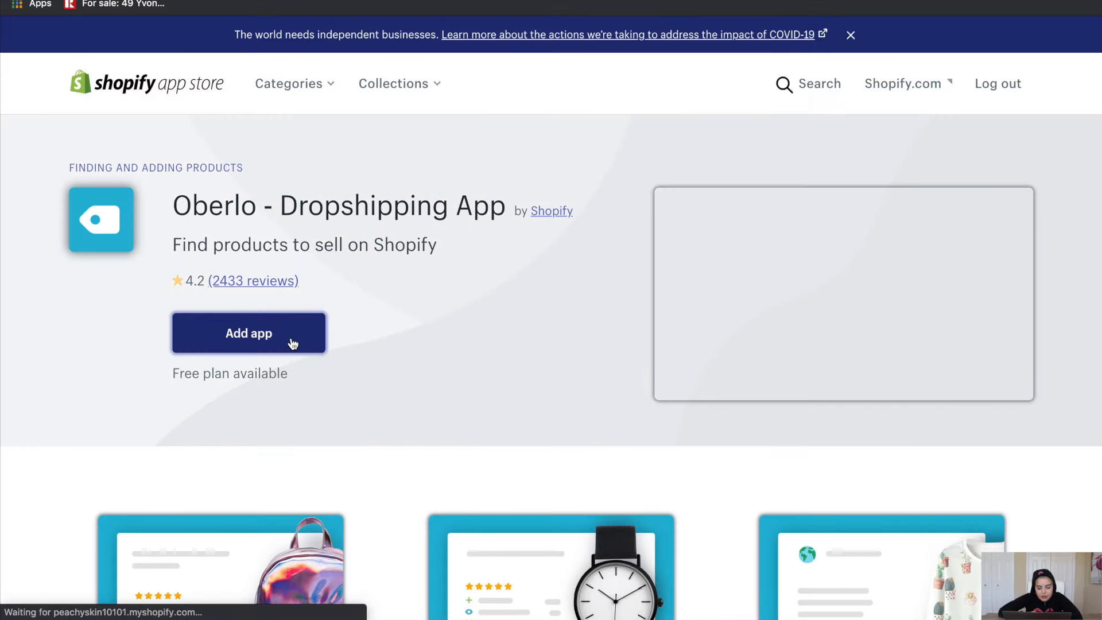
pyautogui.scroll(-3, 370, 342)
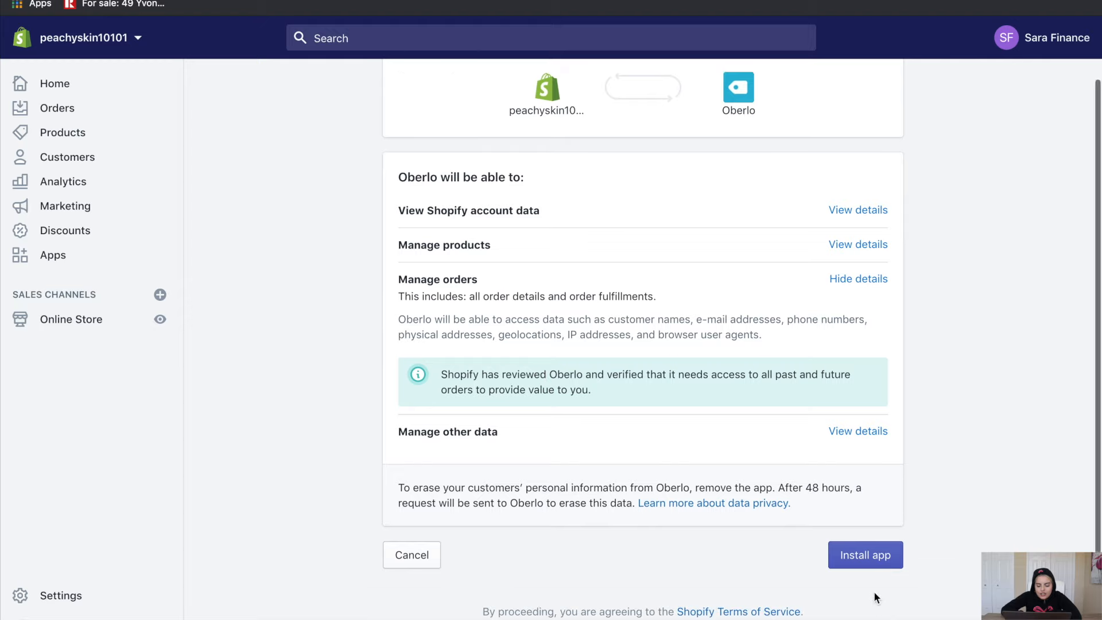
pyautogui.click(864, 557)
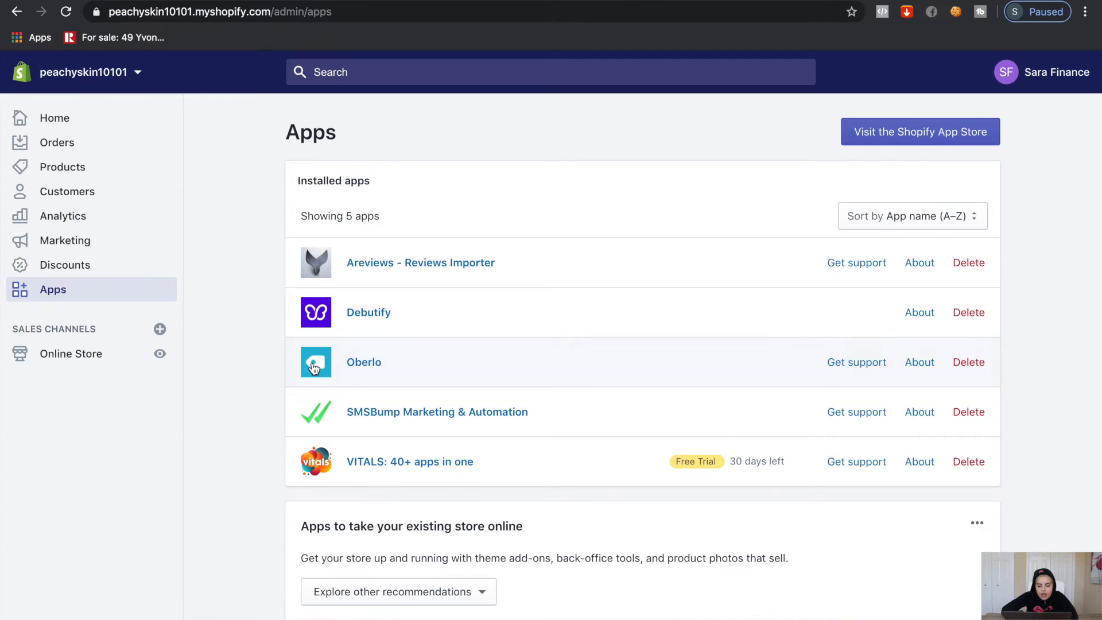
pyautogui.click(314, 366)
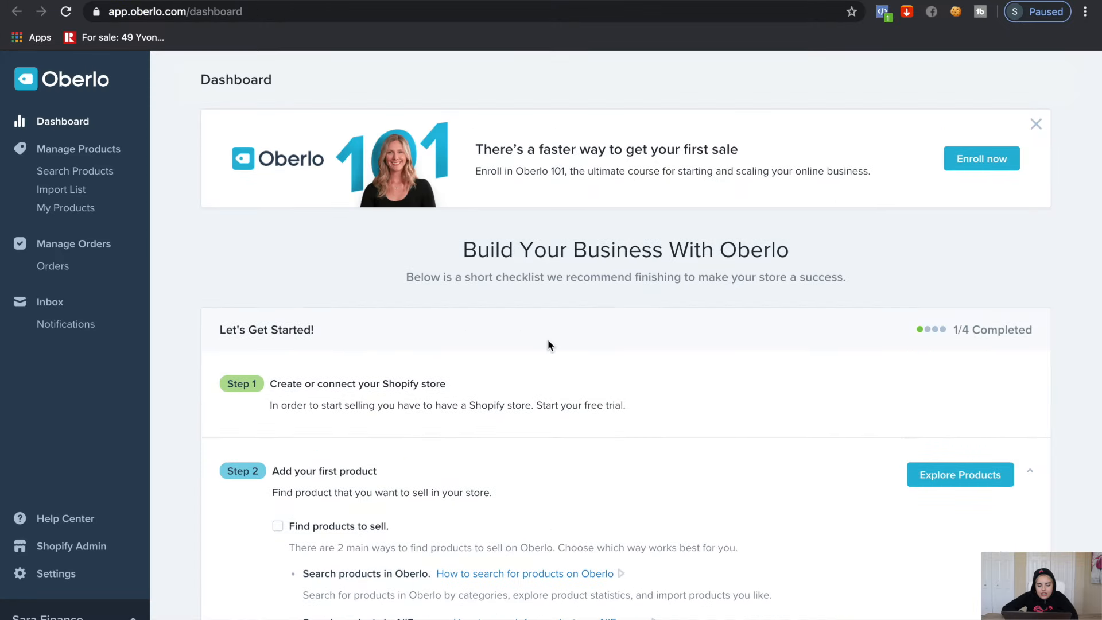
# Import the AliExpress USB facial steamer into the store by its URL, then open it in Shopify
pyautogui.click(83, 192)
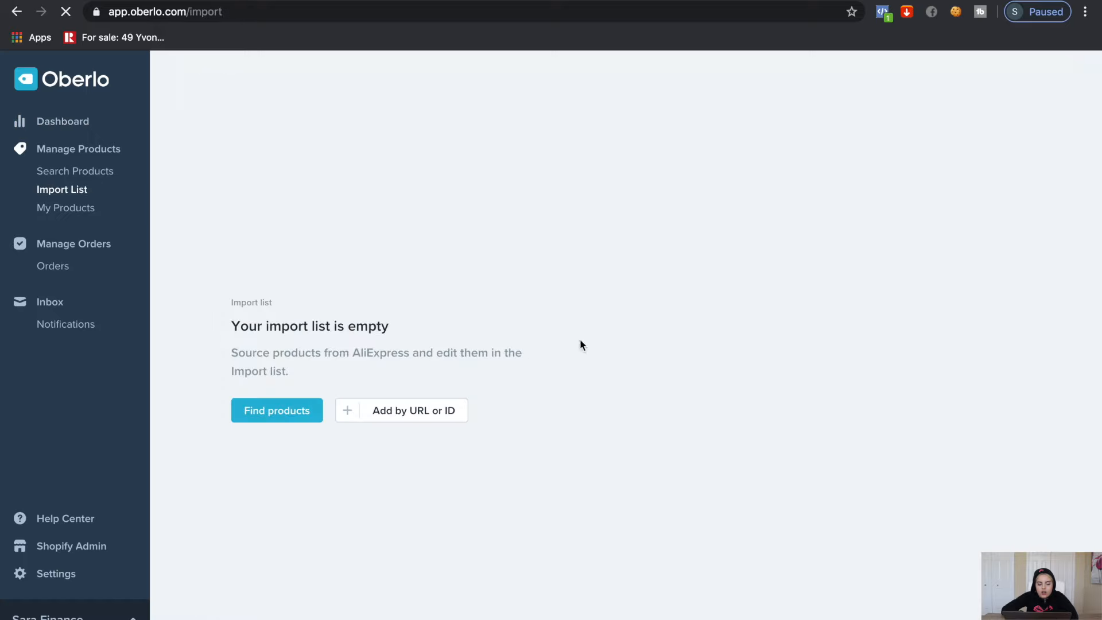
pyautogui.click(382, 419)
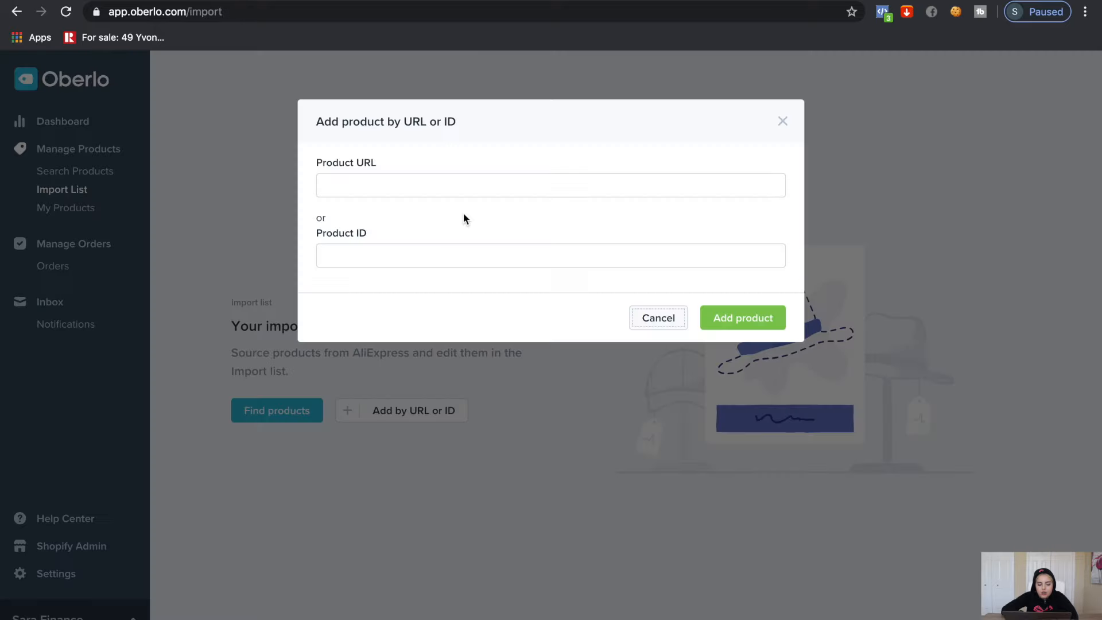
pyautogui.click(438, 184)
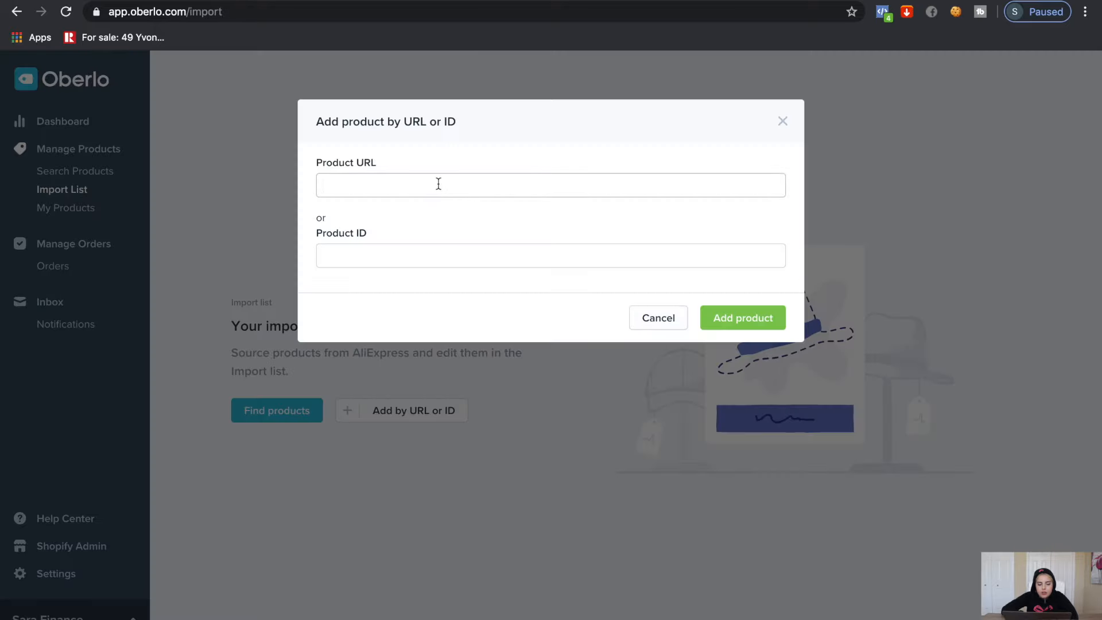
pyautogui.press('super+v')
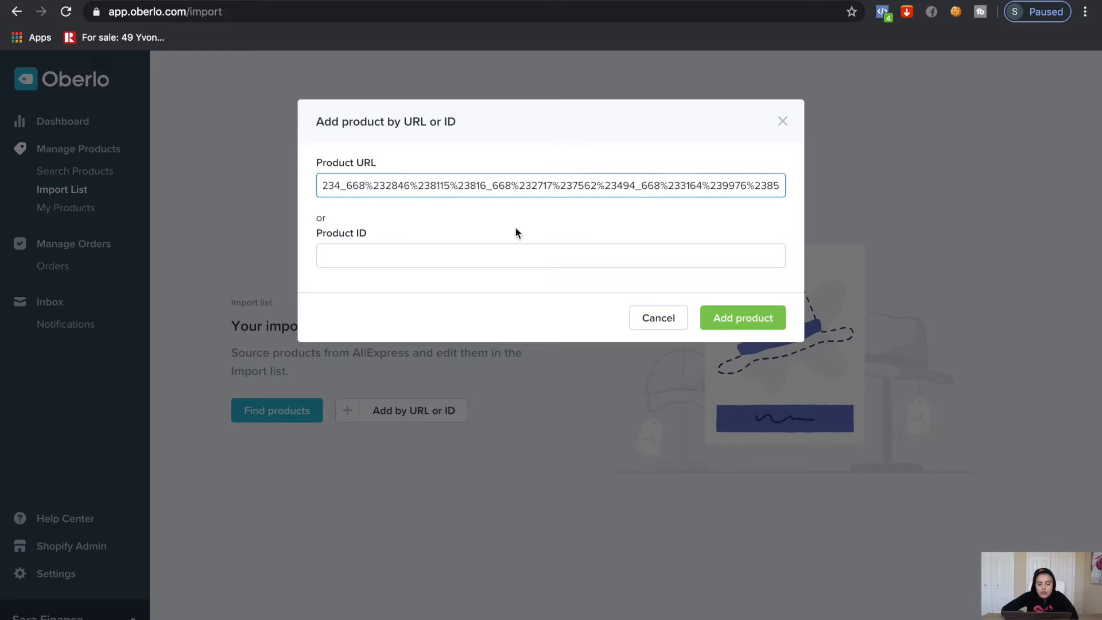
pyautogui.click(734, 320)
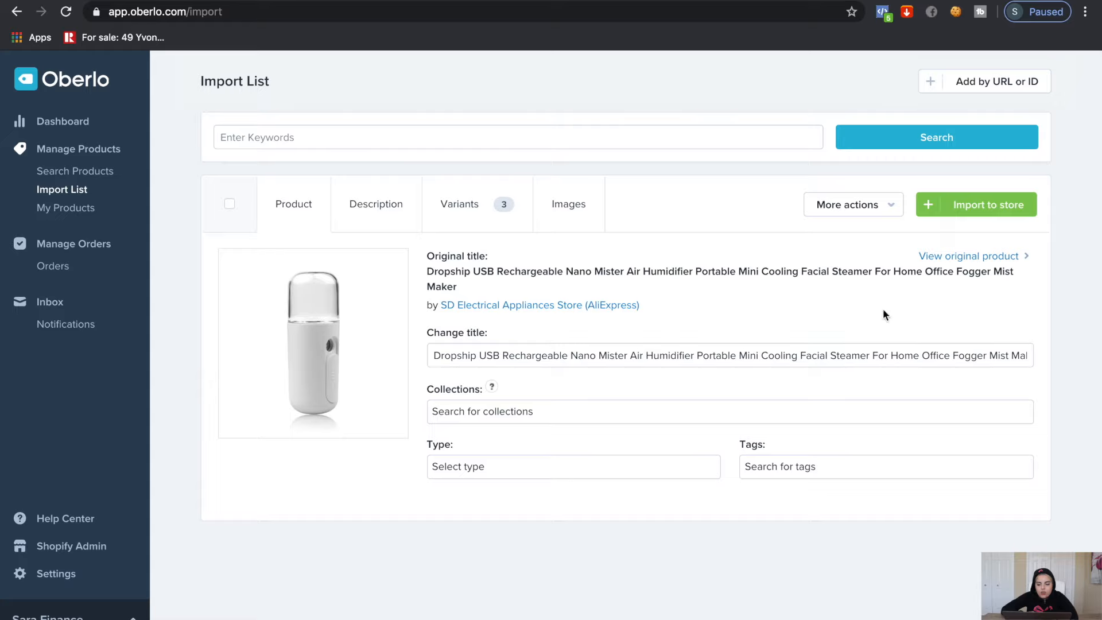
pyautogui.click(938, 209)
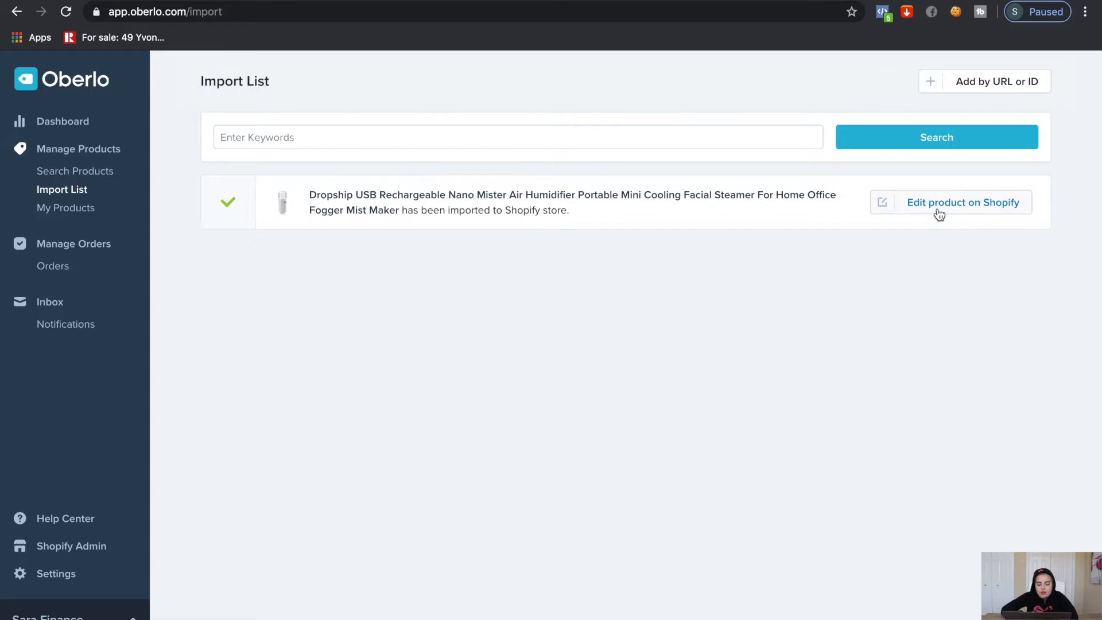
pyautogui.click(933, 208)
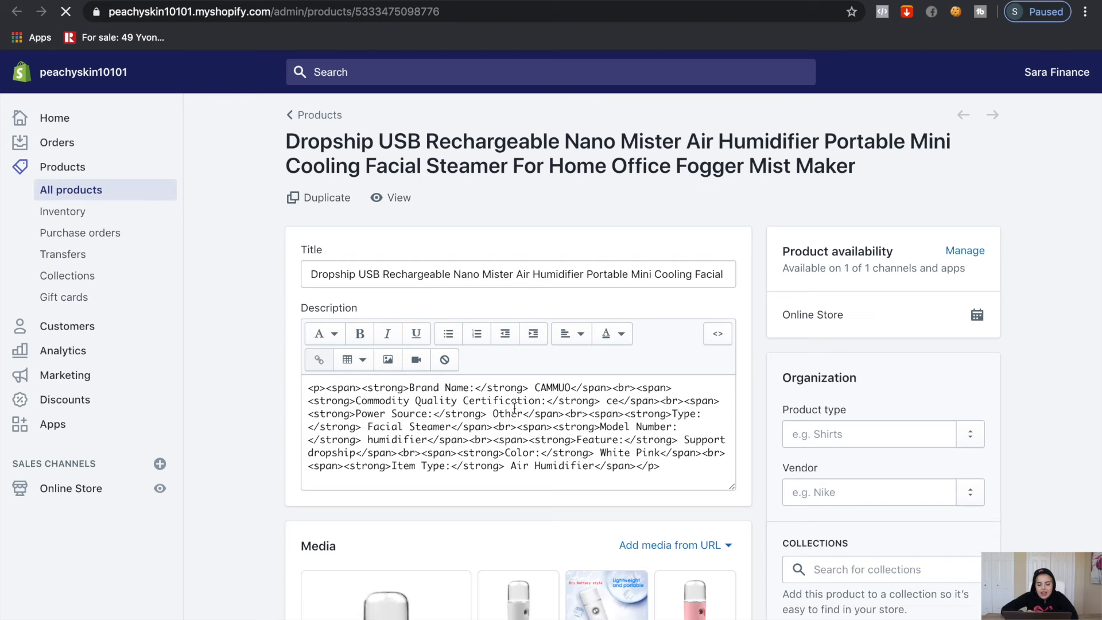
# Retitle the product 'Peachy Skin™ - Mini Facial Steamer' and write a description covering usage, size and key features
pyautogui.tripleClick(482, 263)
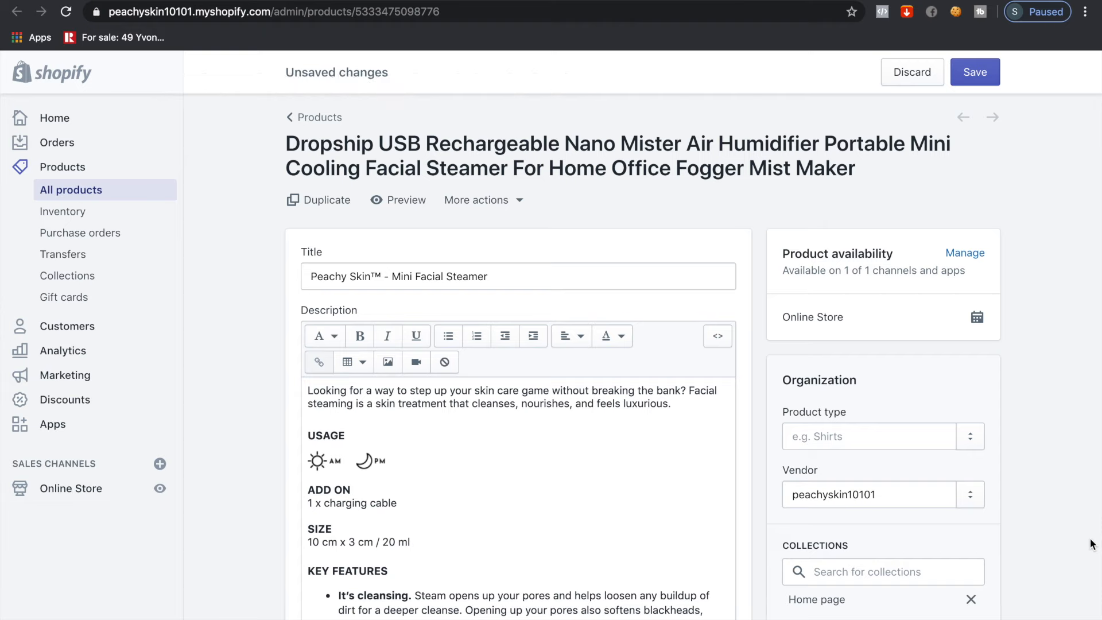
pyautogui.scroll(-5, 401, 402)
pyautogui.scroll(-1, 417, 355)
pyautogui.scroll(-6, 484, 454)
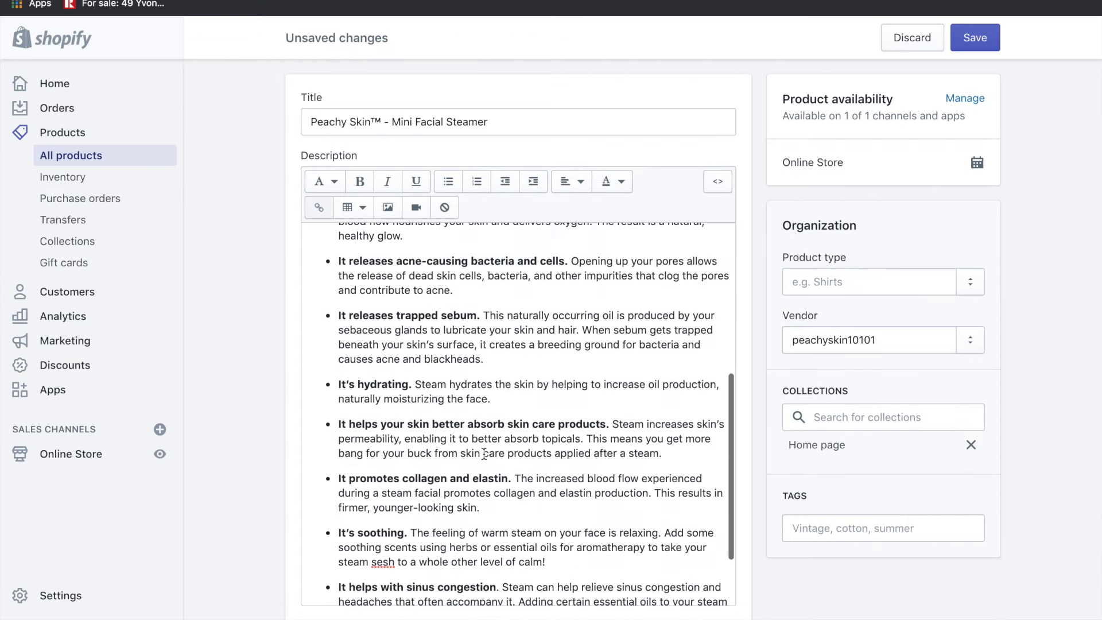
pyautogui.scroll(3, 484, 454)
pyautogui.scroll(-4, 484, 454)
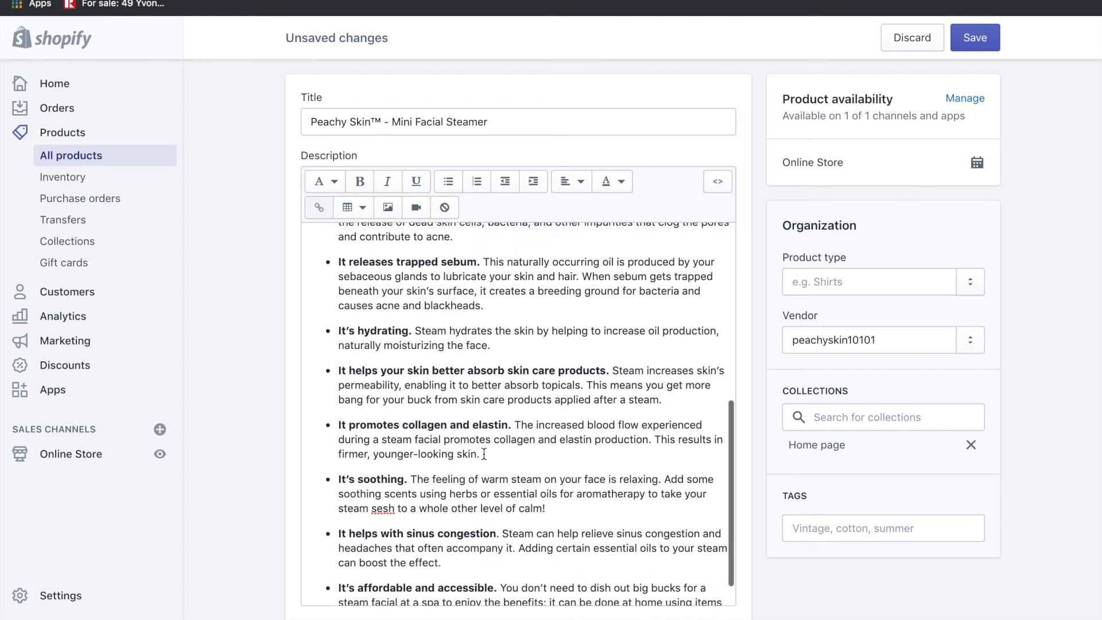
pyautogui.scroll(-1, 484, 454)
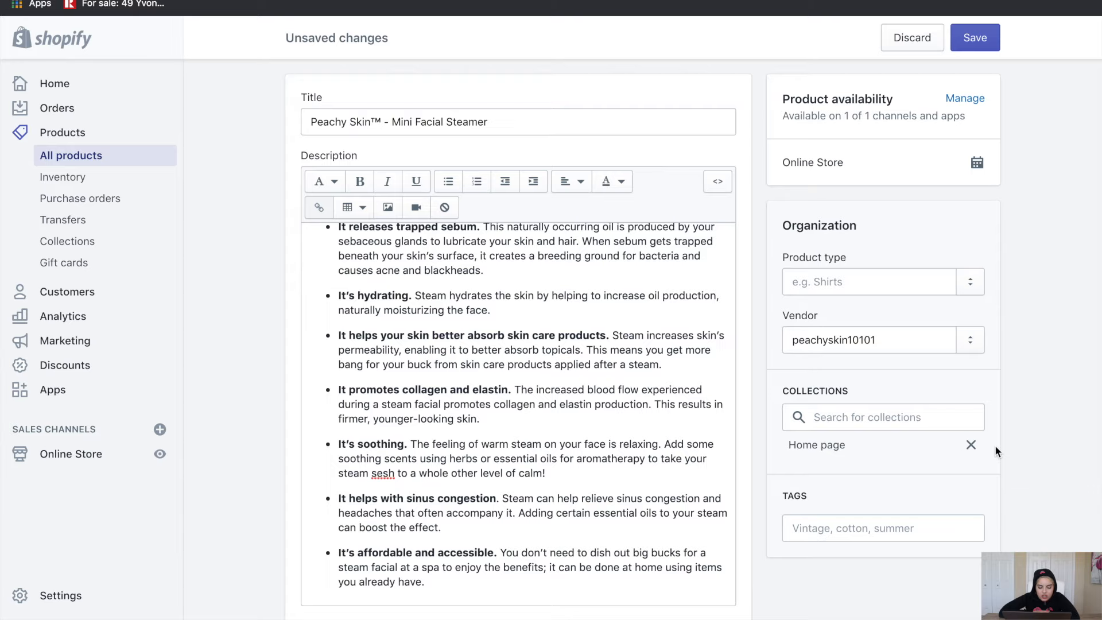
pyautogui.scroll(-5, 1018, 459)
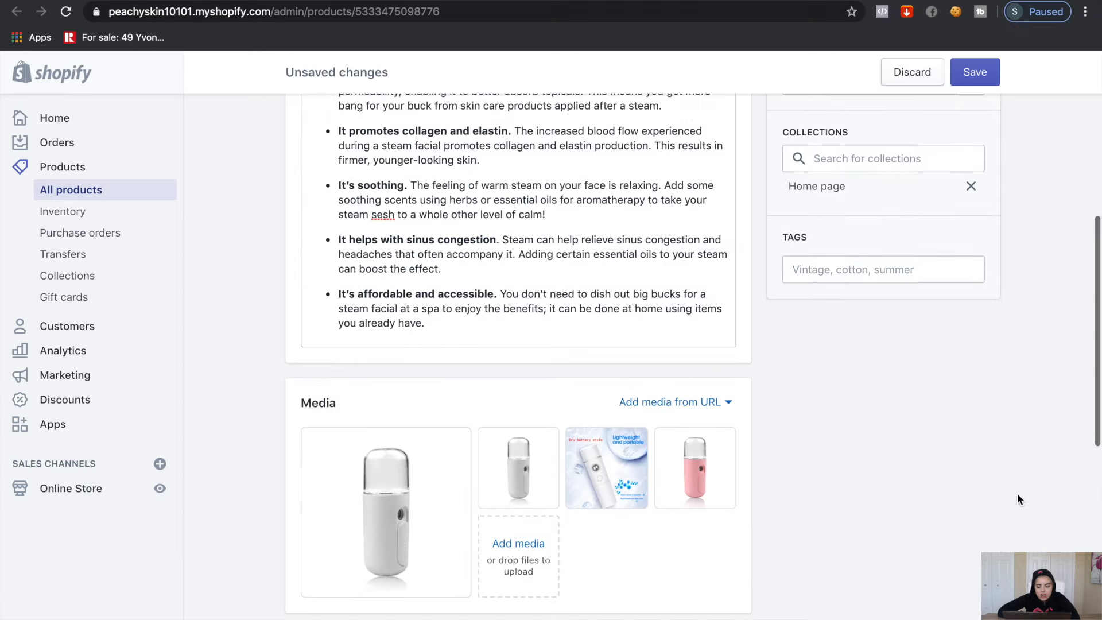
# Delete the lightweight-and-portable promo image and the second white steamer image
pyautogui.scroll(-3, 687, 586)
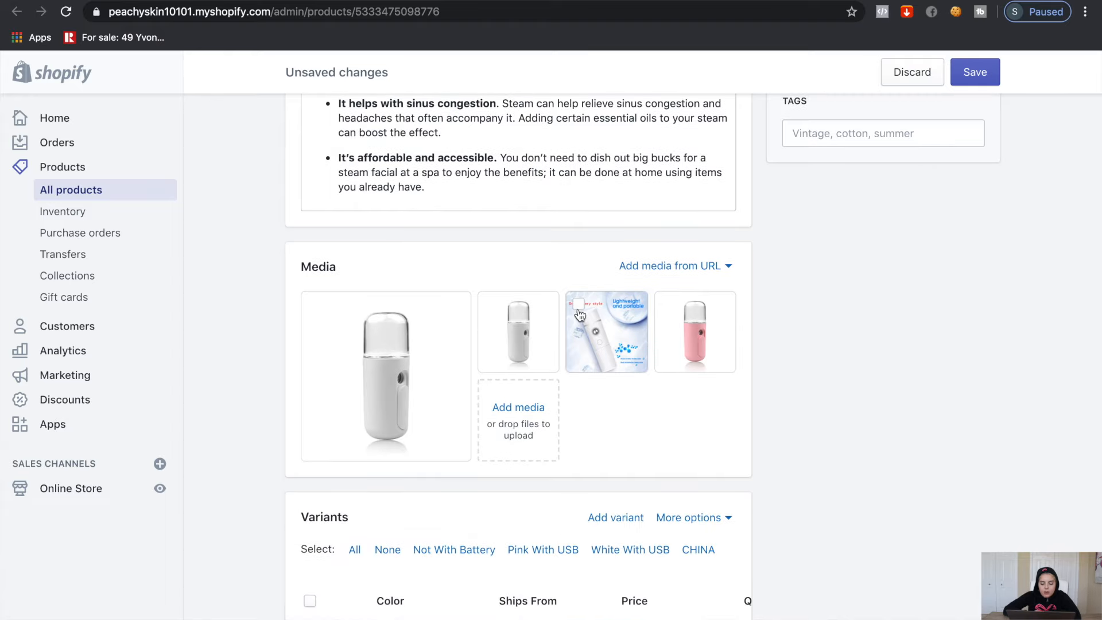
pyautogui.click(580, 308)
pyautogui.click(490, 308)
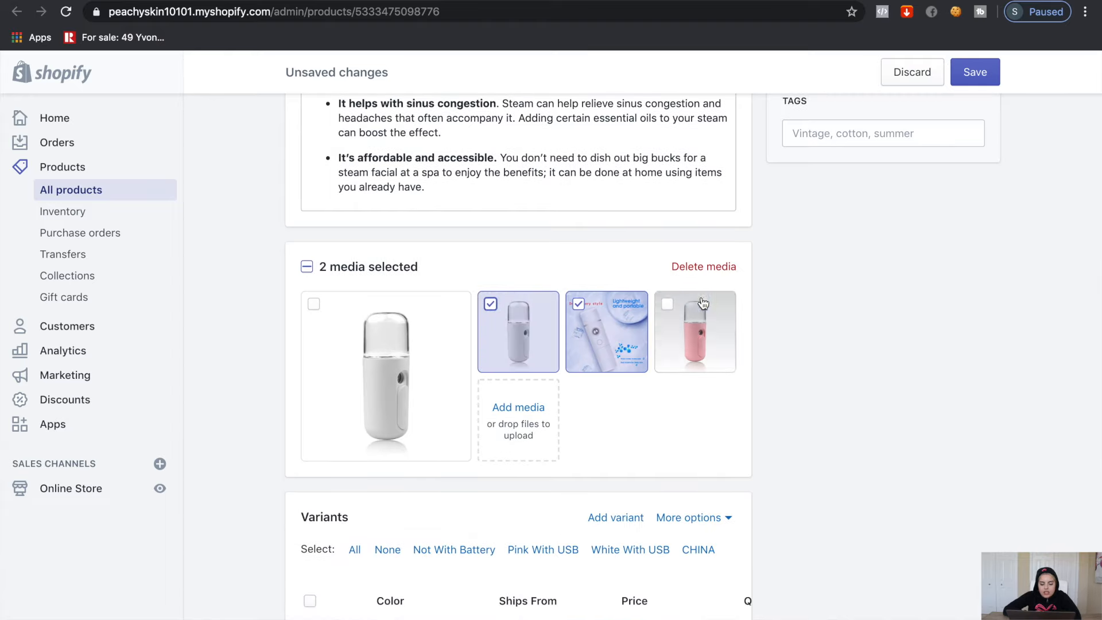
pyautogui.click(704, 267)
pyautogui.click(753, 411)
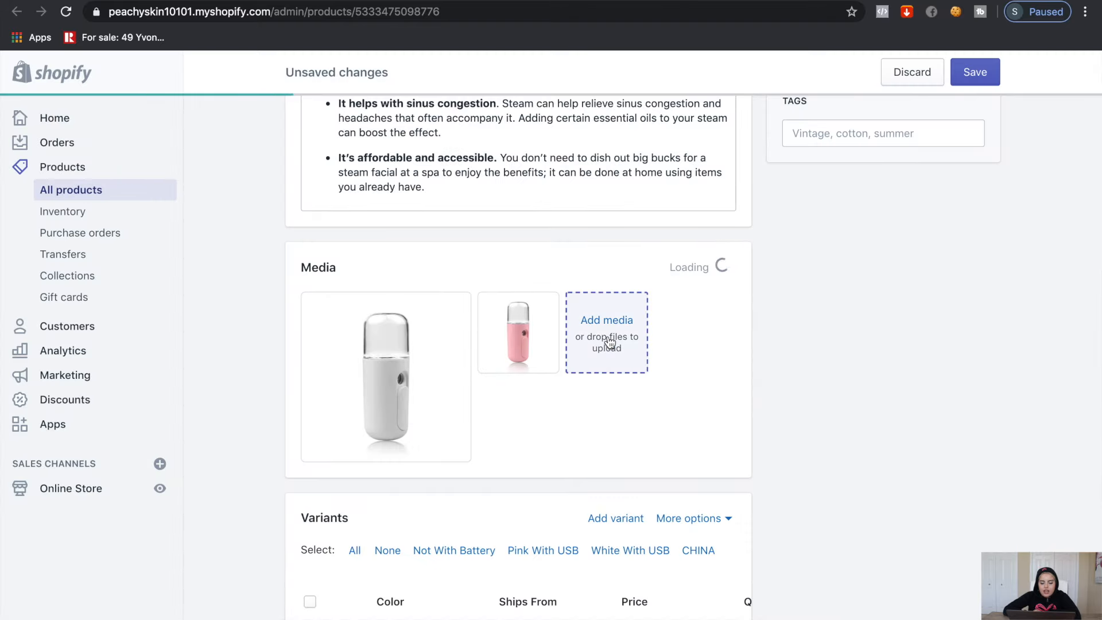
# Upload the face photo of a smiling woman to the product media
pyautogui.click(610, 325)
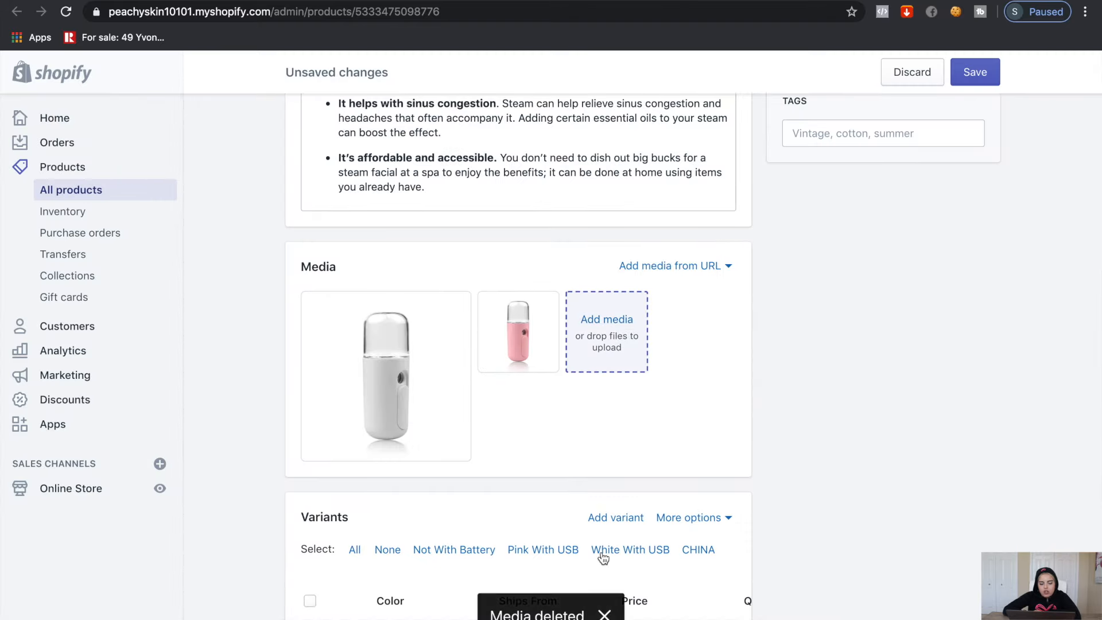
pyautogui.moveTo(343, 18); pyautogui.dragTo(536, 380)
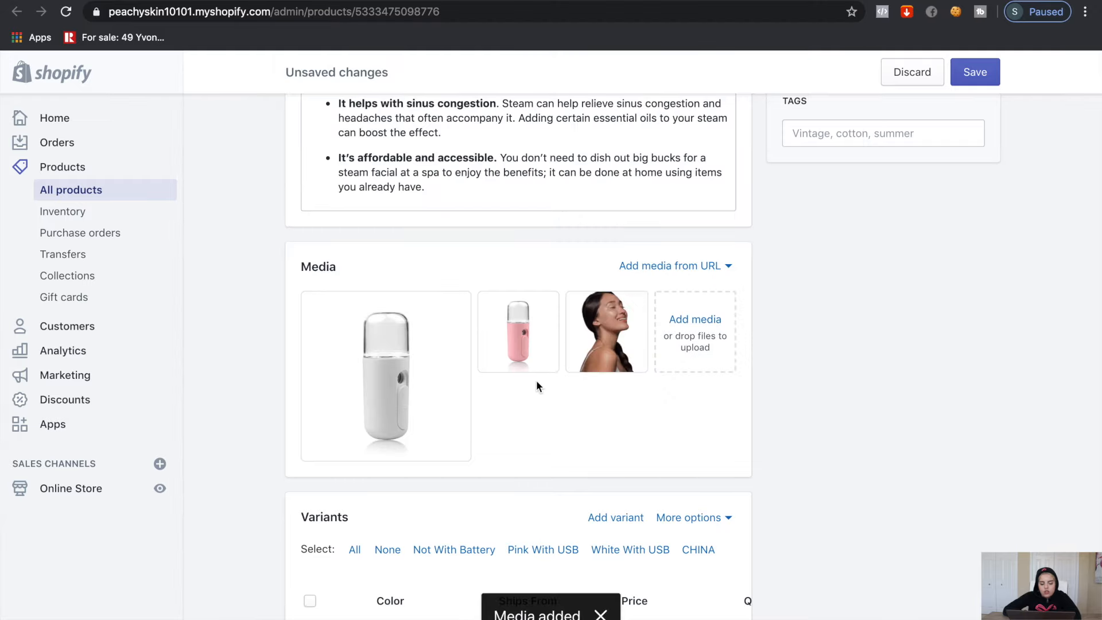
pyautogui.scroll(-2, 770, 454)
pyautogui.scroll(-5, 769, 459)
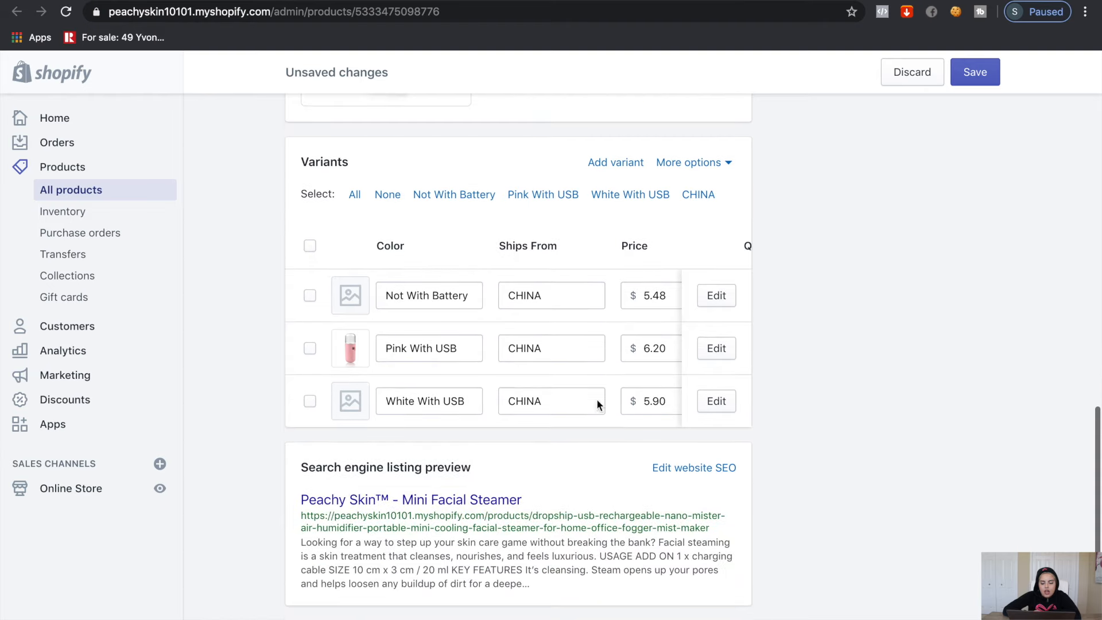
# Delete the Not With Battery variant
pyautogui.scroll(3, 364, 373)
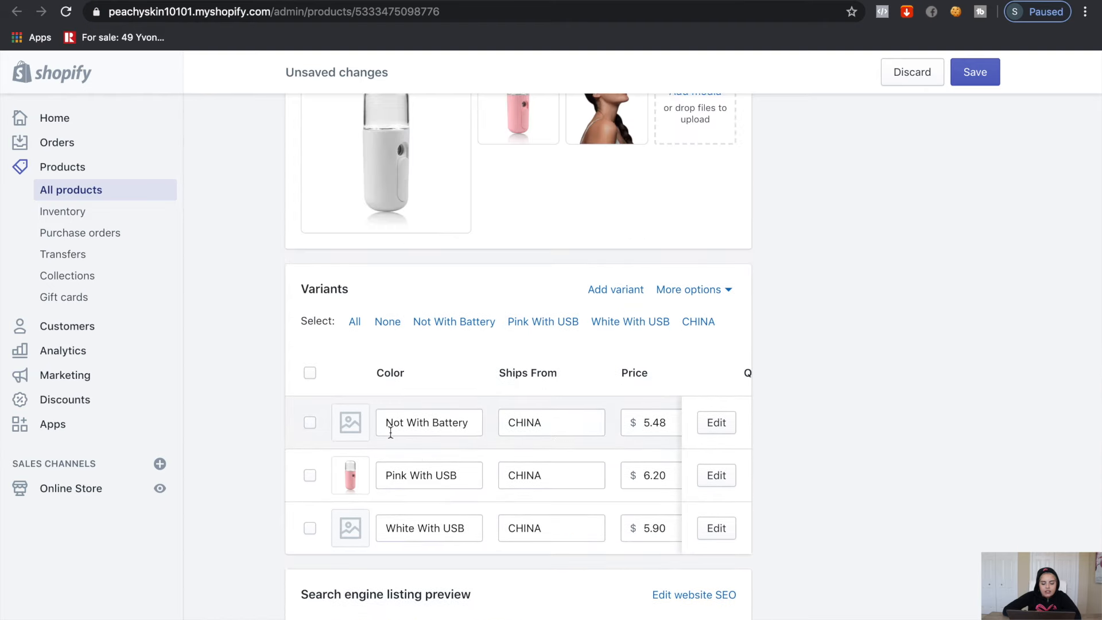
pyautogui.click(310, 425)
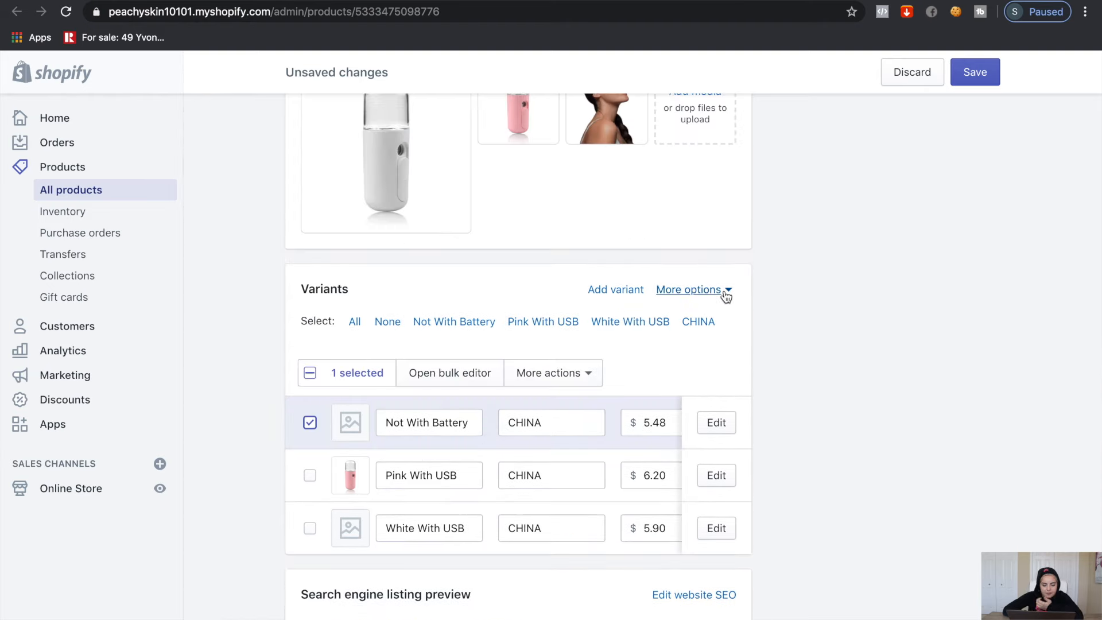
pyautogui.click(586, 373)
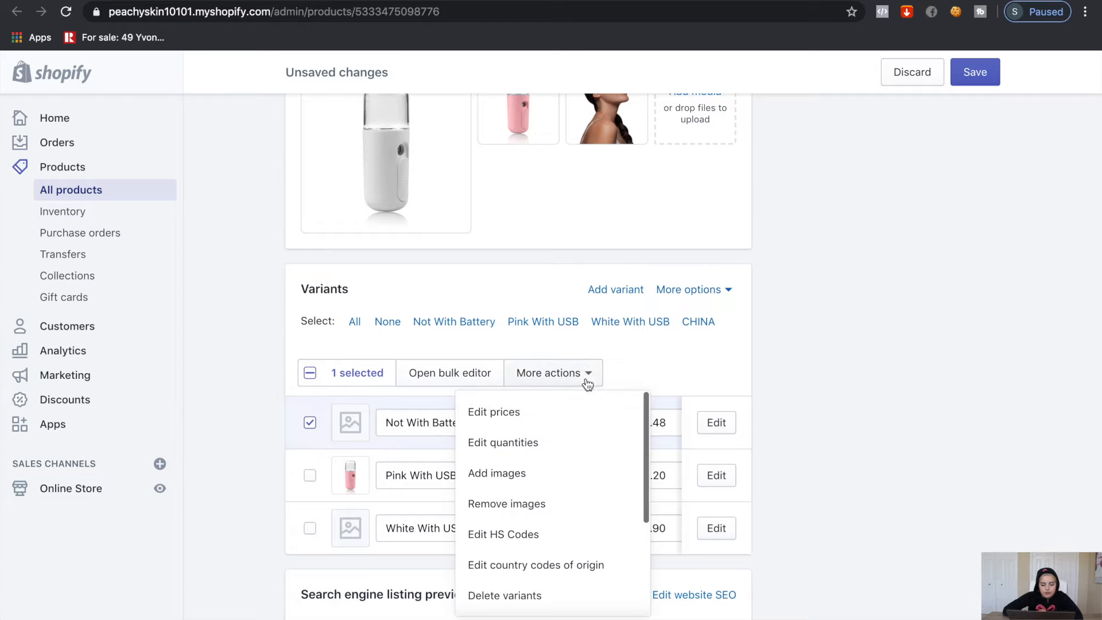
pyautogui.click(520, 605)
pyautogui.click(756, 410)
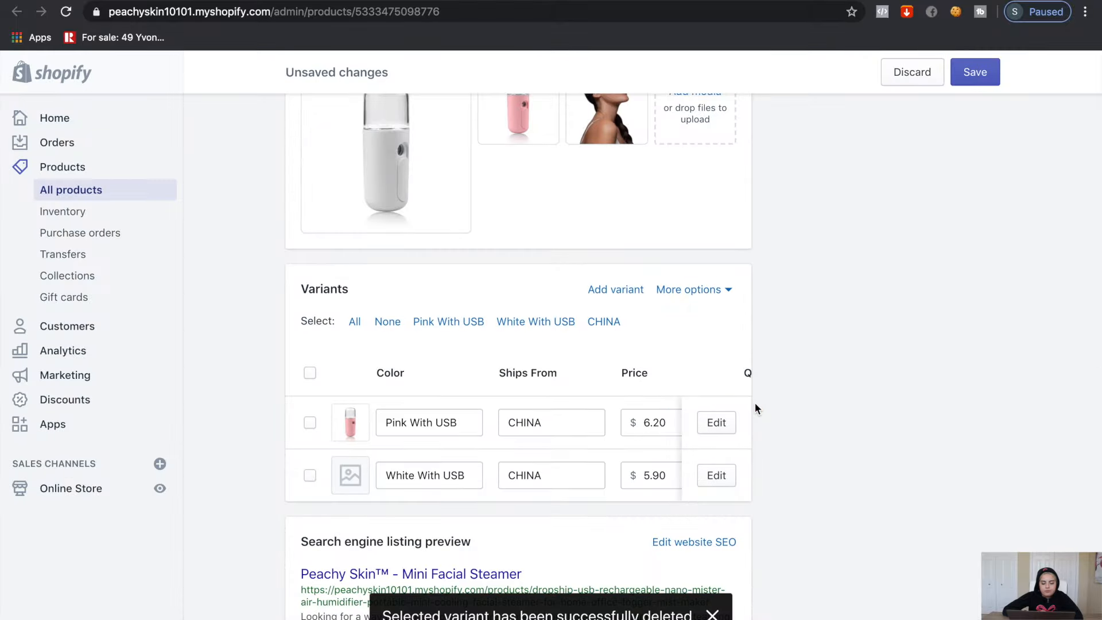
# Assign the white steamer image to the White With USB variant
pyautogui.click(342, 476)
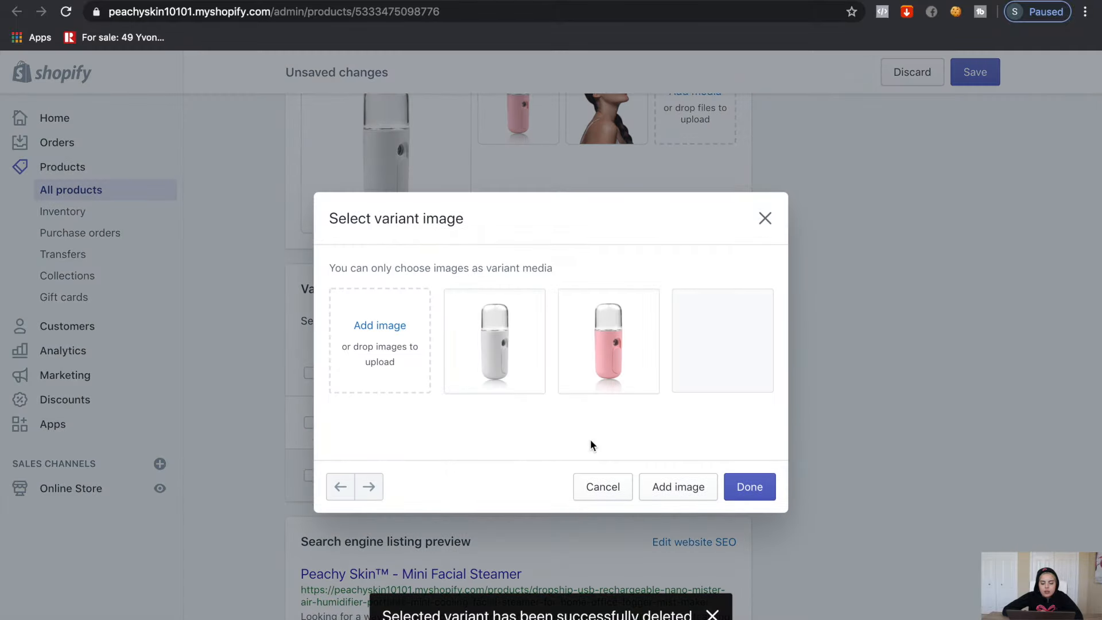
pyautogui.click(497, 353)
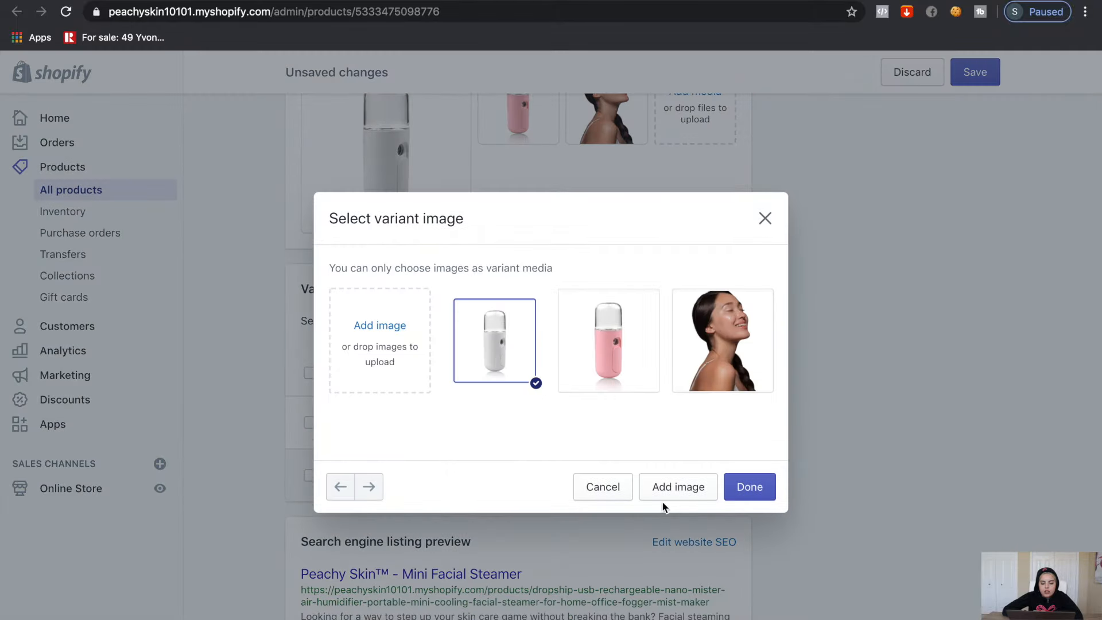
pyautogui.click(740, 490)
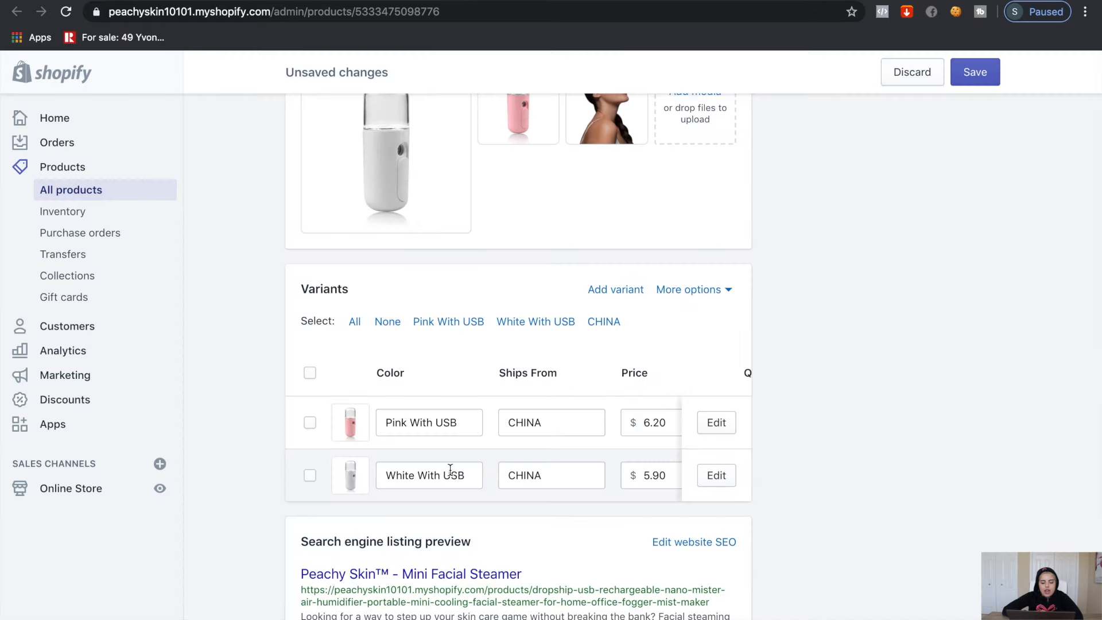
# Shorten the colour names to Pink and White
pyautogui.hscroll(1, 521, 460)
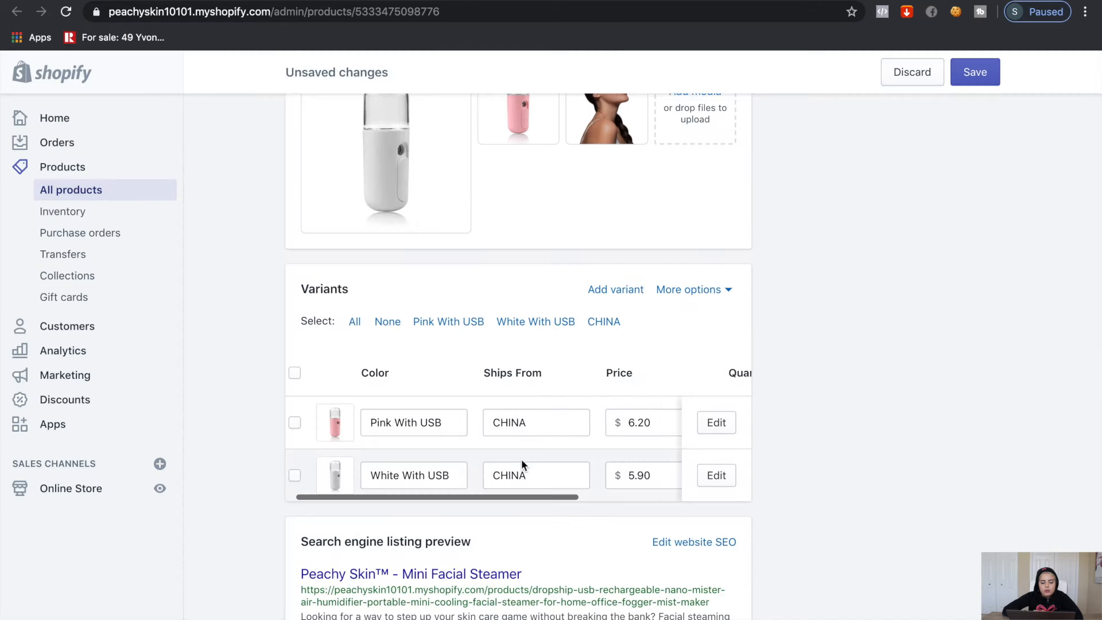
pyautogui.moveTo(449, 423); pyautogui.dragTo(406, 423)
pyautogui.press('BackSpace')
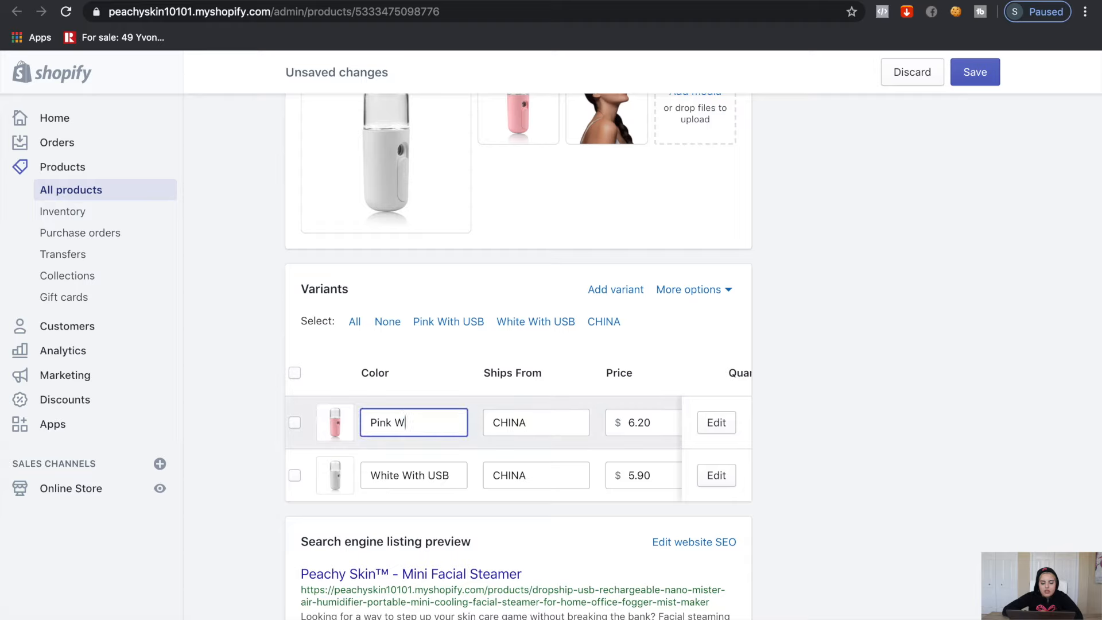
pyautogui.moveTo(450, 476); pyautogui.dragTo(394, 476)
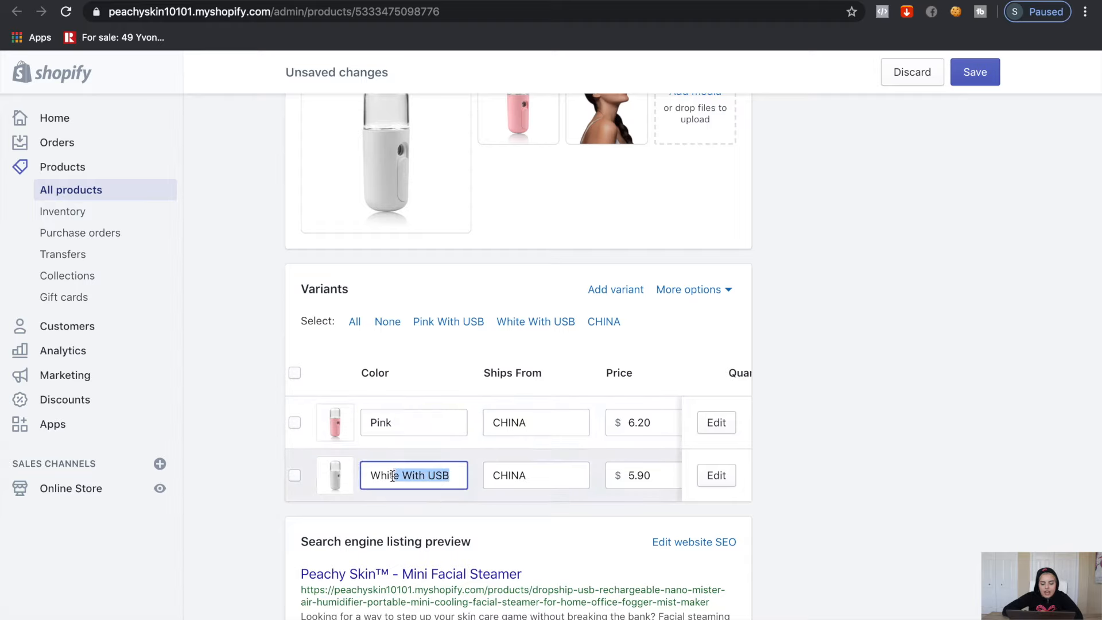
pyautogui.press('BackSpace')
# Set the price of both the Pink and White variants to $15.99
pyautogui.hscroll(3, 587, 439)
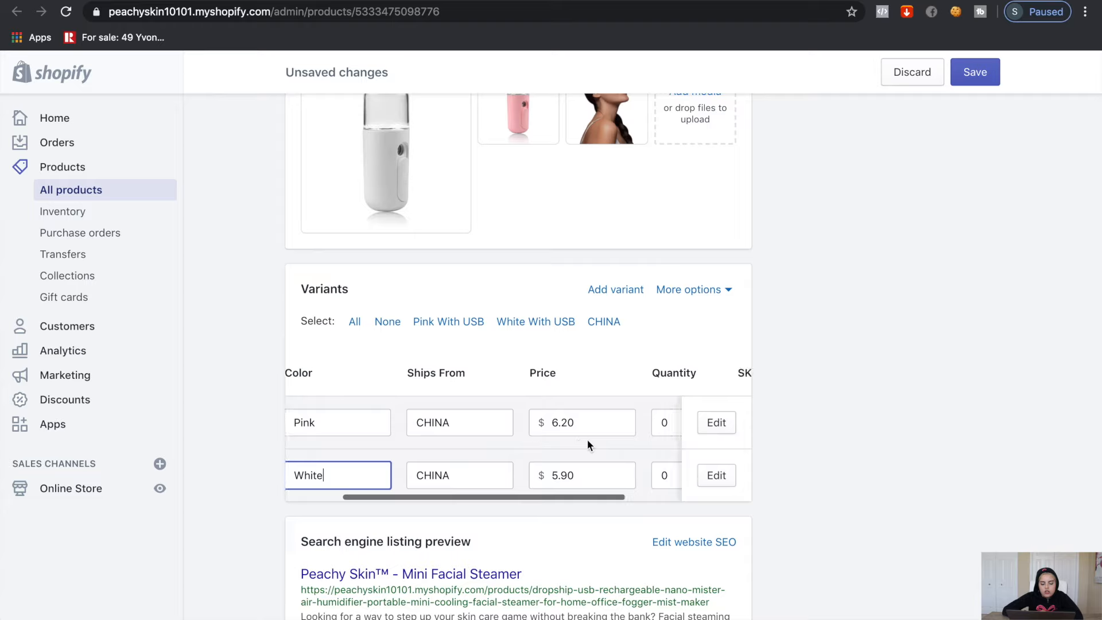
pyautogui.doubleClick(578, 423)
pyautogui.press('BackSpace')
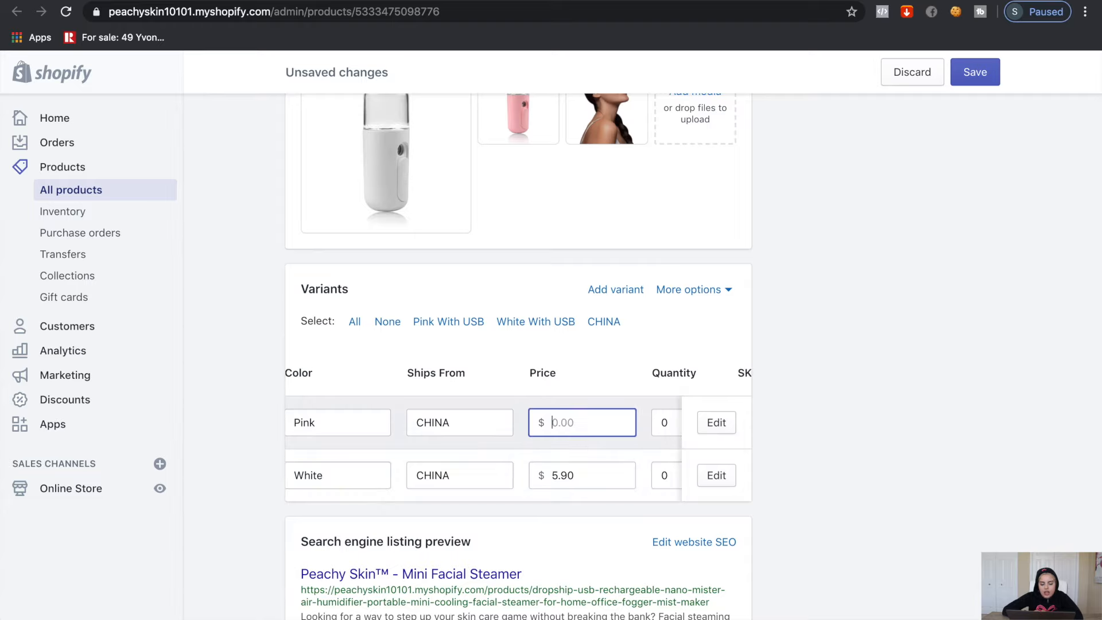
pyautogui.doubleClick(586, 473)
pyautogui.write('1')
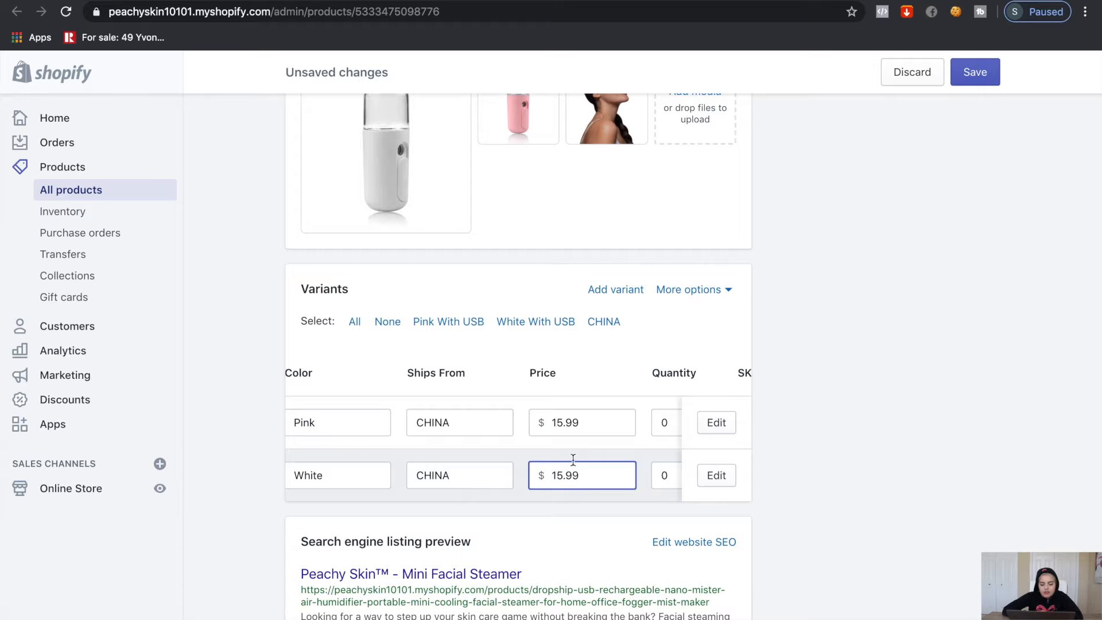
# Set the stock quantity of both colour variants to 10
pyautogui.hscroll(2, 560, 440)
pyautogui.click(591, 423)
pyautogui.write('1')
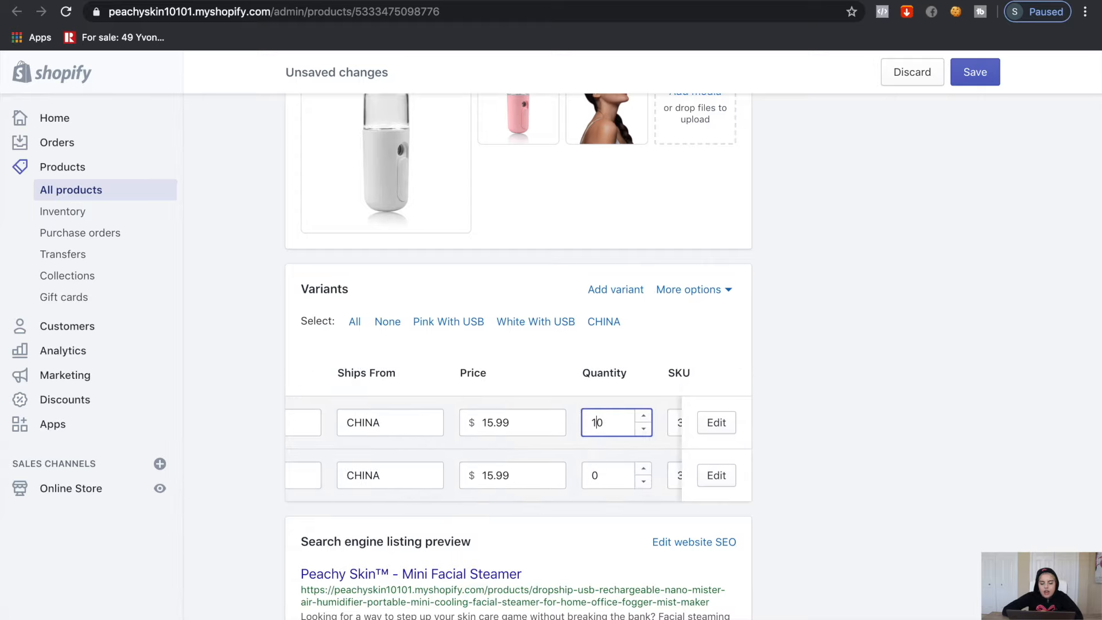
pyautogui.click(592, 475)
pyautogui.write('1')
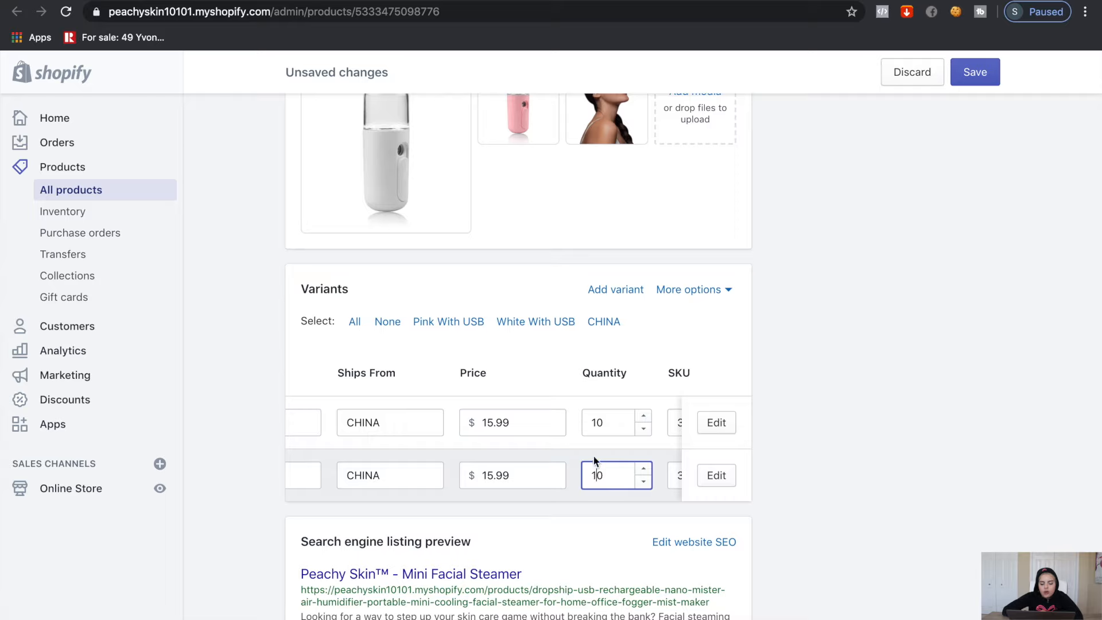
pyautogui.hscroll(3, 593, 455)
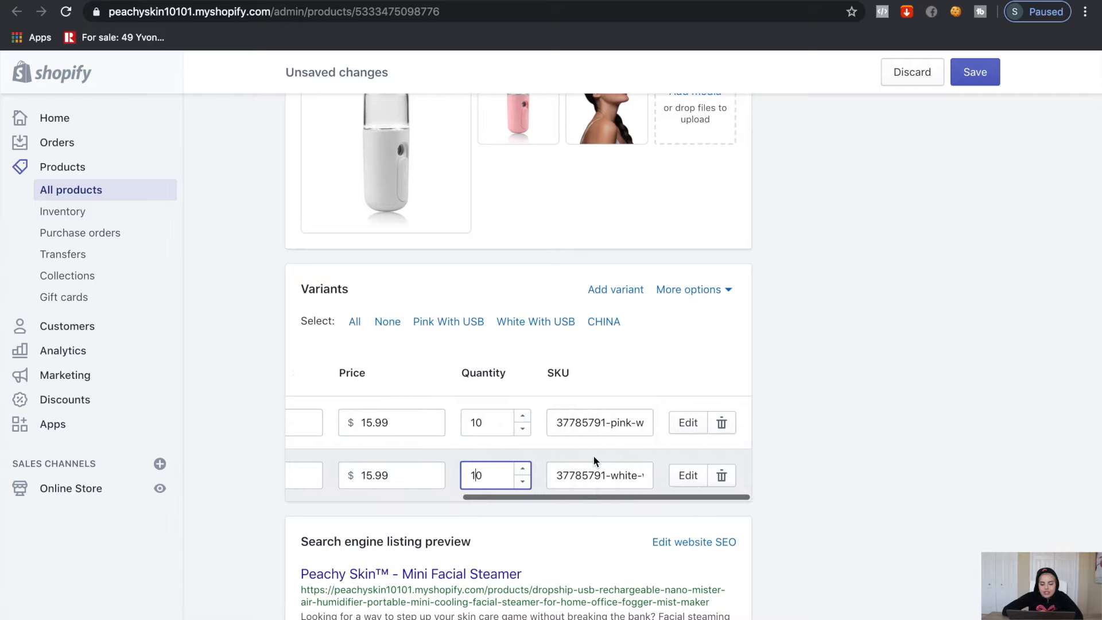
pyautogui.hscroll(-5, 594, 455)
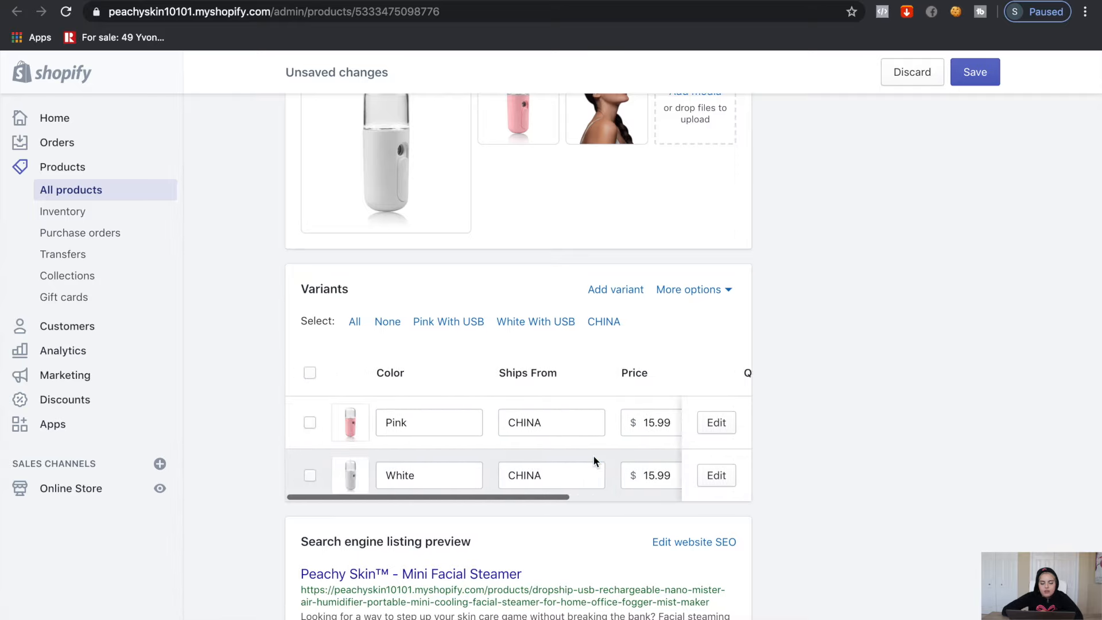
pyautogui.hscroll(1, 594, 455)
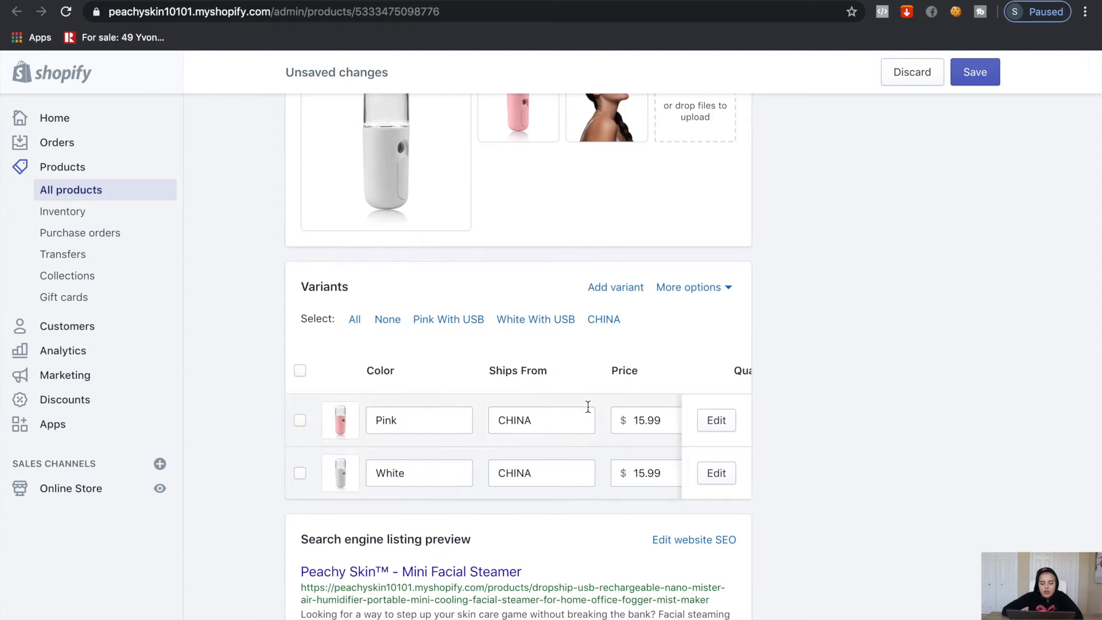
# Remove the Ships From option from the product variants
pyautogui.click(709, 288)
pyautogui.click(708, 329)
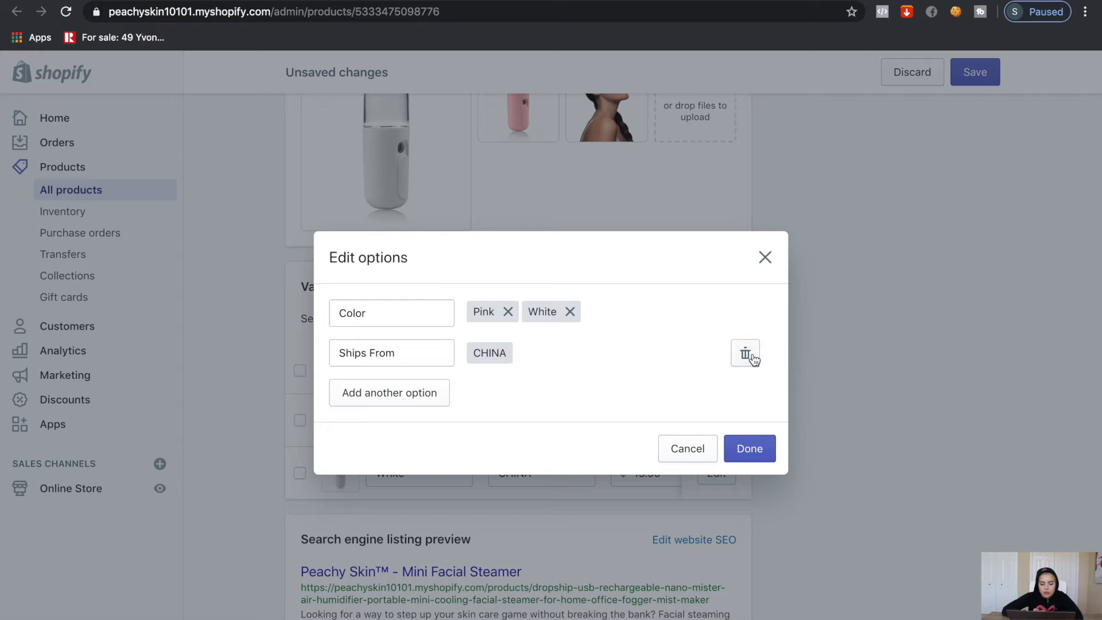
pyautogui.click(753, 356)
pyautogui.click(741, 431)
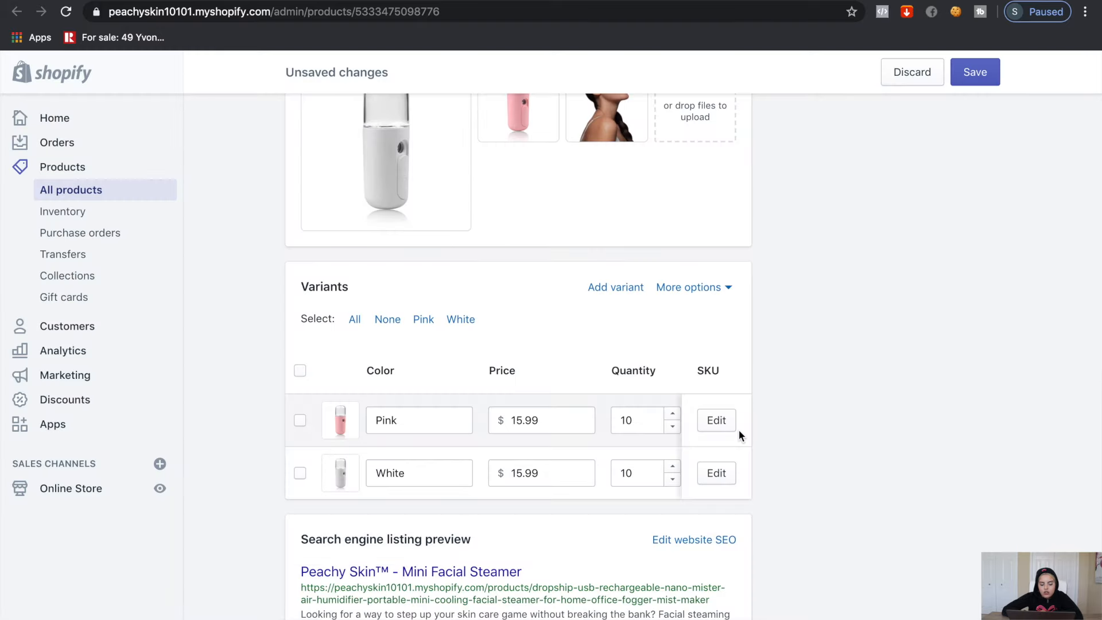
# Show the website SEO title and description fields for the product
pyautogui.scroll(-1, 404, 495)
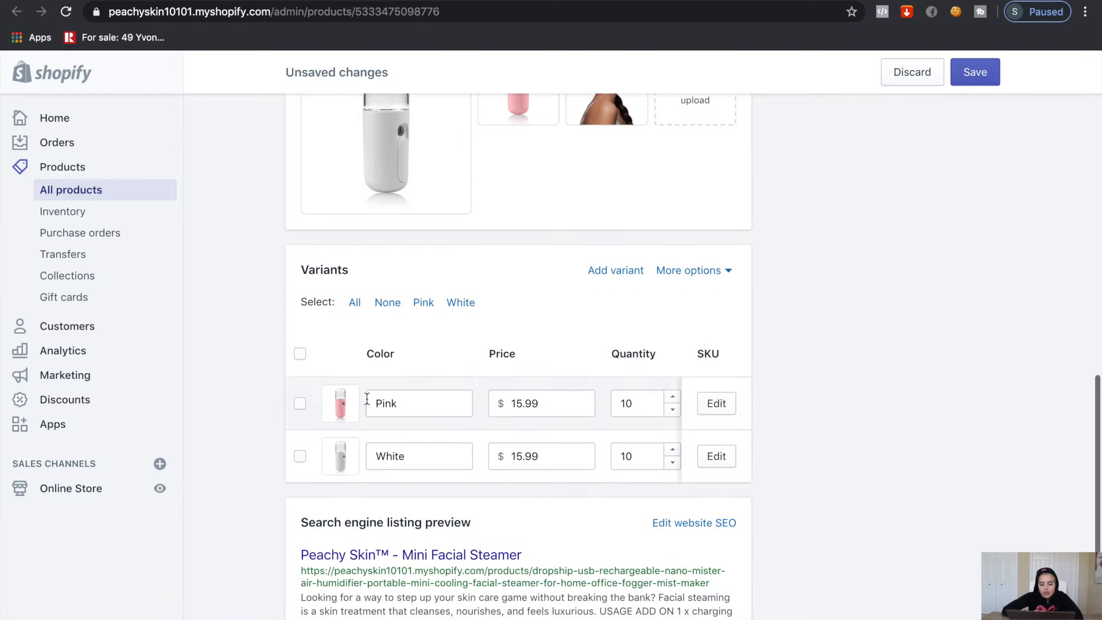
pyautogui.hscroll(1, 463, 423)
pyautogui.hscroll(5, 463, 423)
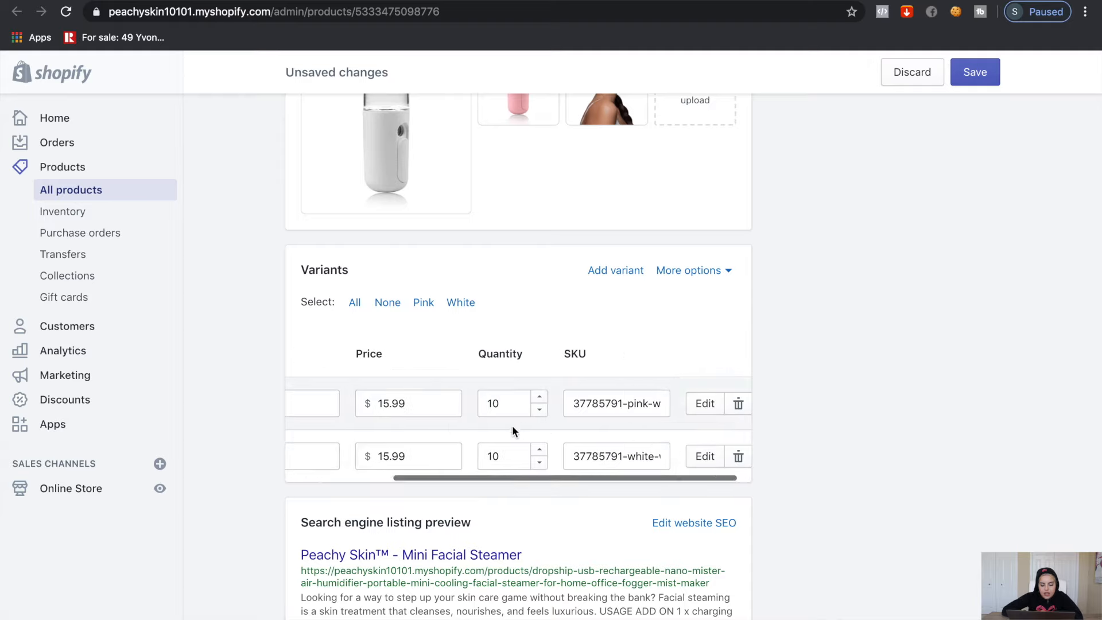
pyautogui.hscroll(-5, 526, 418)
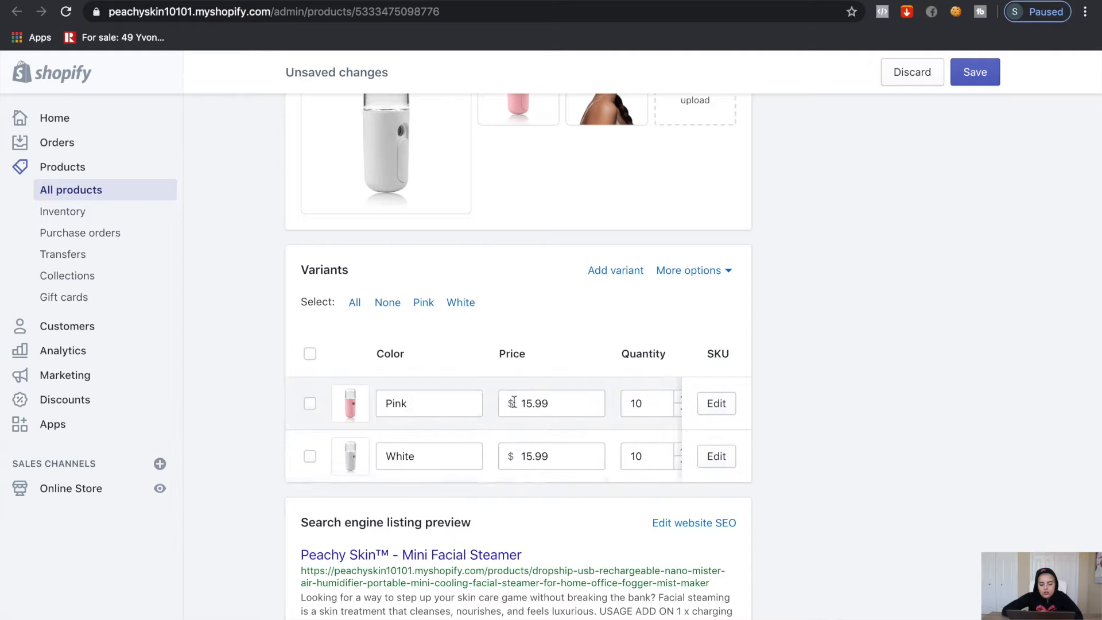
pyautogui.scroll(-3, 498, 528)
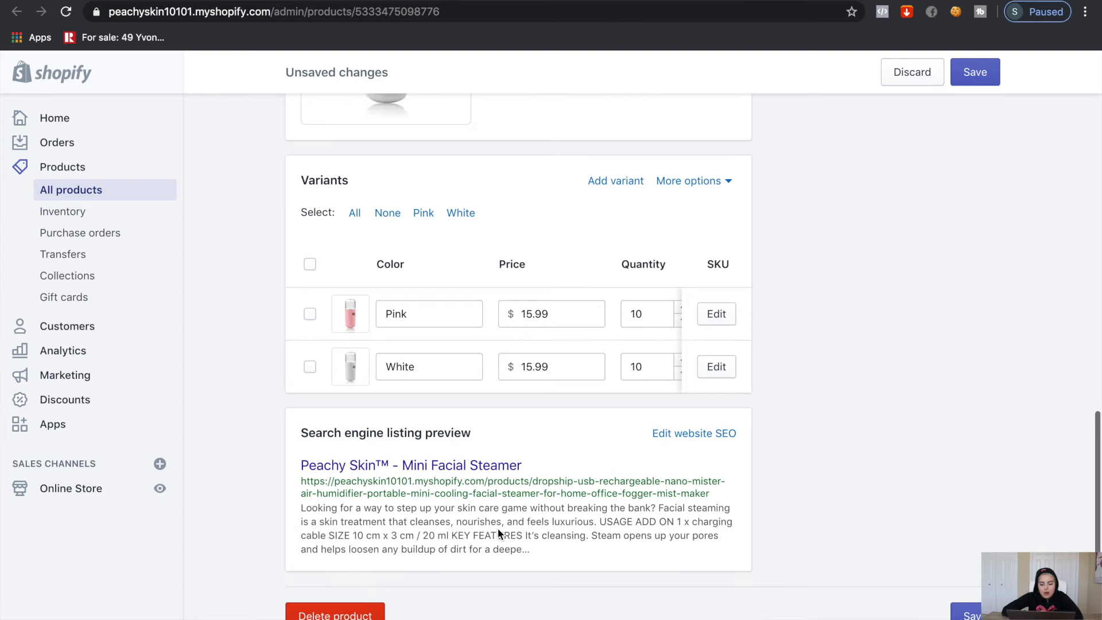
pyautogui.click(713, 428)
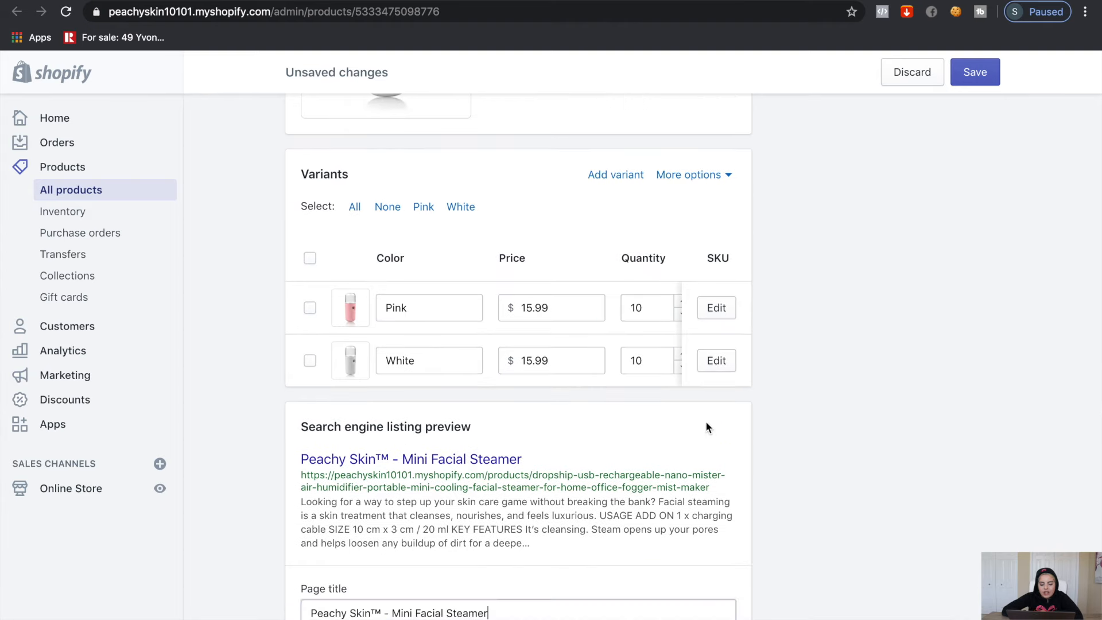
pyautogui.scroll(-3, 664, 501)
# Change the Mini Facial Steamer's URL handle to peachyskin, keeping the redirect, and save
pyautogui.scroll(-3, 665, 502)
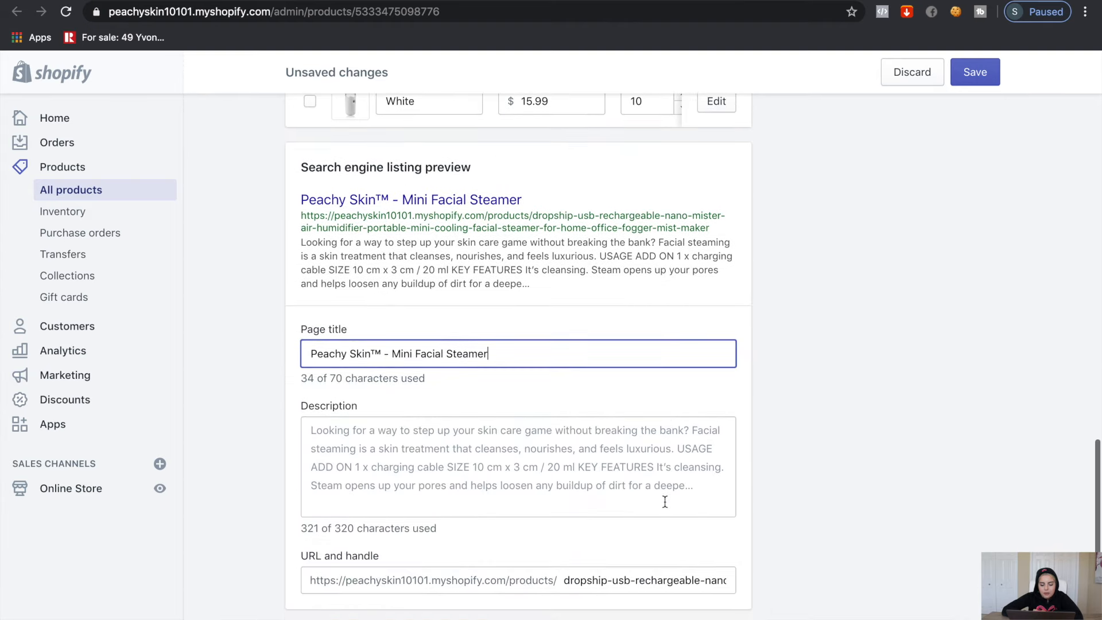
pyautogui.tripleClick(717, 540)
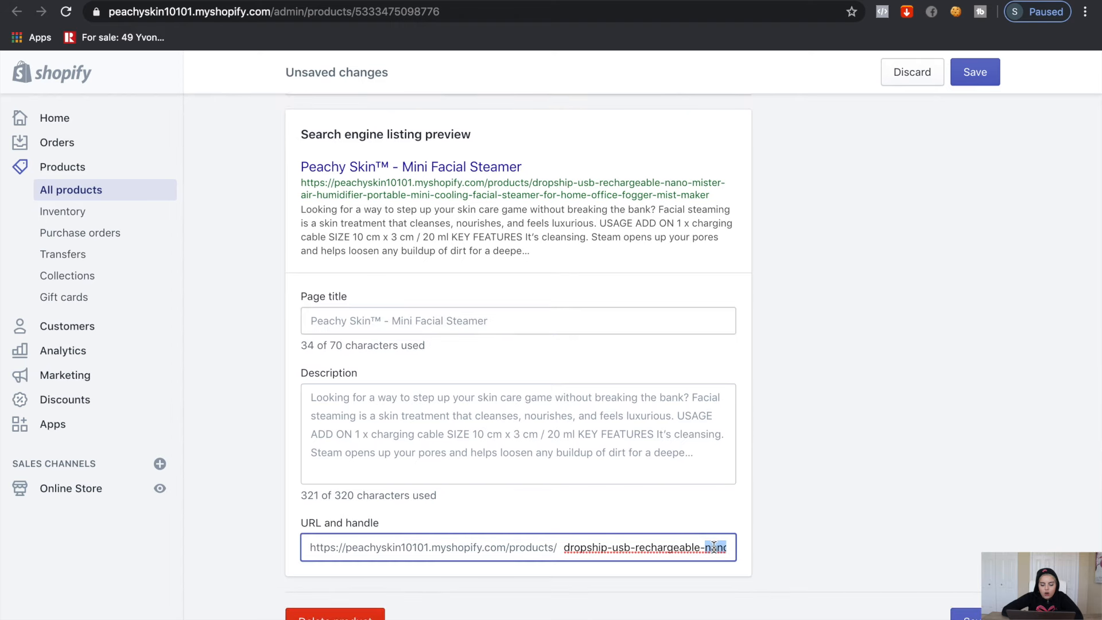
pyautogui.write('peachyskin')
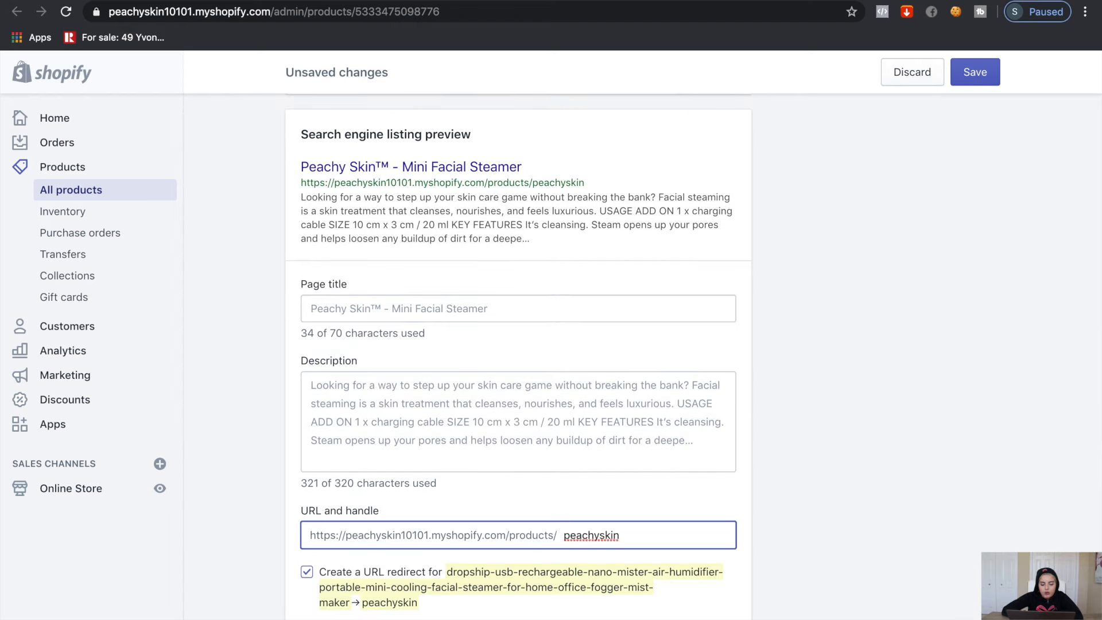
pyautogui.click(815, 532)
pyautogui.scroll(-1, 849, 456)
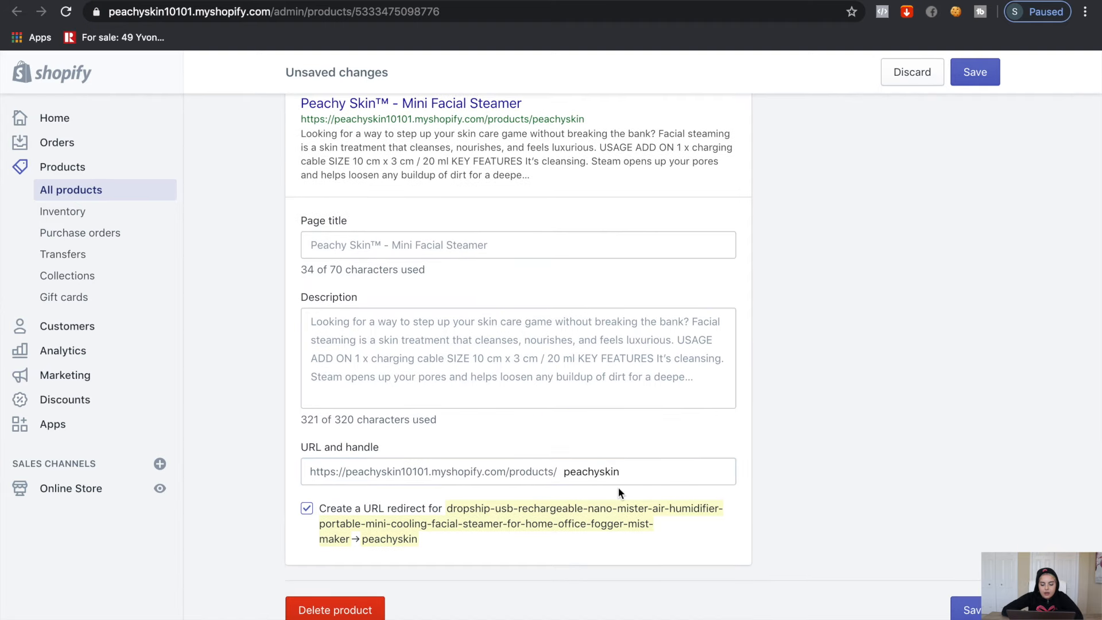
pyautogui.scroll(1, 537, 553)
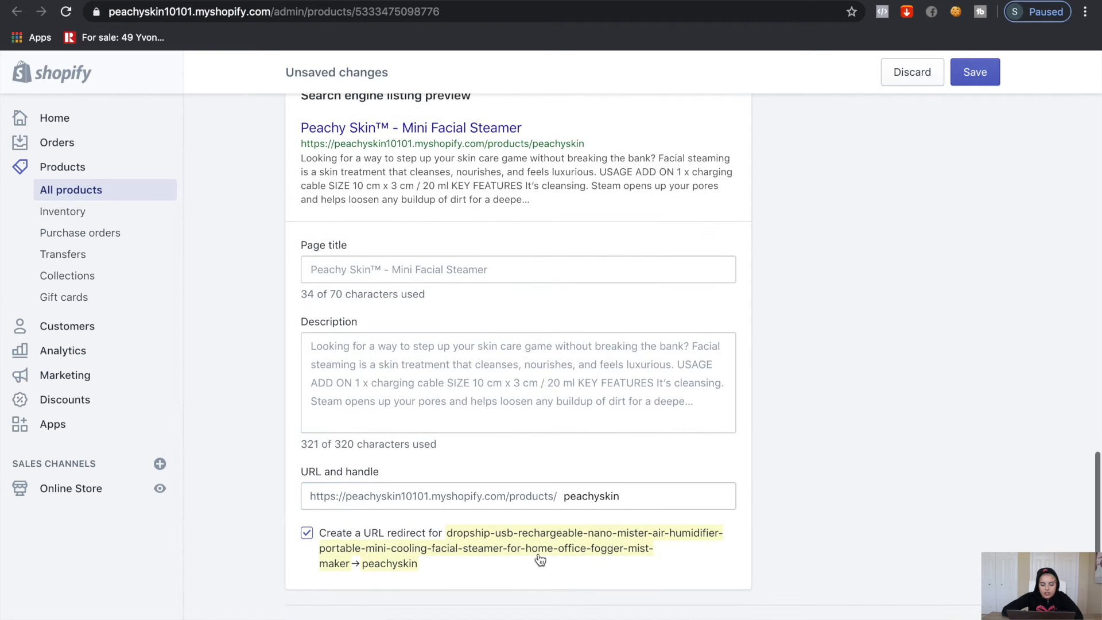
pyautogui.click(973, 72)
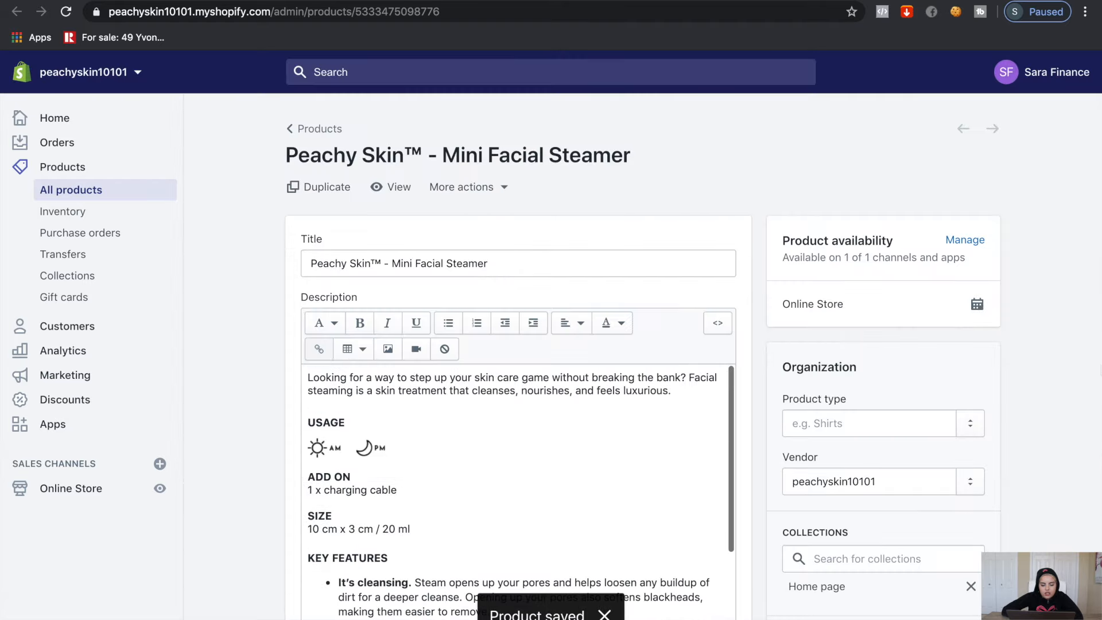
# Go to Online Store themes and start customizing the Debutify theme
pyautogui.click(101, 501)
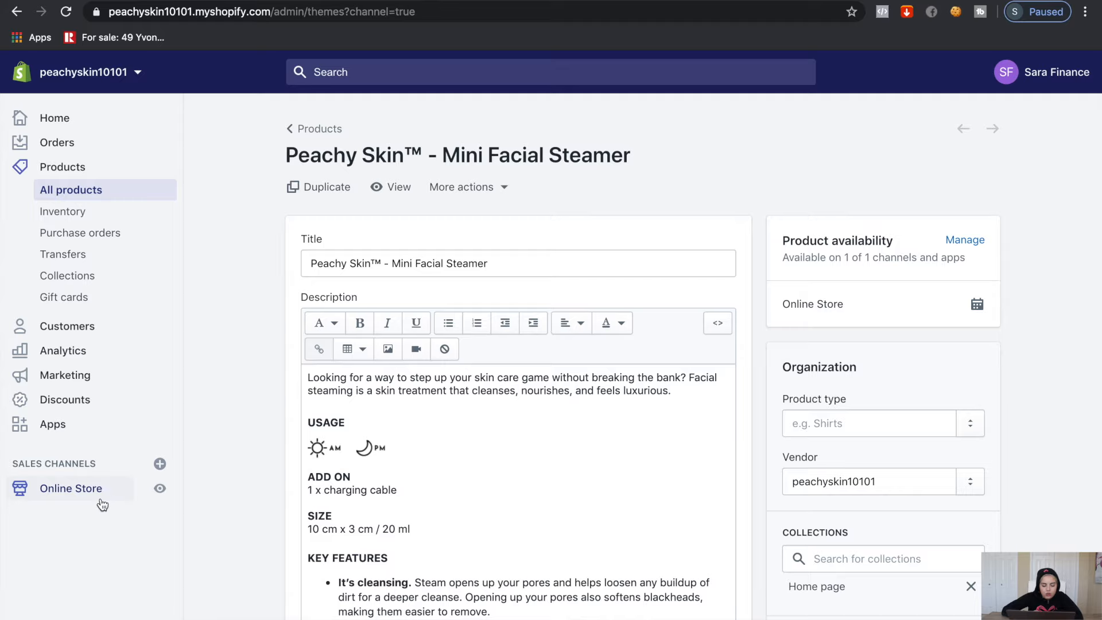
pyautogui.click(941, 229)
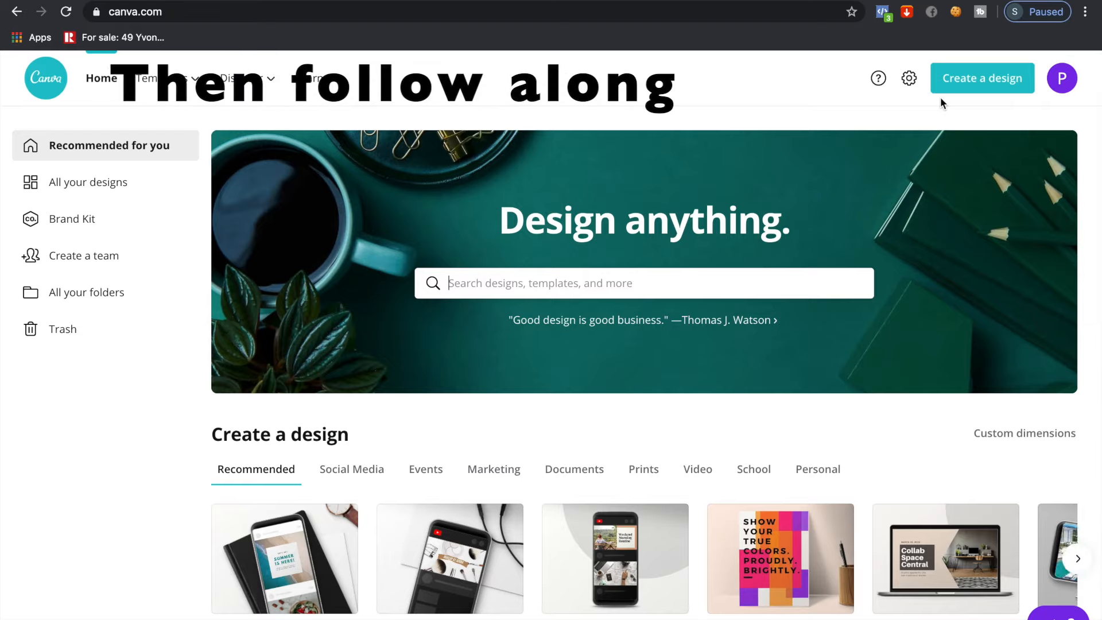
# Create a new custom-size Canva design of 800 × 200 px
pyautogui.click(953, 82)
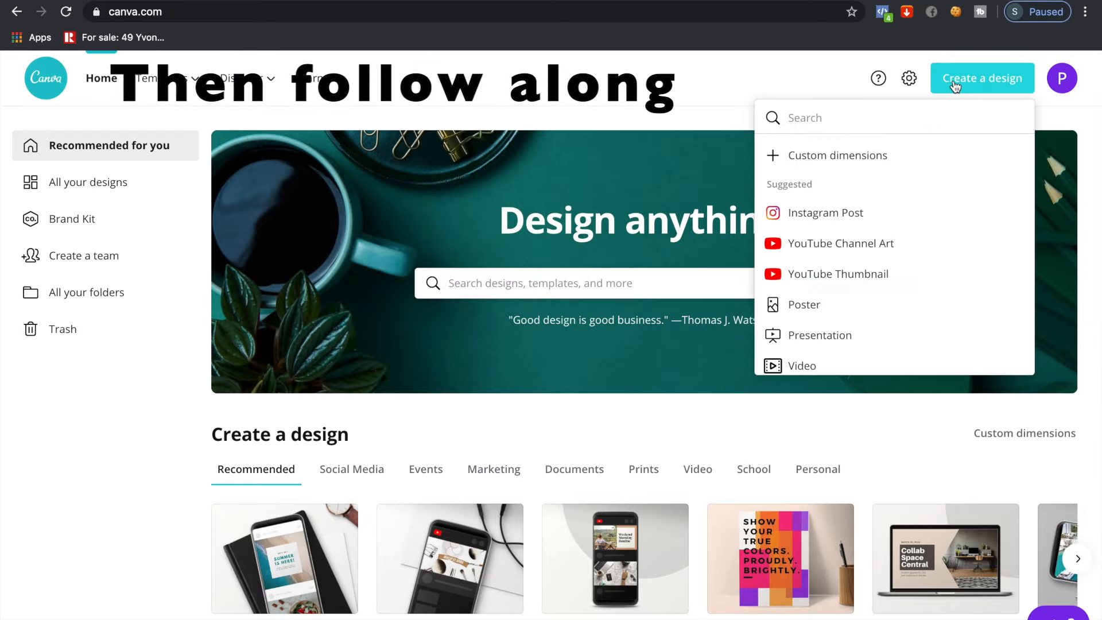
pyautogui.click(877, 157)
pyautogui.write('800')
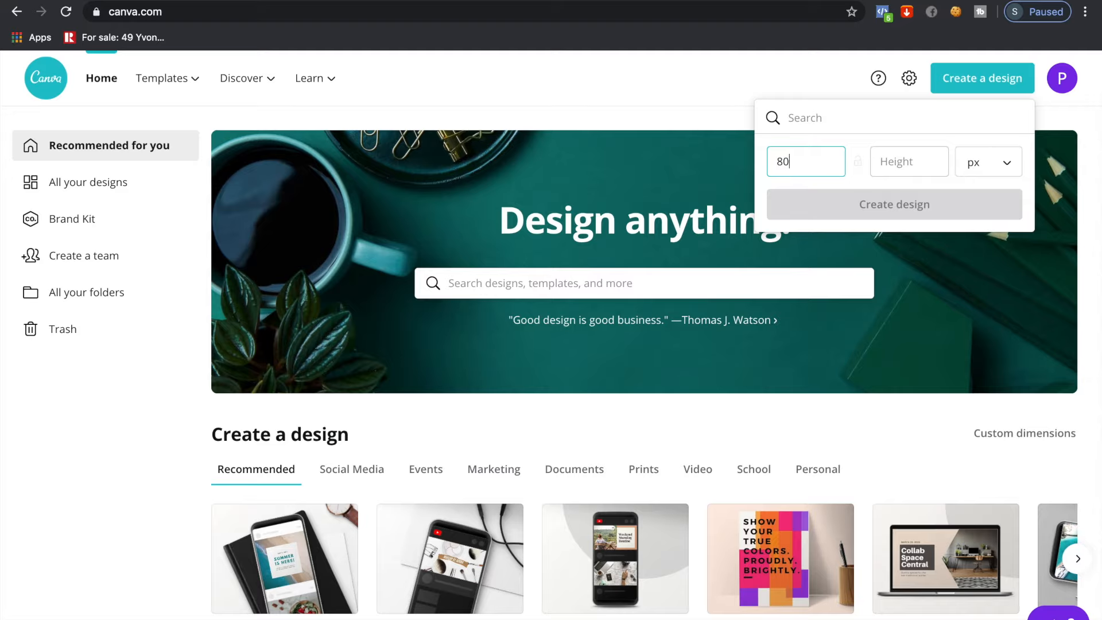
pyautogui.click(900, 162)
pyautogui.write('200')
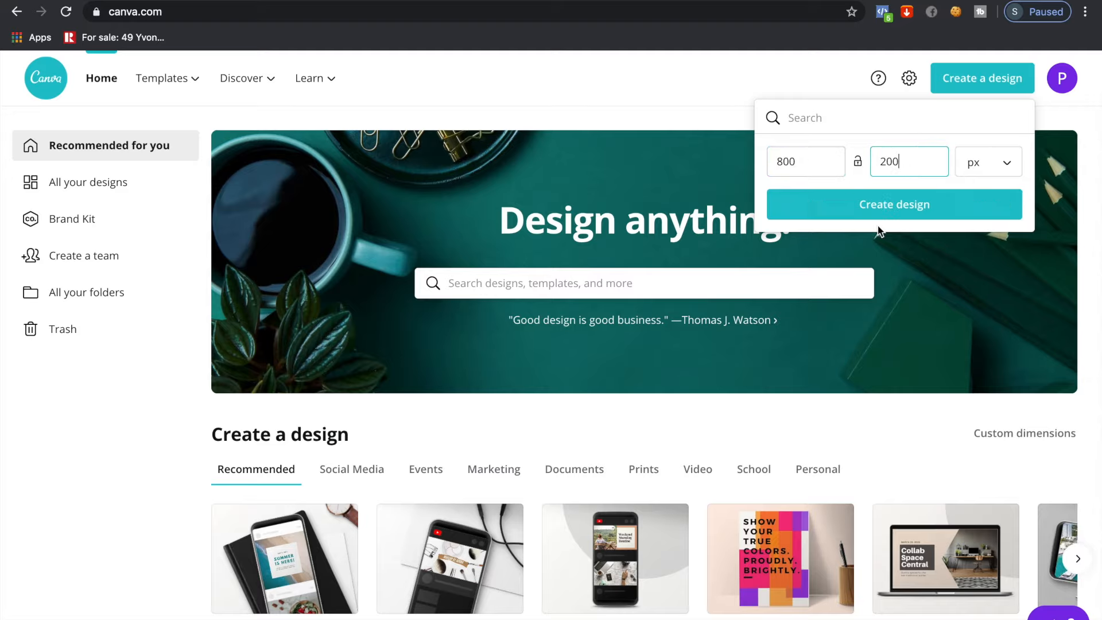
pyautogui.click(869, 202)
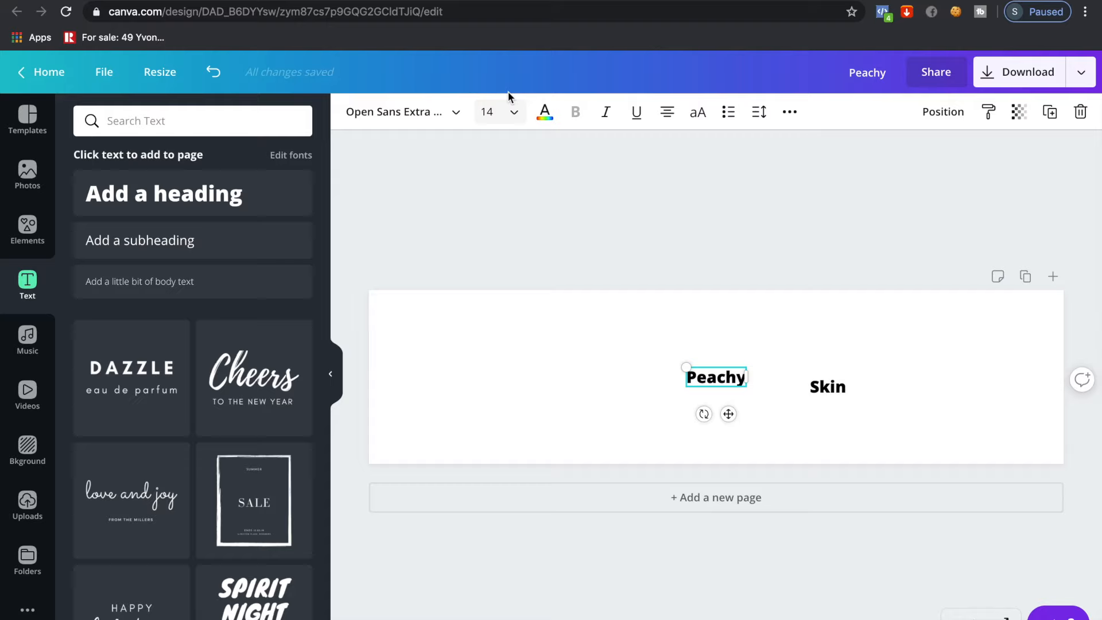
# Set the Peachy text to size 100 and change the Skin text's font
pyautogui.click(505, 119)
pyautogui.write('1')
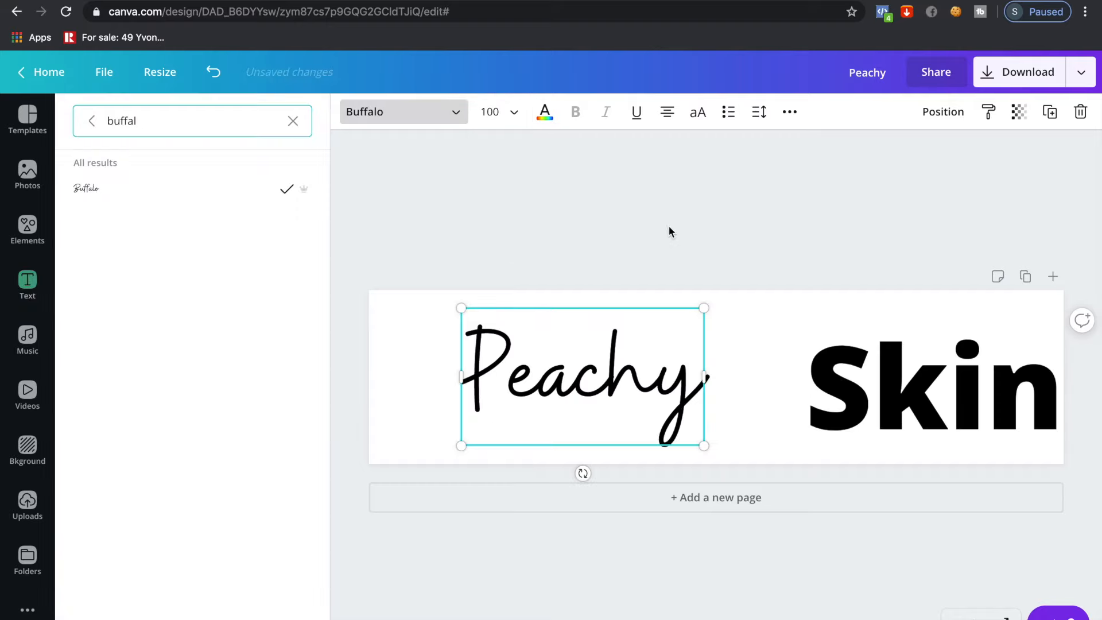
pyautogui.click(670, 226)
pyautogui.click(860, 370)
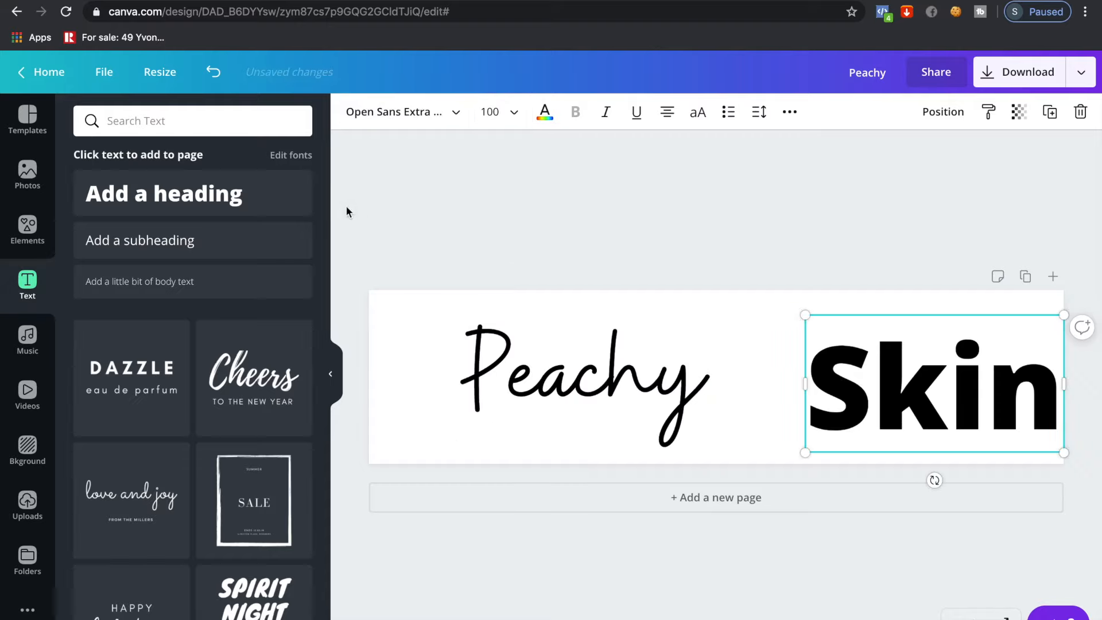
pyautogui.click(401, 111)
pyautogui.click(290, 119)
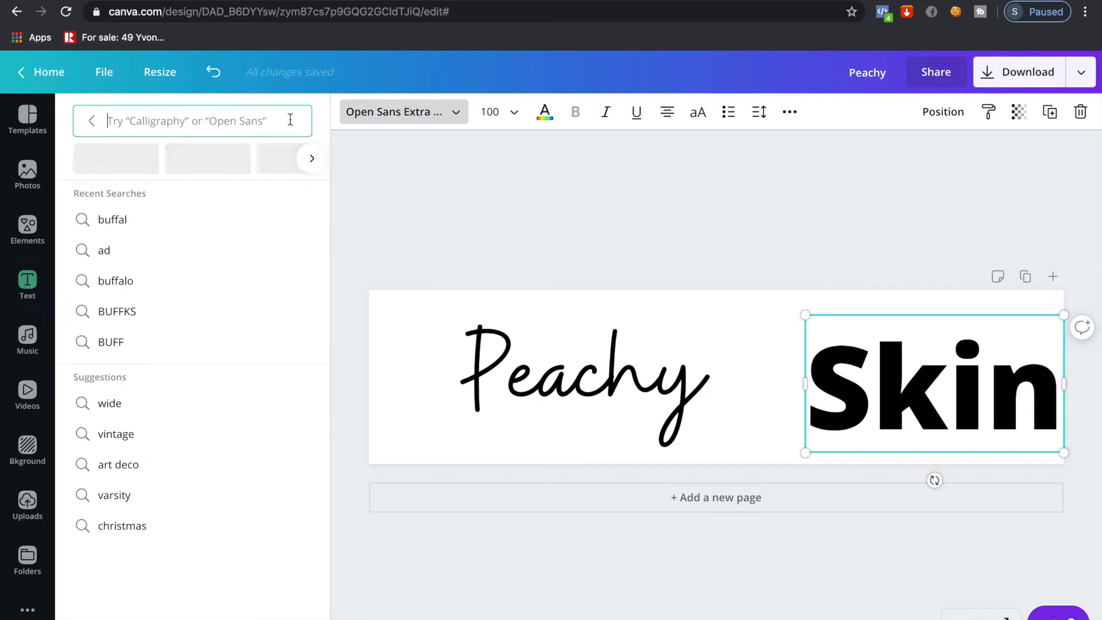
pyautogui.write('a')
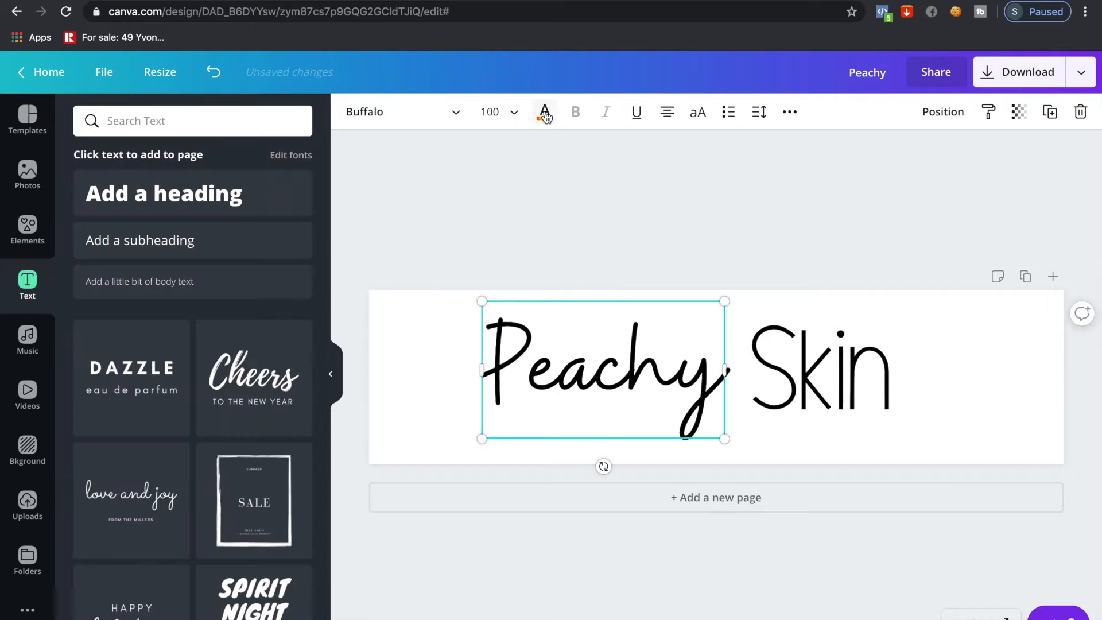
# Colour the text pink and set the PNG download to 3x (2400 × 600 px), transparent
pyautogui.click(545, 115)
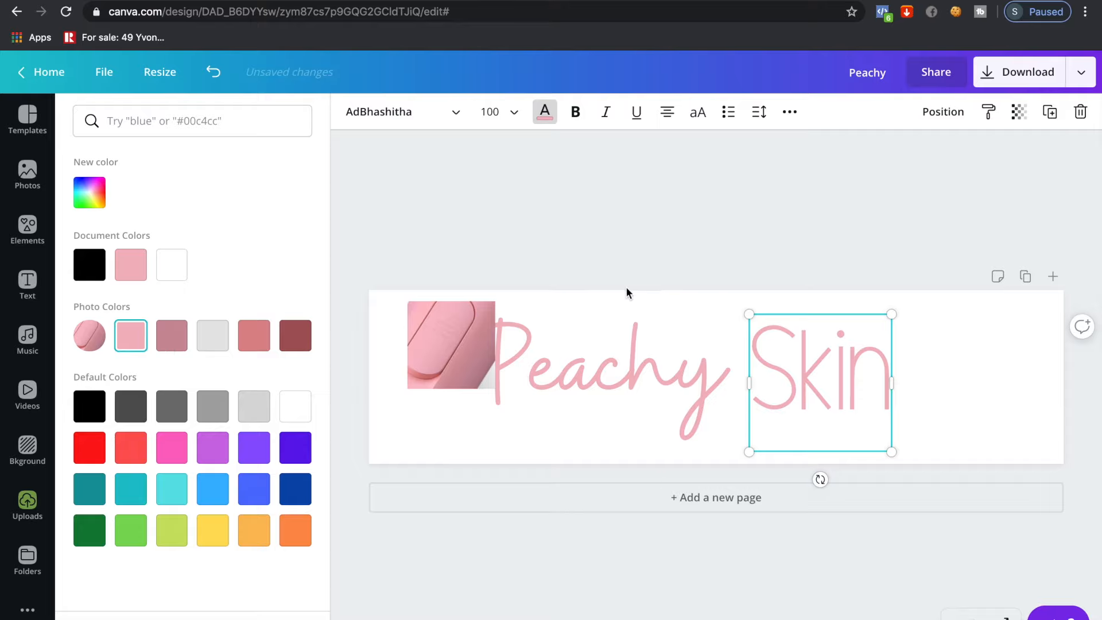
pyautogui.hotkey('ctrl', 'z')
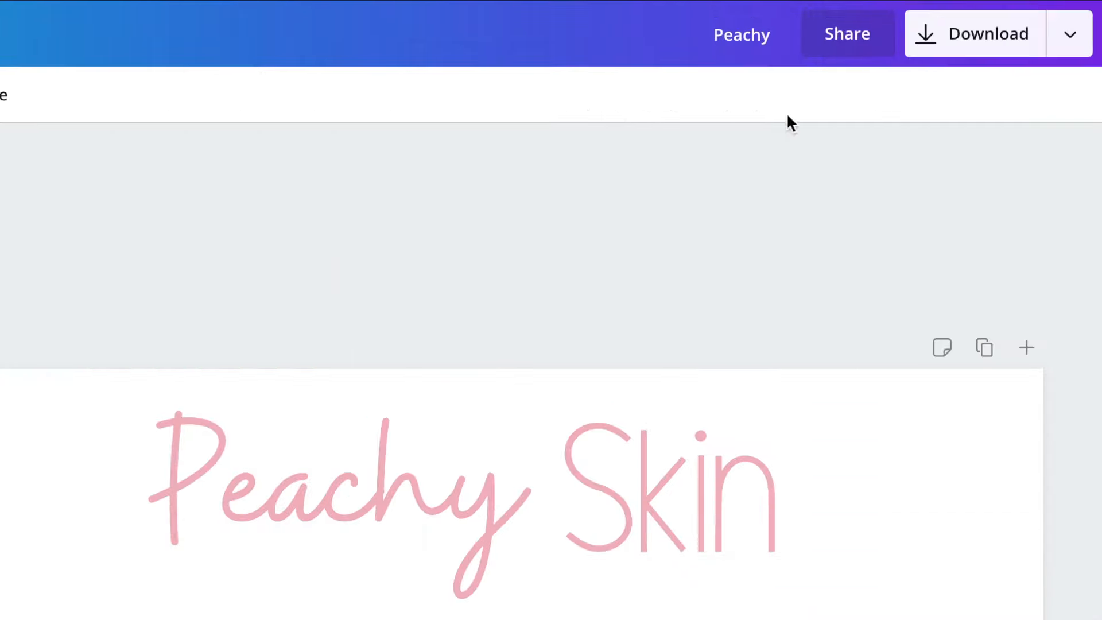
pyautogui.click(929, 50)
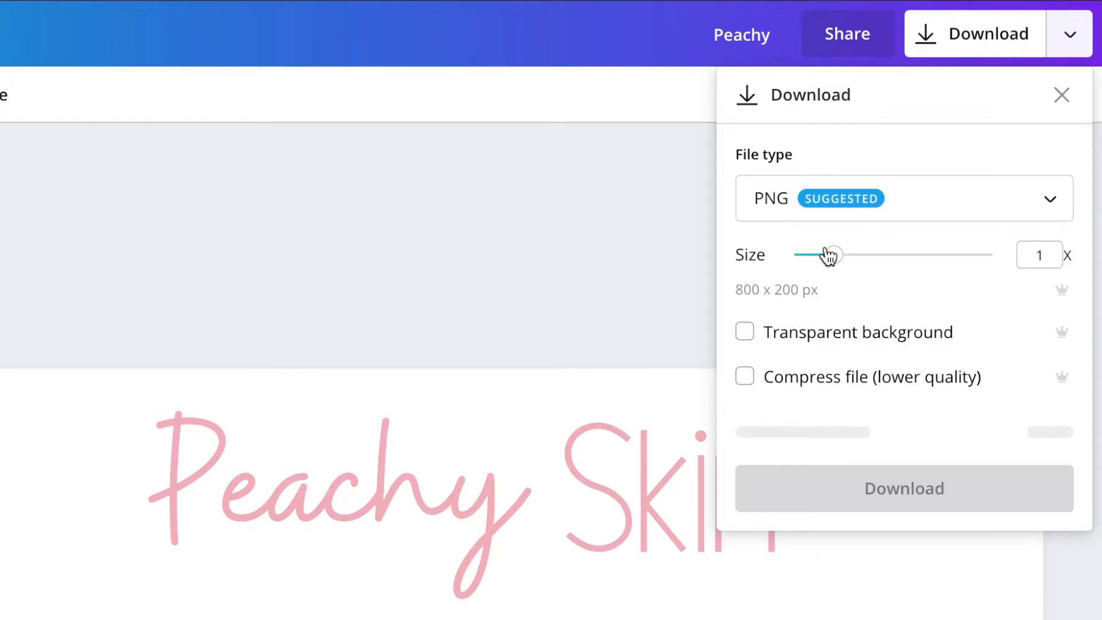
pyautogui.moveTo(832, 256); pyautogui.dragTo(1006, 268)
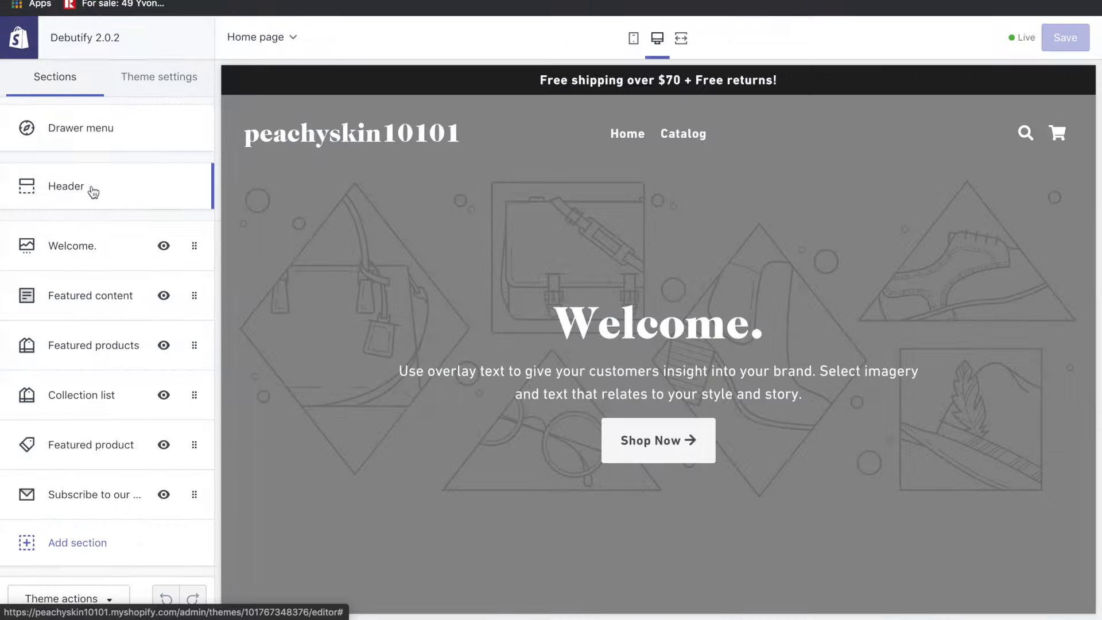
# Use the Peachy Skin image as header and transparent header logo, with 50px mobile logo height
pyautogui.click(92, 190)
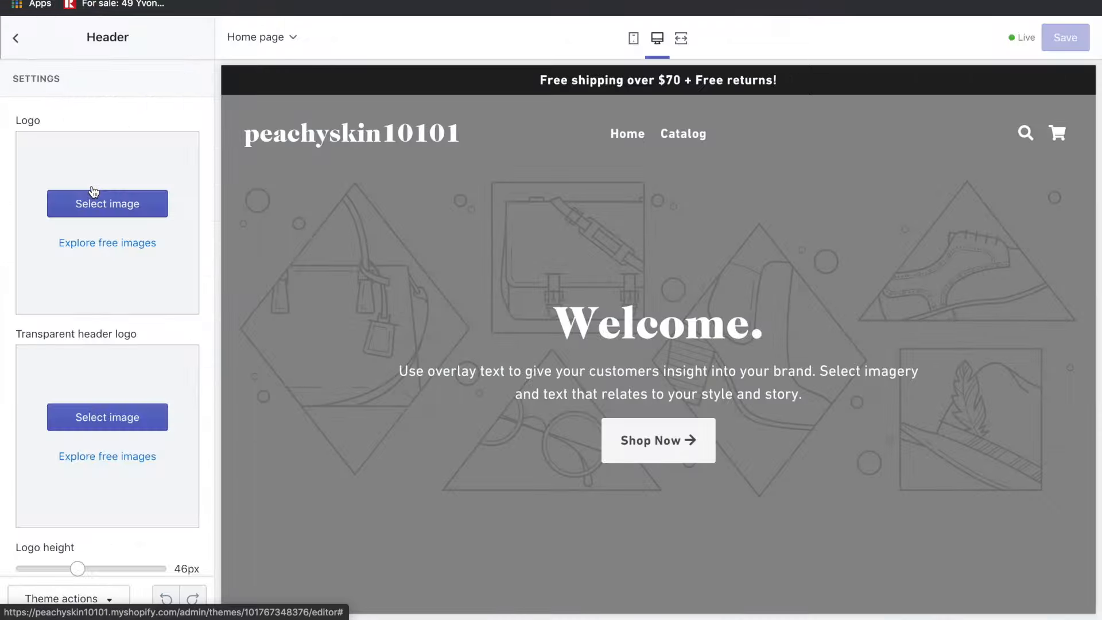
pyautogui.click(67, 211)
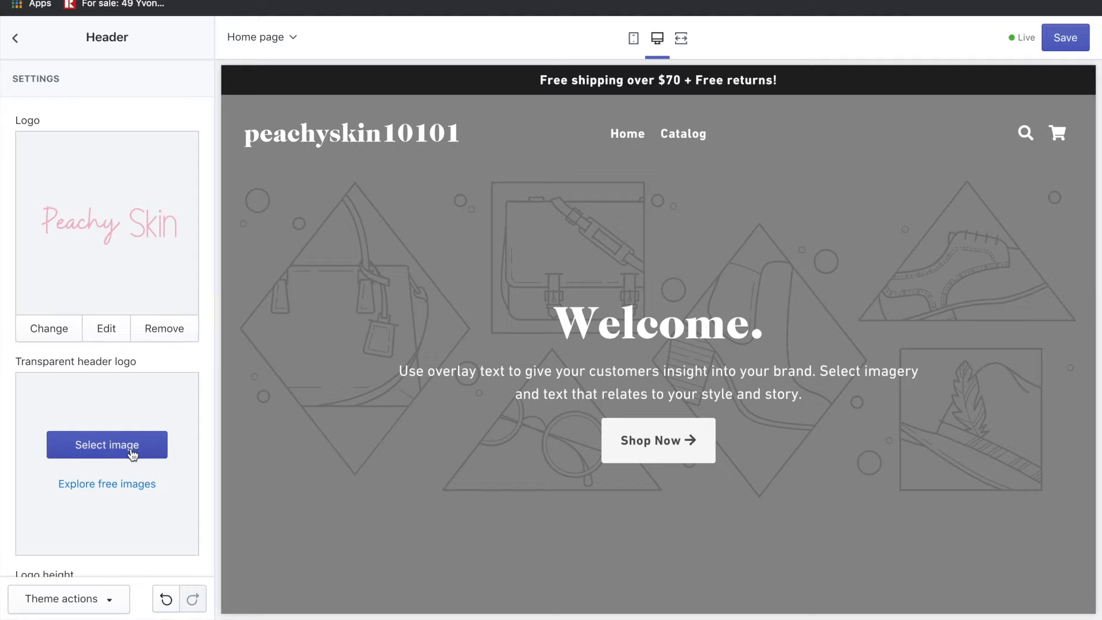
pyautogui.click(133, 453)
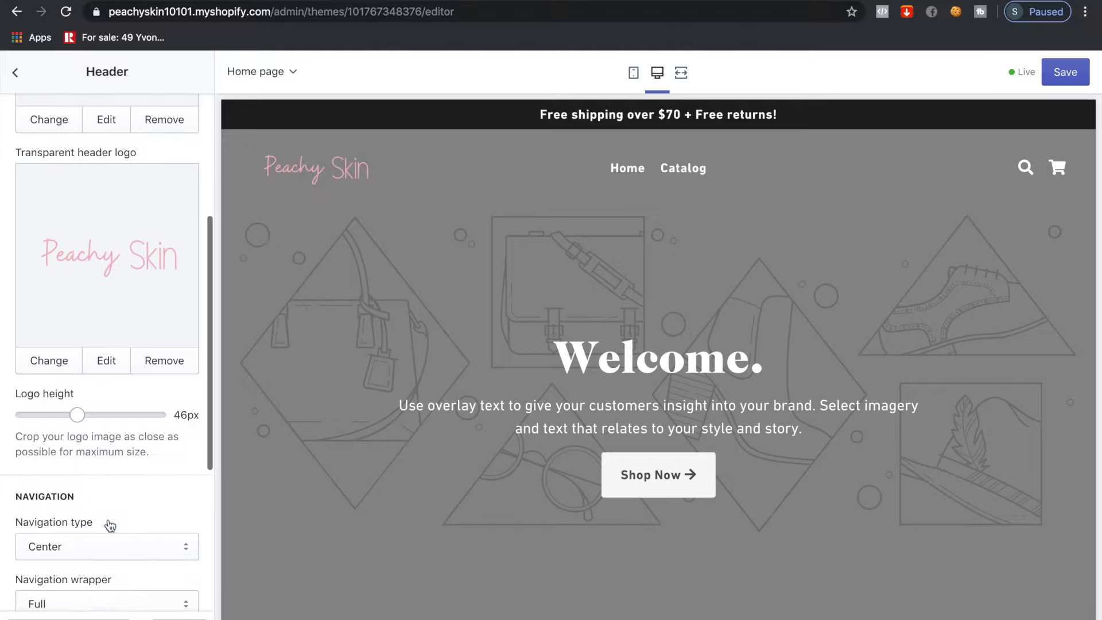
pyautogui.scroll(-5, 108, 519)
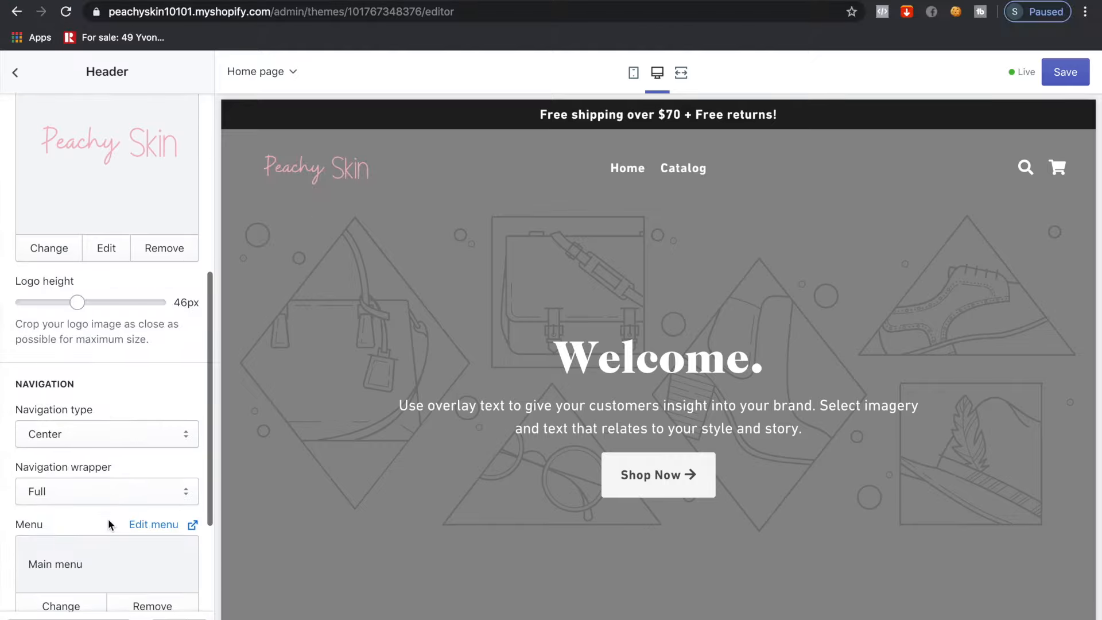
pyautogui.scroll(-2, 110, 526)
pyautogui.moveTo(67, 536); pyautogui.dragTo(166, 533)
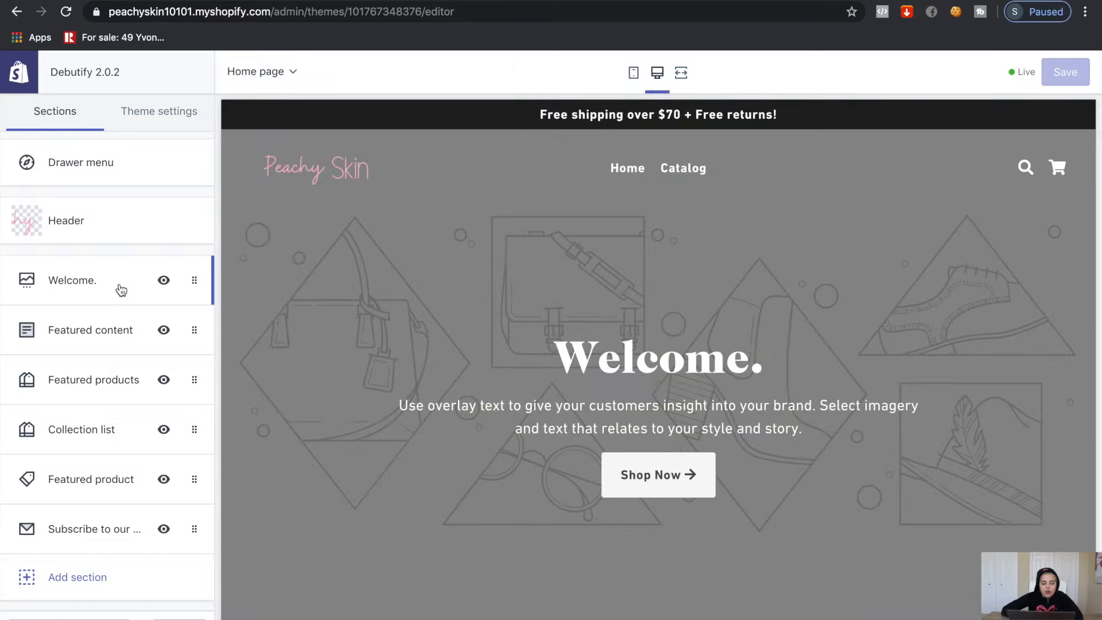
# Hide the Welcome. slideshow's dots and arrows, set slides to change every 4s
pyautogui.click(121, 290)
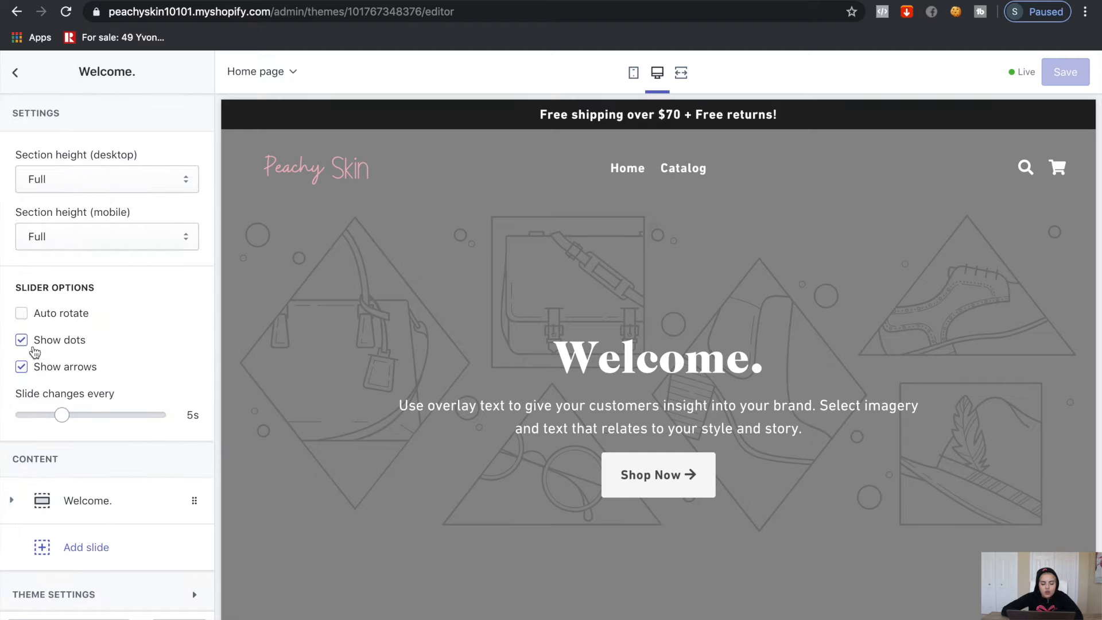
pyautogui.click(23, 341)
pyautogui.click(24, 369)
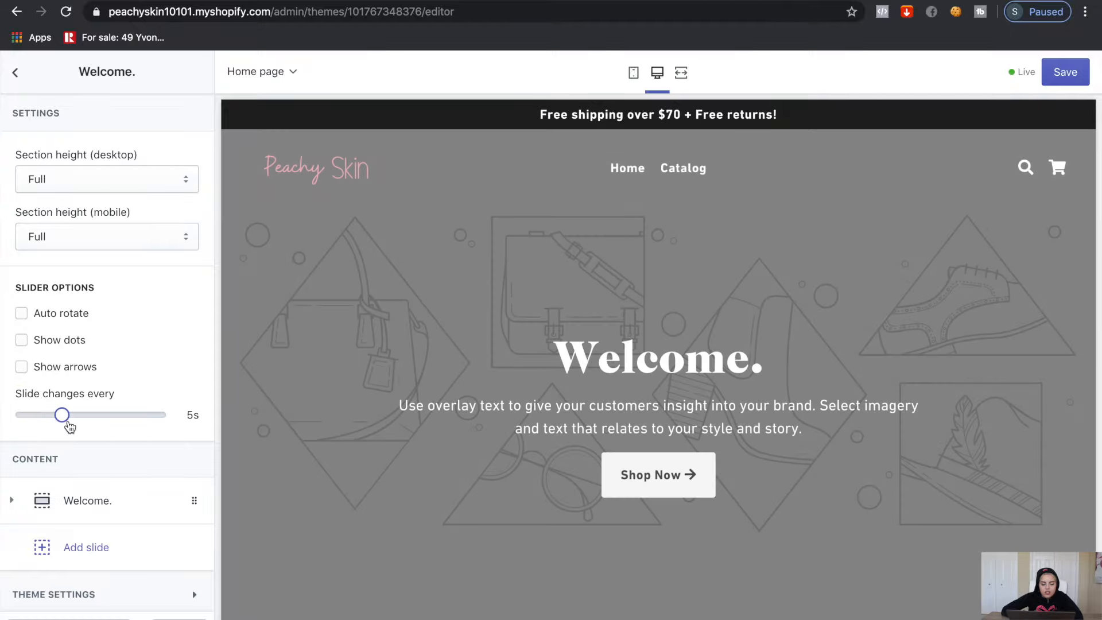
pyautogui.scroll(-3, 57, 419)
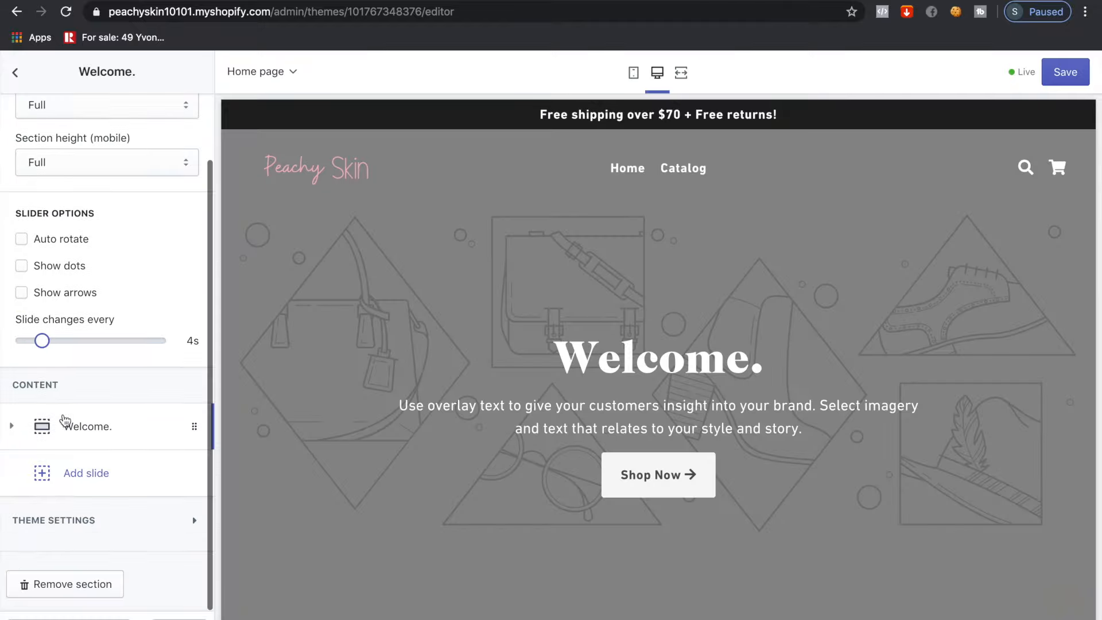
pyautogui.click(71, 436)
pyautogui.scroll(-3, 71, 440)
pyautogui.scroll(-2, 71, 439)
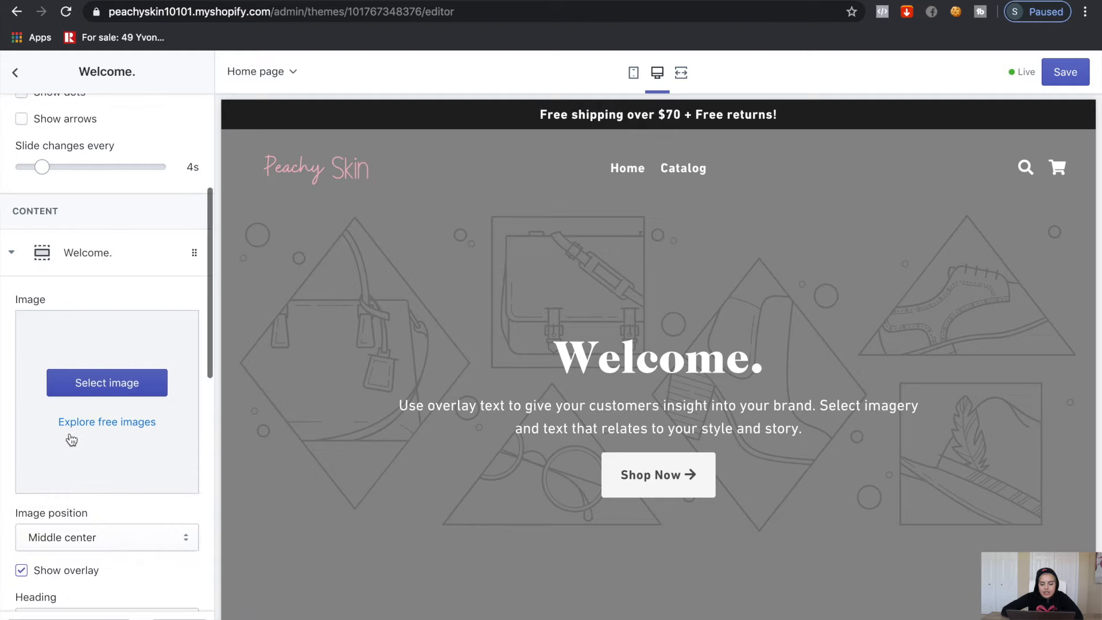
# Upload the smiling-woman photo and use it as the Welcome. slide's background image
pyautogui.click(80, 381)
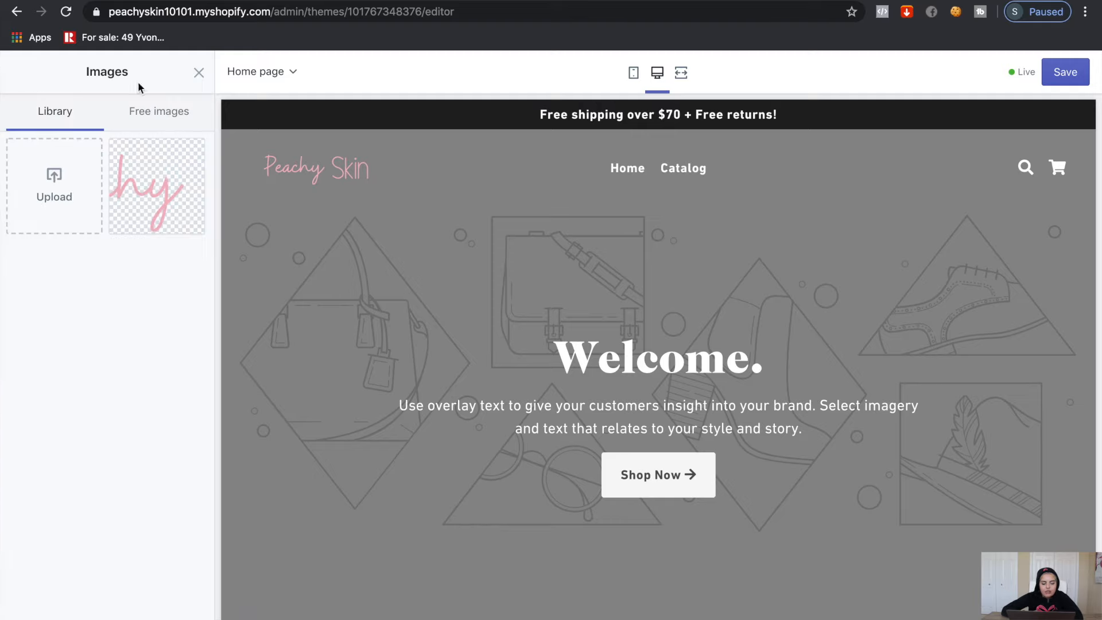
pyautogui.click(159, 114)
pyautogui.scroll(-5, 123, 303)
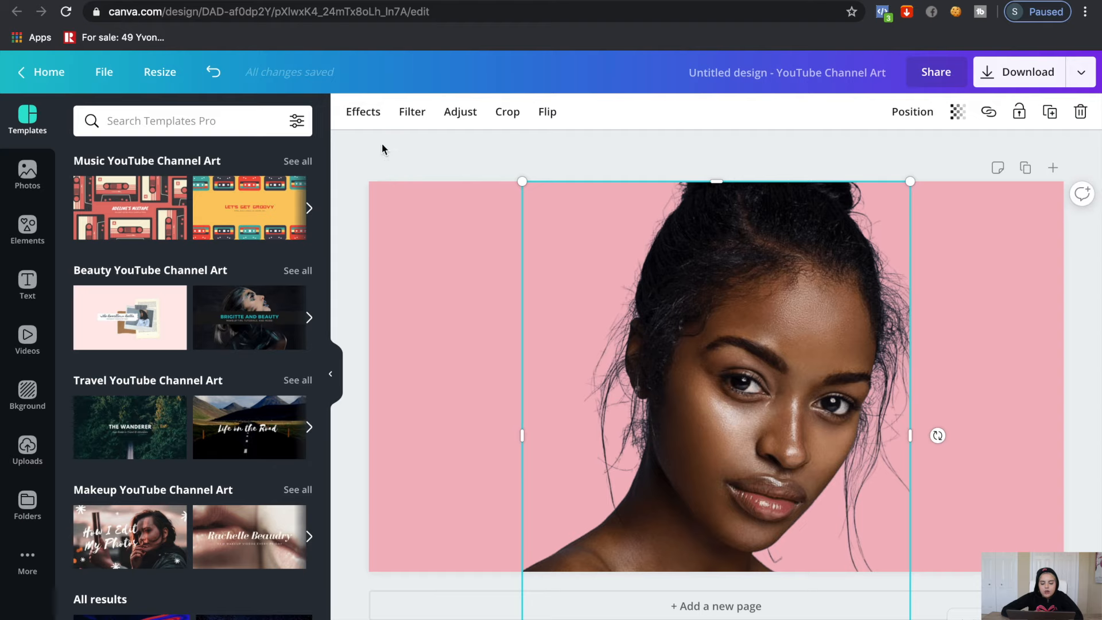
pyautogui.click(365, 113)
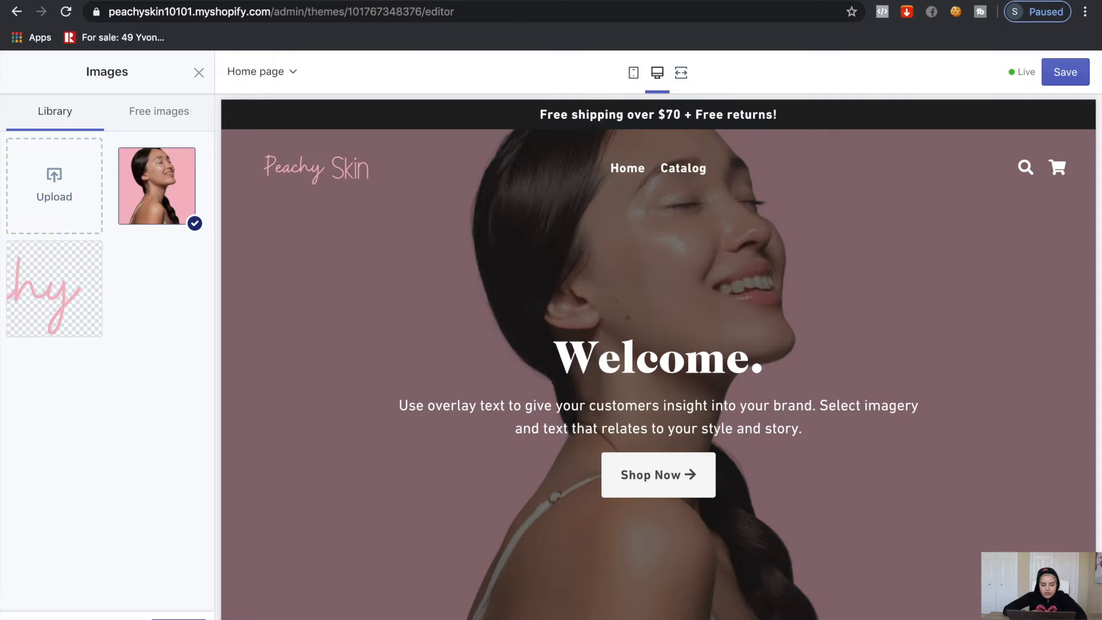
pyautogui.click(183, 601)
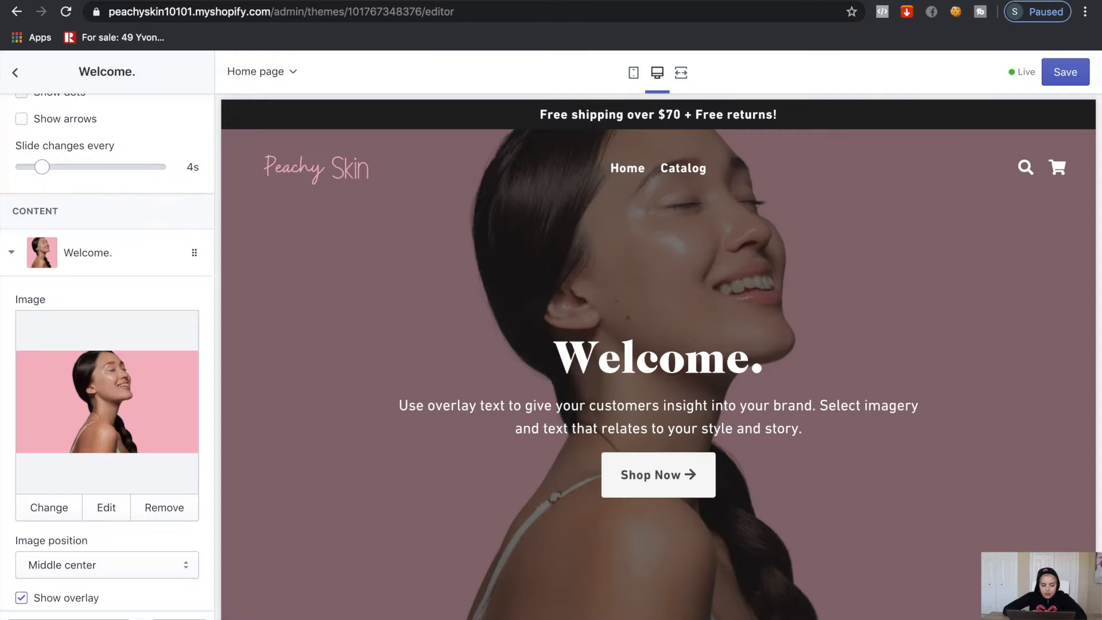
pyautogui.scroll(-5, 119, 300)
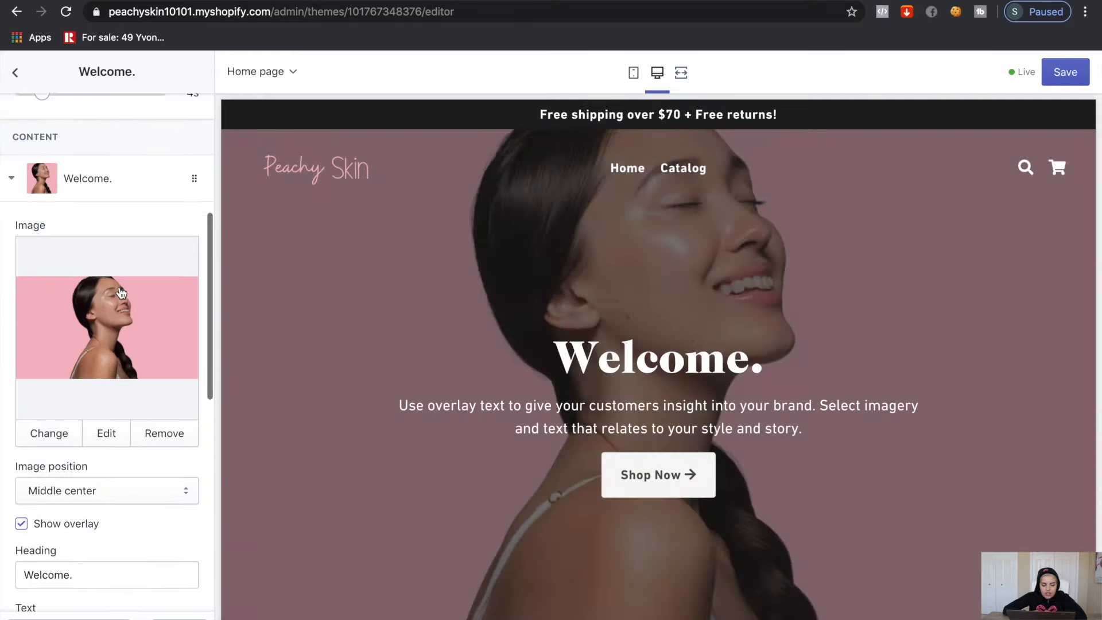
pyautogui.scroll(-2, 82, 398)
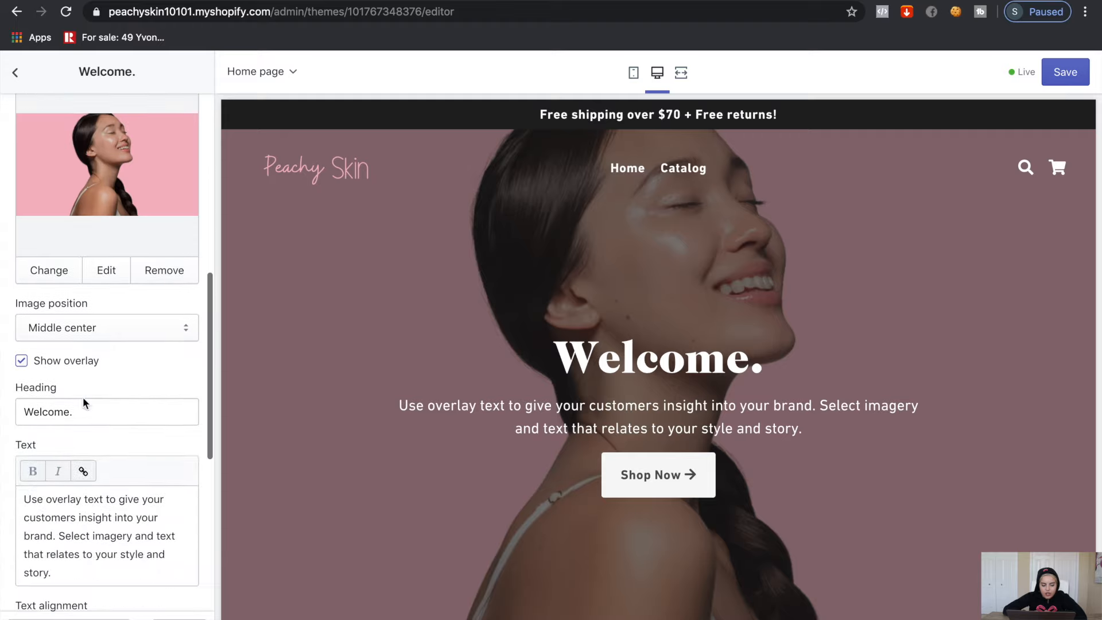
# Toggle the image overlay and change the slide heading to 'Mini Facial Steamer'
pyautogui.click(21, 363)
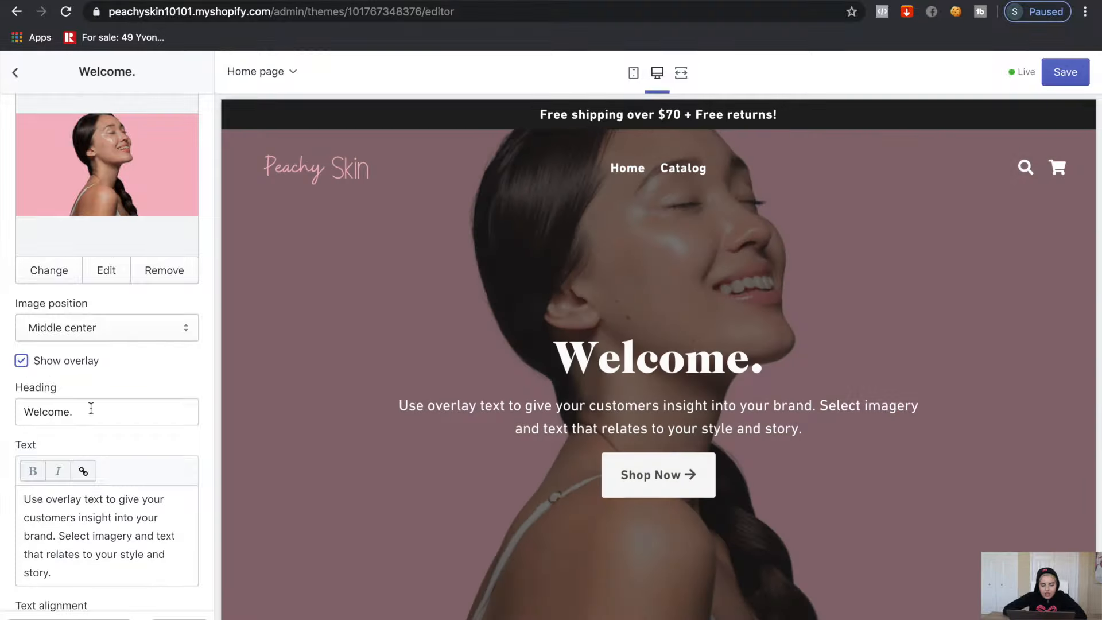
pyautogui.tripleClick(91, 409)
pyautogui.press('BackSpace')
pyautogui.write('M')
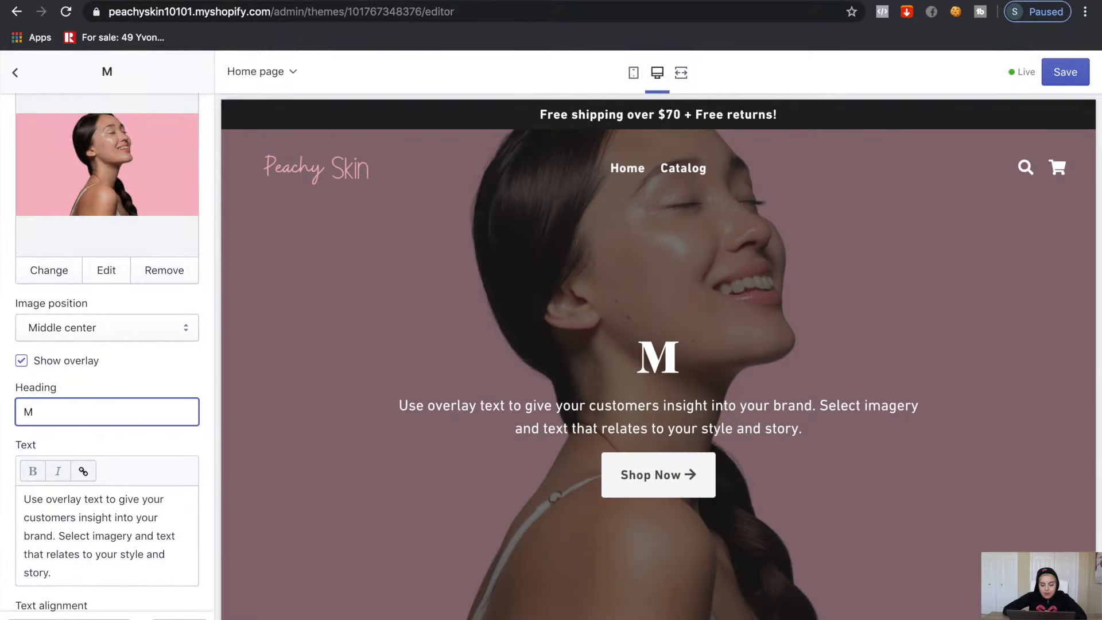
pyautogui.write('ini Facial Steamer')
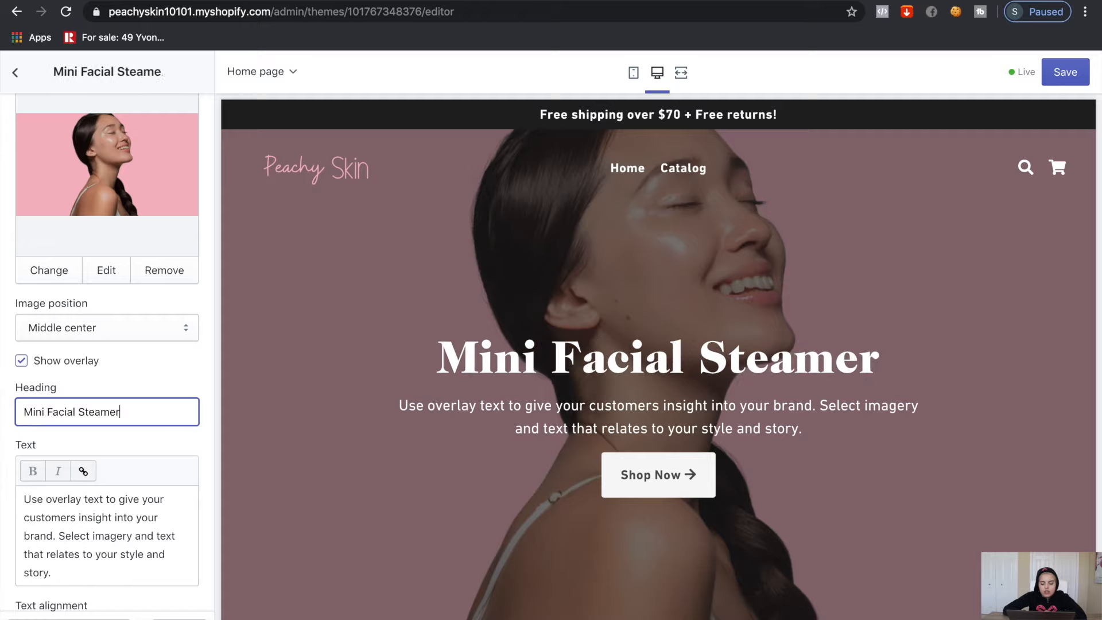
# Set the slide text to 'Cleanses pores, enhances circulation' and return to the slideshow settings
pyautogui.tripleClick(62, 572)
pyautogui.press('BackSpace')
pyautogui.write('Cleanses ')
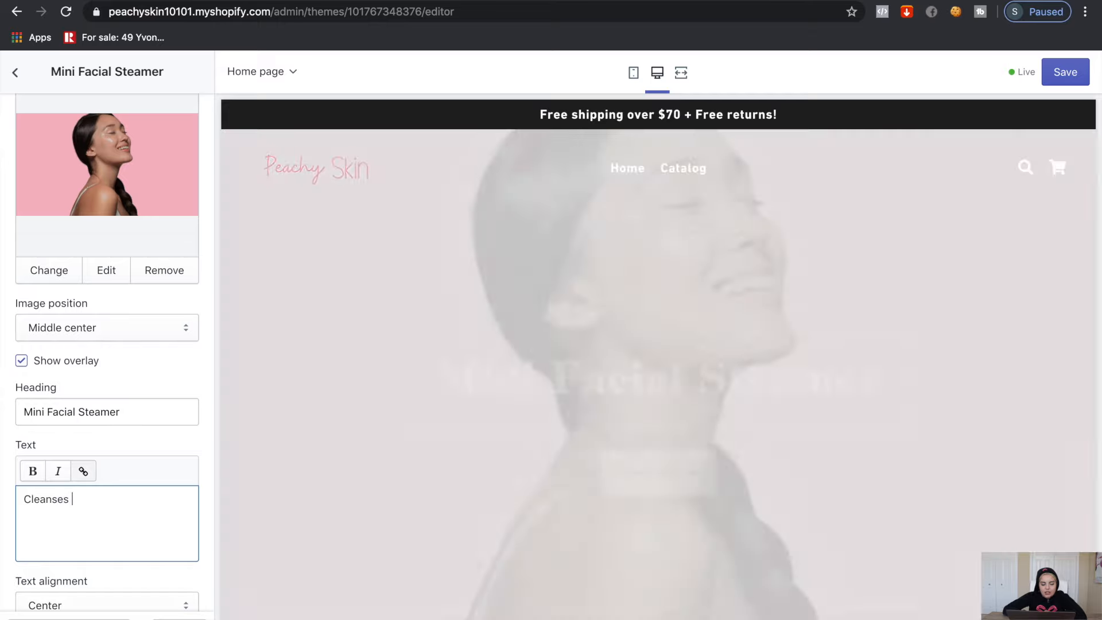
pyautogui.write('pores, enha')
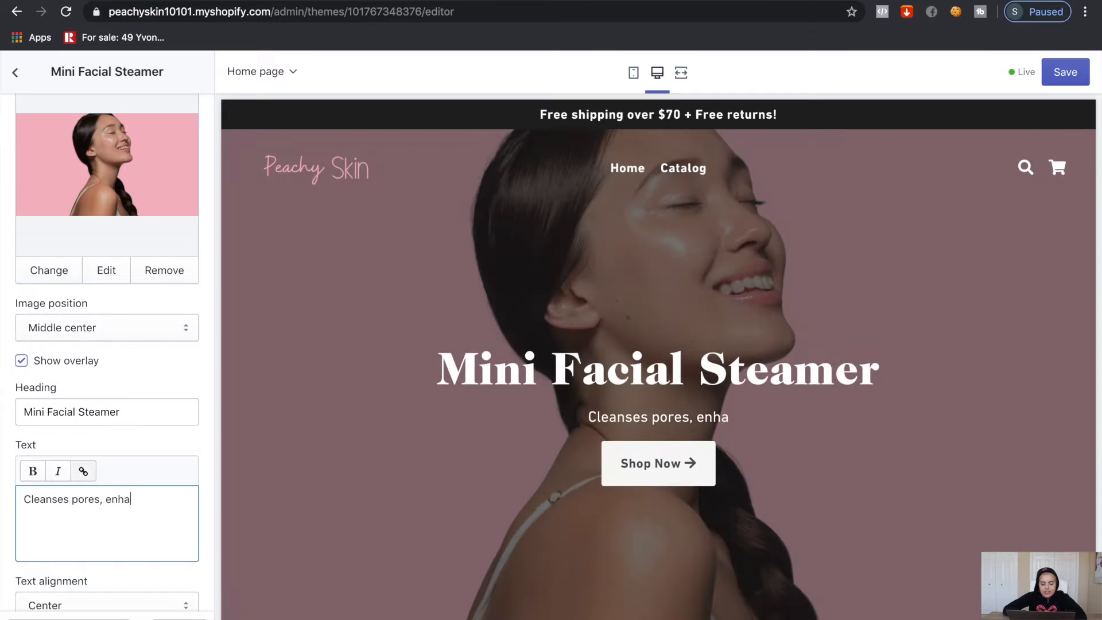
pyautogui.write('nces circulation')
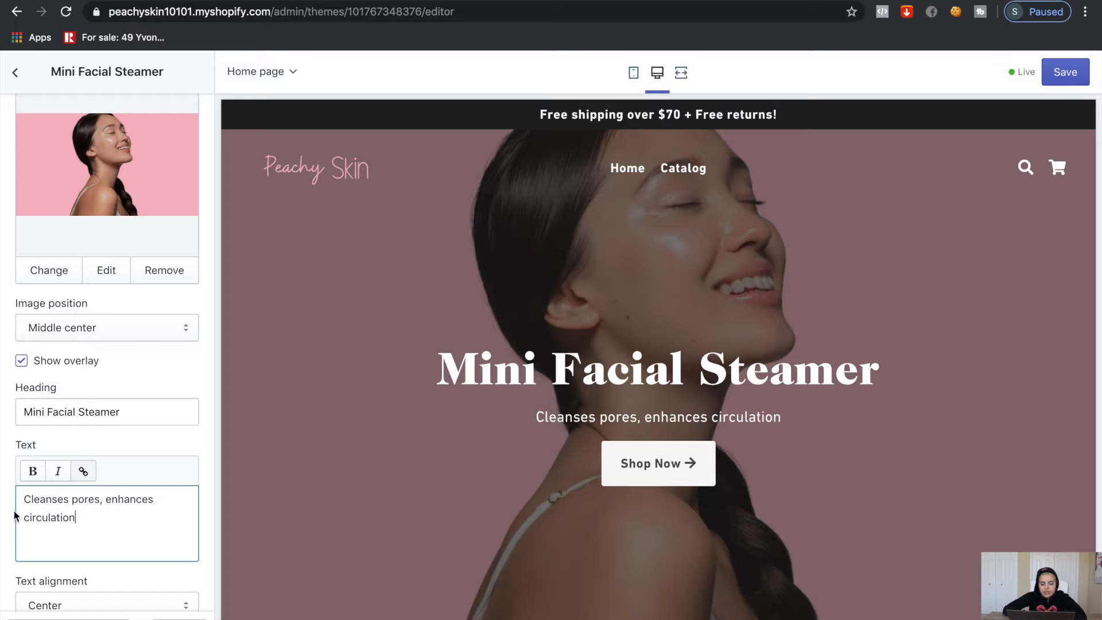
pyautogui.scroll(-3, 9, 515)
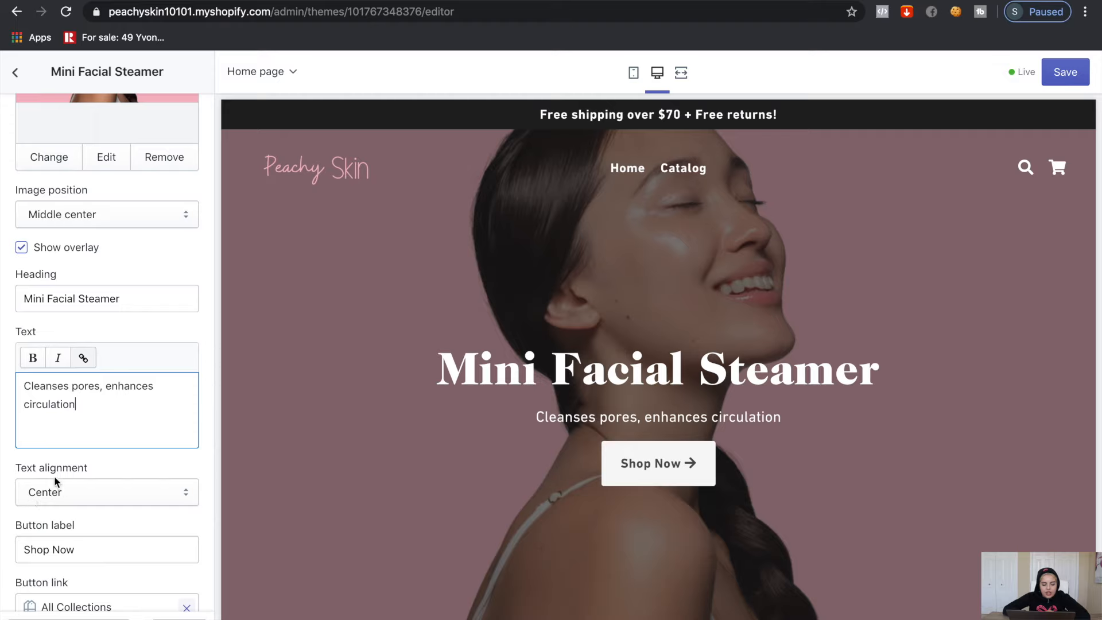
pyautogui.scroll(-4, 54, 477)
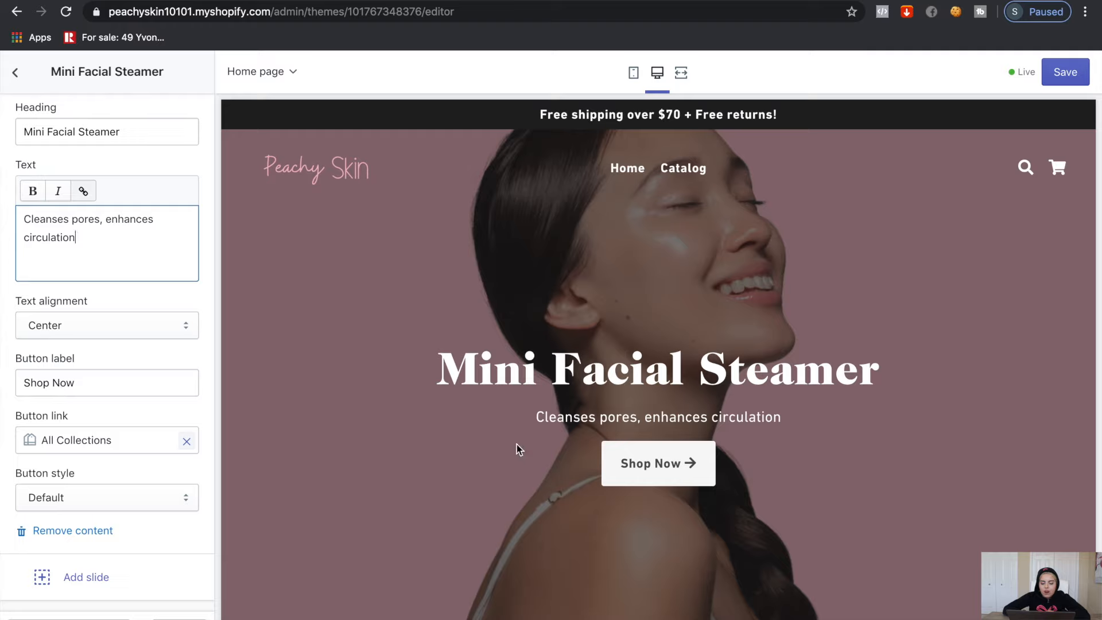
pyautogui.scroll(-6, 517, 444)
pyautogui.scroll(1, 480, 450)
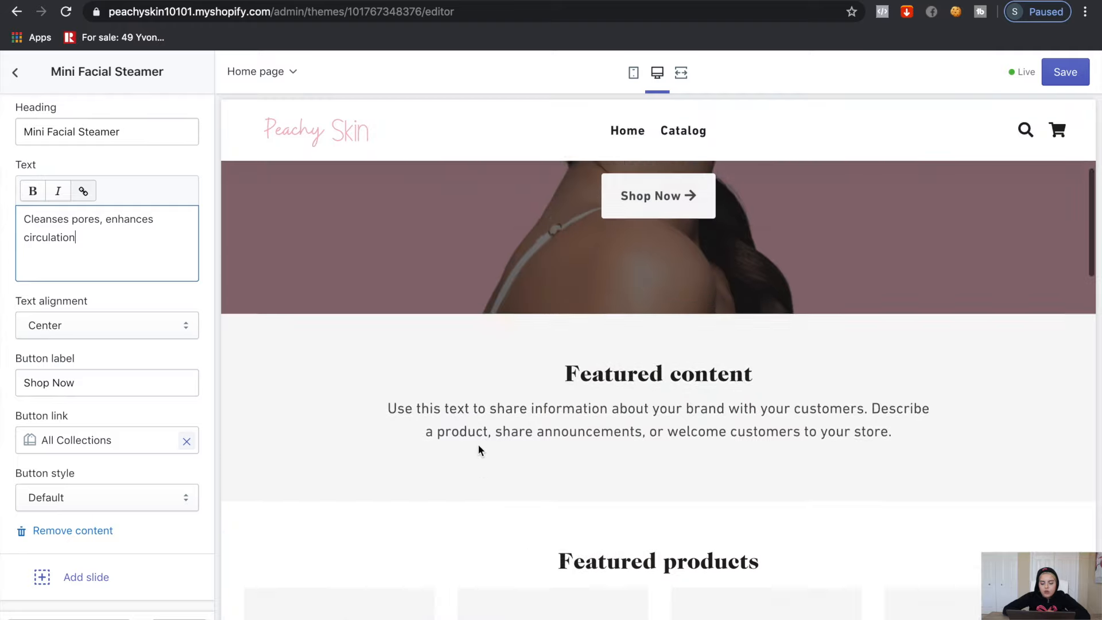
pyautogui.scroll(5, 478, 450)
pyautogui.scroll(15, 103, 379)
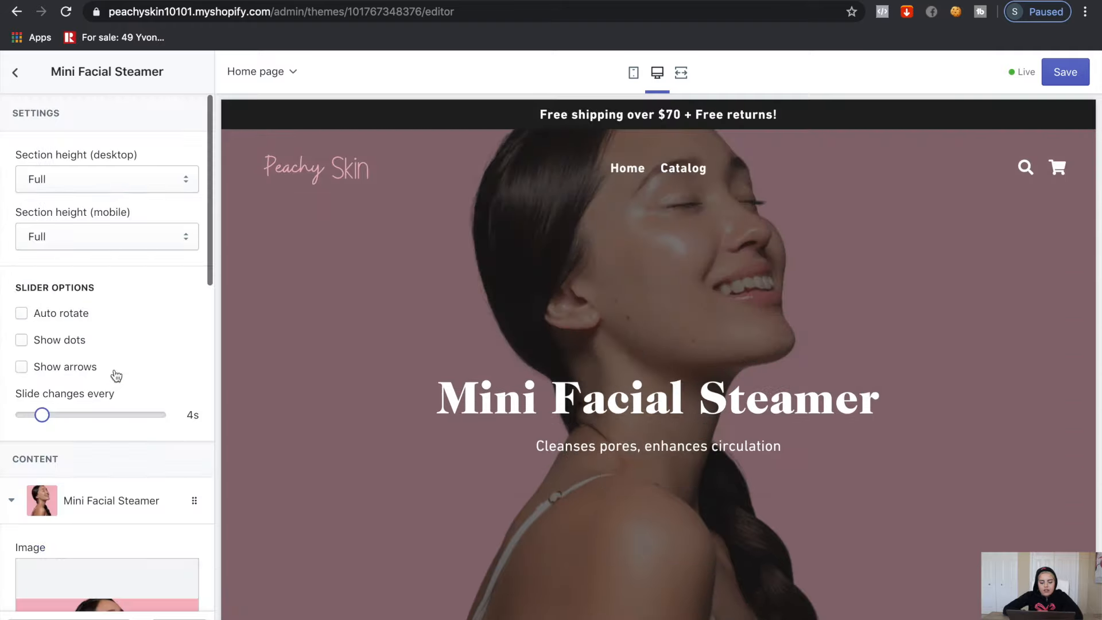
pyautogui.click(22, 77)
pyautogui.click(109, 281)
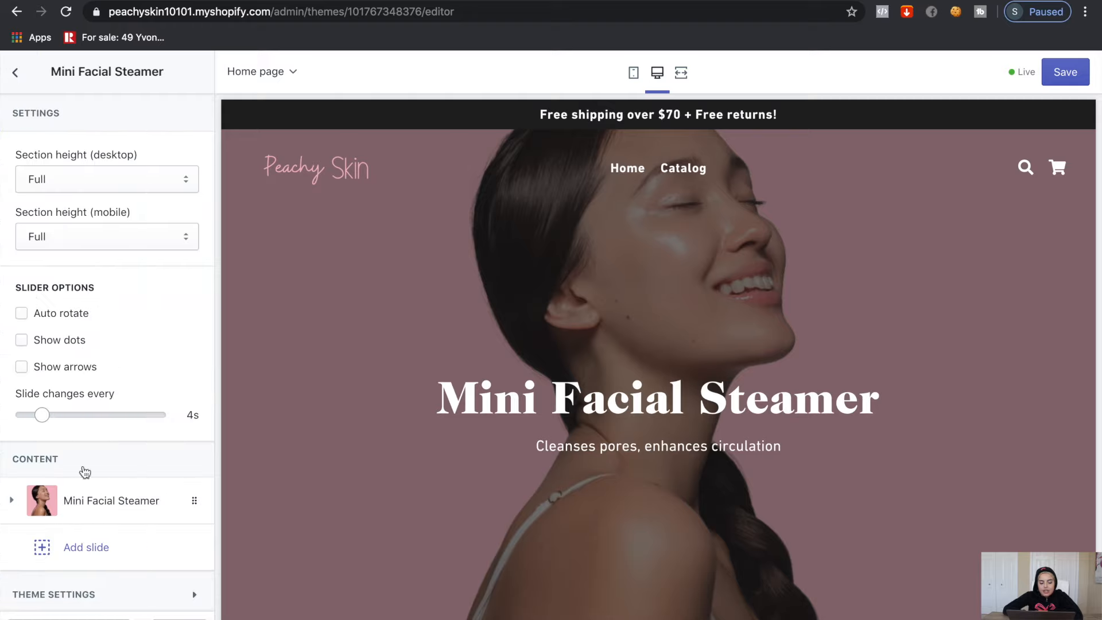
pyautogui.scroll(-2, 86, 470)
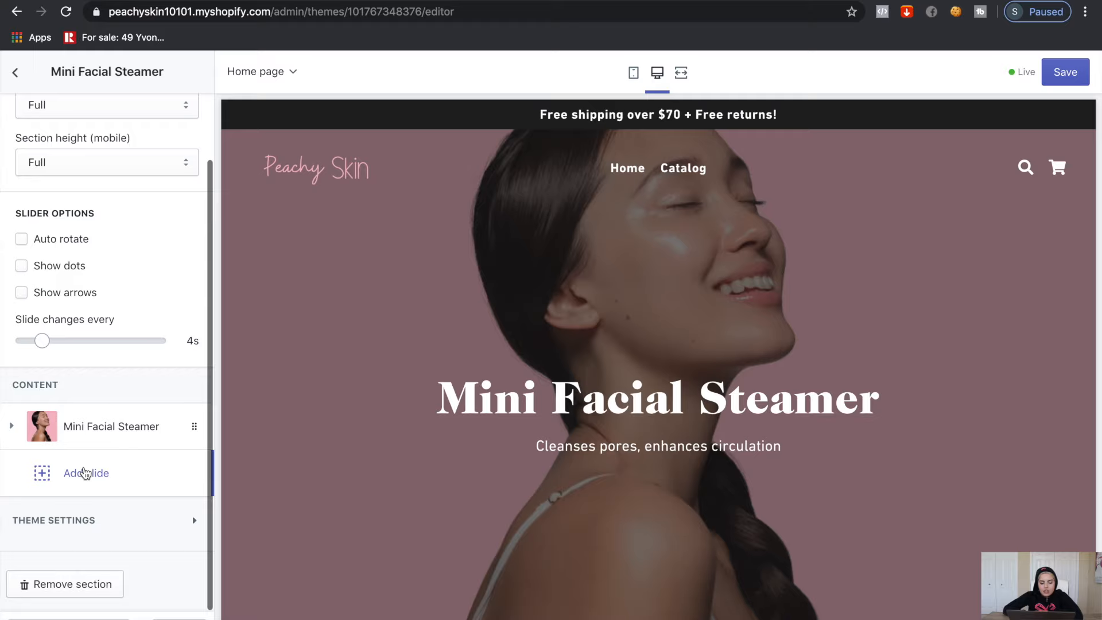
# Add a second slide with the portrait photo as its background
pyautogui.click(85, 473)
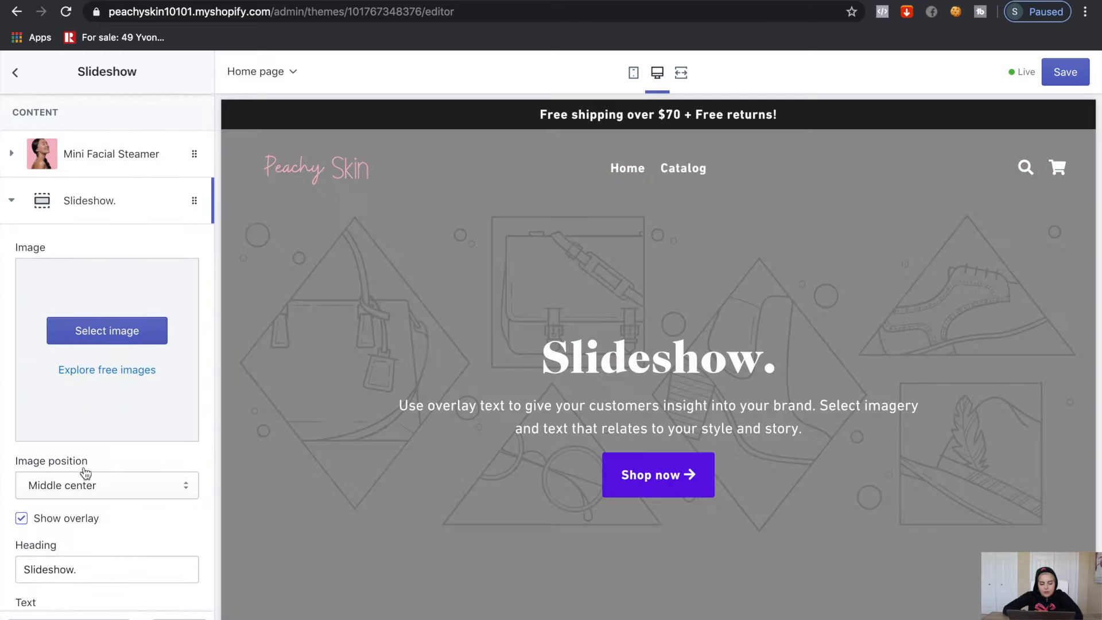
pyautogui.scroll(-1, 109, 368)
pyautogui.click(120, 298)
pyautogui.click(154, 475)
pyautogui.scroll(-1, 98, 505)
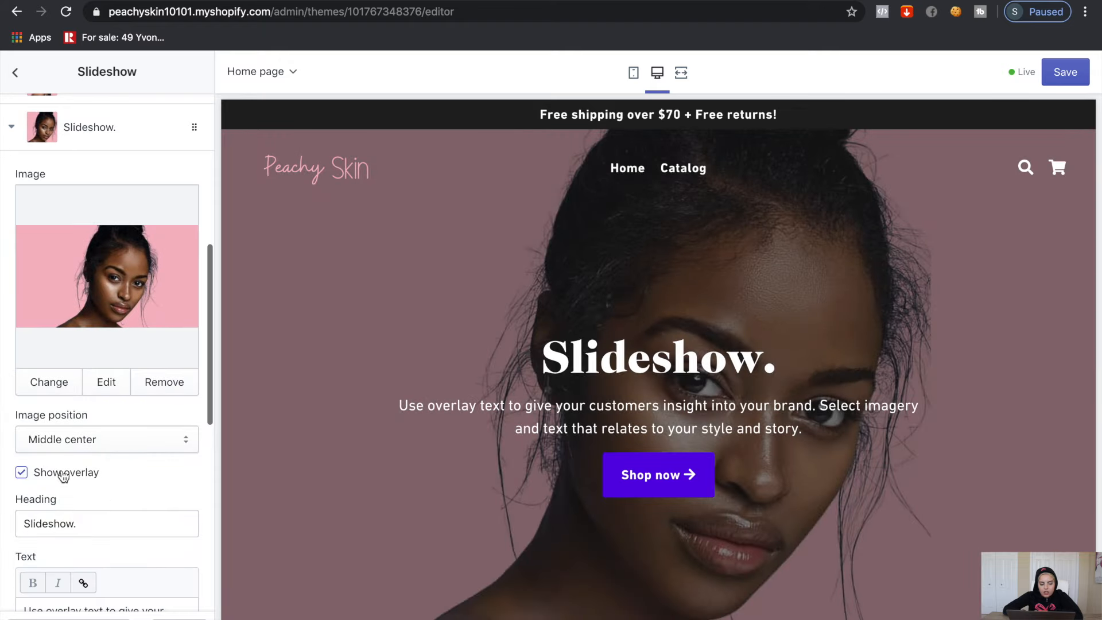
pyautogui.scroll(-4, 63, 475)
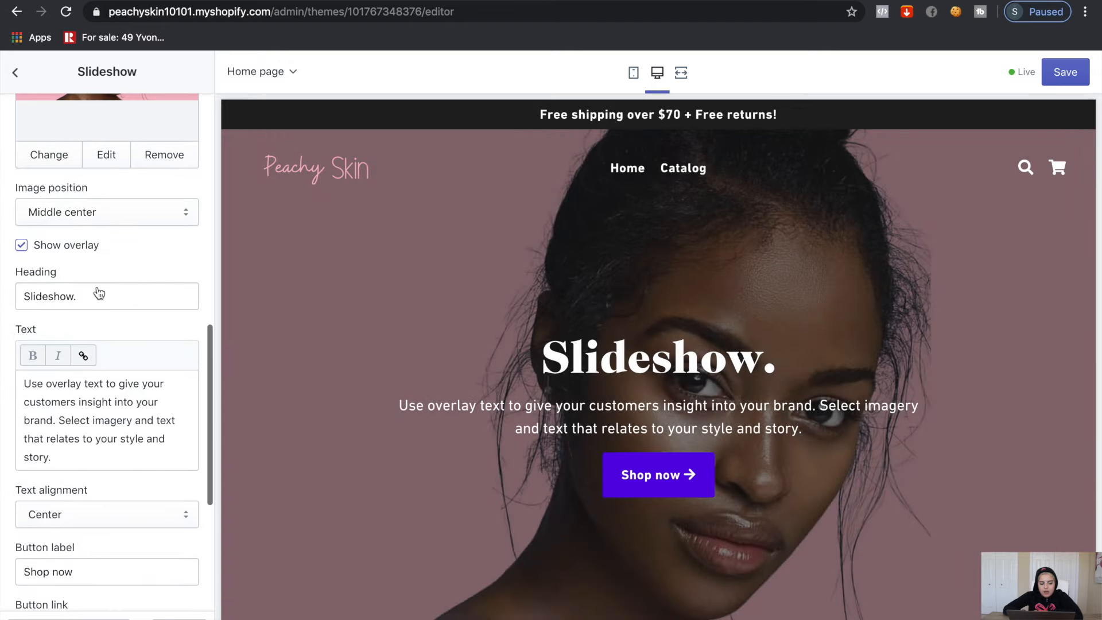
# Replace the new slide's placeholder heading with 'Removes acne & toxins'
pyautogui.click(93, 291)
pyautogui.press('super+a')
pyautogui.press('BackSpace')
pyautogui.write('Removes acne,')
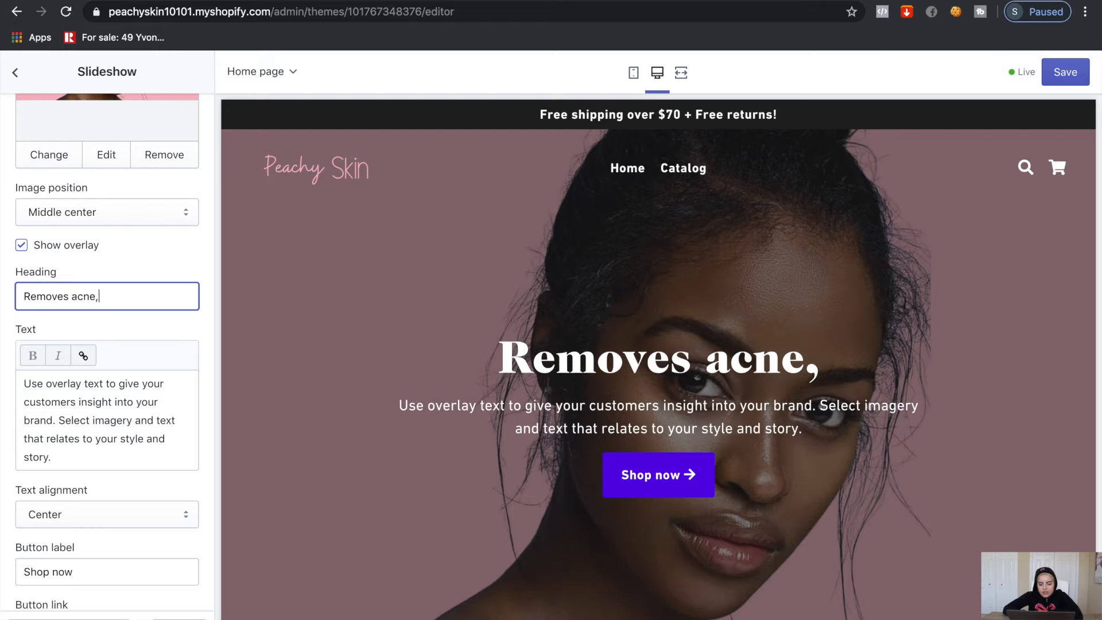
pyautogui.press('BackSpace')
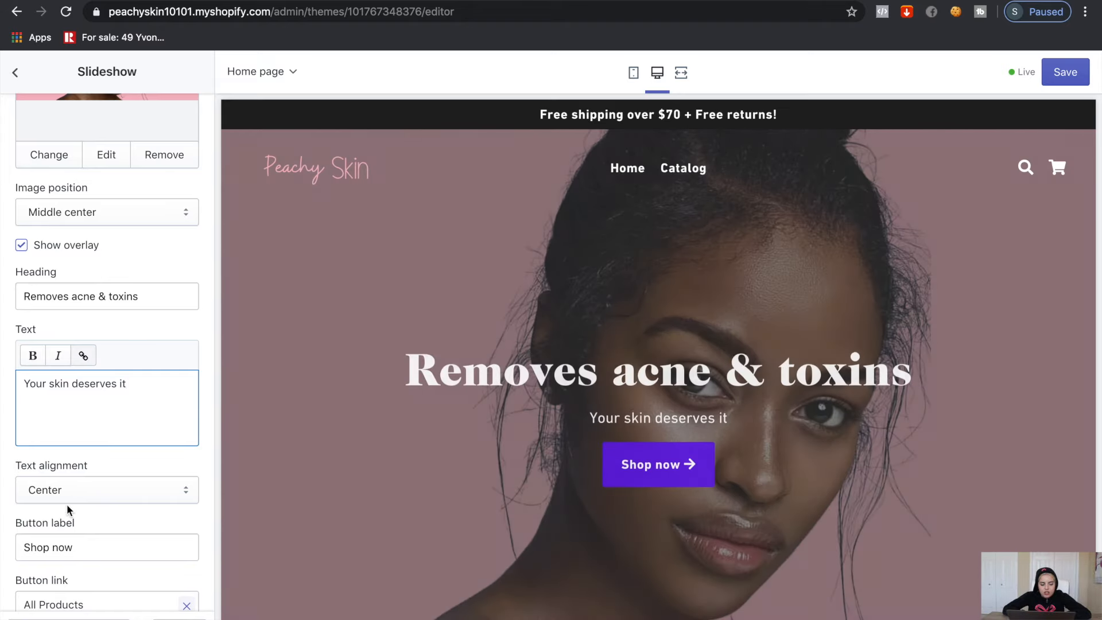
pyautogui.scroll(-1, 66, 504)
pyautogui.scroll(-1, 52, 456)
# Clear the slide's Shop now button label so no button shows, and save the theme
pyautogui.click(29, 429)
pyautogui.press('super+a')
pyautogui.press('BackSpace')
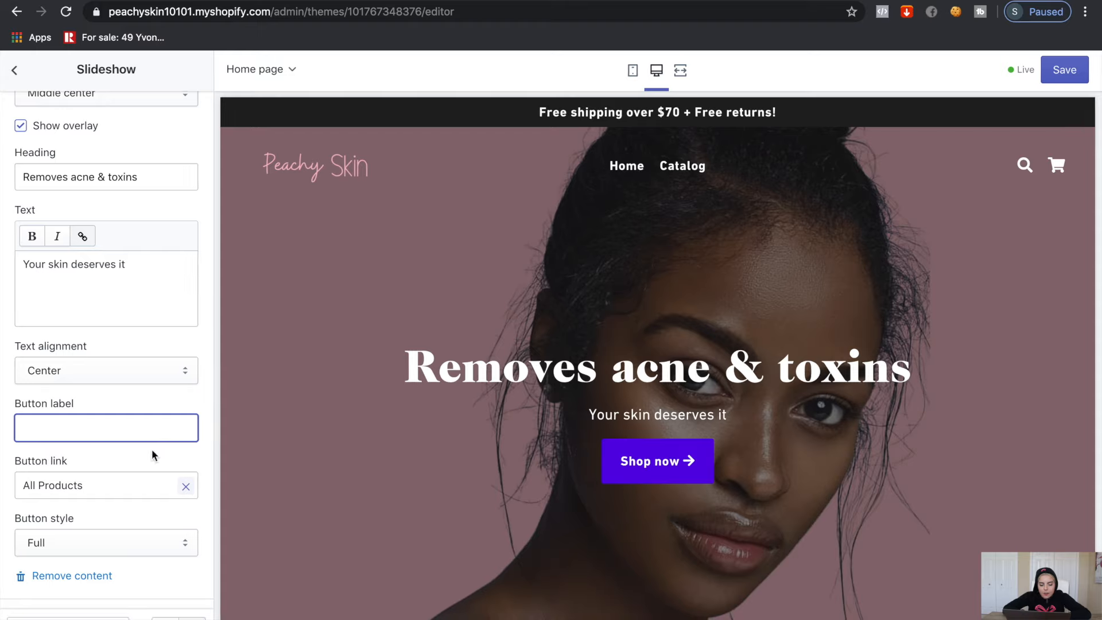
pyautogui.scroll(-3, 151, 449)
pyautogui.scroll(10, 178, 418)
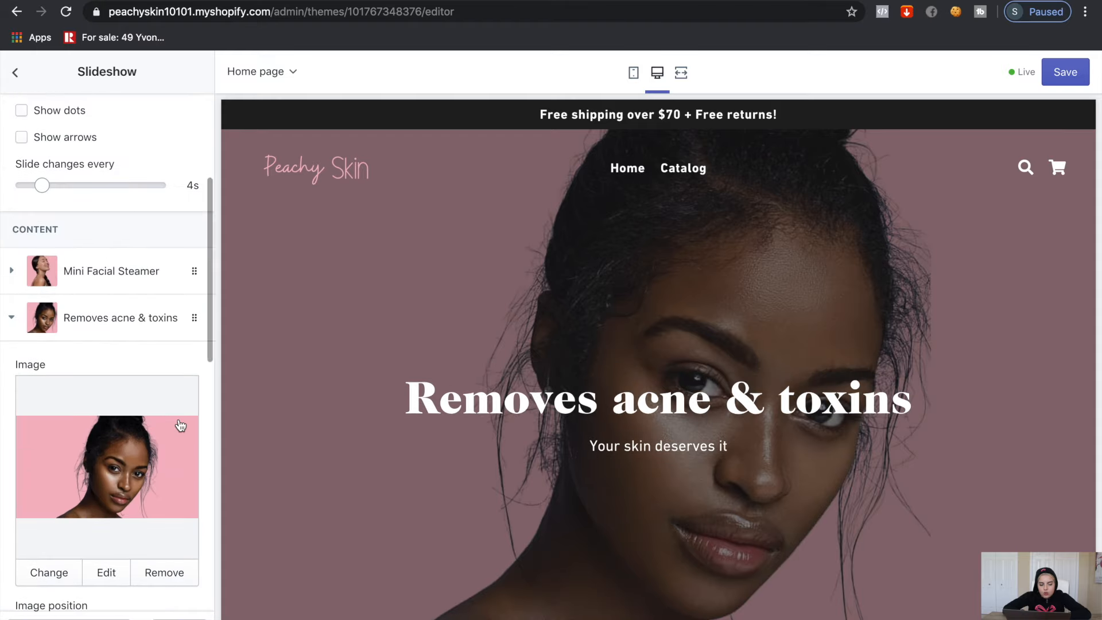
pyautogui.press('super+s')
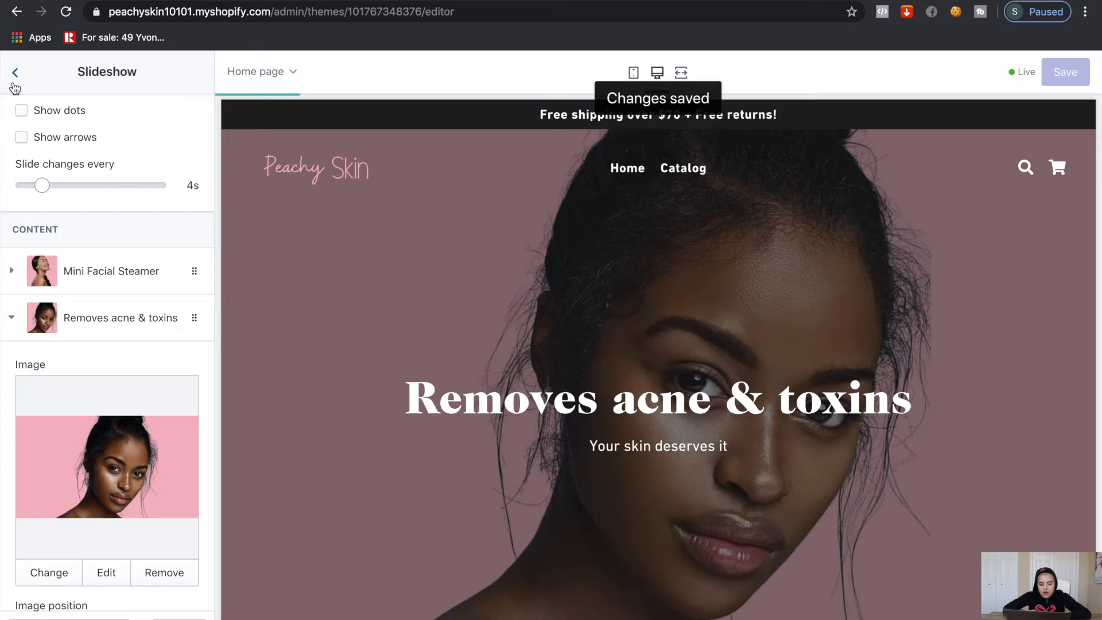
# Remove the Featured content section from the homepage
pyautogui.click(15, 73)
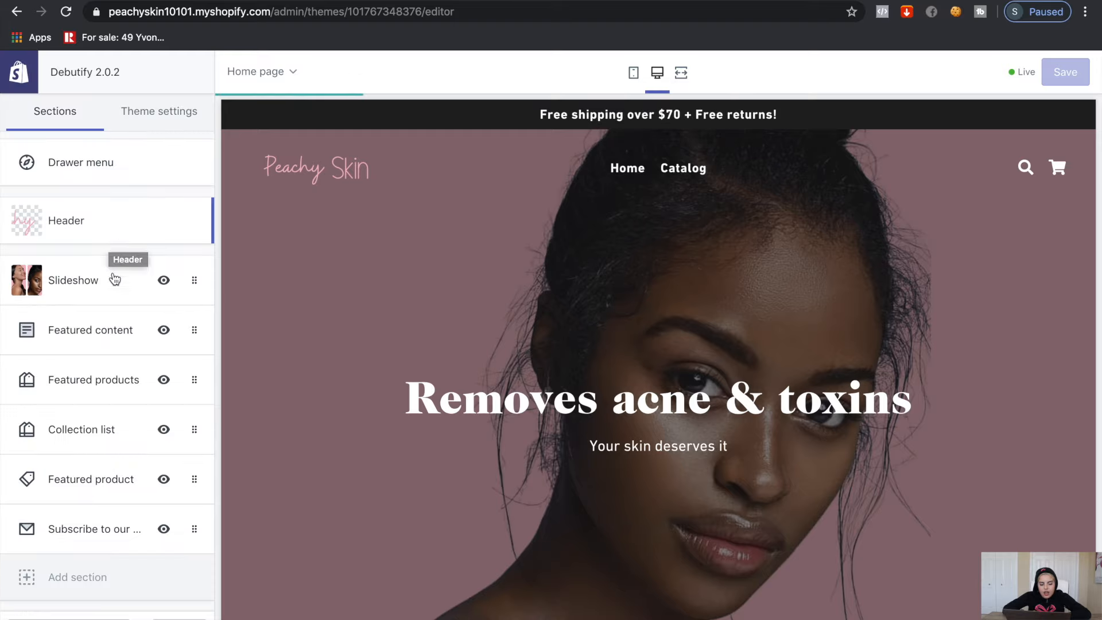
pyautogui.click(109, 345)
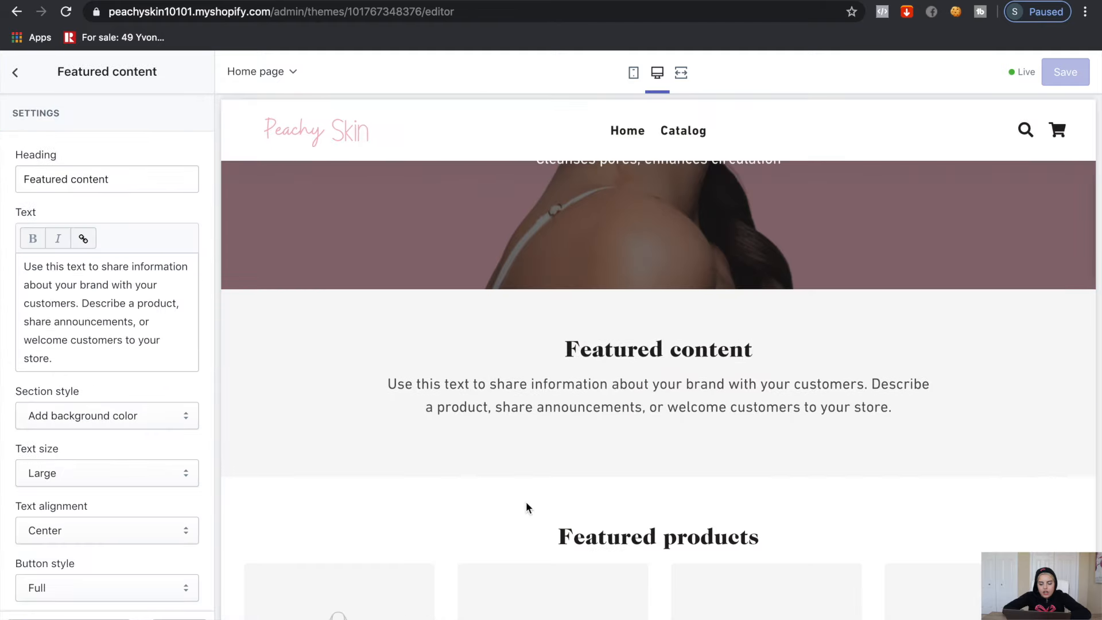
pyautogui.scroll(2, 480, 524)
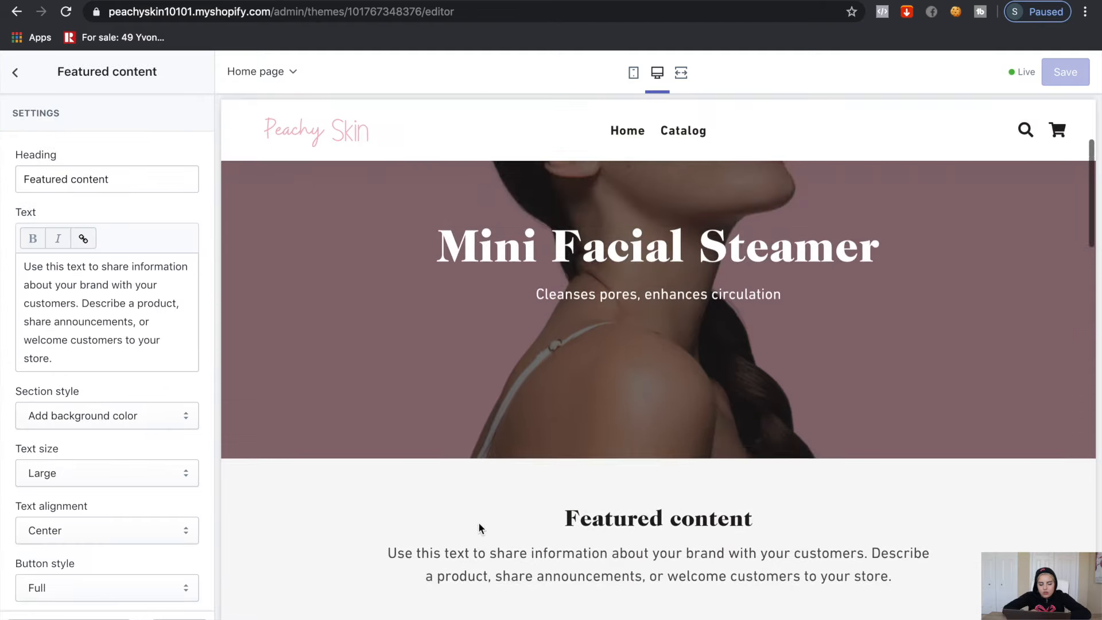
pyautogui.scroll(-3, 59, 609)
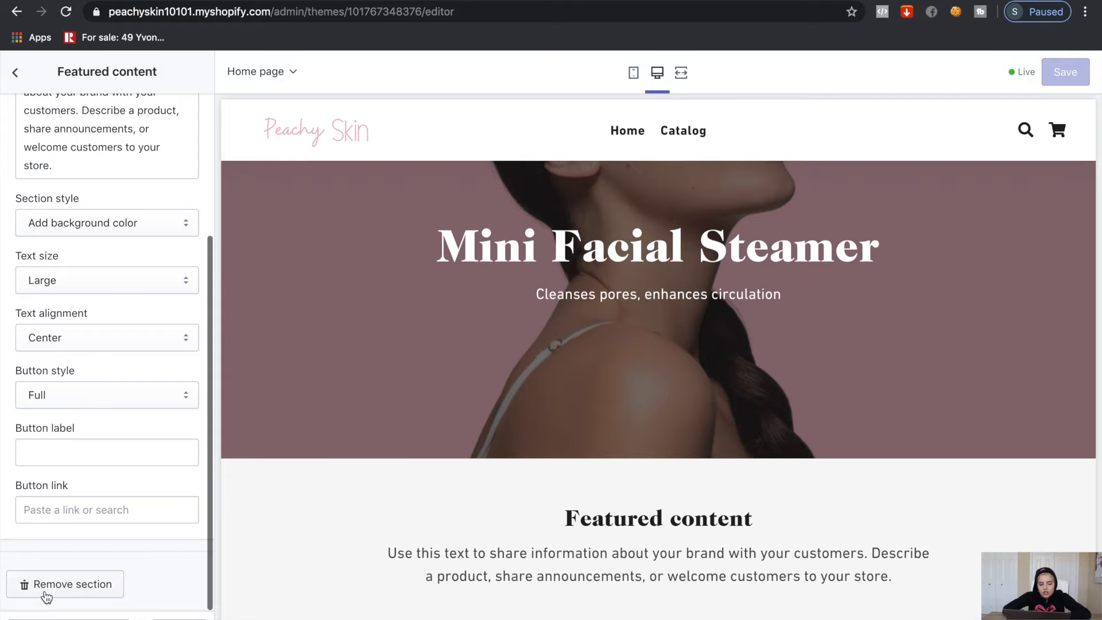
pyautogui.click(65, 584)
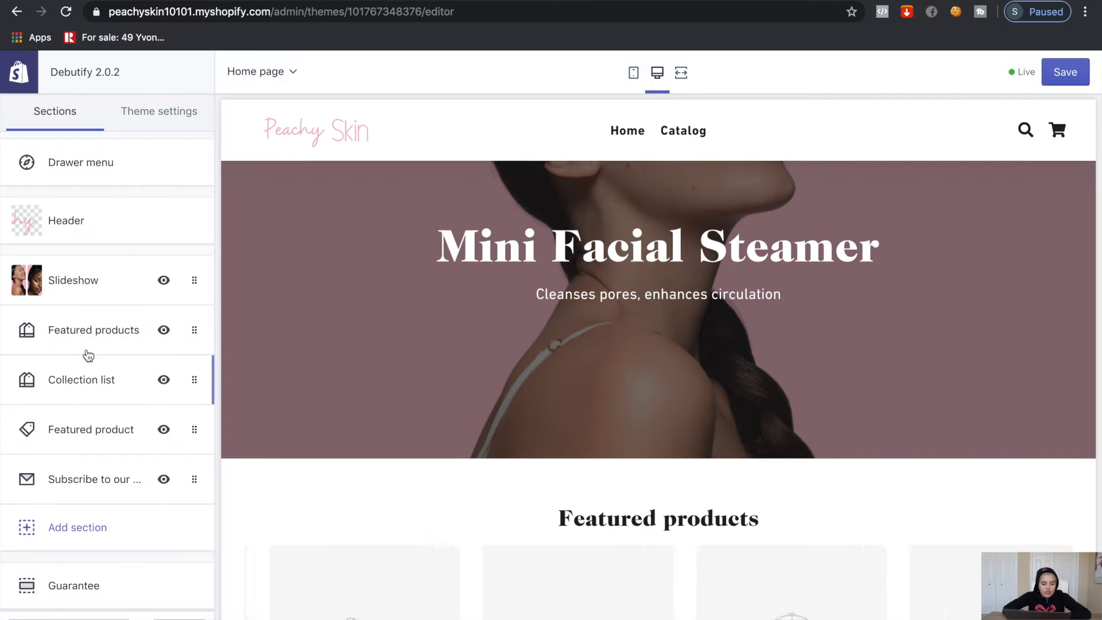
# Remove the Featured products and Collection list sections as well
pyautogui.scroll(-4, 349, 434)
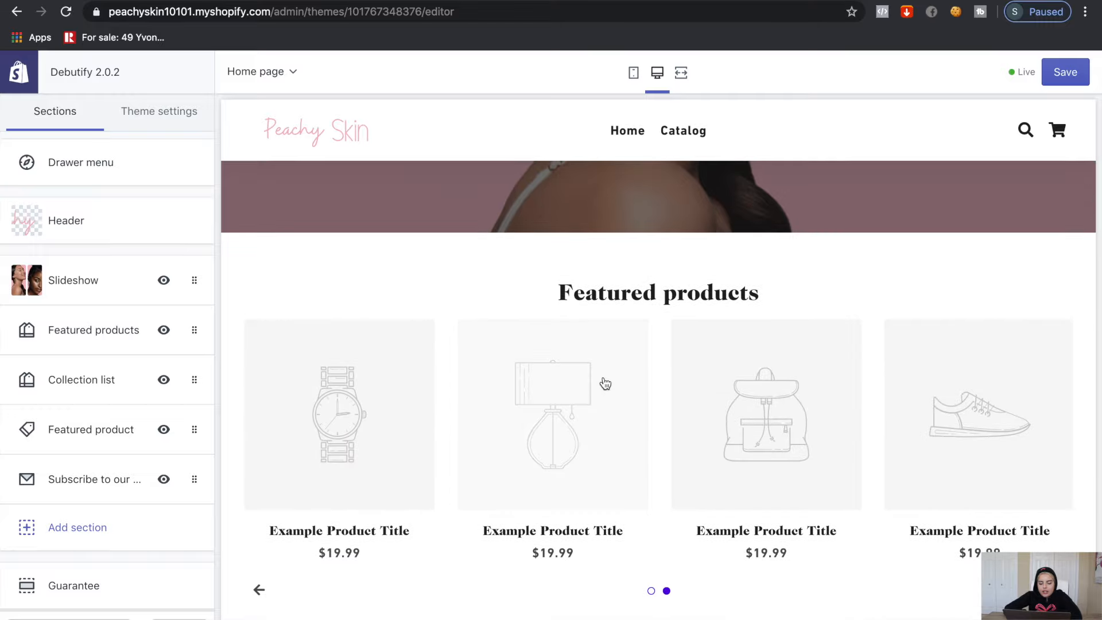
pyautogui.scroll(-5, 605, 383)
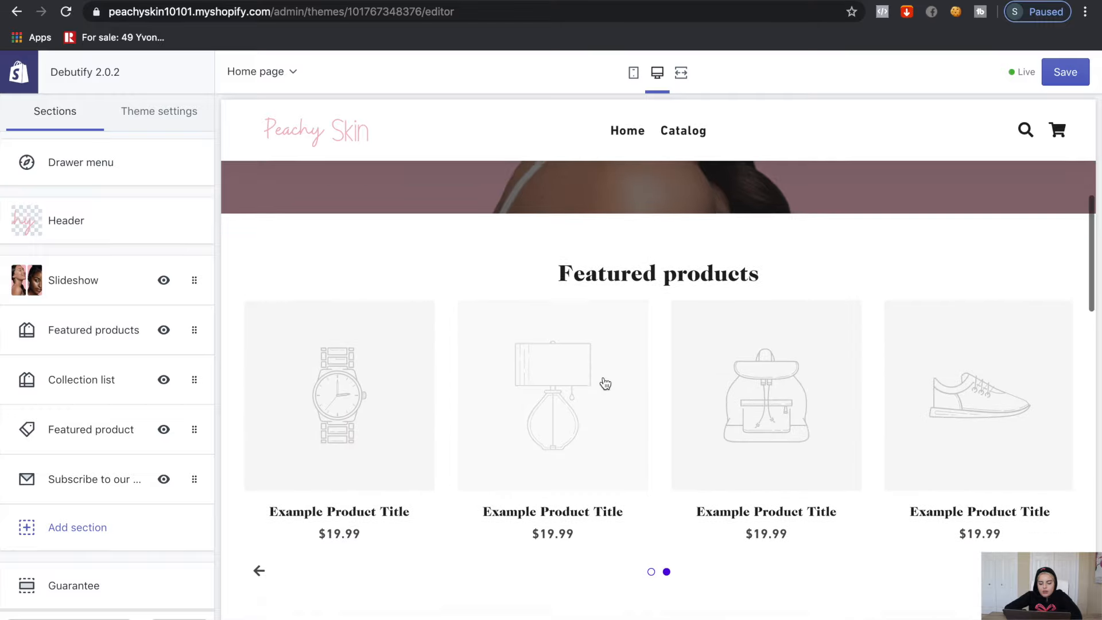
pyautogui.scroll(3, 574, 460)
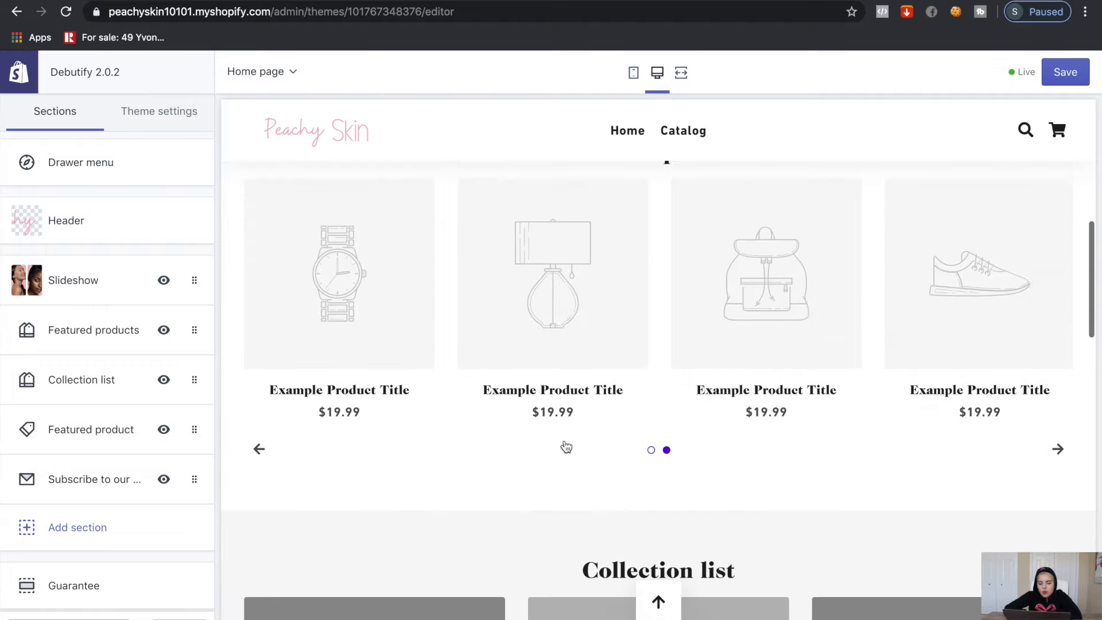
pyautogui.scroll(-4, 635, 390)
pyautogui.scroll(-6, 663, 523)
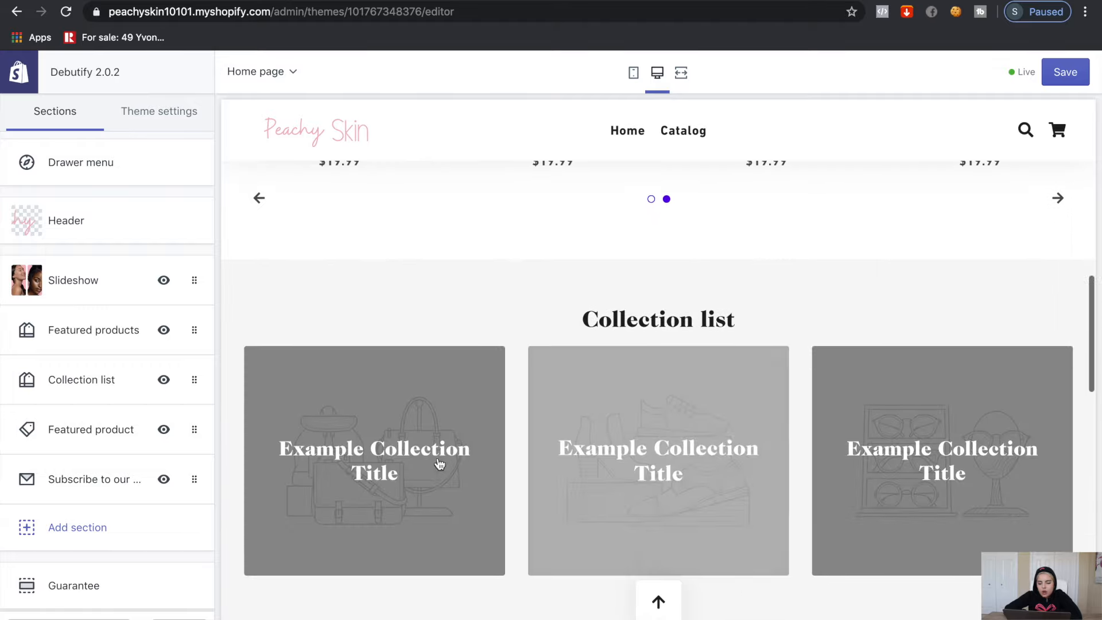
pyautogui.scroll(4, 663, 525)
pyautogui.scroll(2, 663, 529)
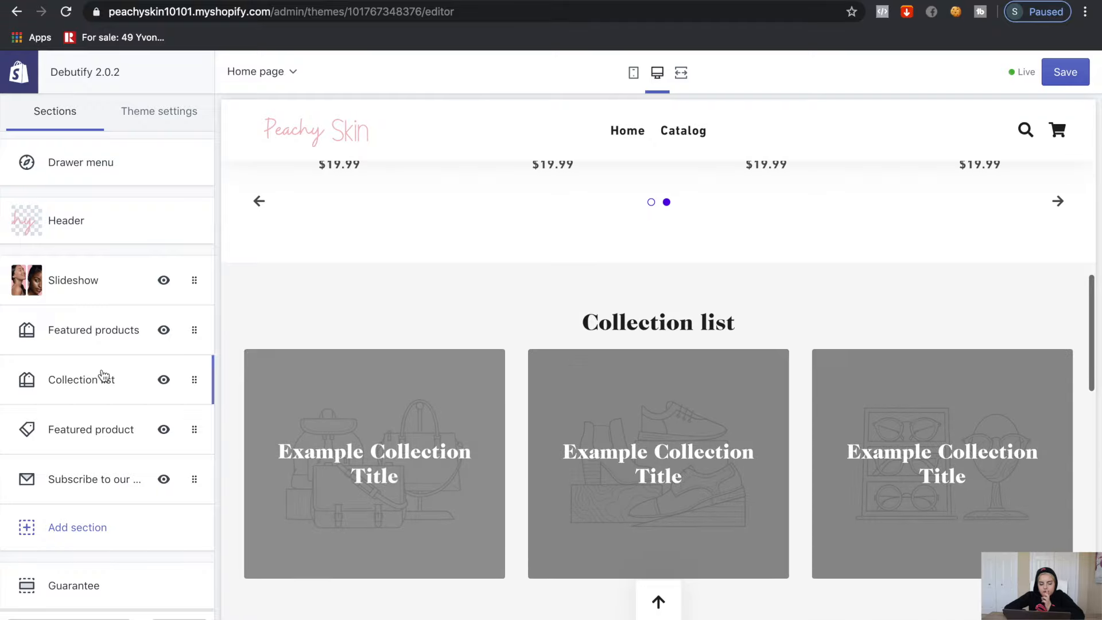
pyautogui.click(96, 345)
pyautogui.scroll(-4, 106, 379)
pyautogui.scroll(-4, 86, 563)
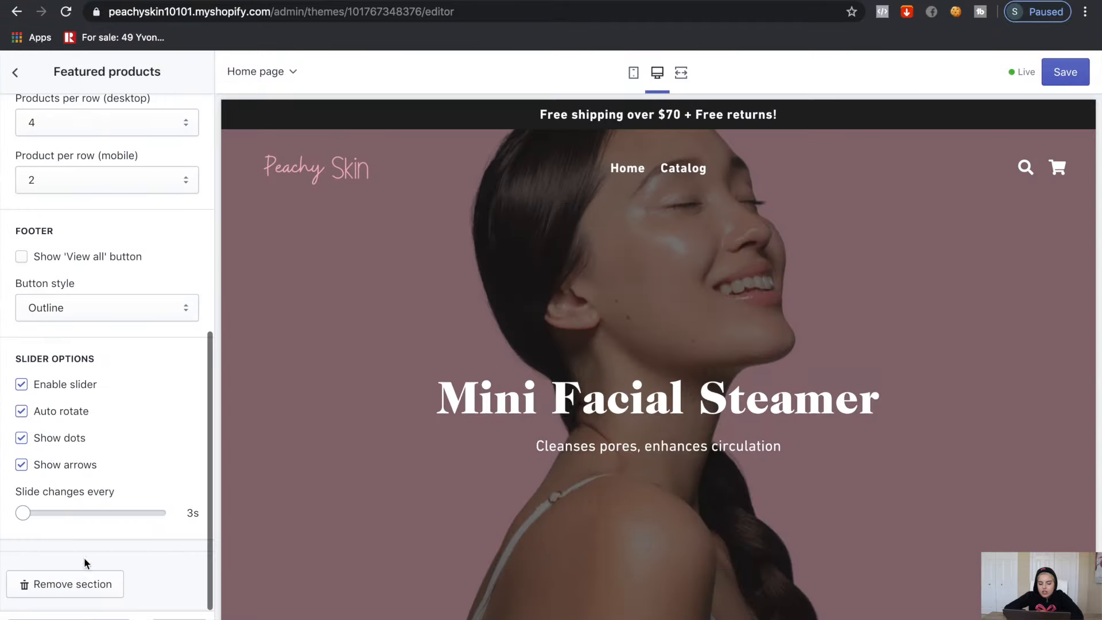
pyautogui.click(67, 596)
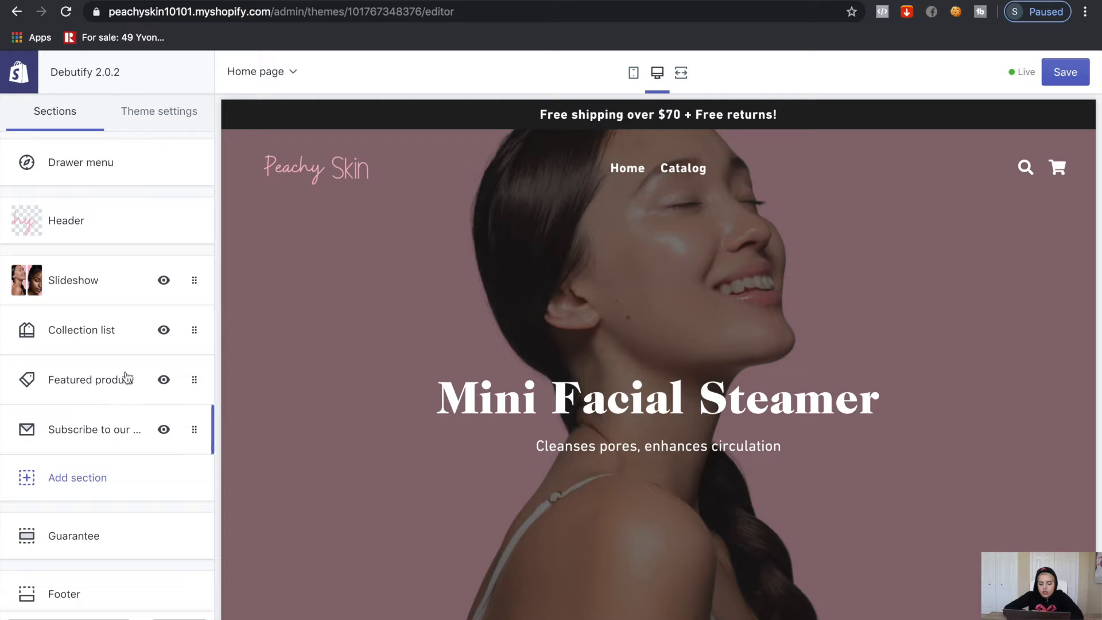
pyautogui.click(109, 348)
pyautogui.scroll(-4, 49, 493)
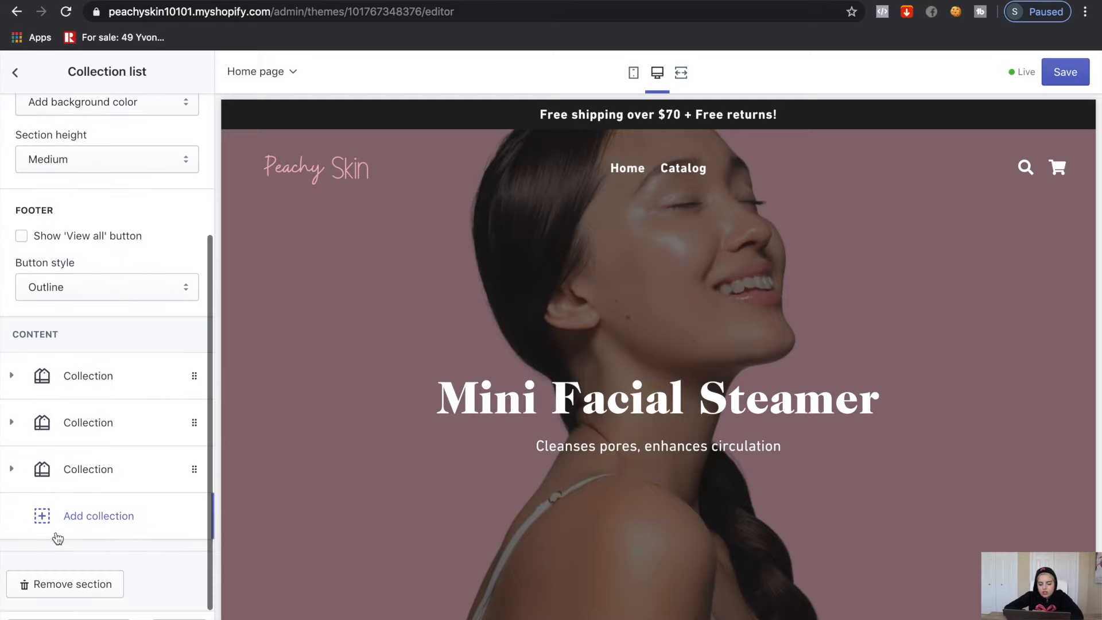
pyautogui.click(48, 592)
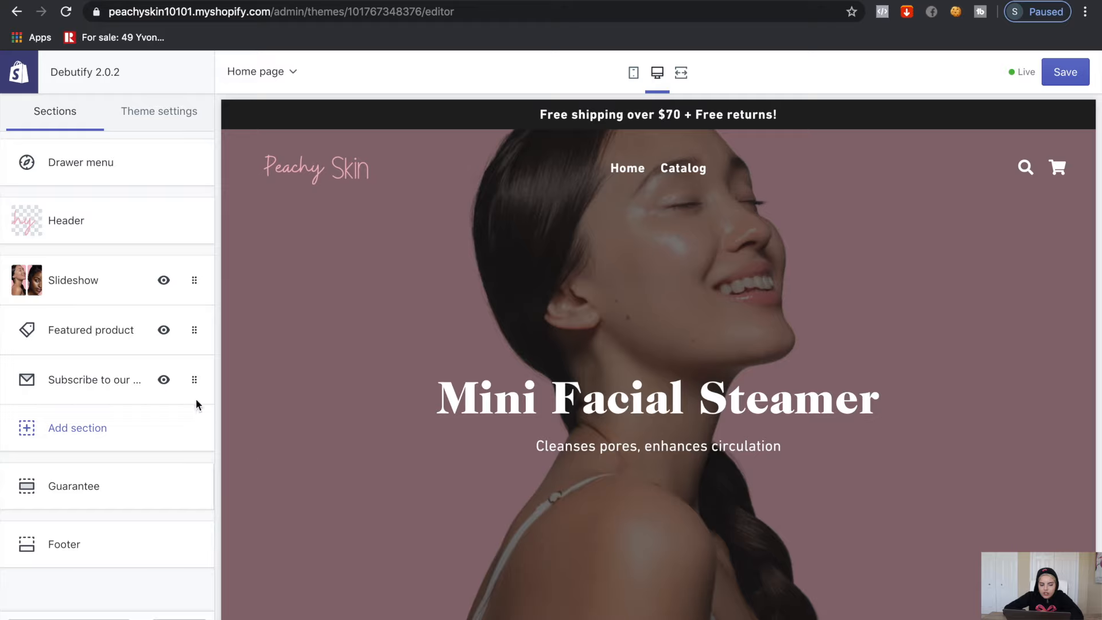
# Pick the Mini Facial Steamer as the Featured product section's product
pyautogui.click(121, 345)
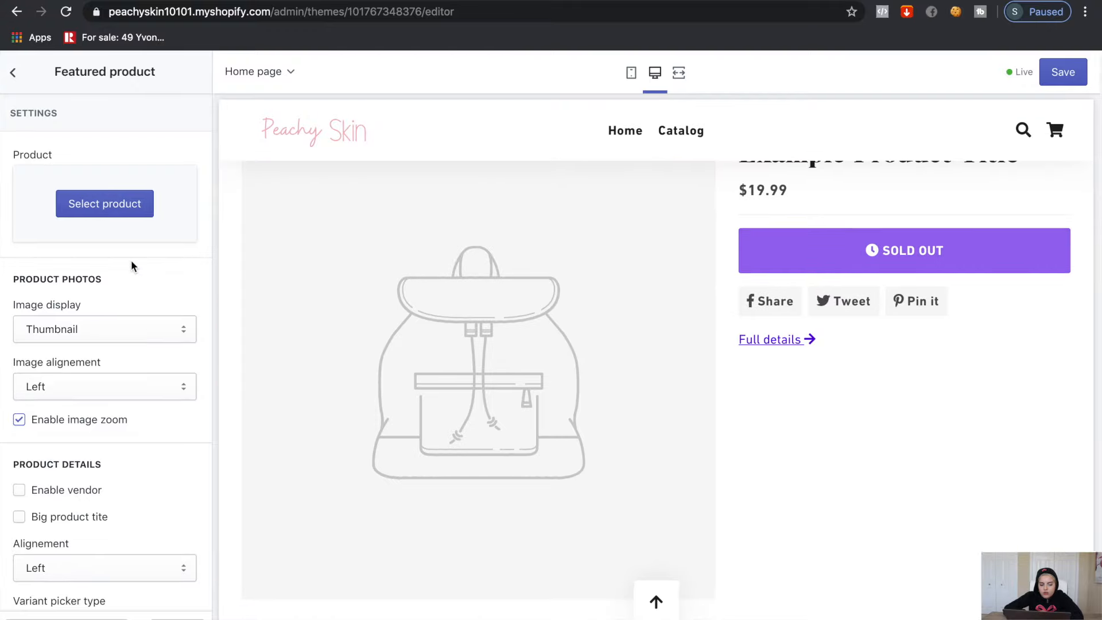
pyautogui.click(90, 200)
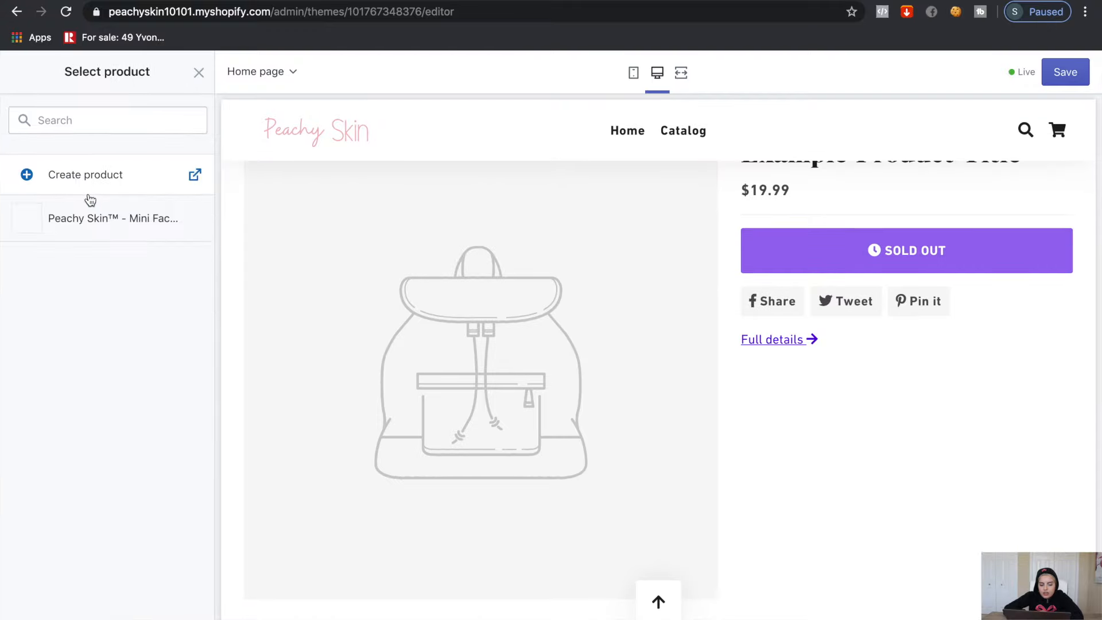
pyautogui.click(83, 240)
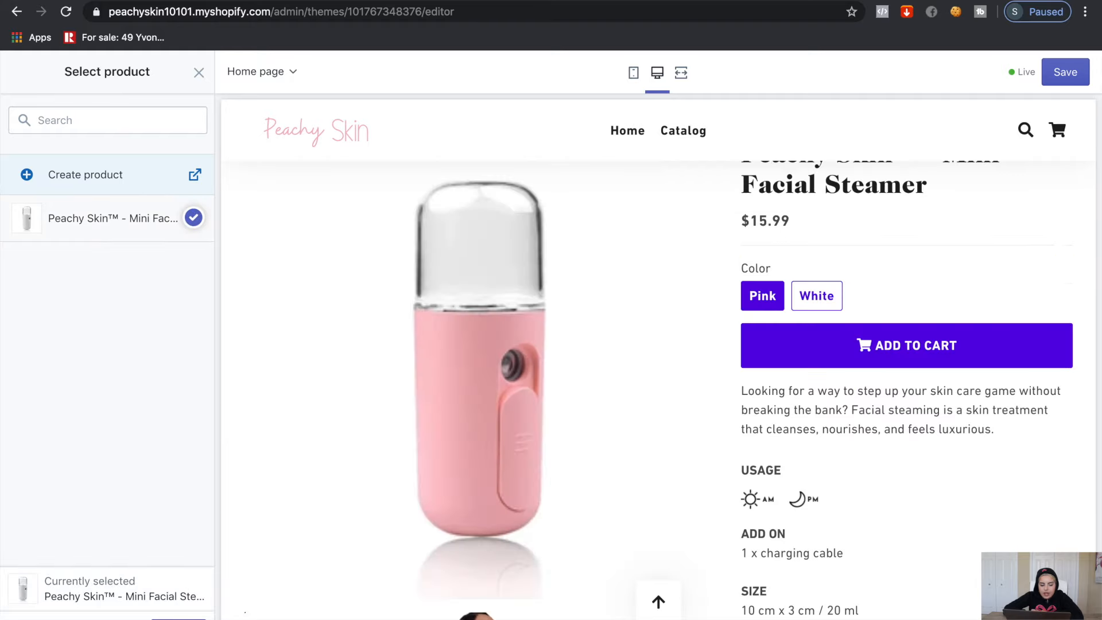
# Keep the image display as Thumbnail and the image aligned left, then review the remaining options
pyautogui.scroll(-3, 156, 344)
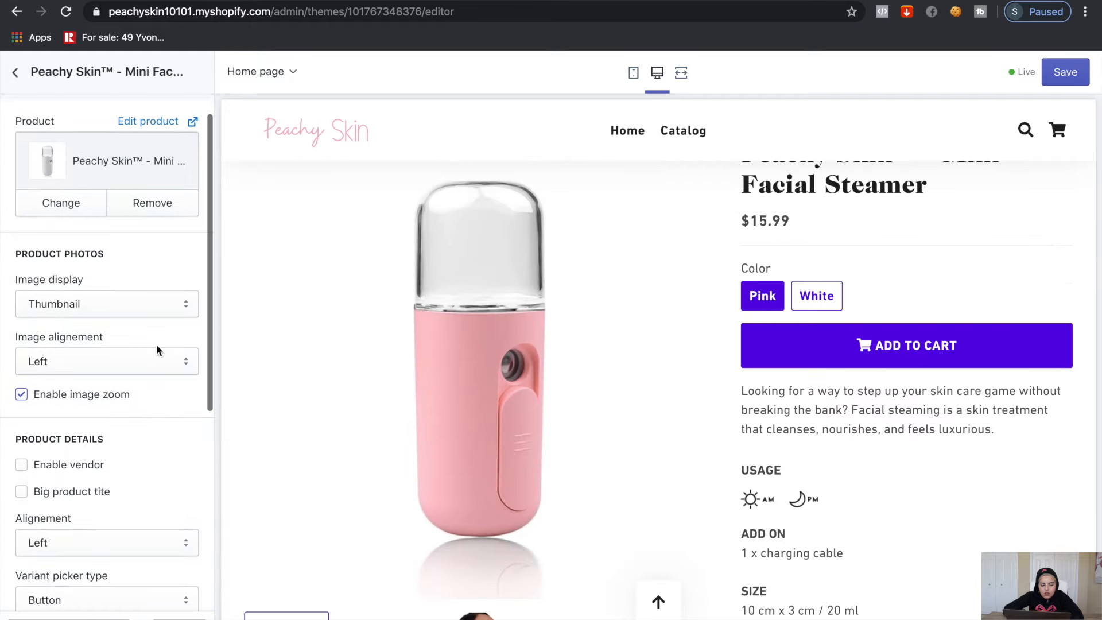
pyautogui.click(160, 223)
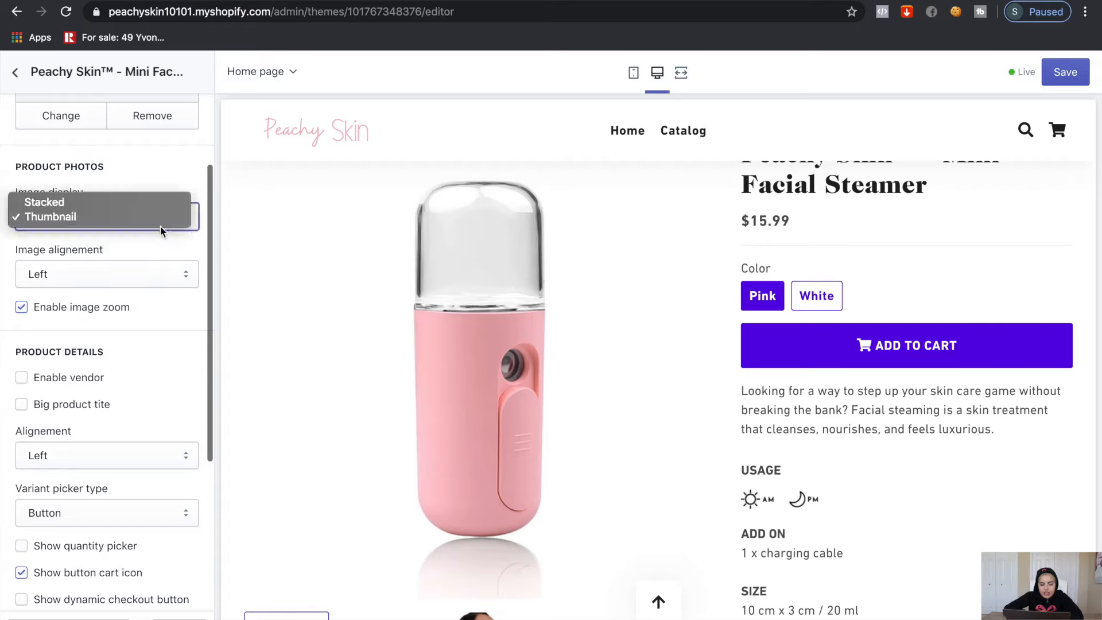
pyautogui.click(160, 217)
pyautogui.scroll(-2, 128, 221)
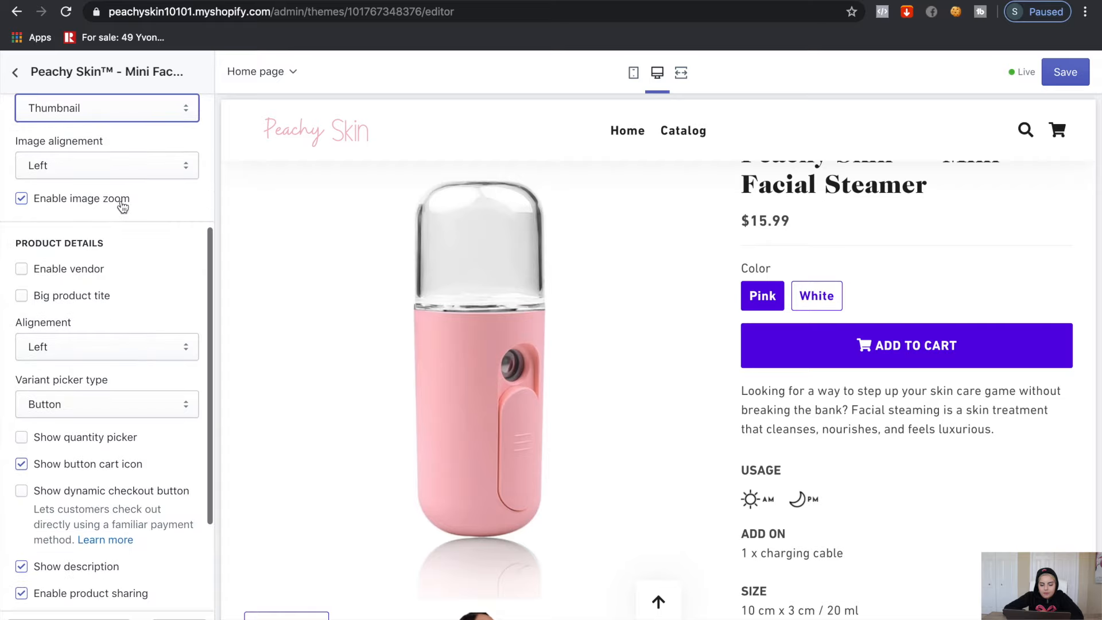
pyautogui.click(113, 171)
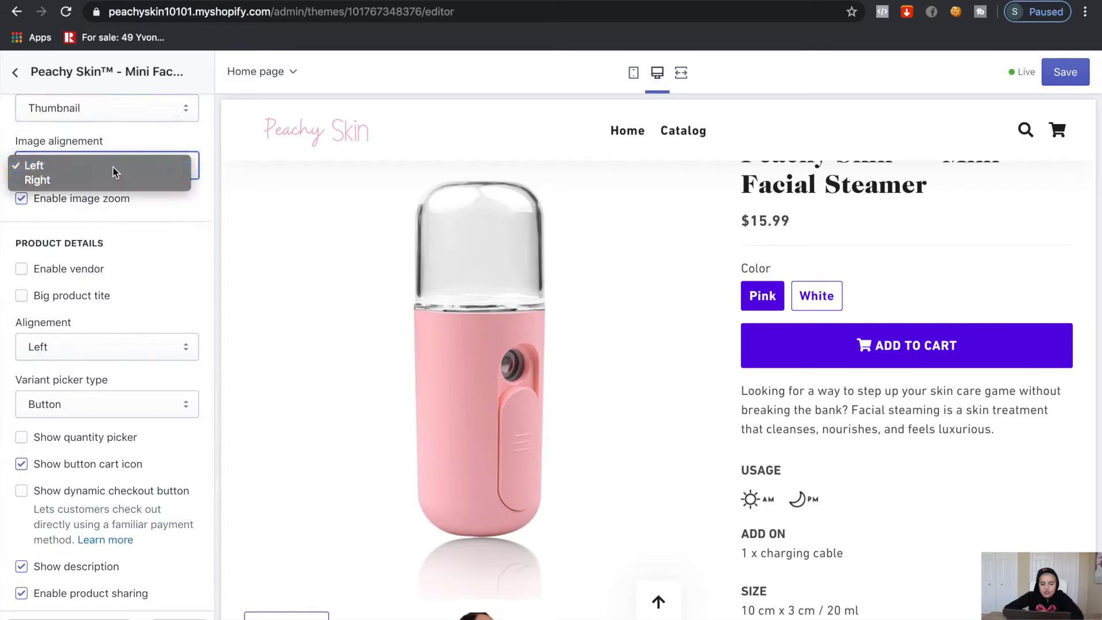
pyautogui.click(128, 214)
pyautogui.scroll(-3, 129, 218)
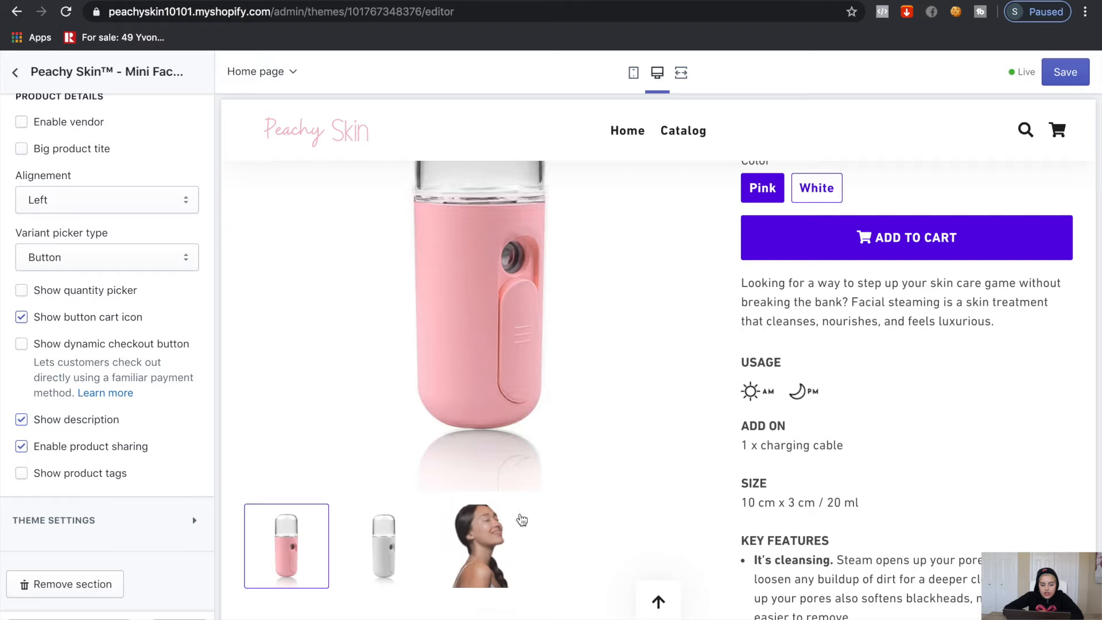
pyautogui.scroll(-10, 519, 519)
pyautogui.scroll(-4, 520, 518)
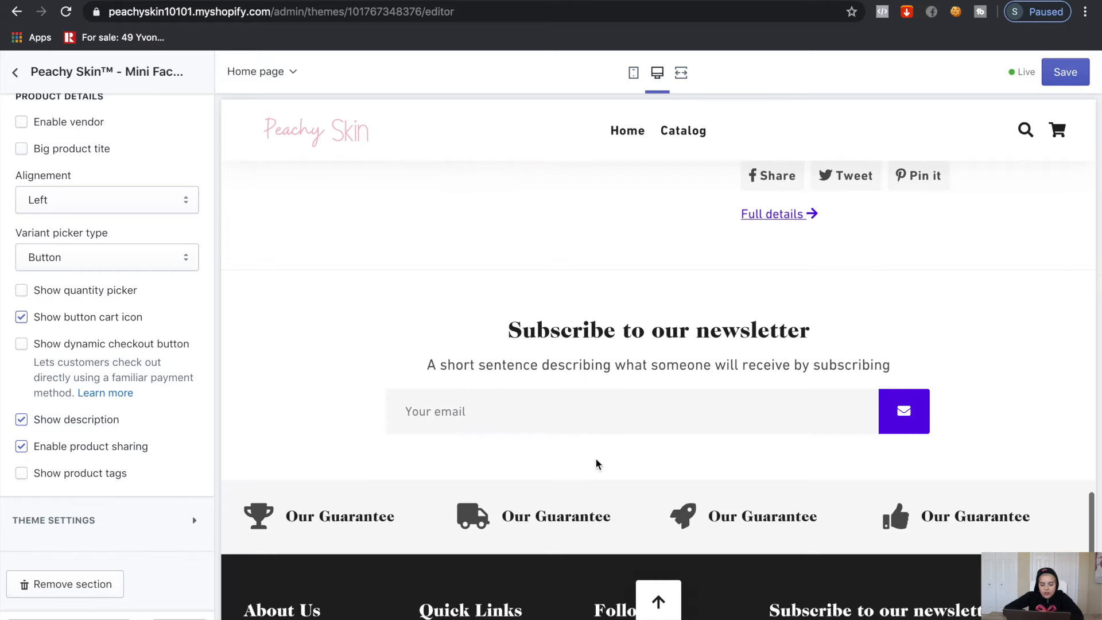
pyautogui.scroll(3, 596, 463)
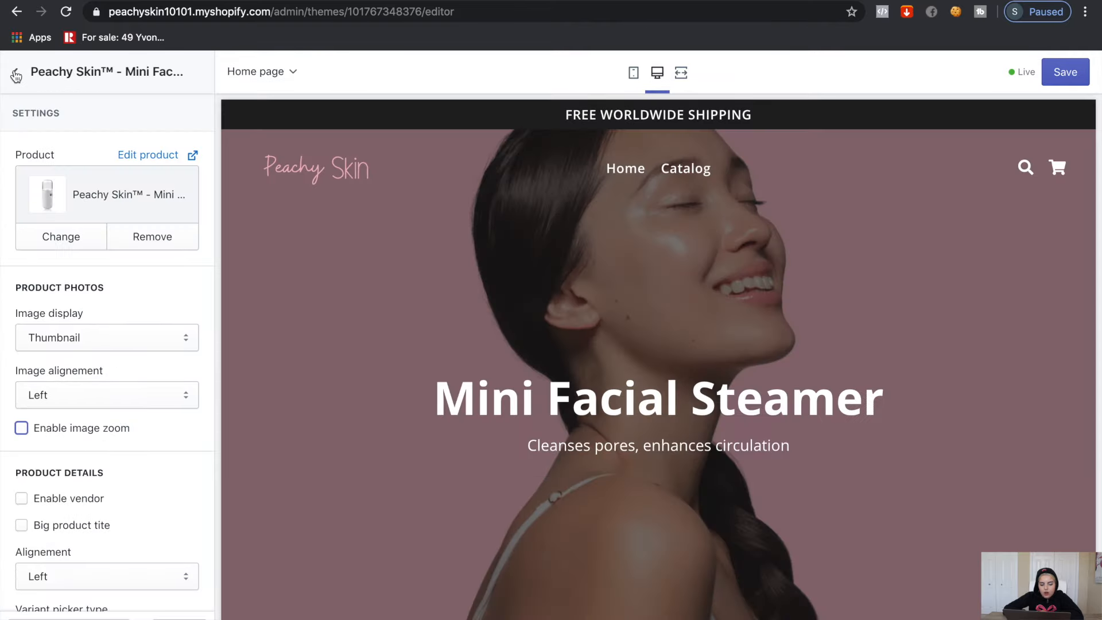
pyautogui.click(16, 75)
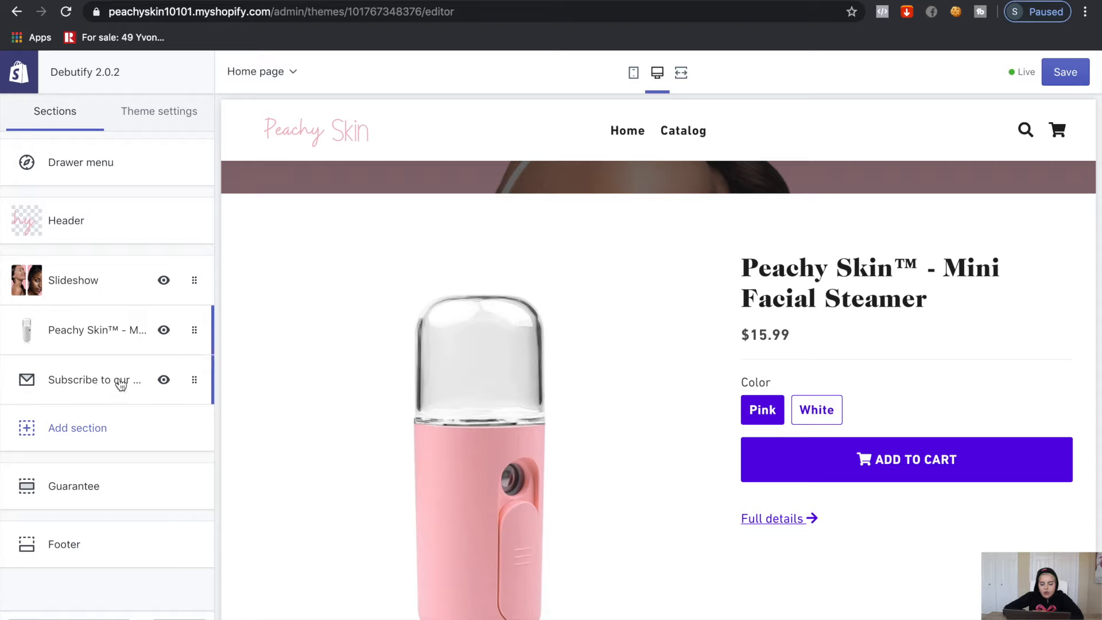
# Select the placeholder subheading in the Subscribe to our newsletter section for editing
pyautogui.click(45, 394)
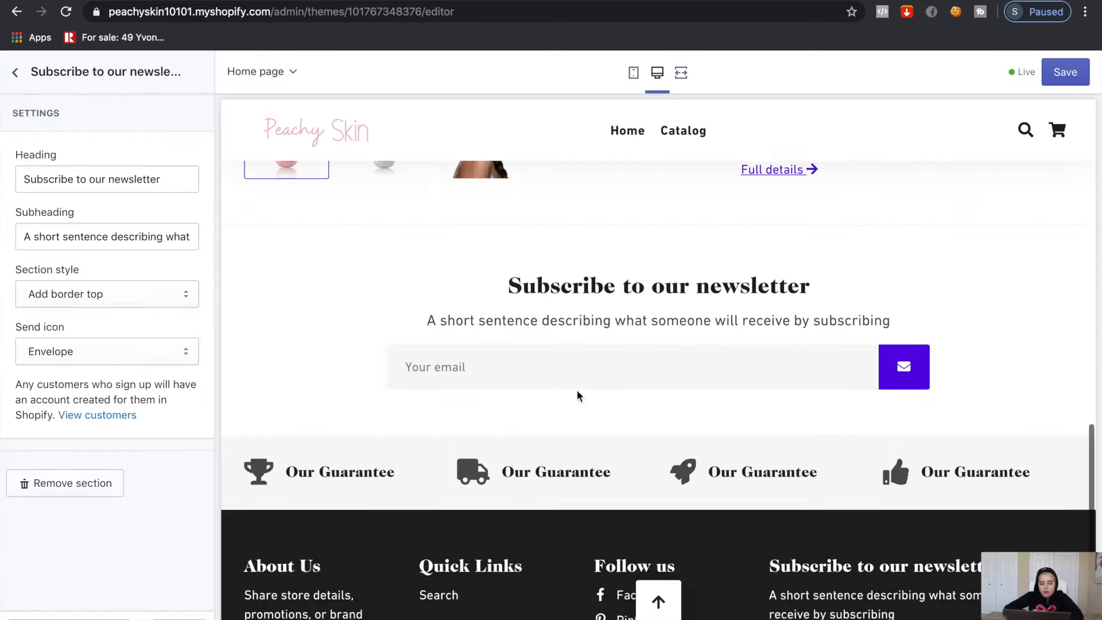
pyautogui.moveTo(436, 328); pyautogui.dragTo(852, 344)
pyautogui.click(850, 345)
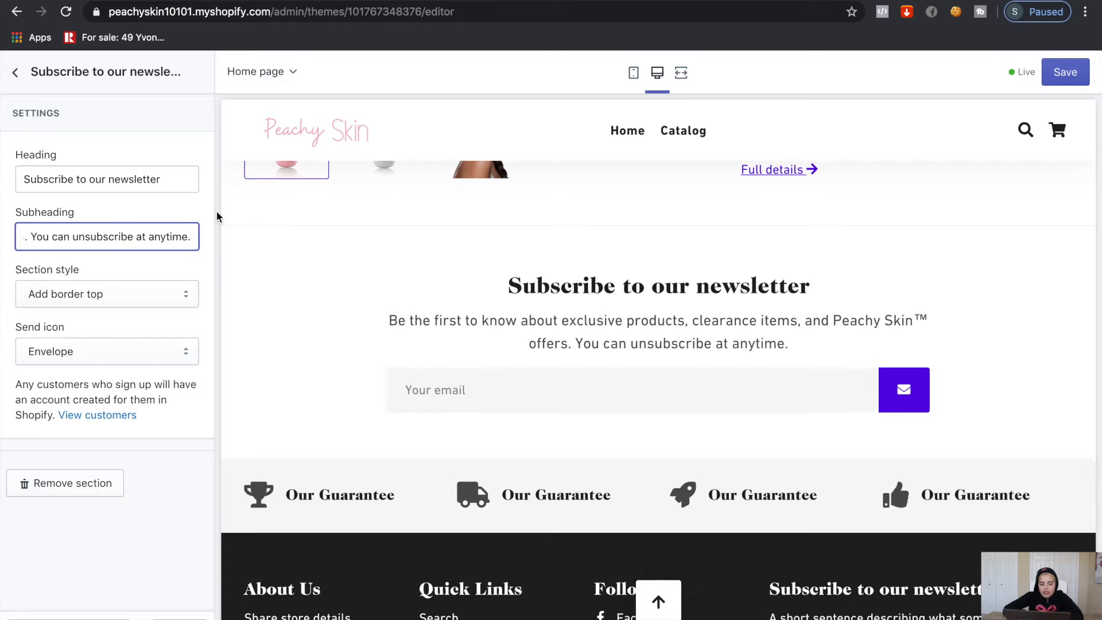
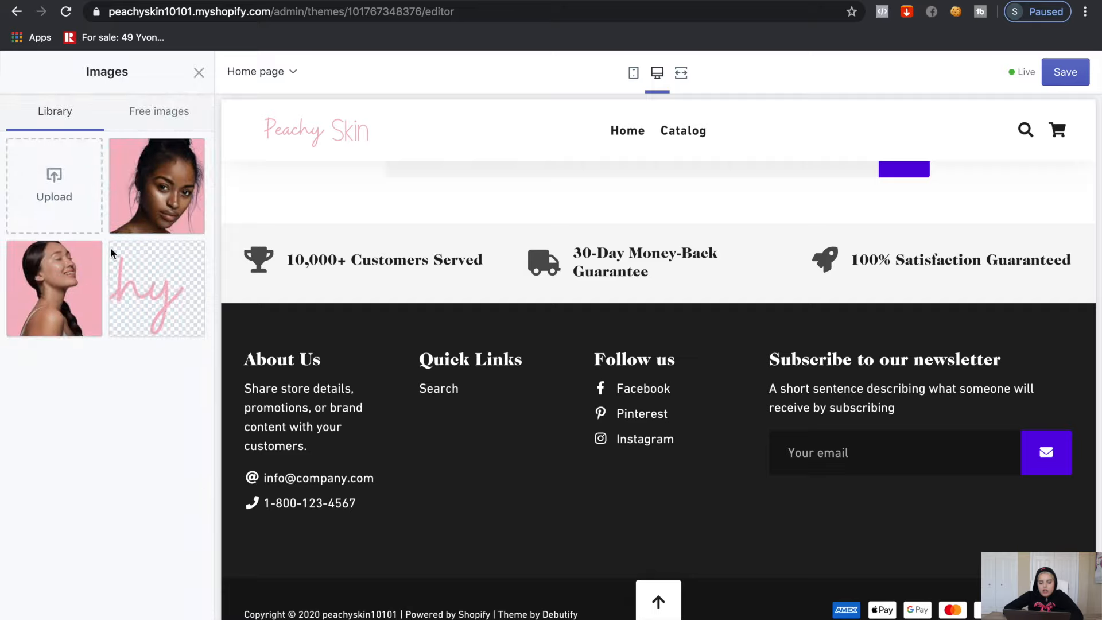
# Use the Peachy Skin logo in the footer and enlarge it to 200px
pyautogui.click(158, 295)
pyautogui.moveTo(109, 376); pyautogui.dragTo(153, 377)
pyautogui.scroll(-2, 129, 336)
pyautogui.scroll(2, 152, 328)
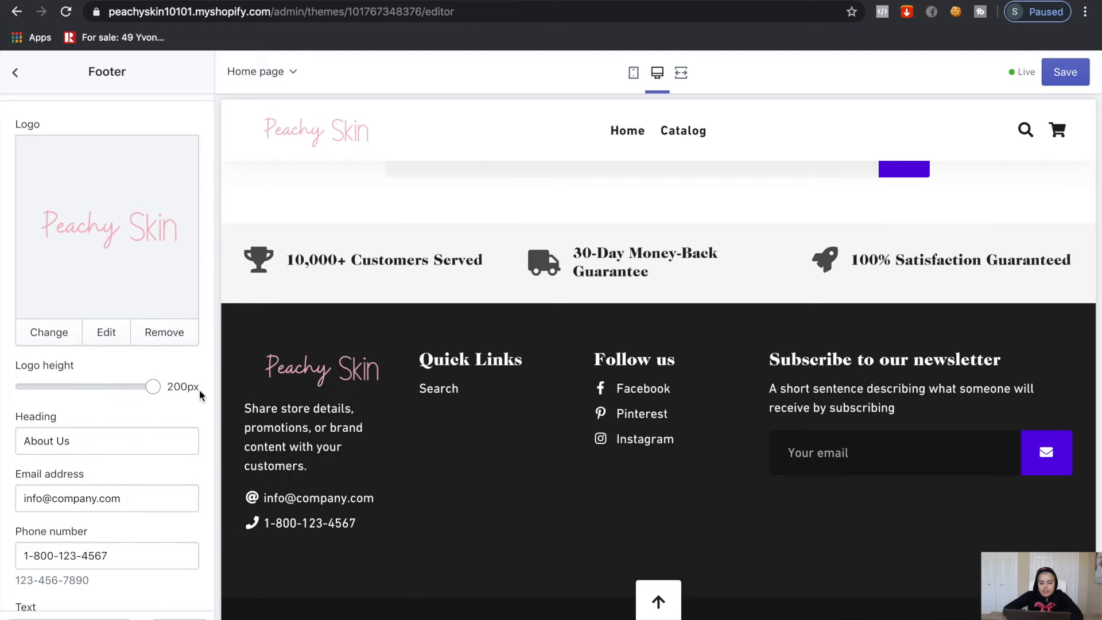
pyautogui.scroll(-1, 171, 429)
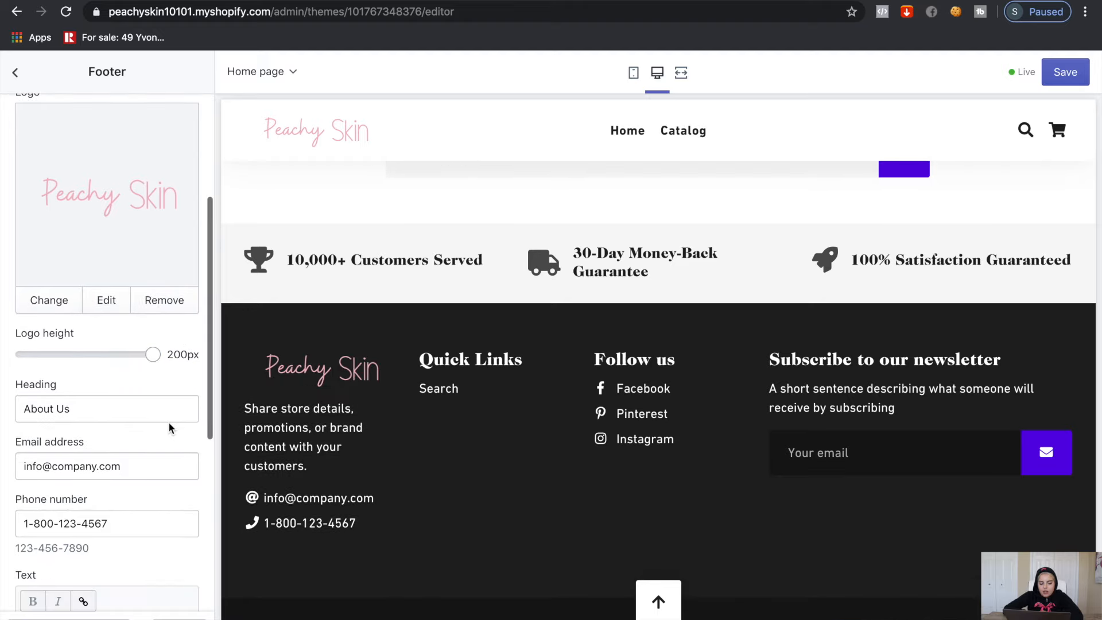
pyautogui.scroll(-3, 115, 402)
# Clear the old contact email address from the footer's About Us block
pyautogui.tripleClick(107, 329)
pyautogui.press('BackSpace')
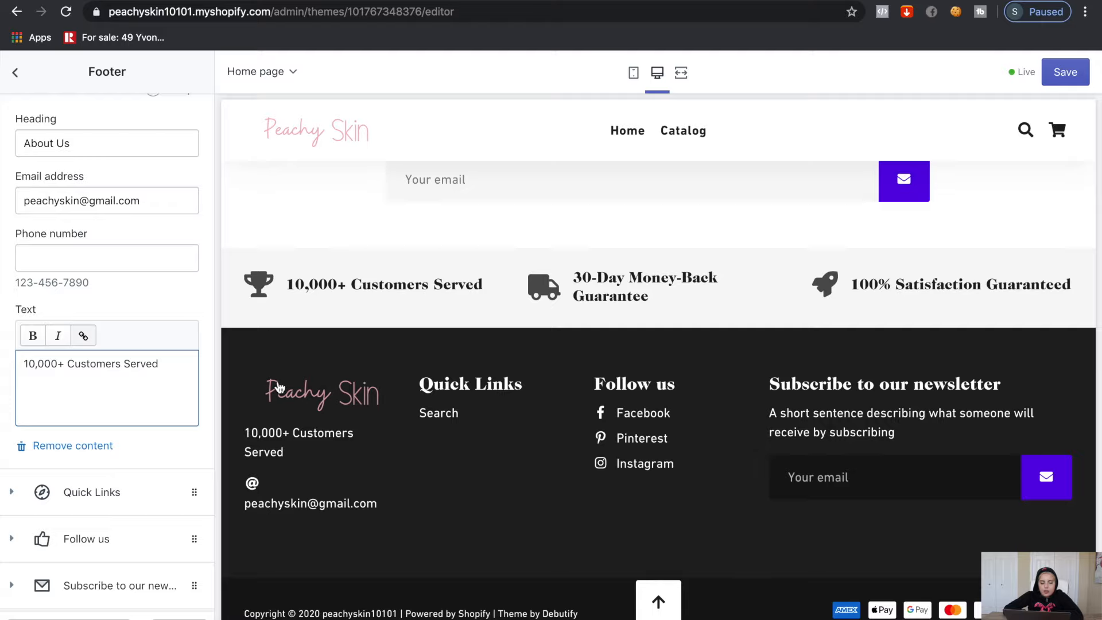
pyautogui.scroll(-2, 153, 332)
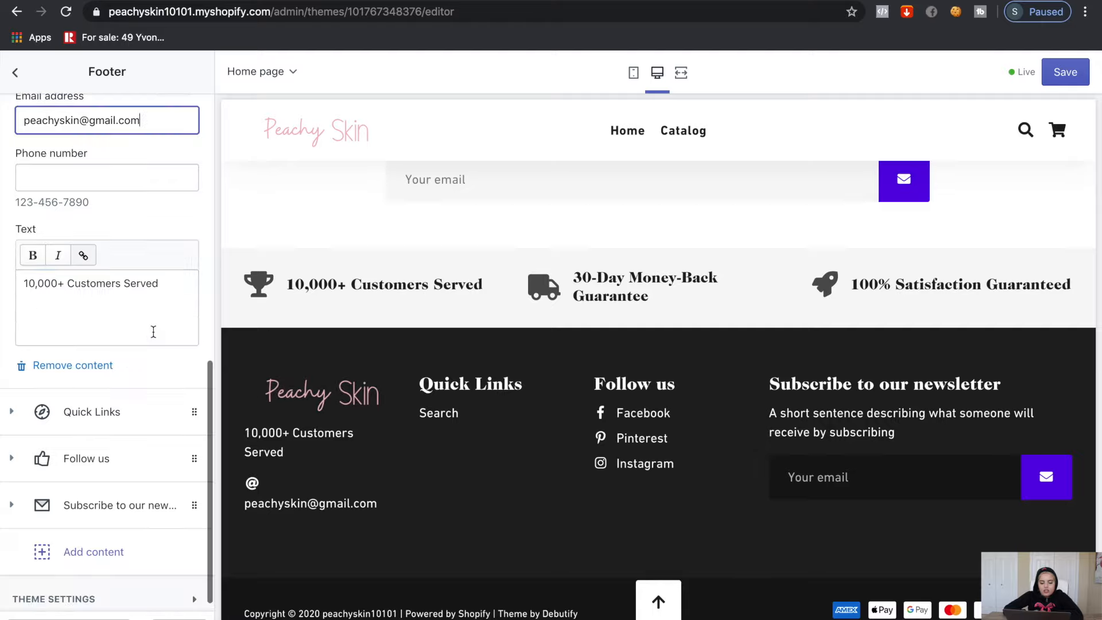
pyautogui.scroll(10, 153, 332)
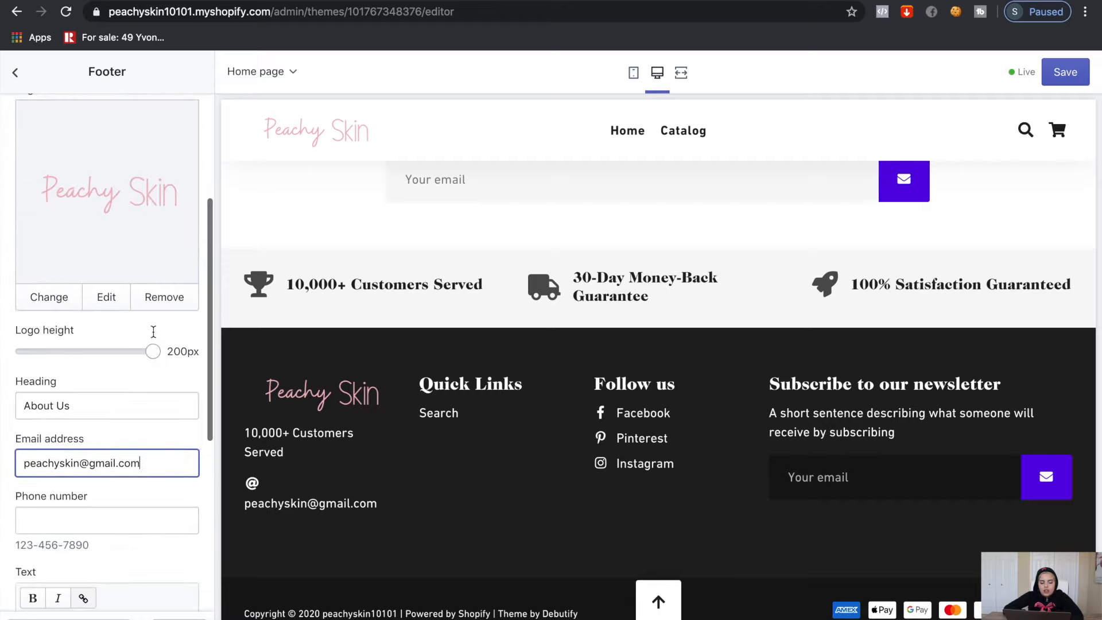
pyautogui.scroll(-10, 154, 337)
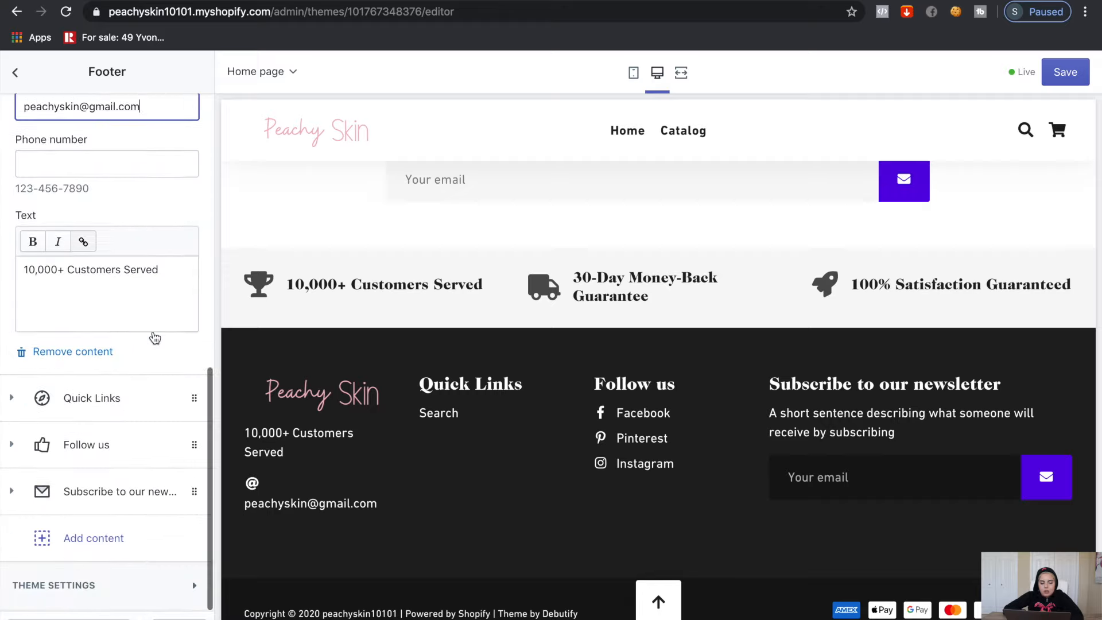
pyautogui.click(115, 398)
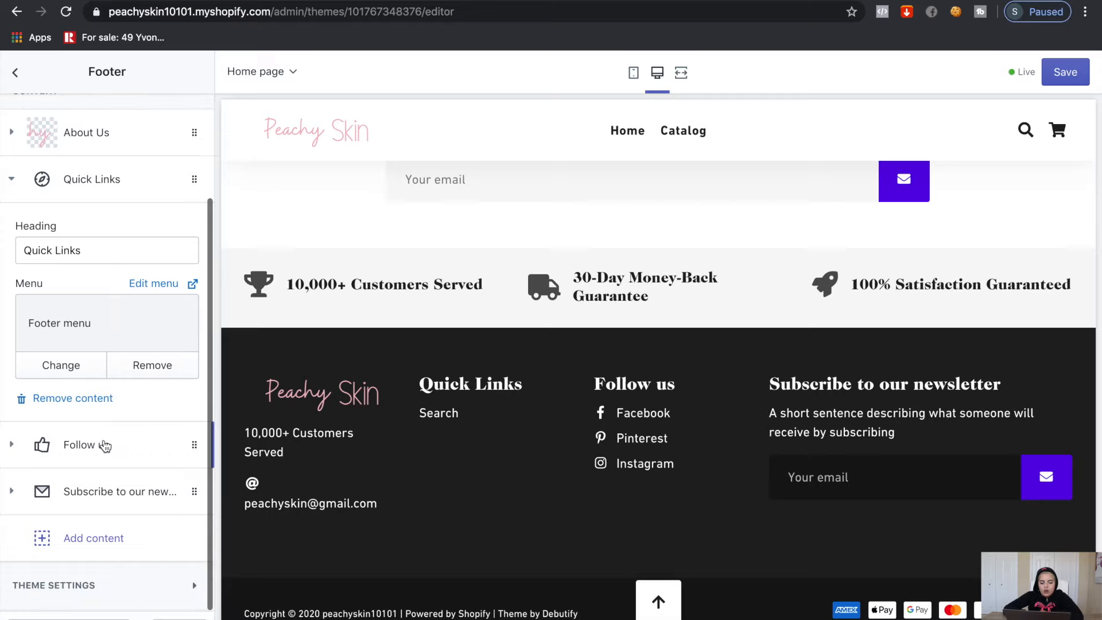
# Delete the footer's Follow us block and blank out the newsletter block's subheading
pyautogui.click(105, 447)
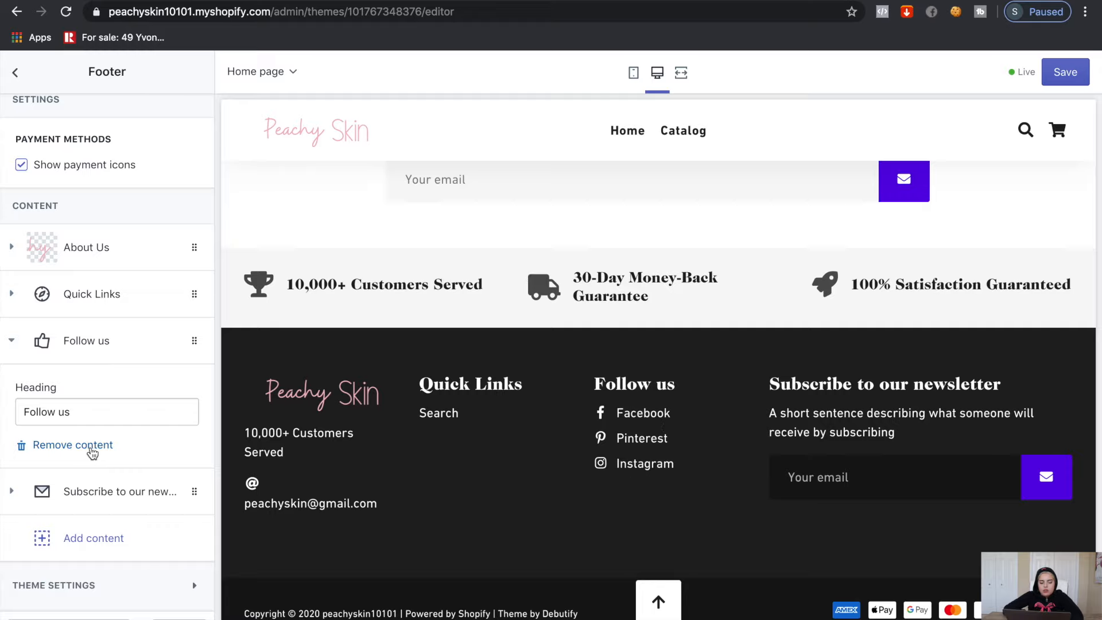
pyautogui.click(91, 449)
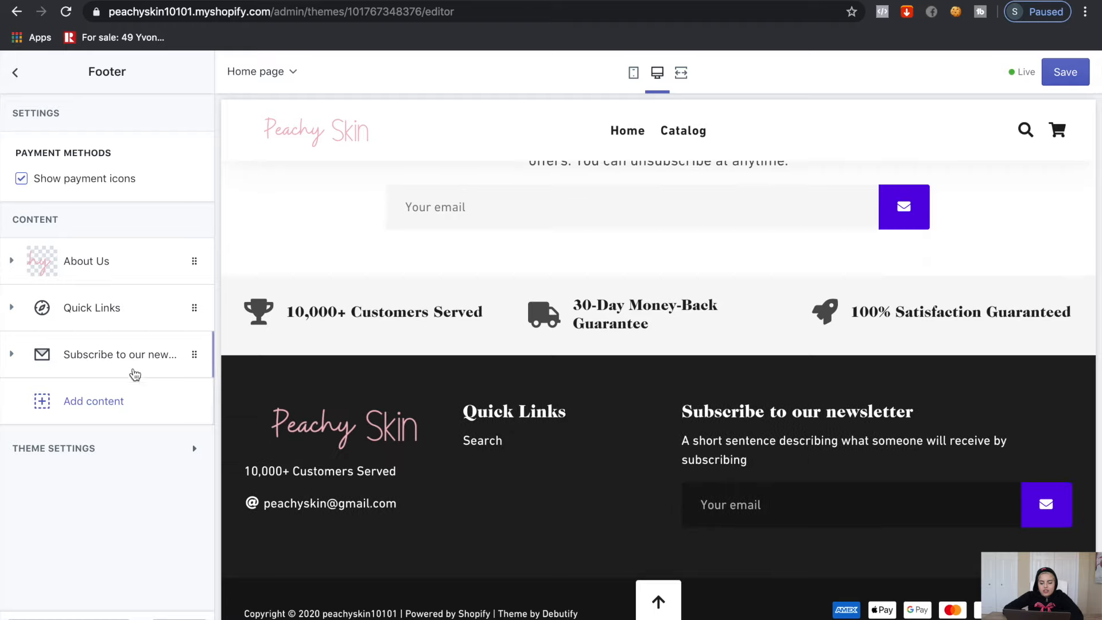
pyautogui.click(135, 360)
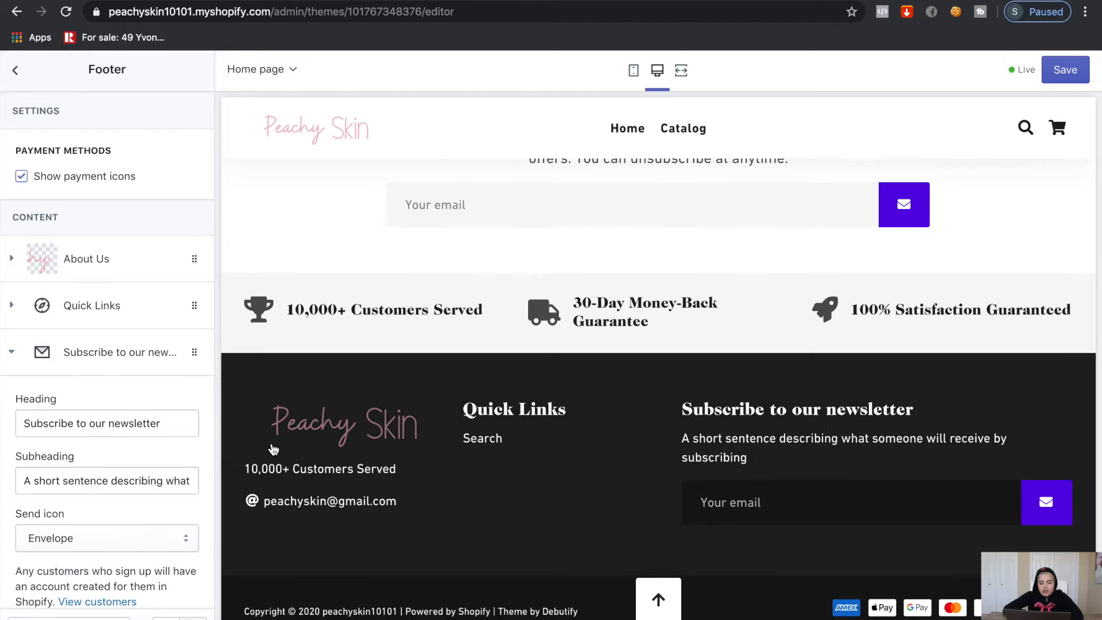
pyautogui.tripleClick(104, 482)
pyautogui.press('BackSpace')
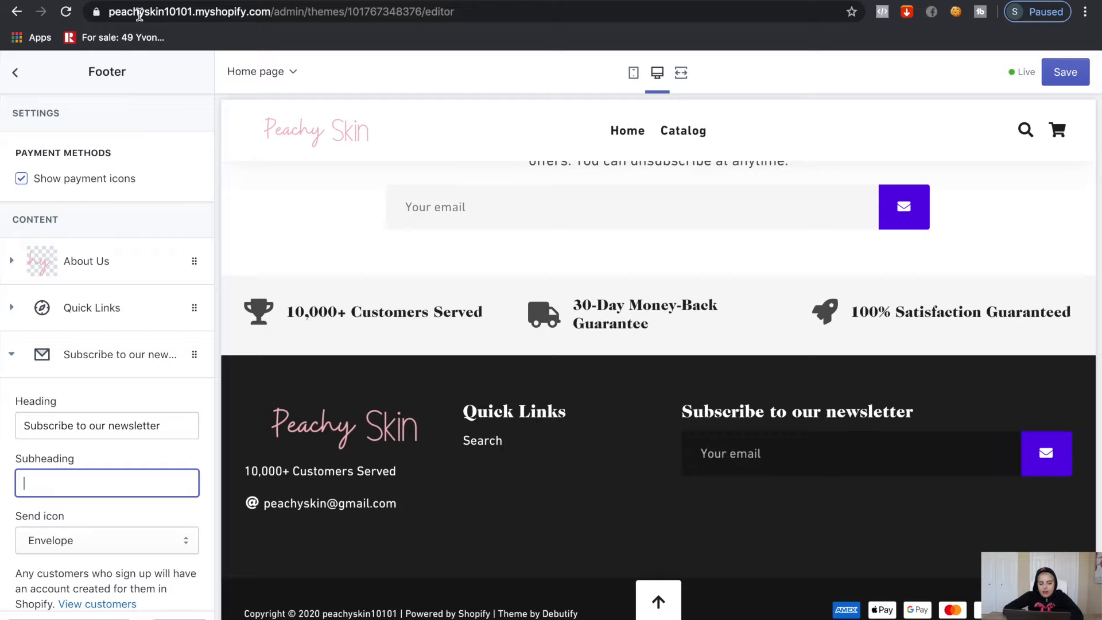
pyautogui.click(15, 72)
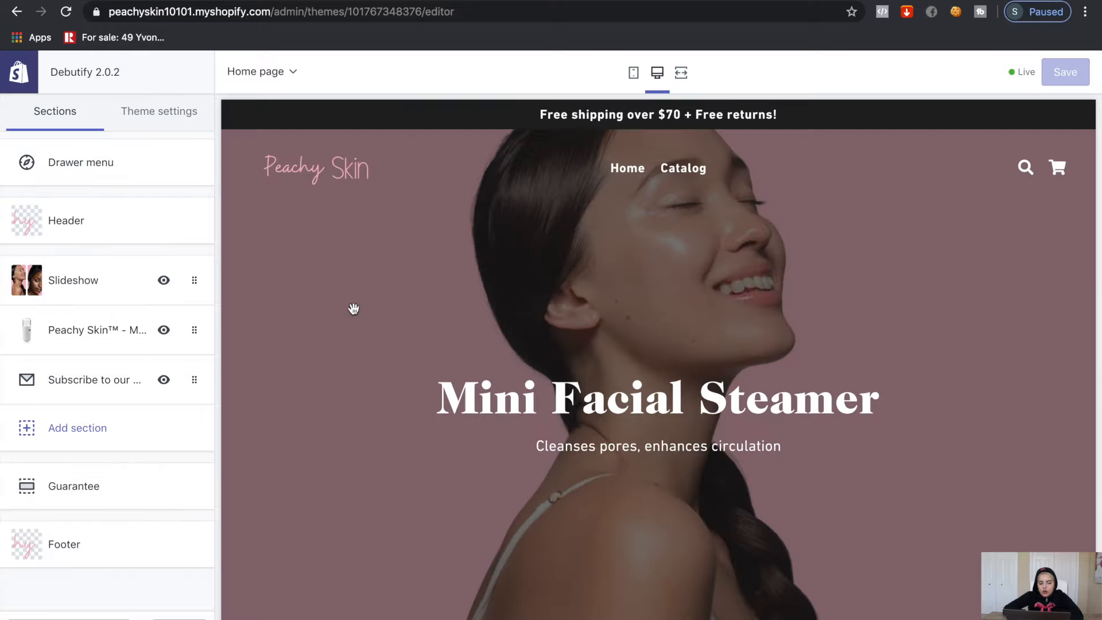
# Change the theme's Buttons colour in Colors settings to pink #F3B7C2
pyautogui.click(183, 127)
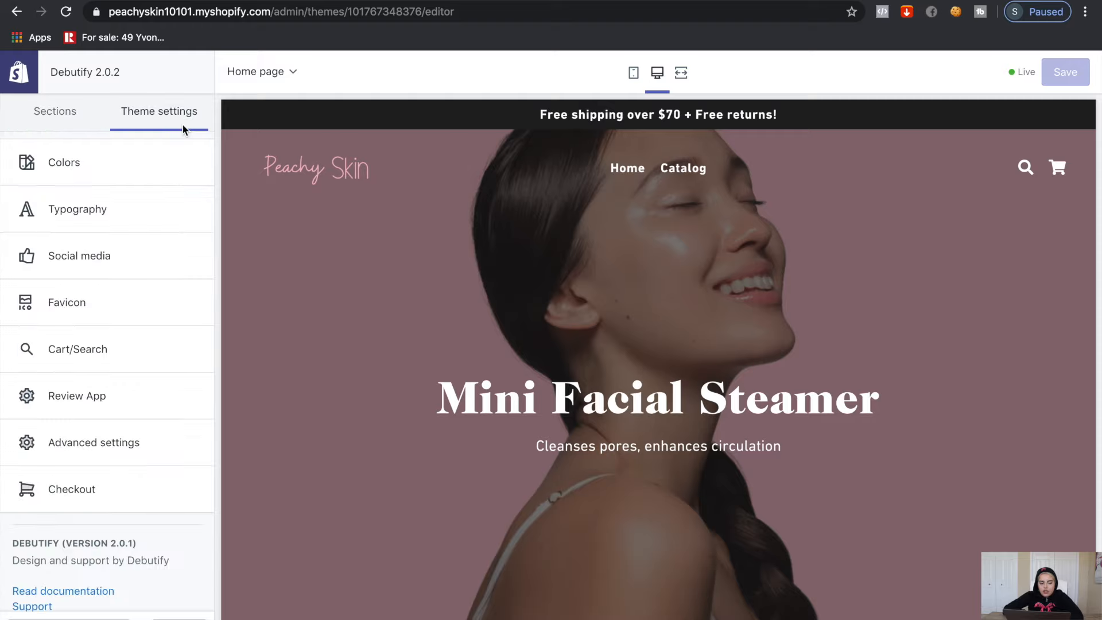
pyautogui.click(157, 181)
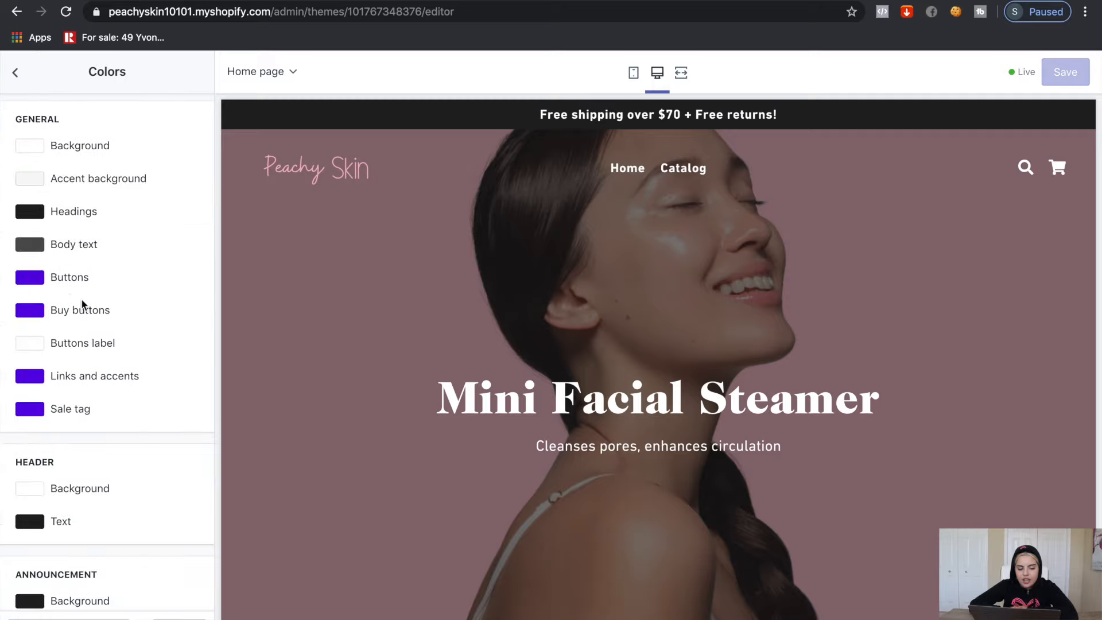
pyautogui.scroll(-5, 43, 373)
pyautogui.scroll(5, 43, 373)
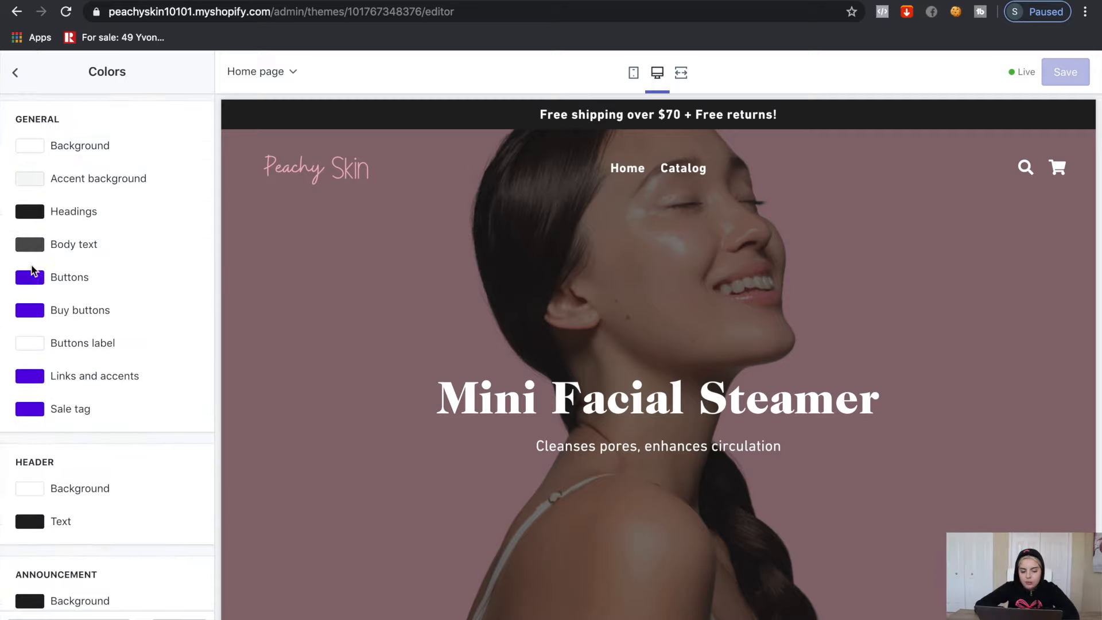
pyautogui.click(37, 279)
pyautogui.tripleClick(98, 440)
pyautogui.write('#')
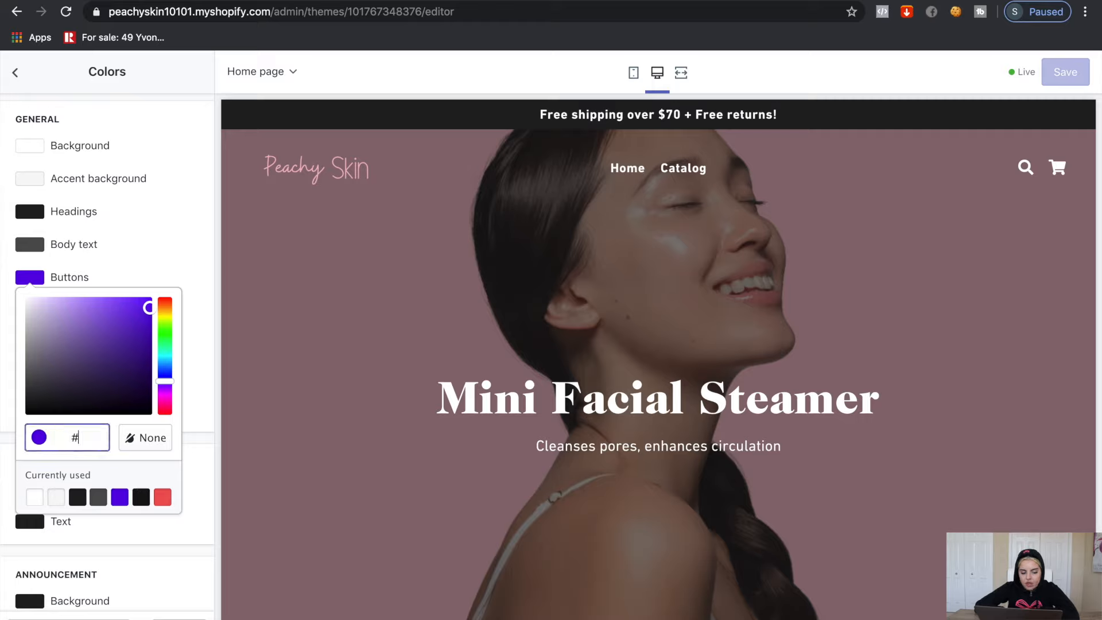
pyautogui.write('F3B7C2')
pyautogui.click(190, 301)
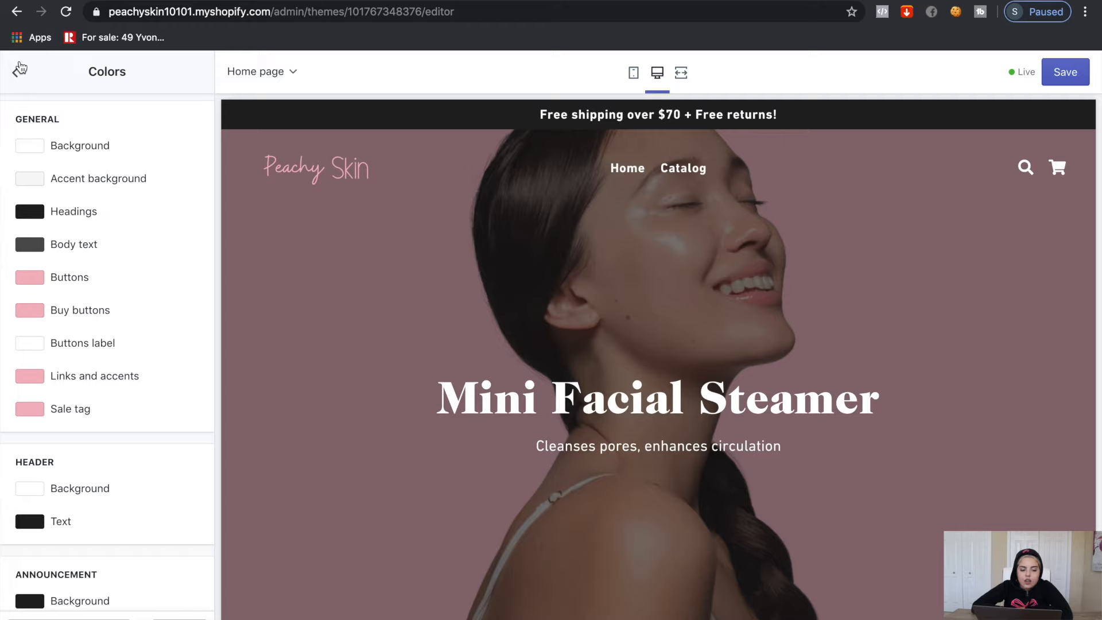
pyautogui.click(19, 70)
pyautogui.click(68, 224)
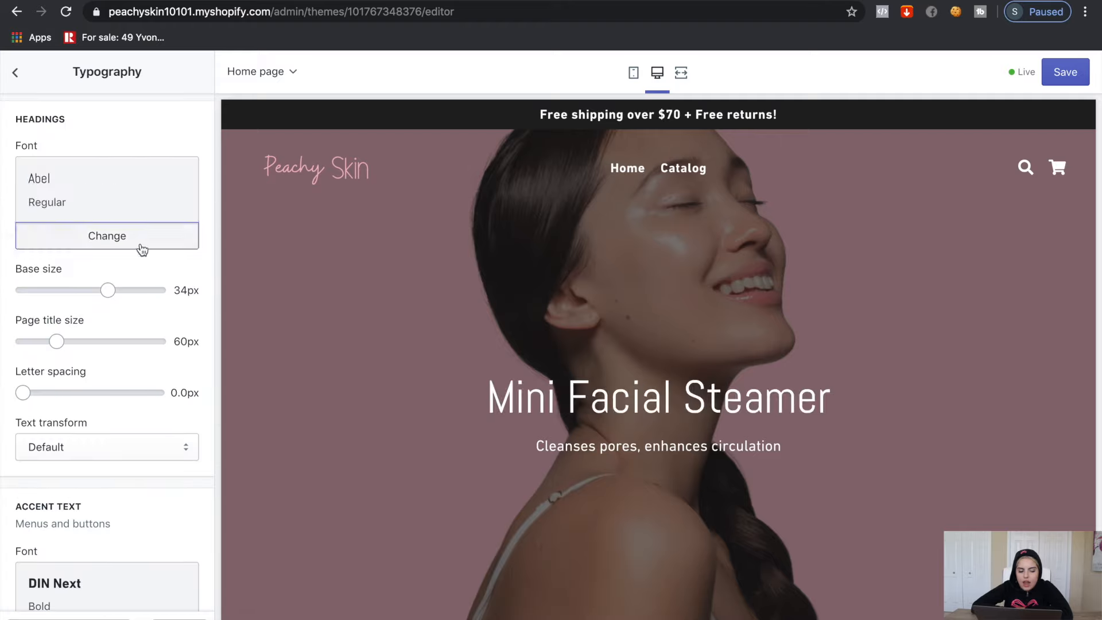
# Set the Headings font to Open Sans Bold
pyautogui.click(140, 245)
pyautogui.click(74, 125)
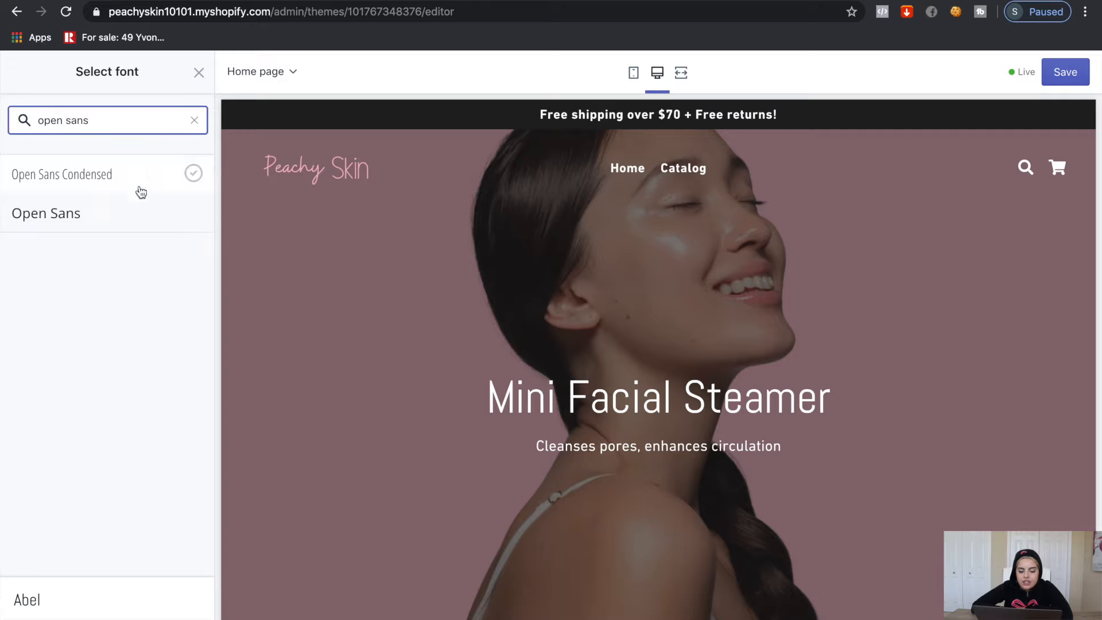
pyautogui.click(118, 227)
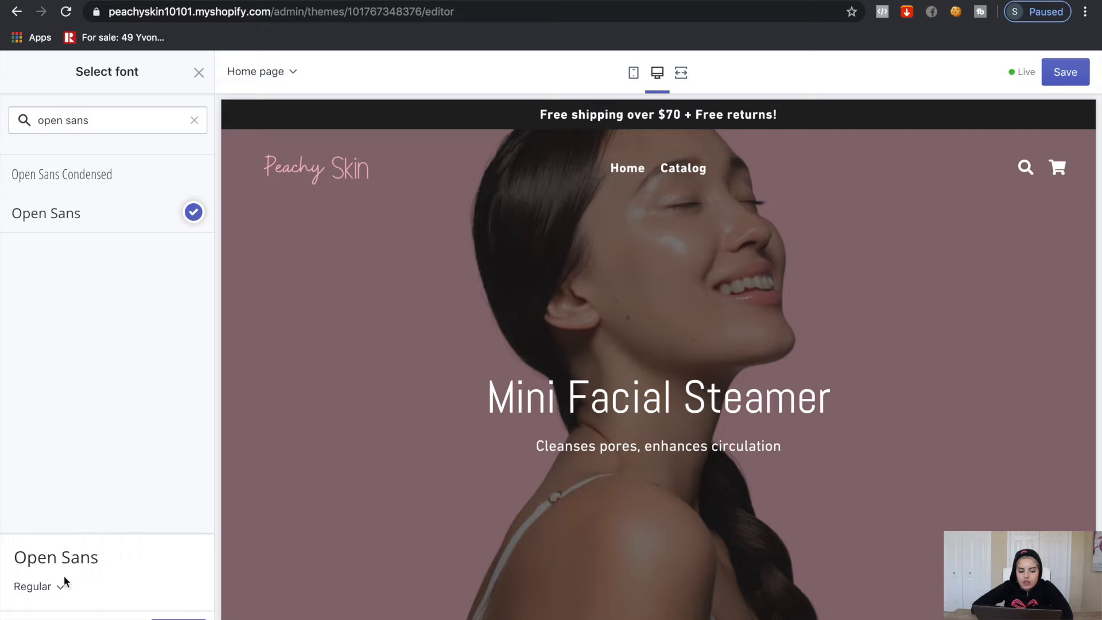
pyautogui.click(54, 592)
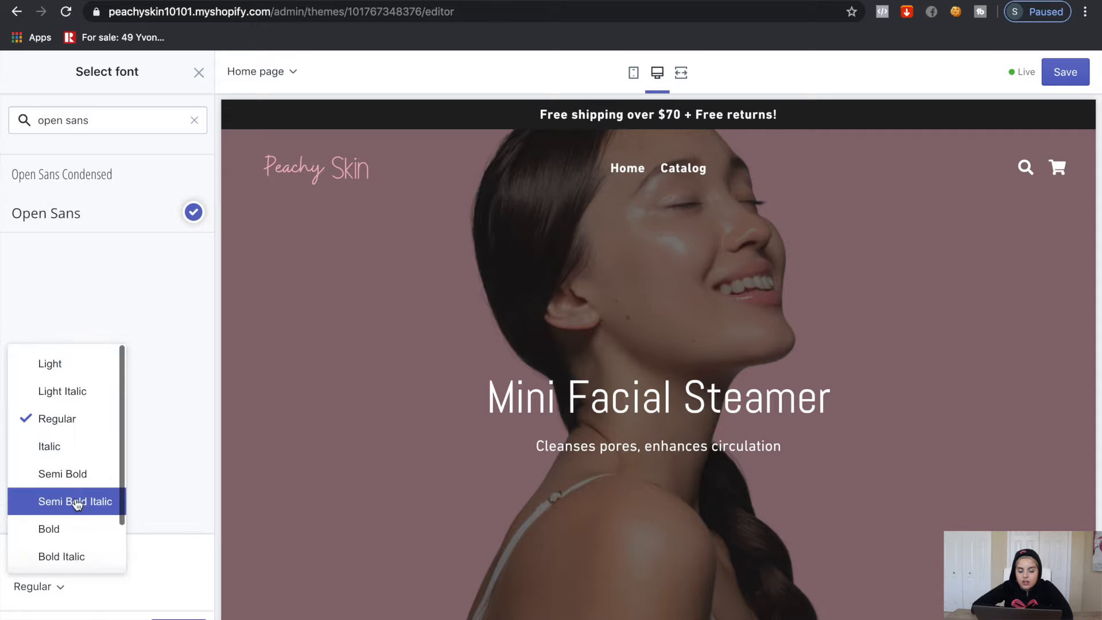
pyautogui.click(82, 529)
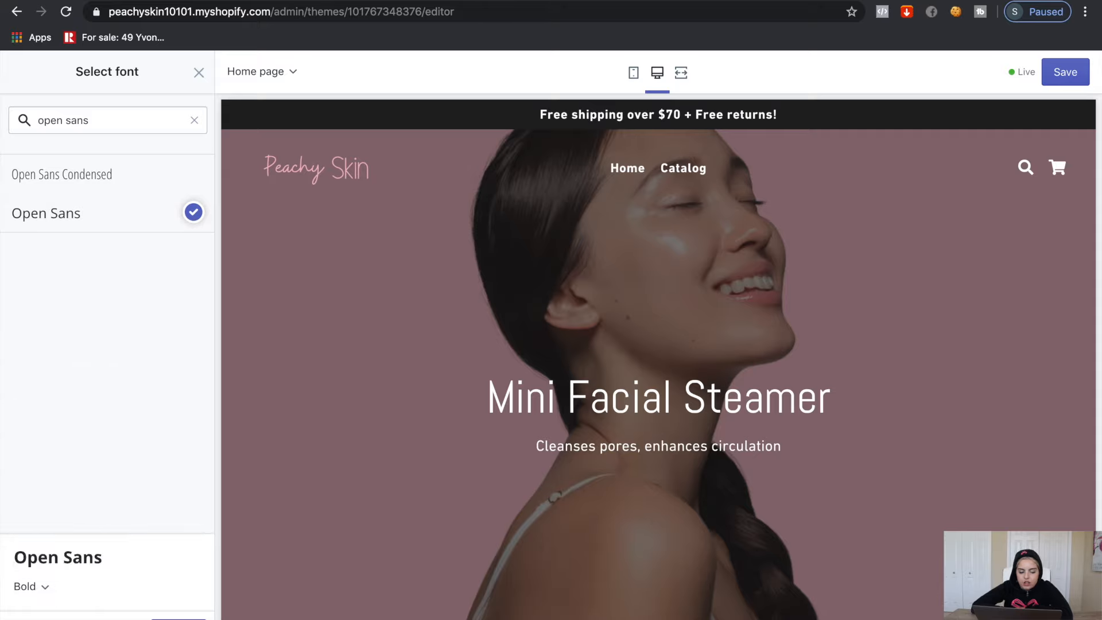
pyautogui.click(178, 618)
# Set the Accent text font for menus and buttons to Open Sans Semi Bold
pyautogui.scroll(-5, 170, 393)
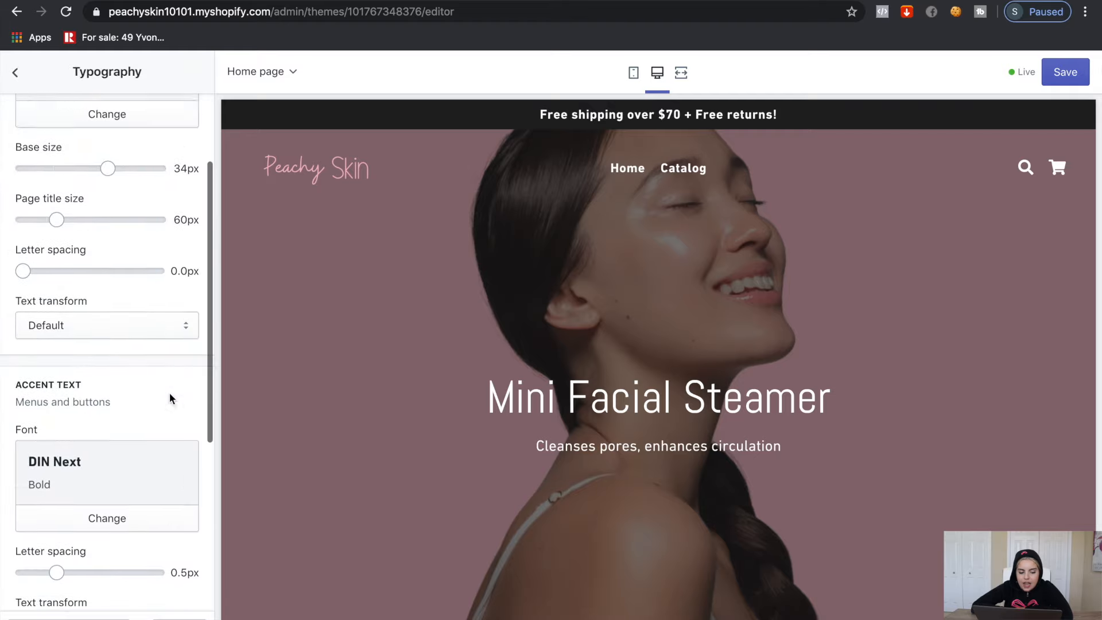
pyautogui.scroll(-3, 170, 395)
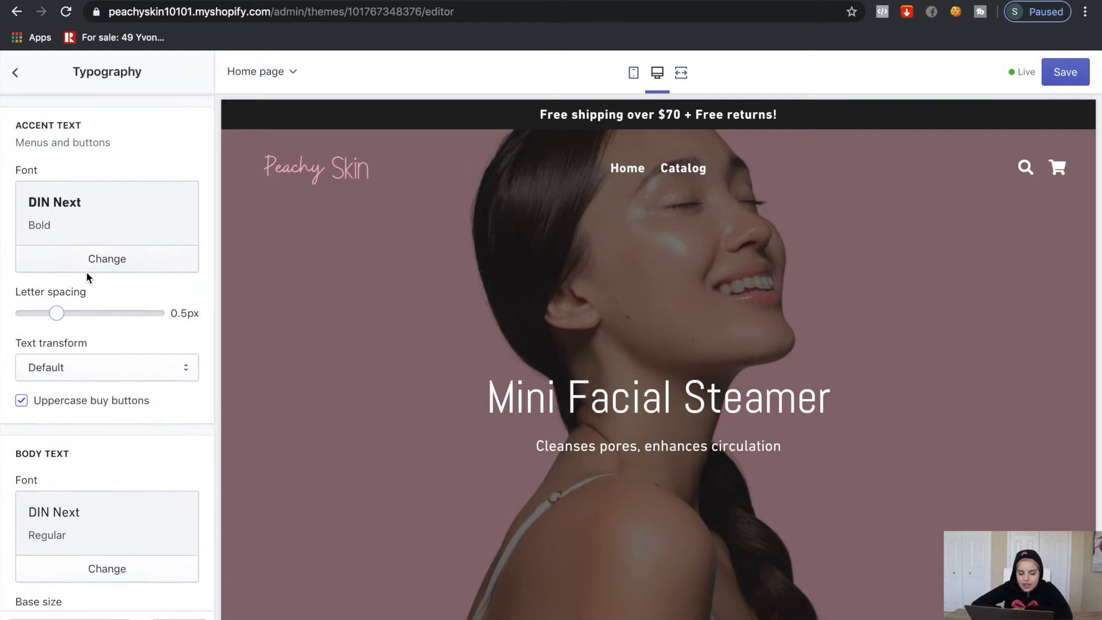
pyautogui.click(85, 257)
pyautogui.click(75, 110)
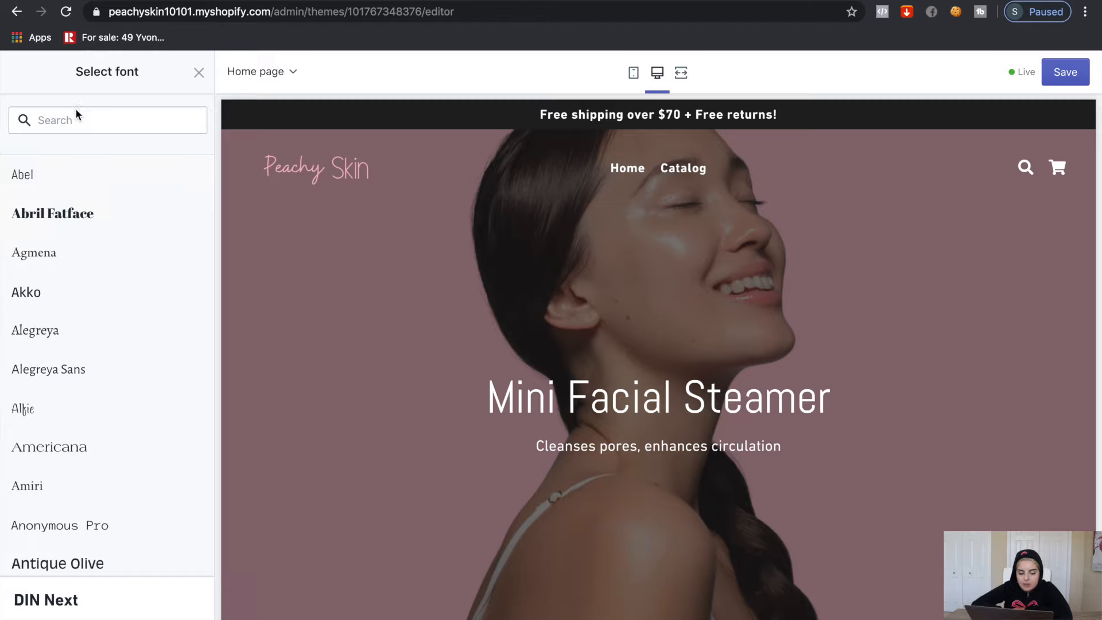
pyautogui.write('open sans')
pyautogui.click(86, 218)
pyautogui.click(91, 596)
pyautogui.click(91, 477)
pyautogui.click(171, 595)
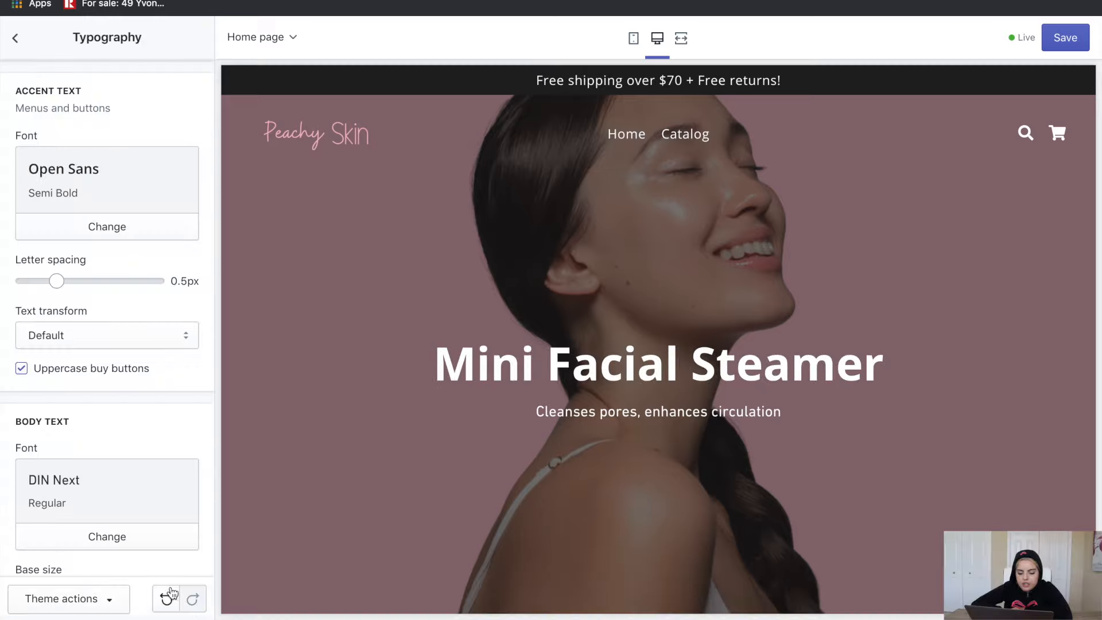
# Set the Body text font to Open Sans Regular
pyautogui.scroll(-2, 143, 450)
pyautogui.click(138, 497)
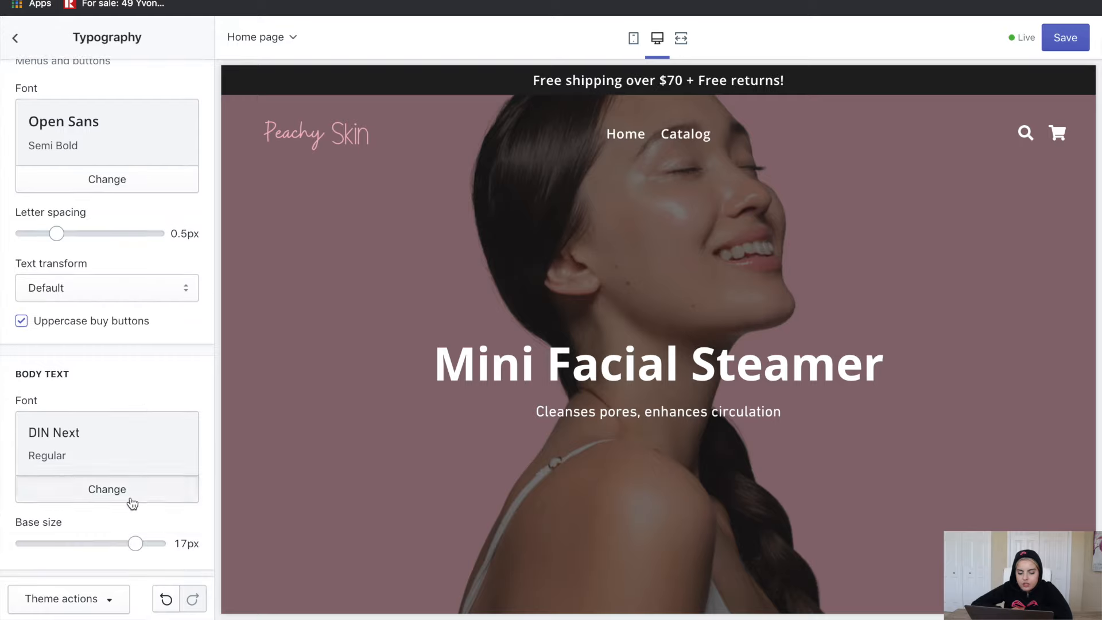
pyautogui.click(73, 178)
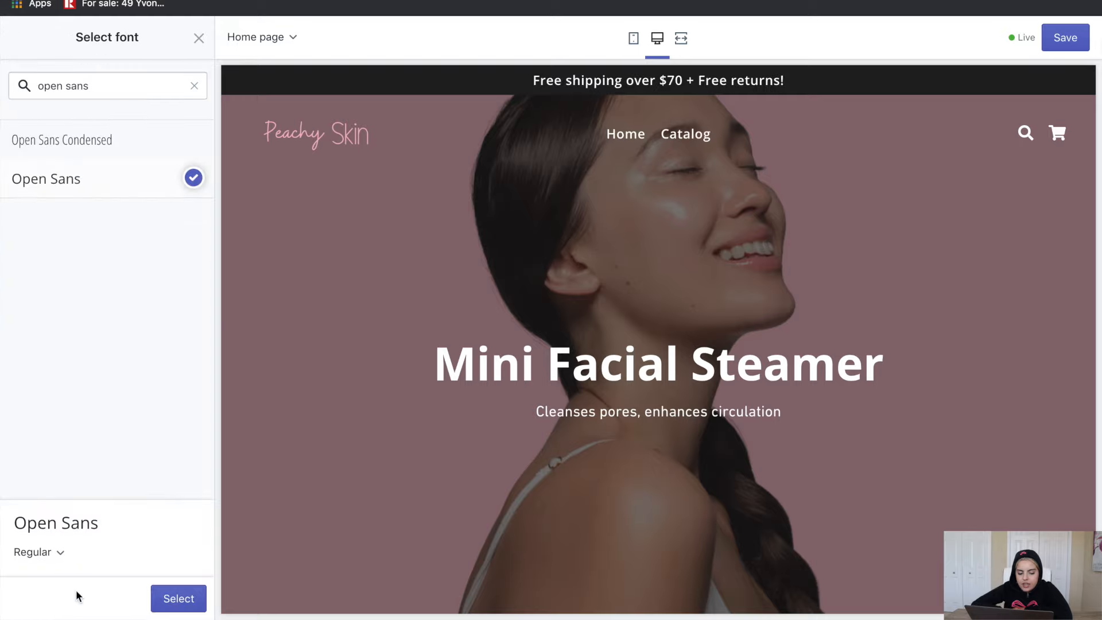
pyautogui.click(178, 610)
pyautogui.scroll(5, 143, 402)
pyautogui.click(15, 35)
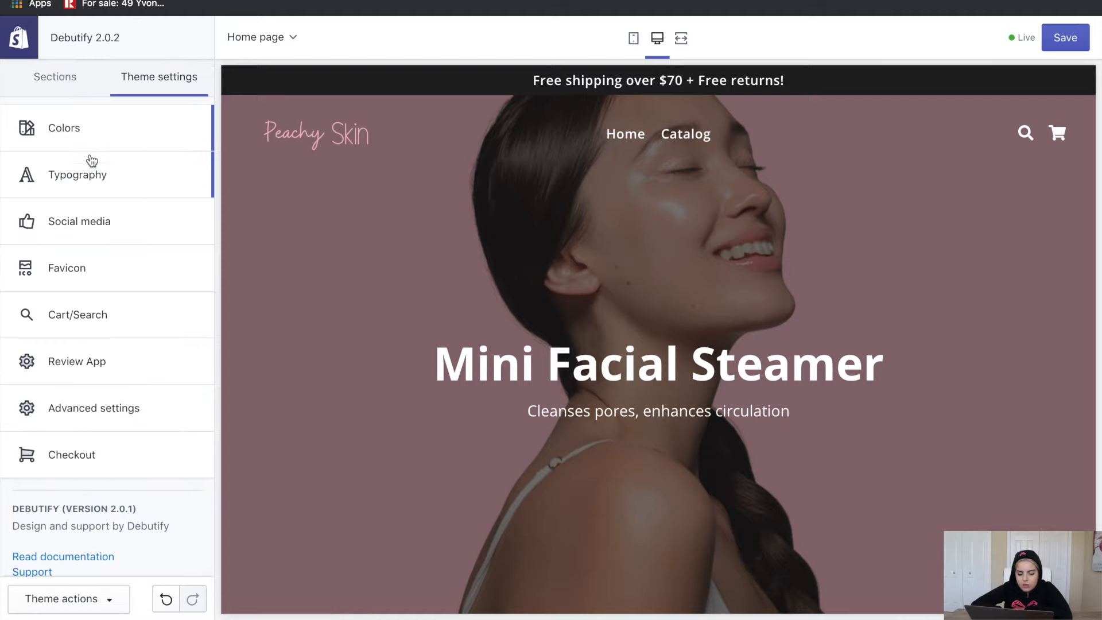
# Uncheck Share on Facebook and Tweet on Twitter in the Social media settings
pyautogui.click(92, 224)
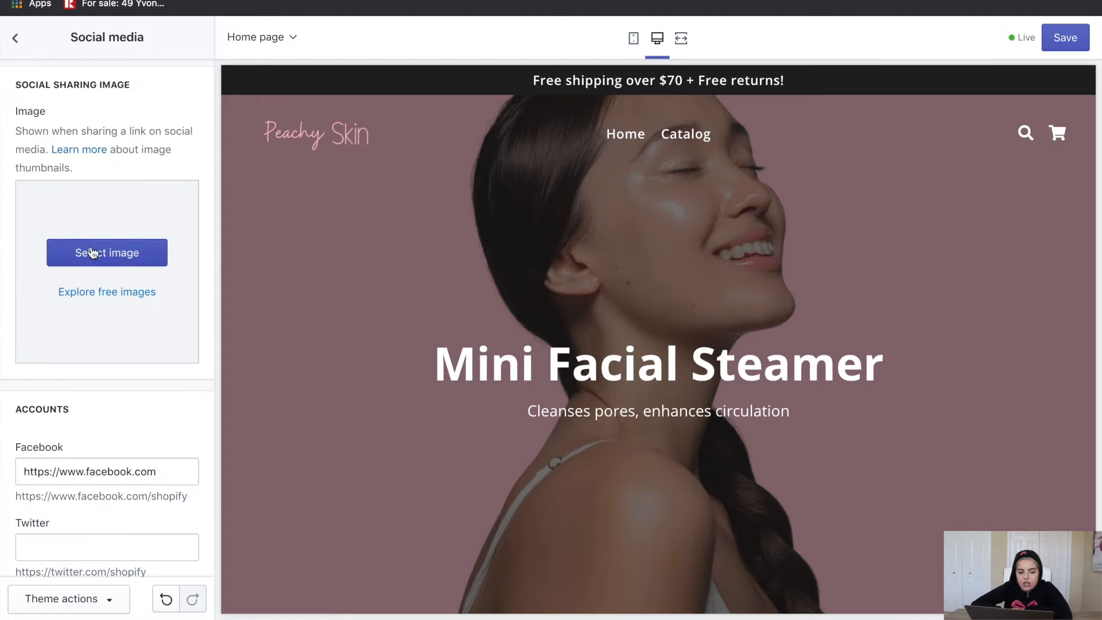
pyautogui.scroll(-2, 92, 250)
pyautogui.scroll(-1, 92, 253)
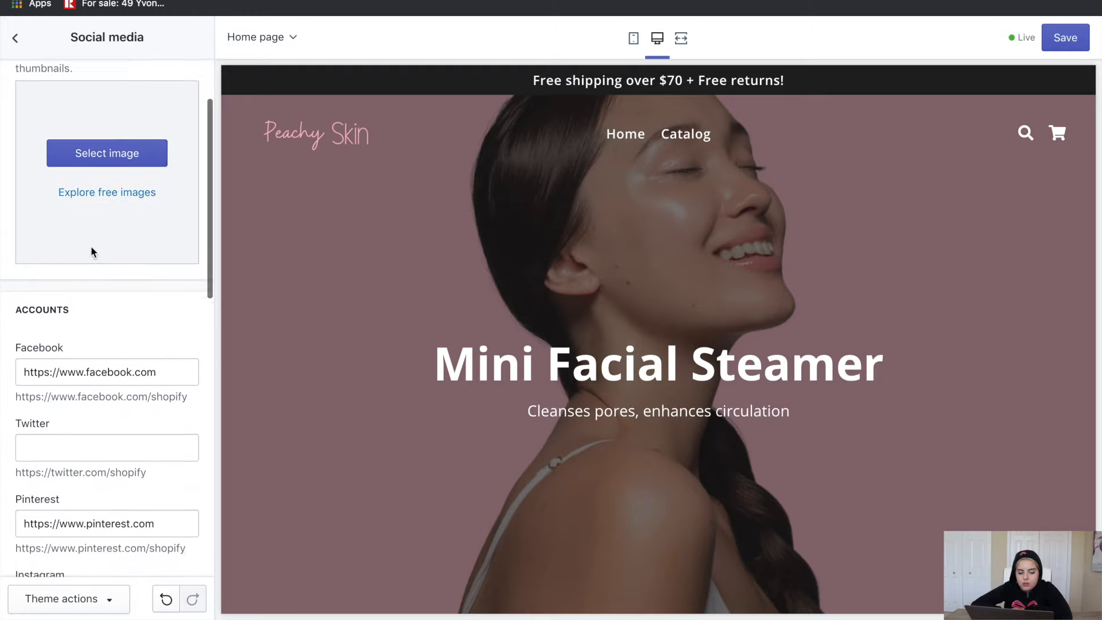
pyautogui.scroll(2, 92, 252)
pyautogui.scroll(-3, 92, 250)
pyautogui.scroll(1, 116, 217)
pyautogui.scroll(-2, 117, 211)
pyautogui.scroll(-10, 117, 210)
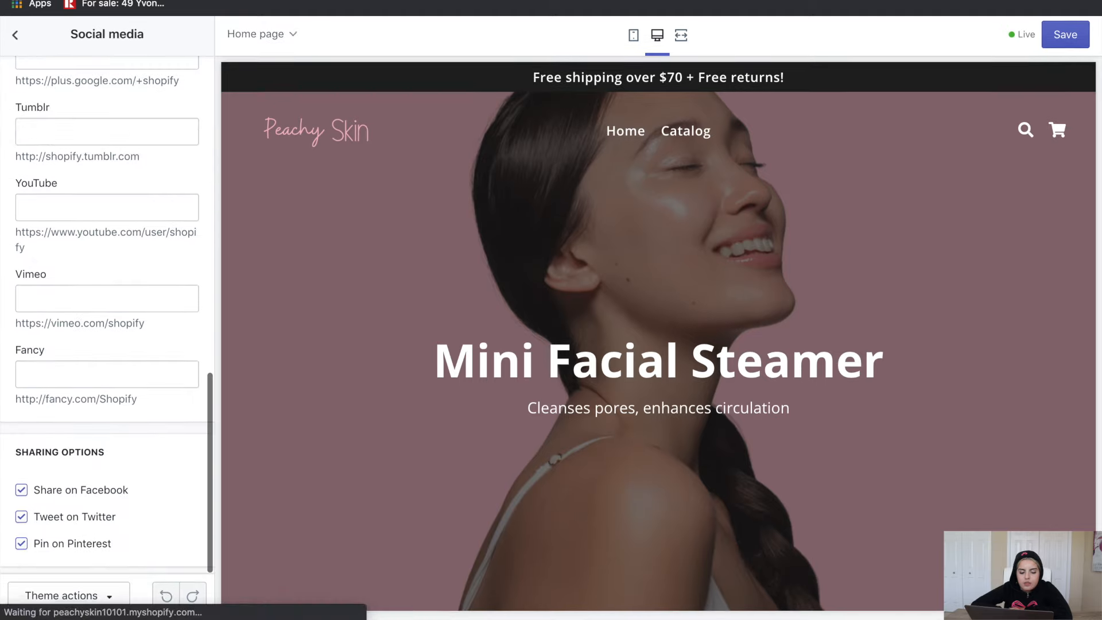
pyautogui.click(21, 493)
pyautogui.click(21, 520)
pyautogui.scroll(14, 77, 490)
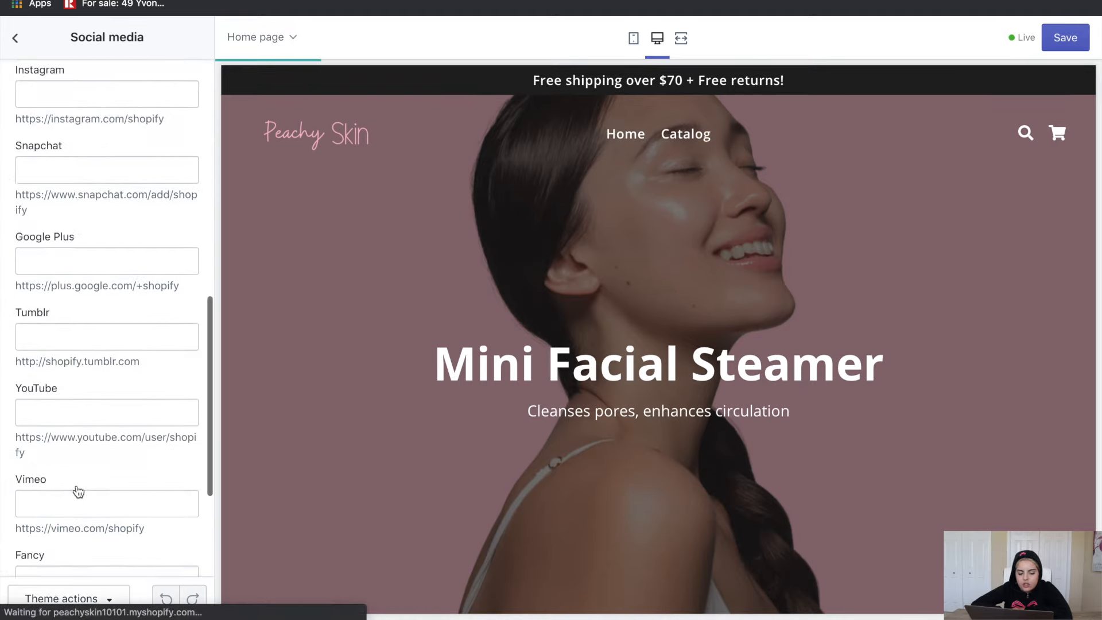
pyautogui.click(14, 38)
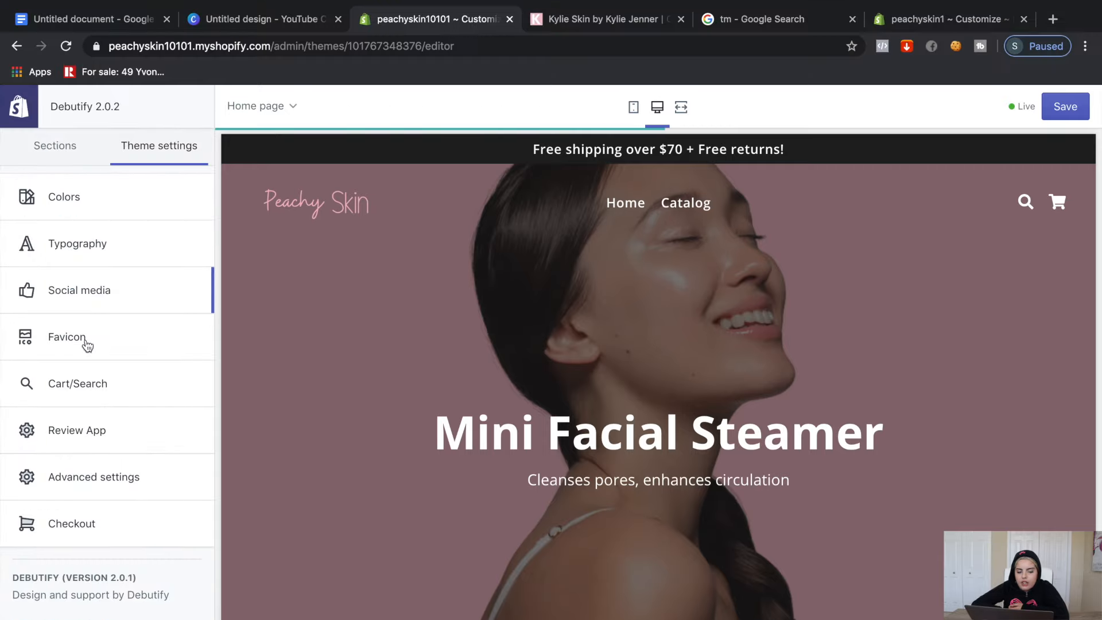
# Set the Peachy Skin logo as the store's favicon
pyautogui.click(86, 278)
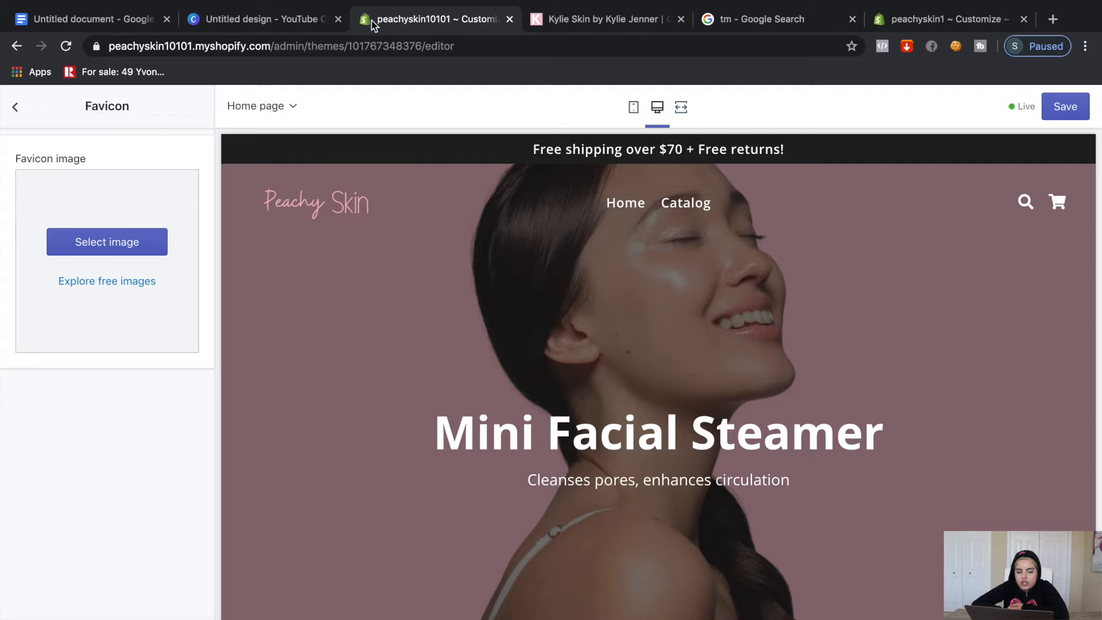
pyautogui.click(146, 244)
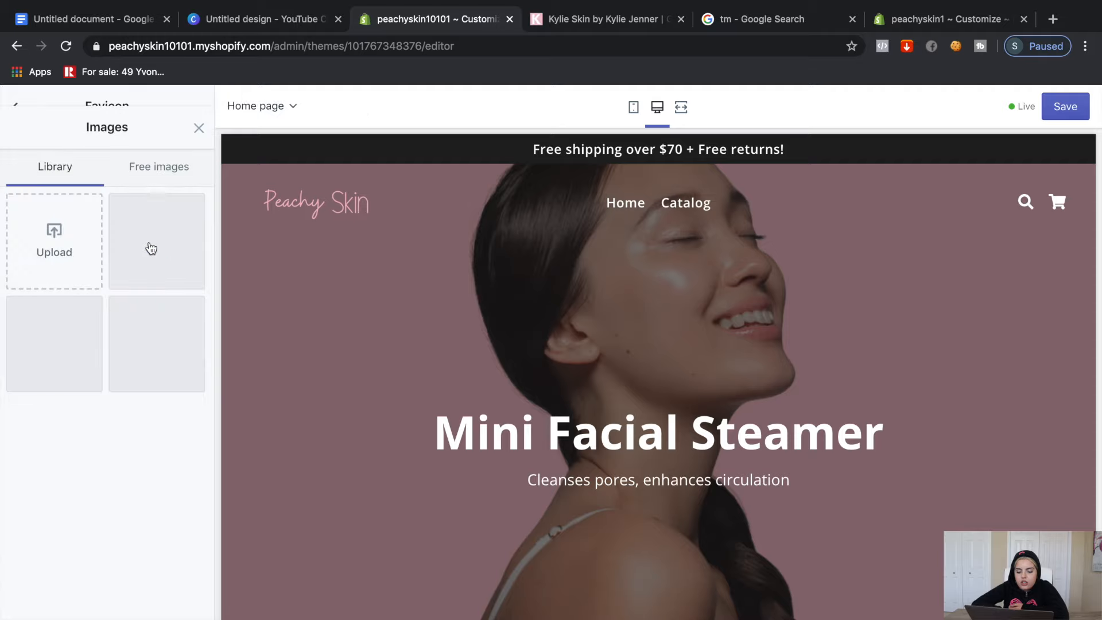
pyautogui.click(161, 298)
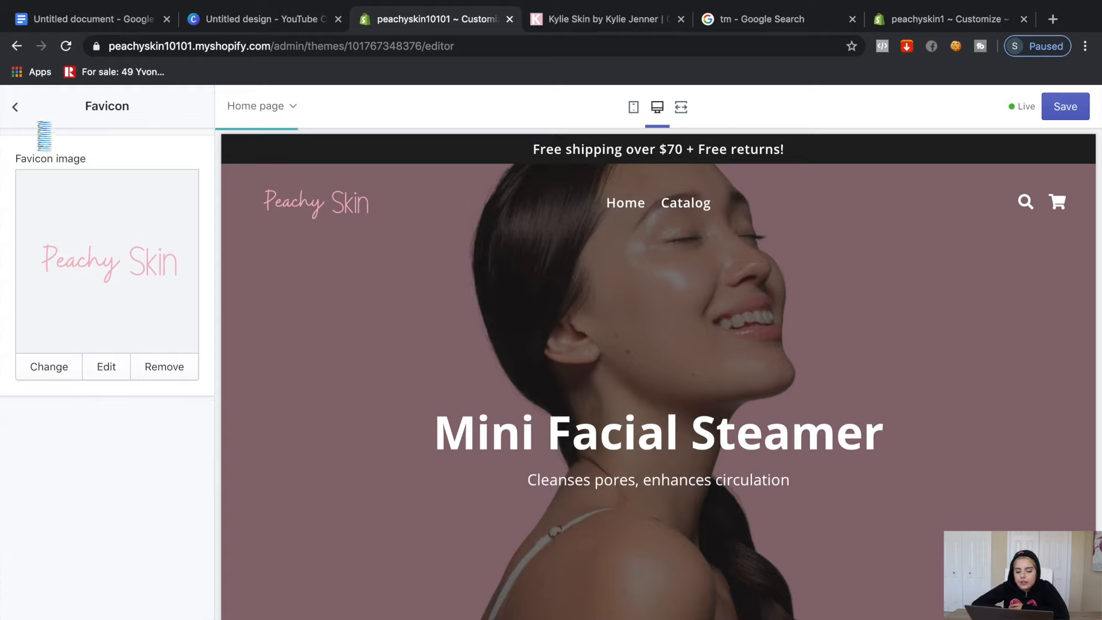
pyautogui.click(15, 107)
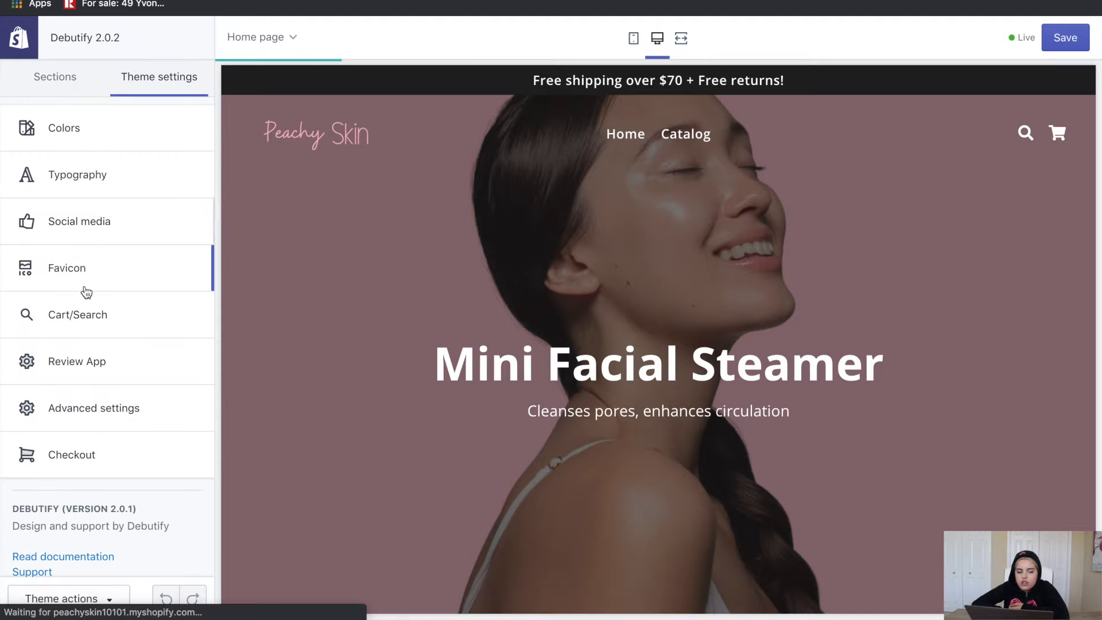
pyautogui.click(91, 315)
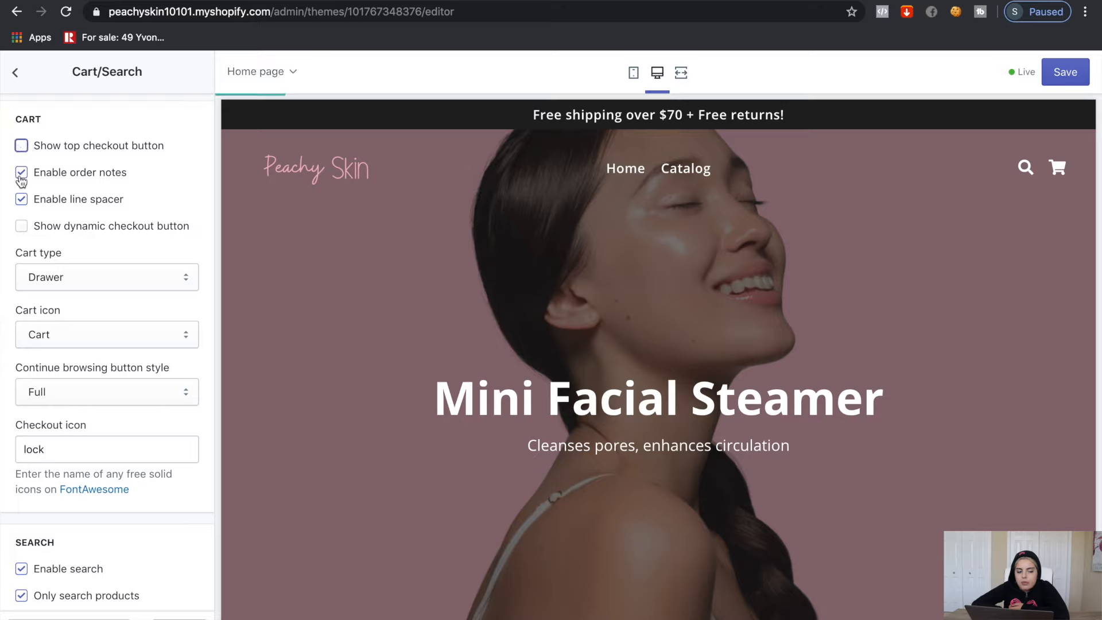
# Change the Cart type to Page
pyautogui.click(49, 278)
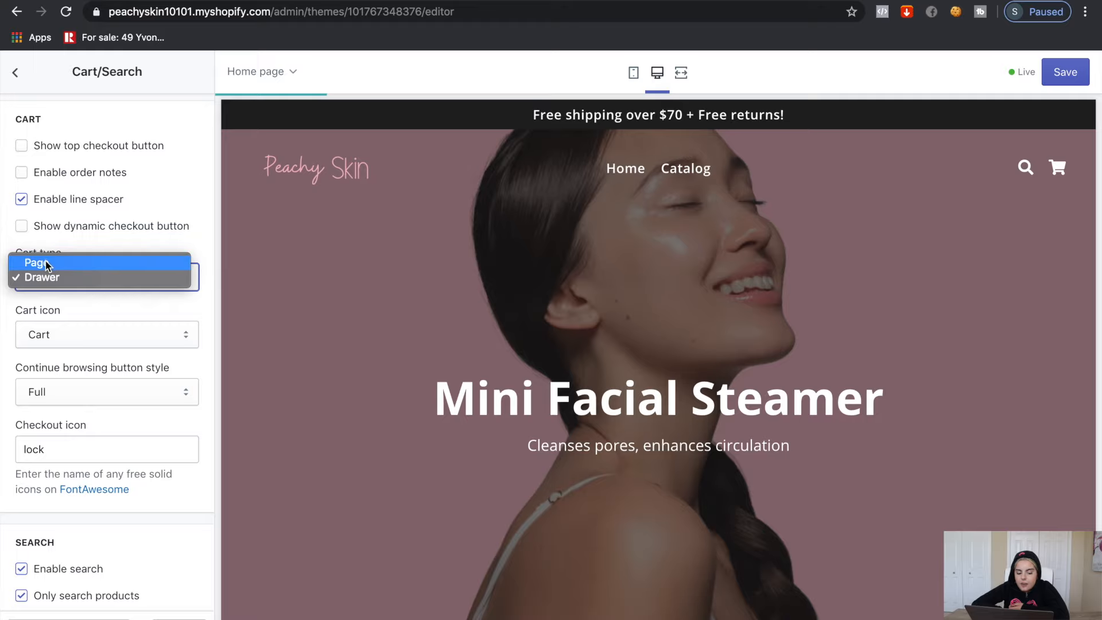
pyautogui.click(50, 277)
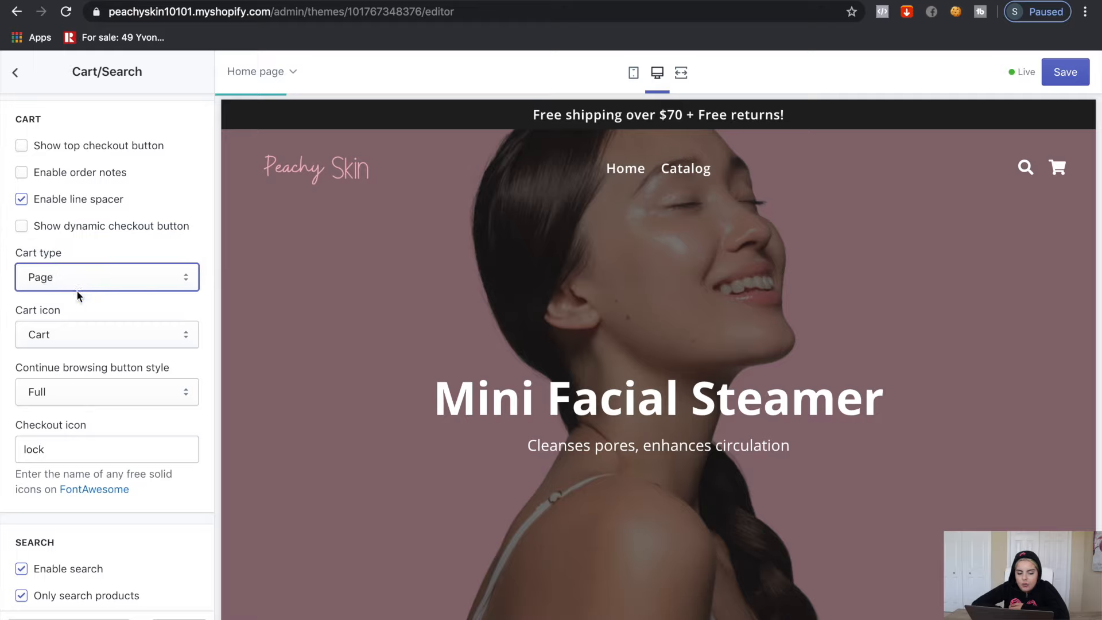
pyautogui.click(16, 73)
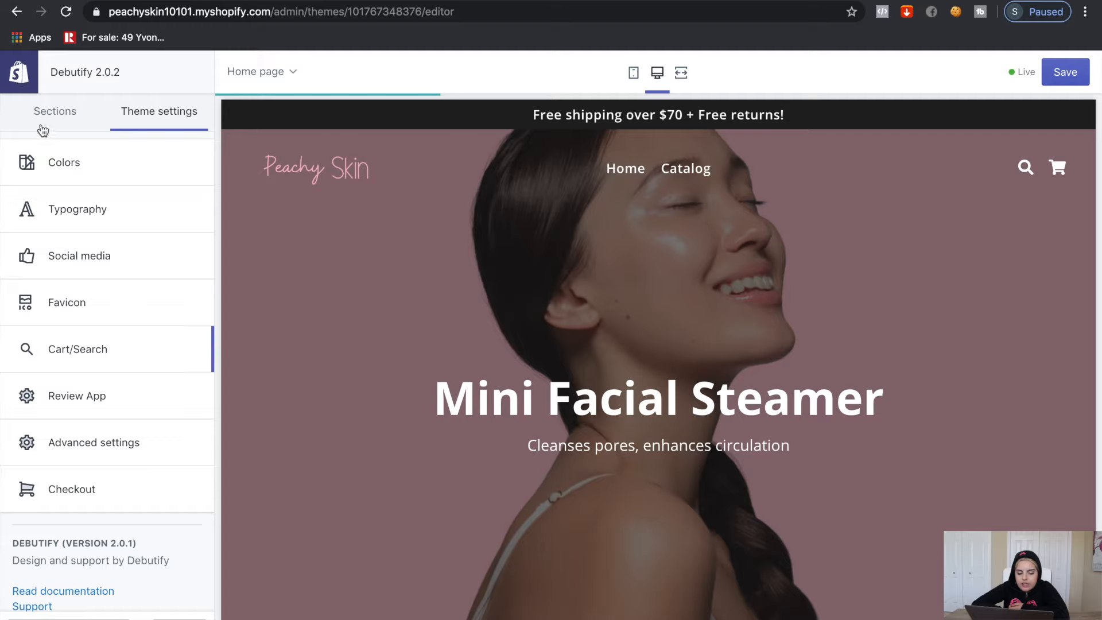
# Replace the announcement bar text with 'FREE WORLDWIDE SHIPPING'
pyautogui.click(96, 443)
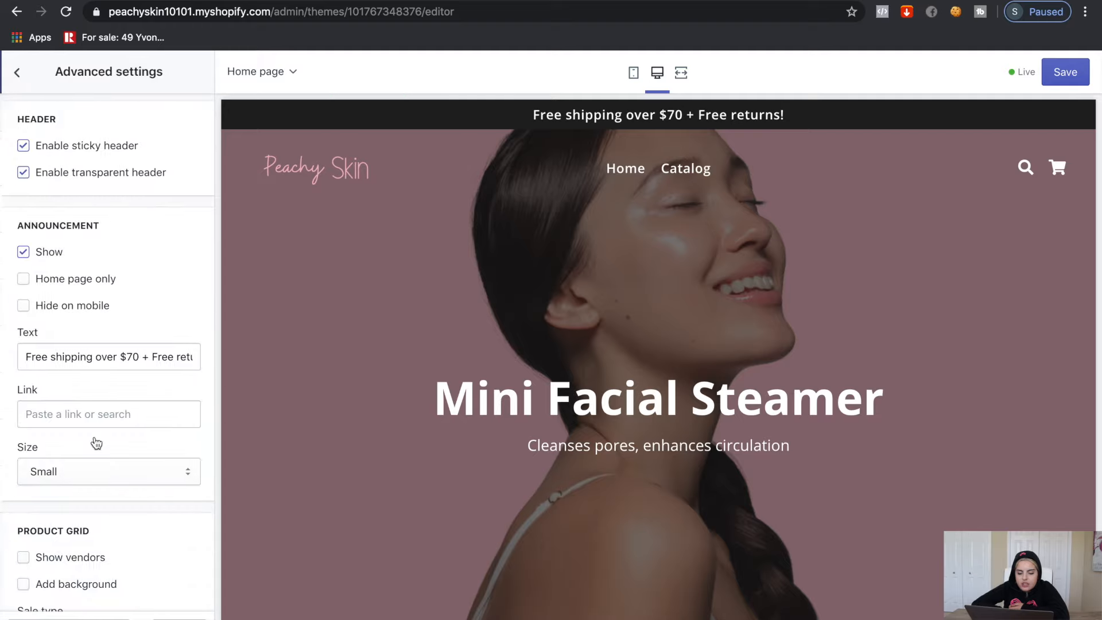
pyautogui.tripleClick(165, 360)
pyautogui.press('BackSpace')
pyautogui.write('FREE WORLDWIDE SHIPPING')
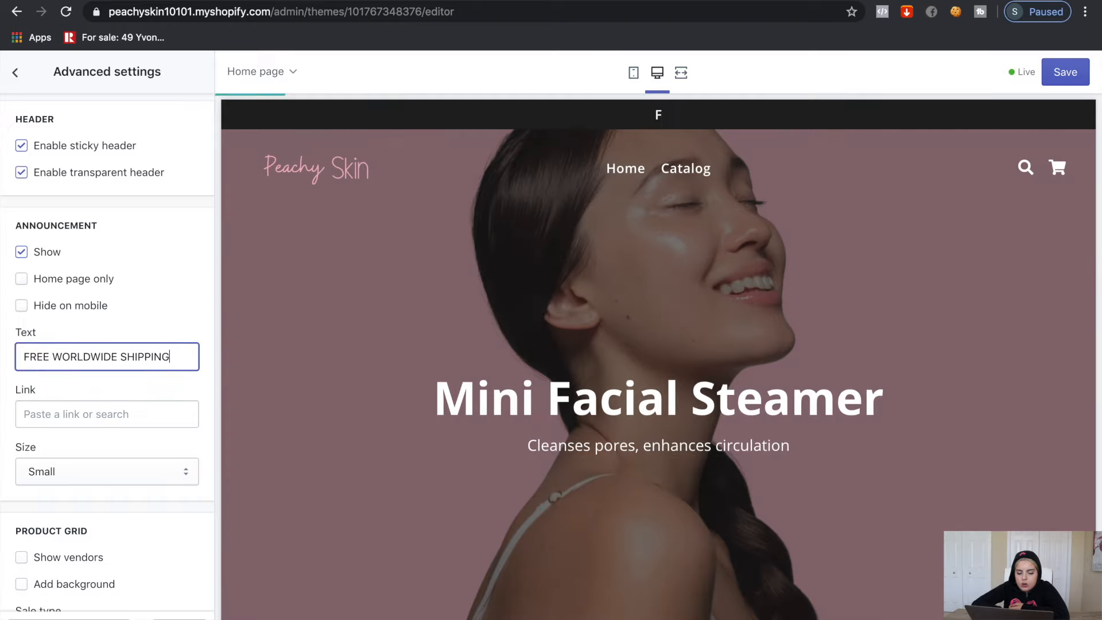
# Turn off breadcrumbs and the back-to-top button in the advanced settings
pyautogui.scroll(-10, 171, 383)
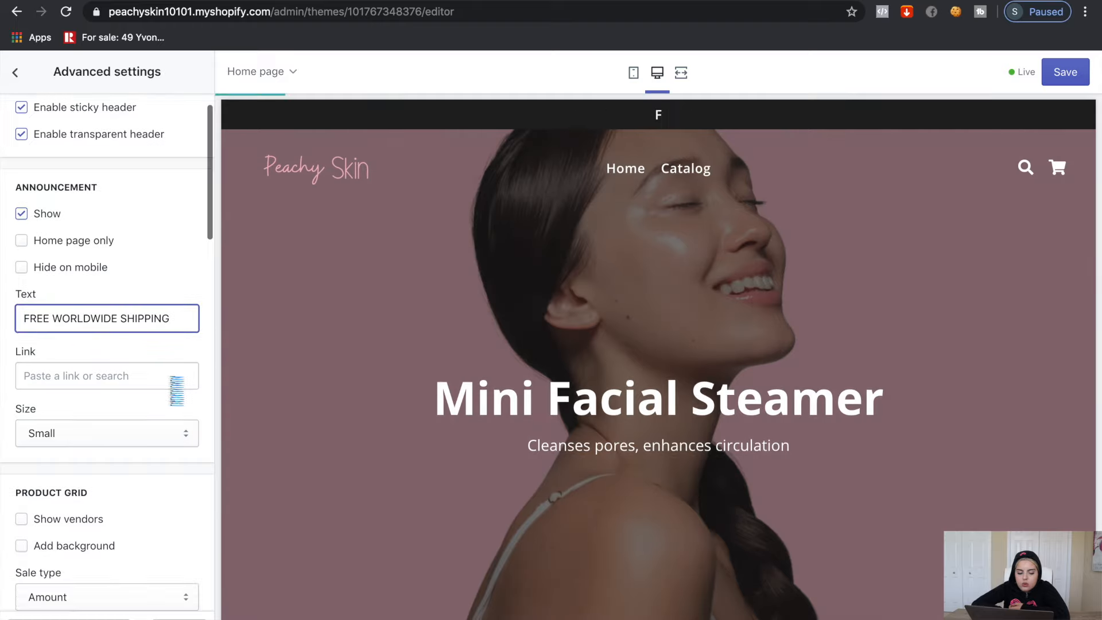
pyautogui.scroll(-1, 171, 384)
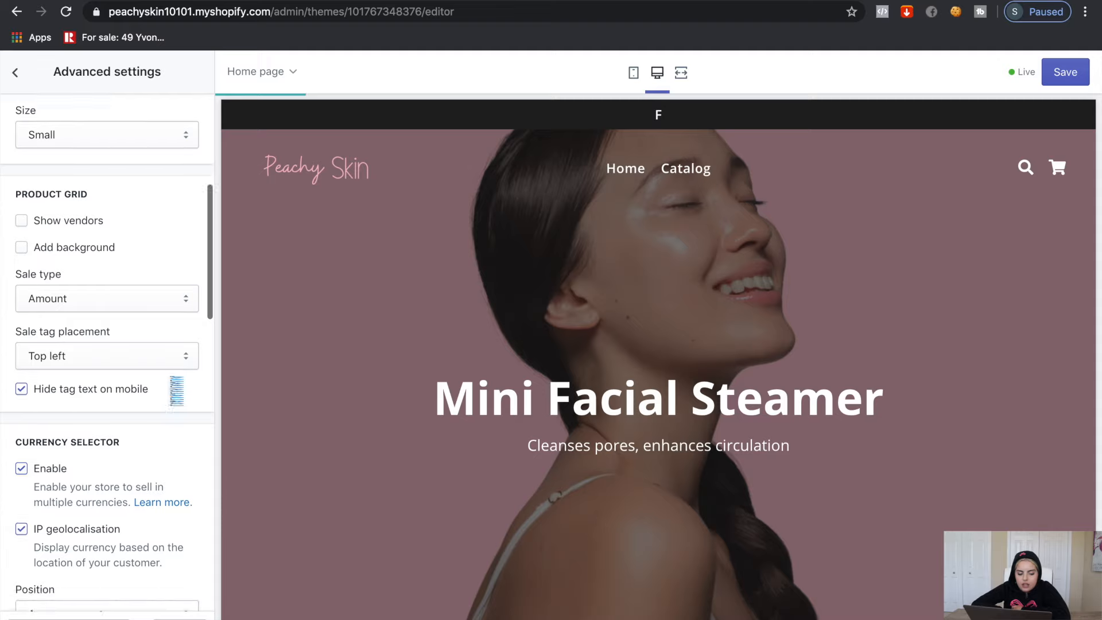
pyautogui.scroll(-6, 175, 388)
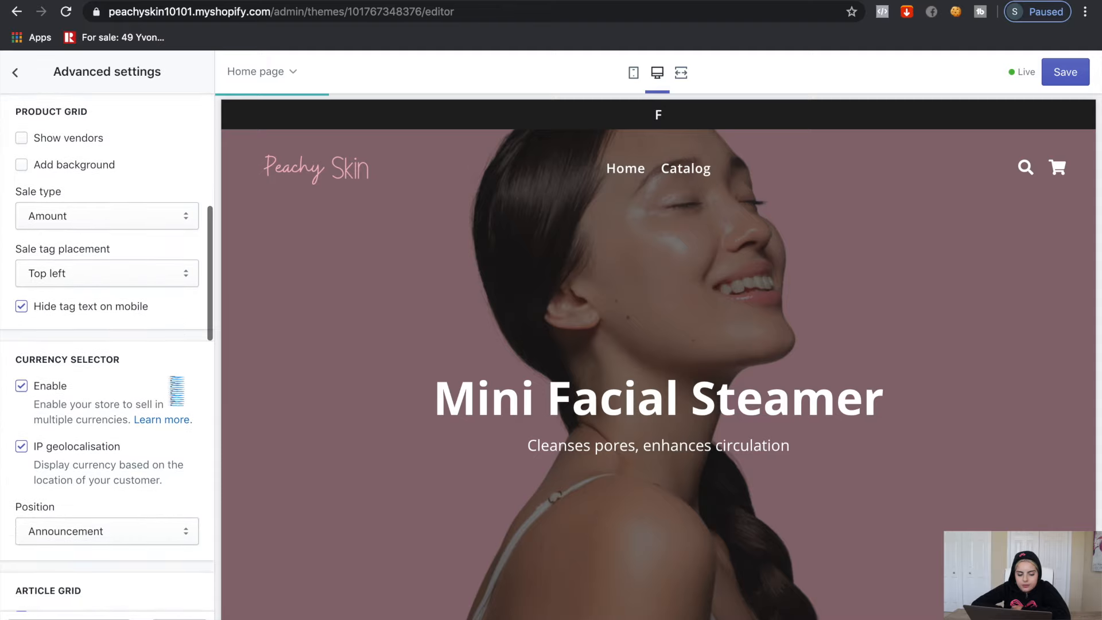
pyautogui.scroll(-12, 173, 385)
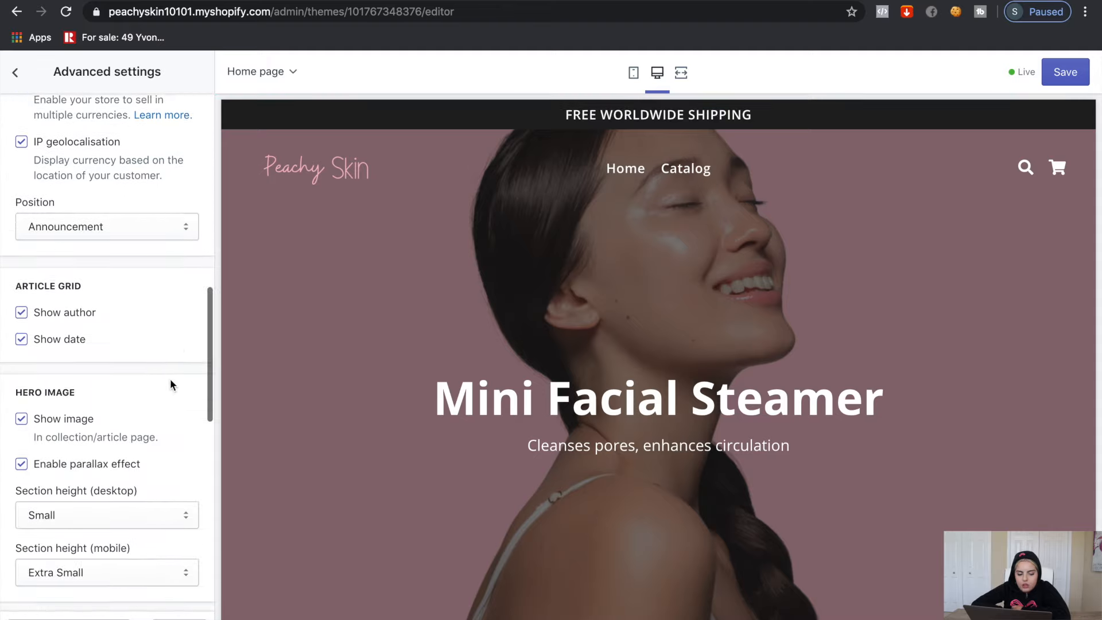
pyautogui.scroll(-11, 171, 383)
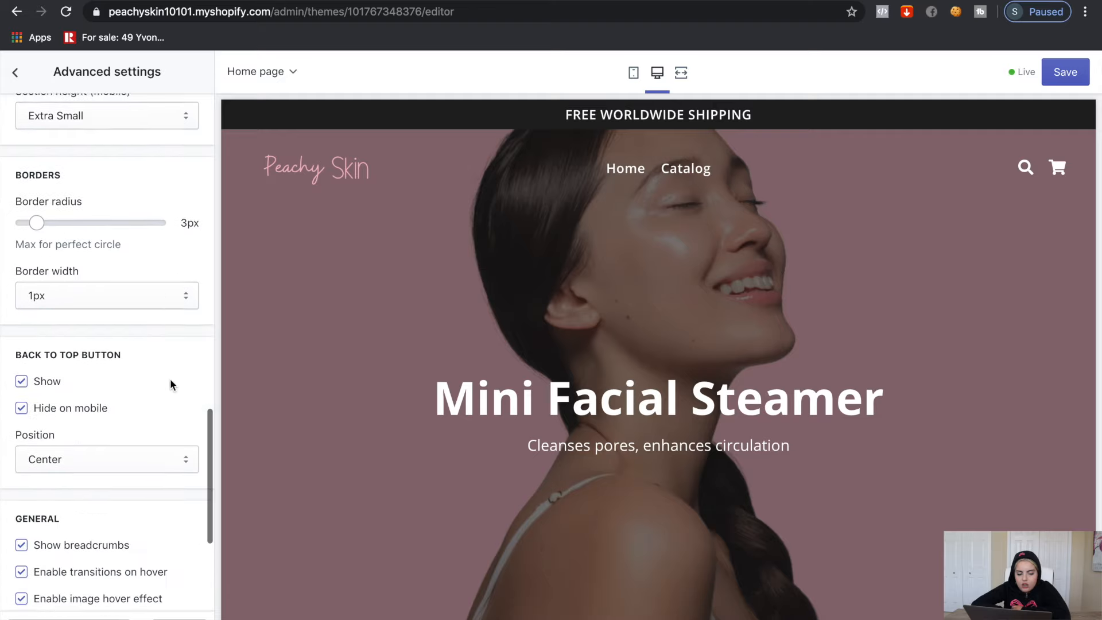
pyautogui.scroll(-3, 171, 384)
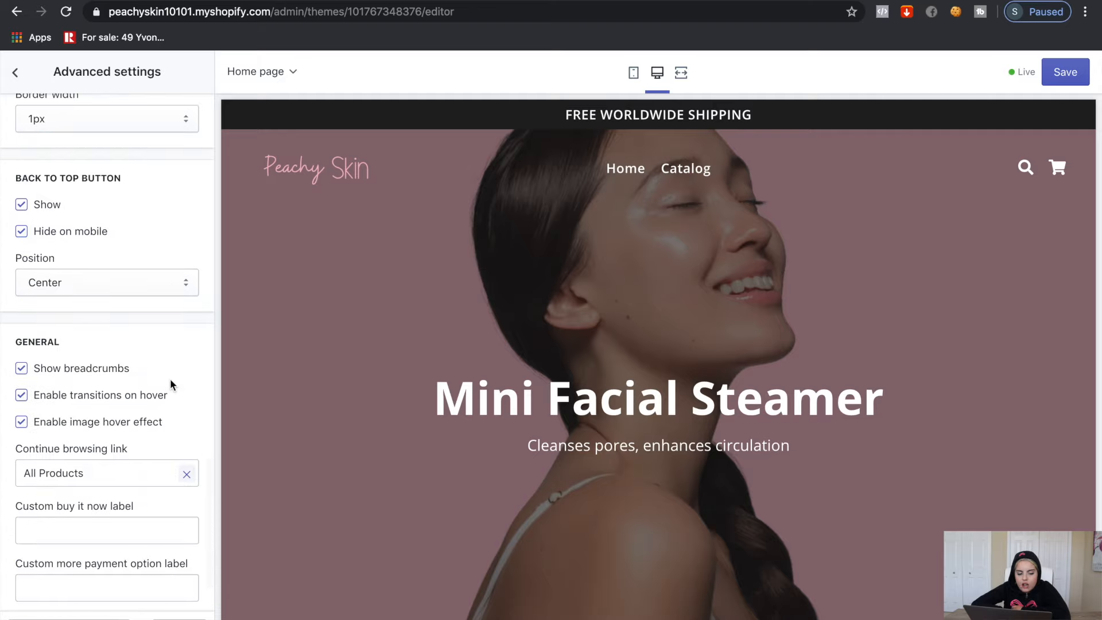
pyautogui.scroll(-2, 170, 383)
pyautogui.click(21, 307)
pyautogui.scroll(5, 120, 430)
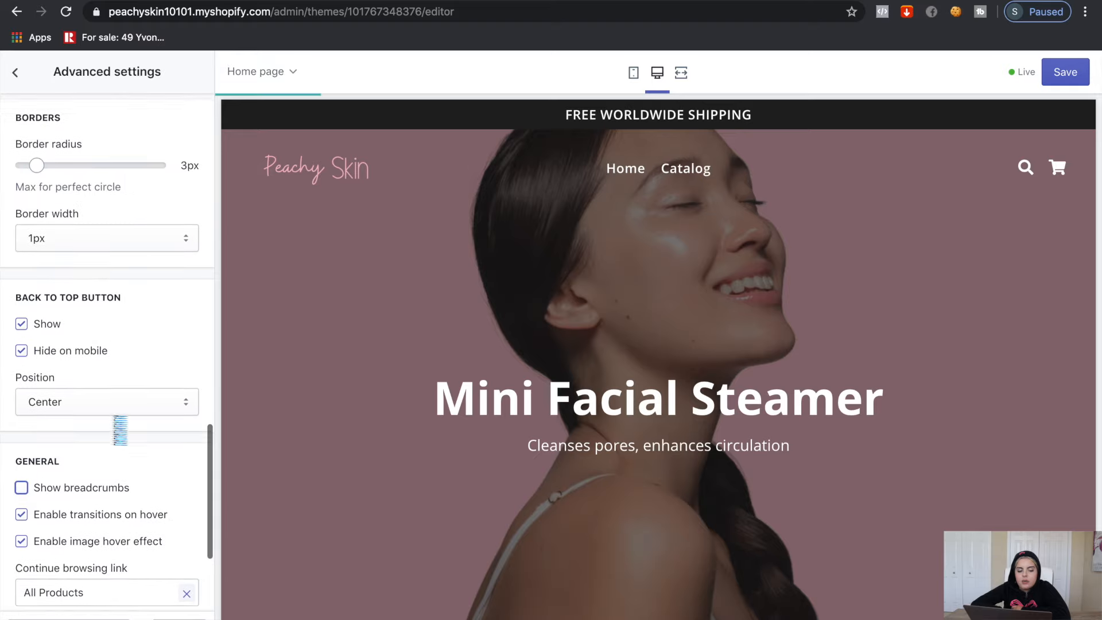
pyautogui.click(22, 352)
pyautogui.click(23, 325)
pyautogui.scroll(15, 118, 395)
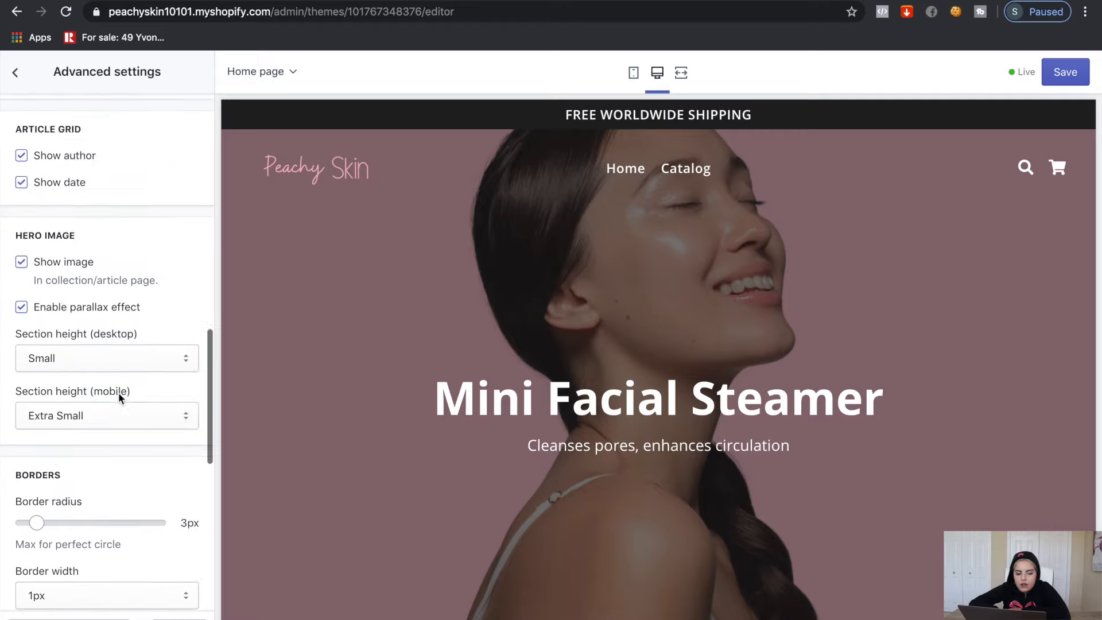
pyautogui.click(15, 75)
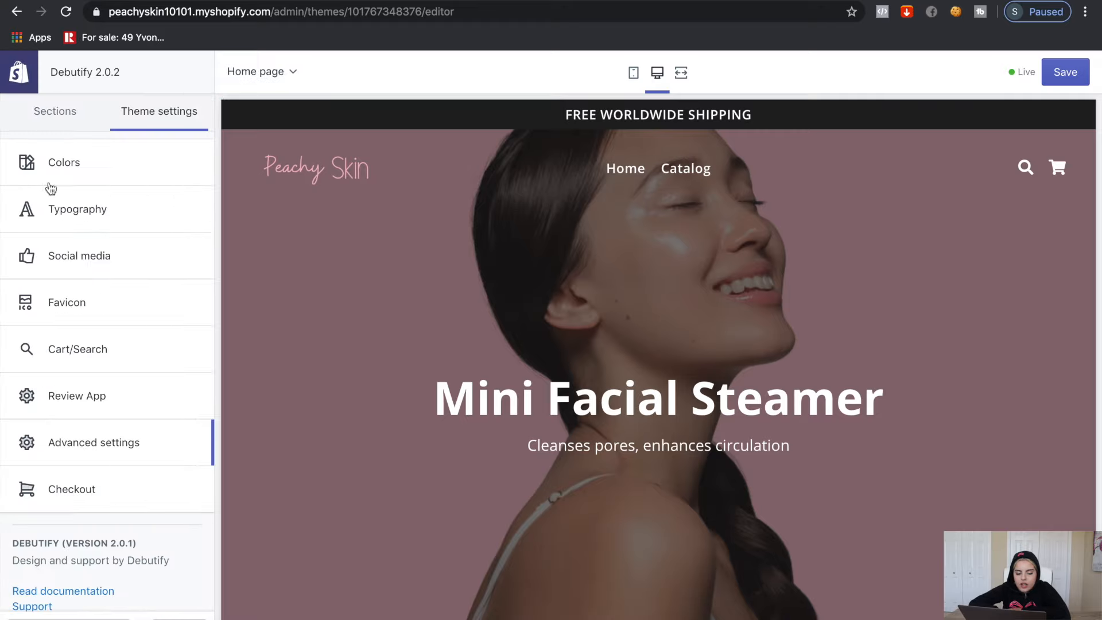
# Add the Peachy Skin logo to the checkout settings
pyautogui.click(95, 503)
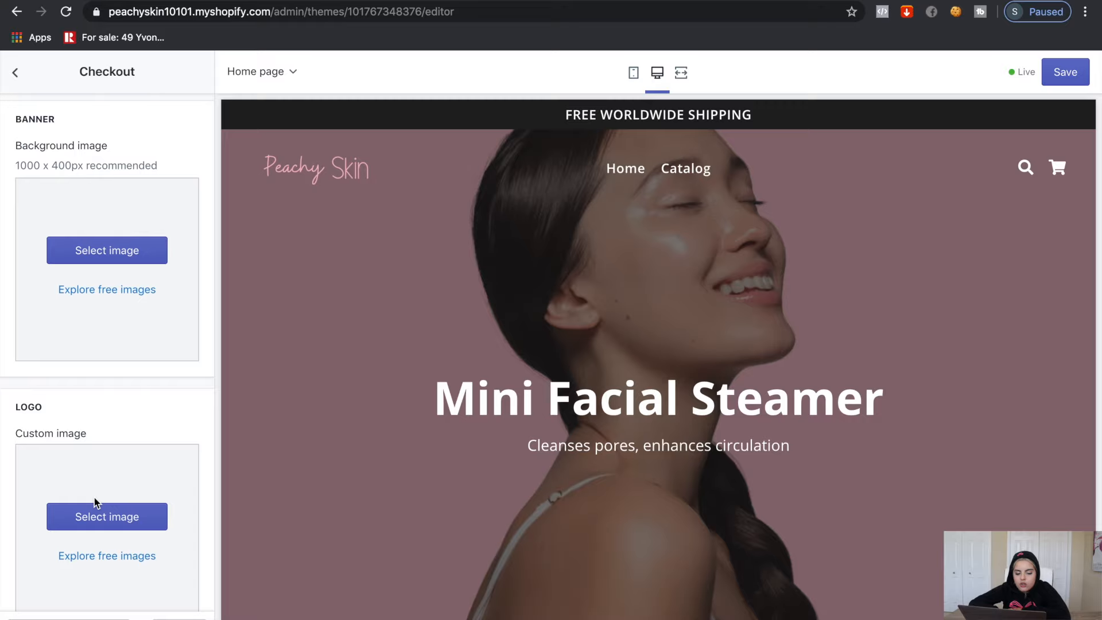
pyautogui.click(98, 520)
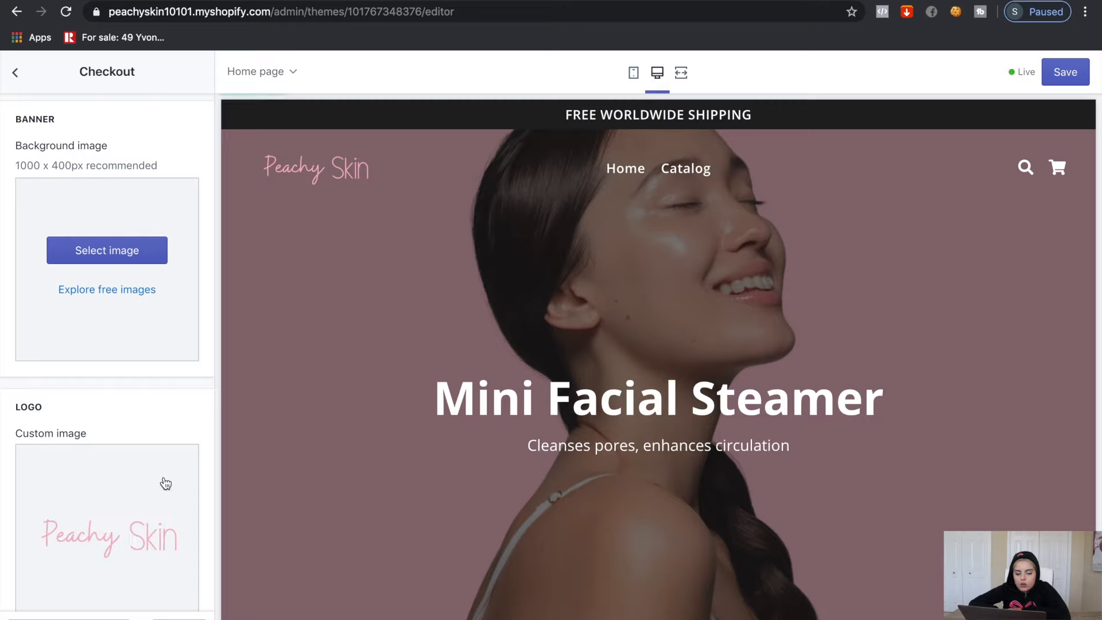
pyautogui.scroll(-8, 163, 483)
pyautogui.scroll(-5, 165, 484)
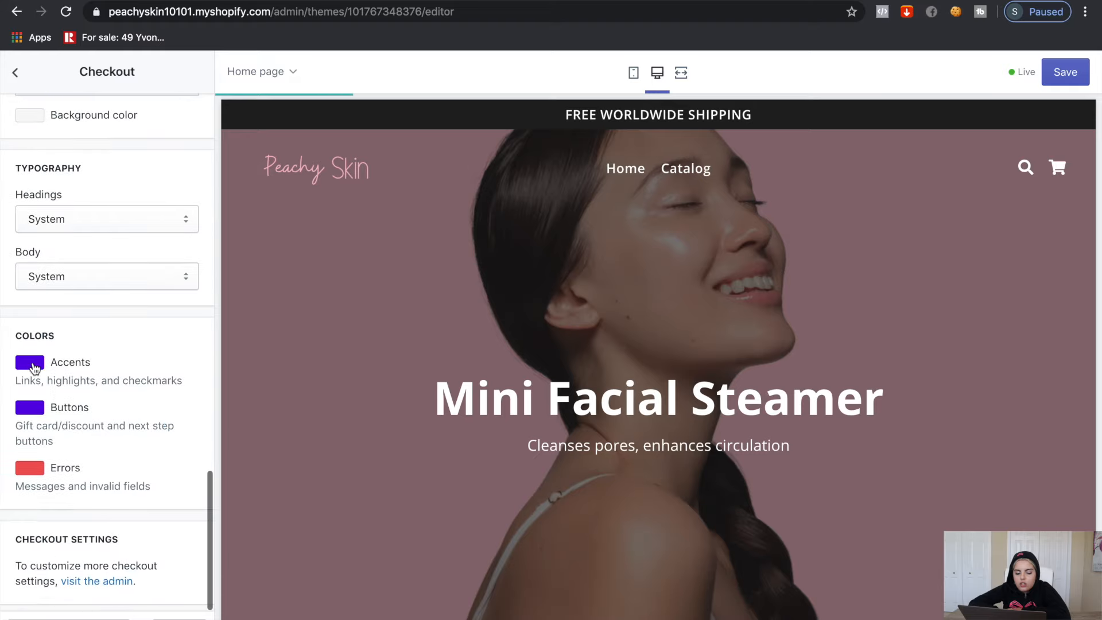
# Set the checkout Accents and Buttons colours to pink #F3B7C2
pyautogui.click(35, 368)
pyautogui.click(34, 581)
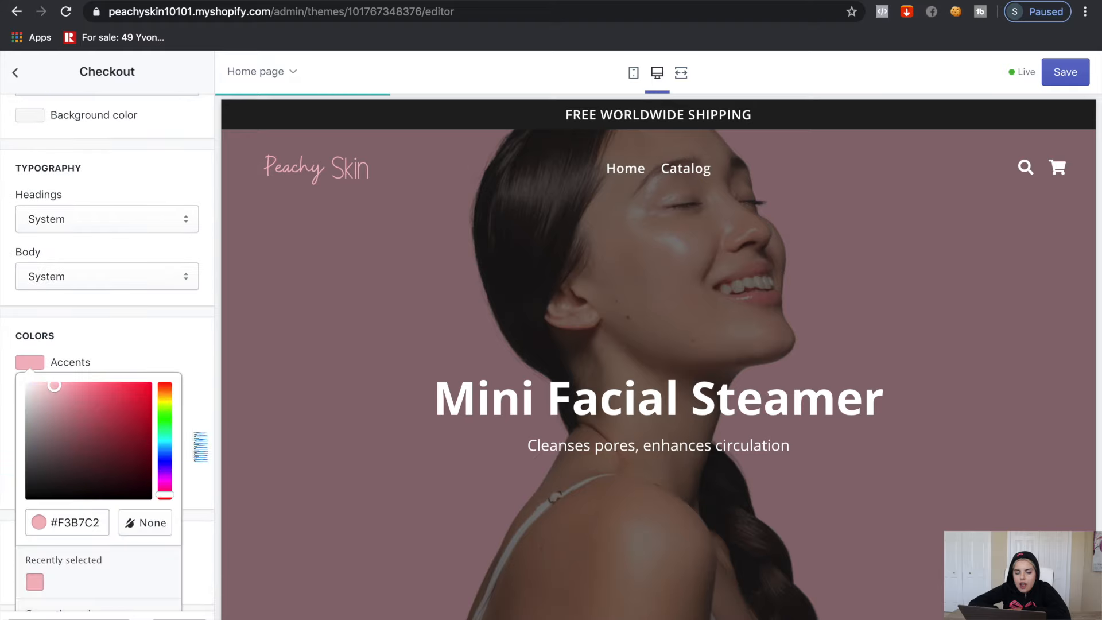
pyautogui.click(201, 447)
pyautogui.click(30, 406)
pyautogui.scroll(-2, 39, 577)
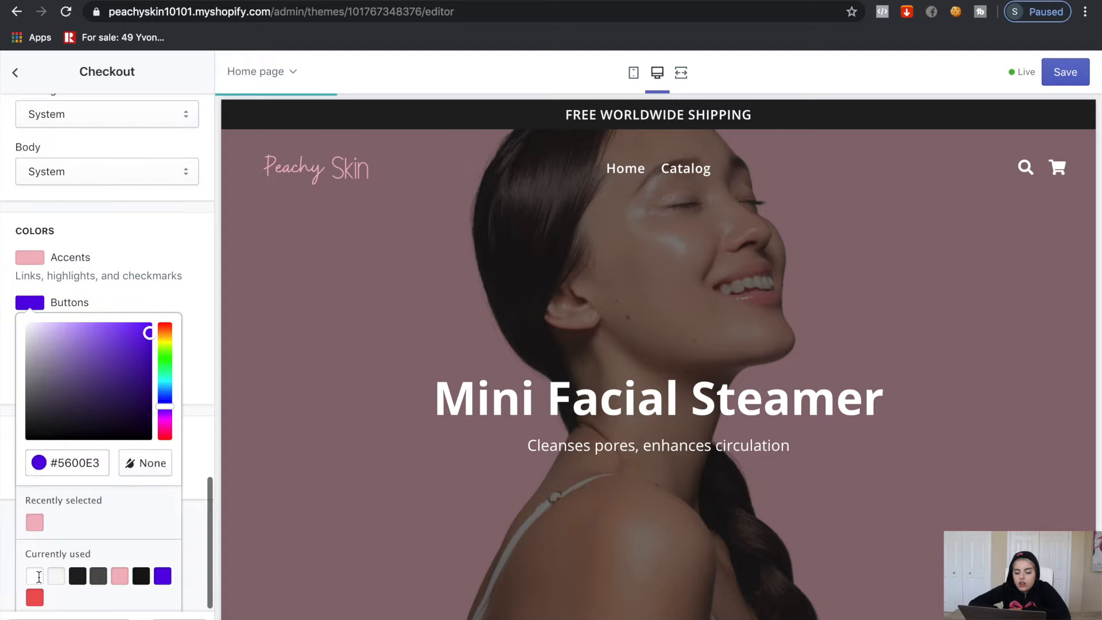
pyautogui.click(34, 521)
pyautogui.click(207, 472)
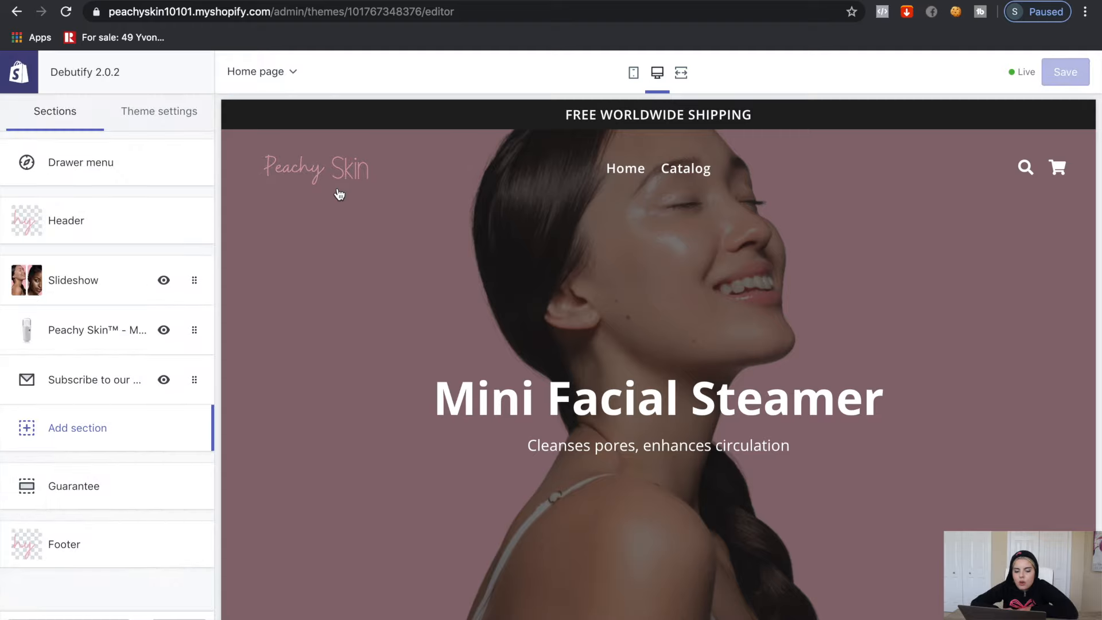
# Switch the preview to the Mini Facial Steamer product page and look it over
pyautogui.click(290, 71)
pyautogui.click(283, 149)
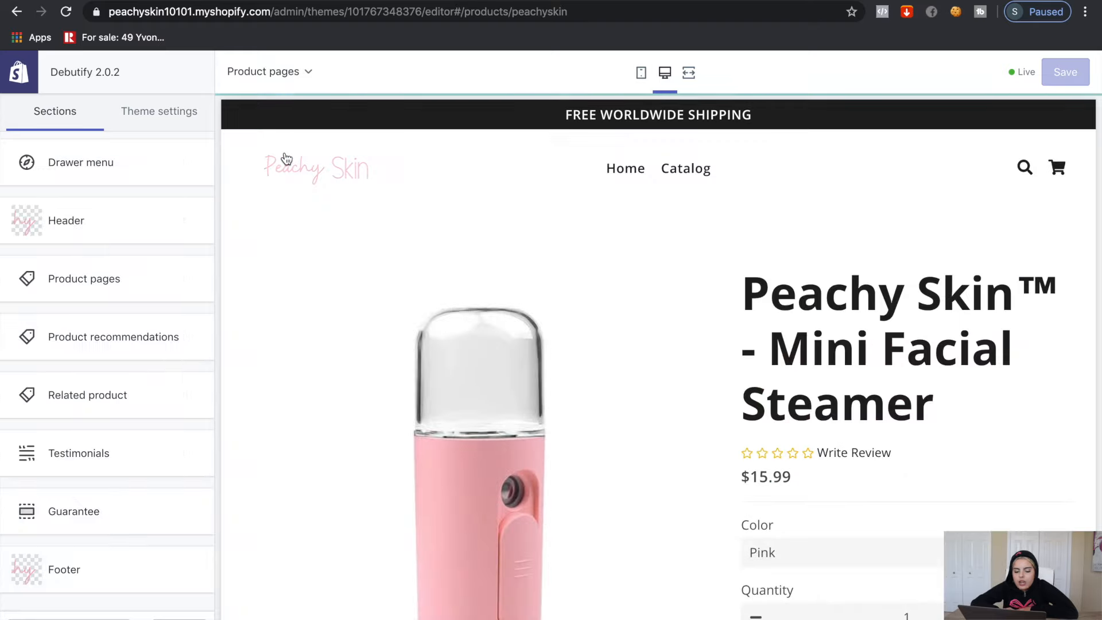
pyautogui.scroll(-10, 363, 254)
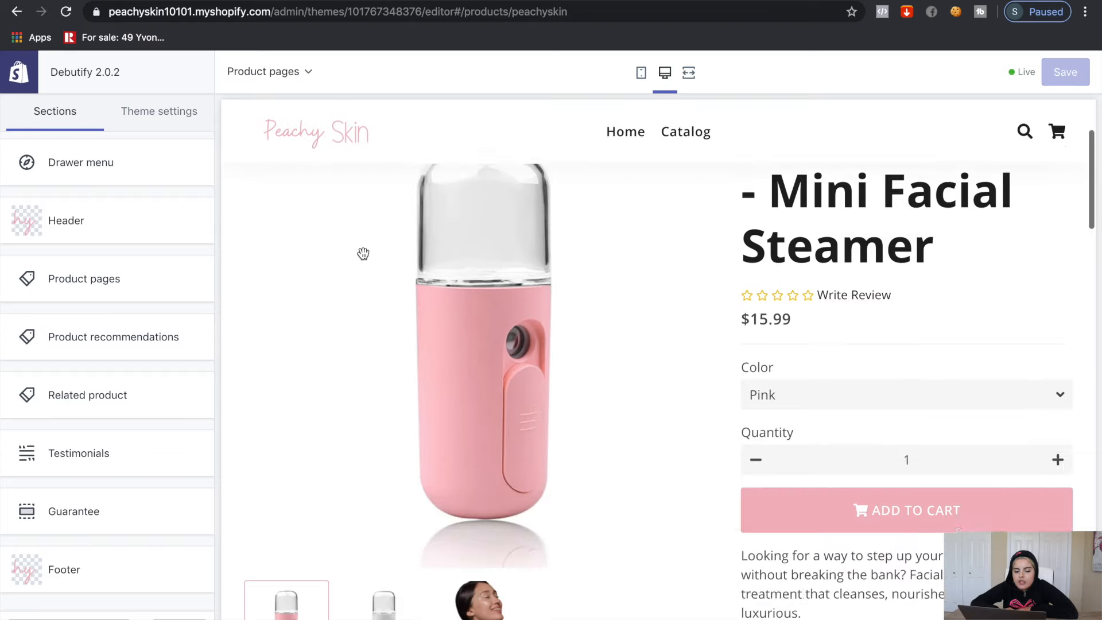
pyautogui.scroll(3, 363, 254)
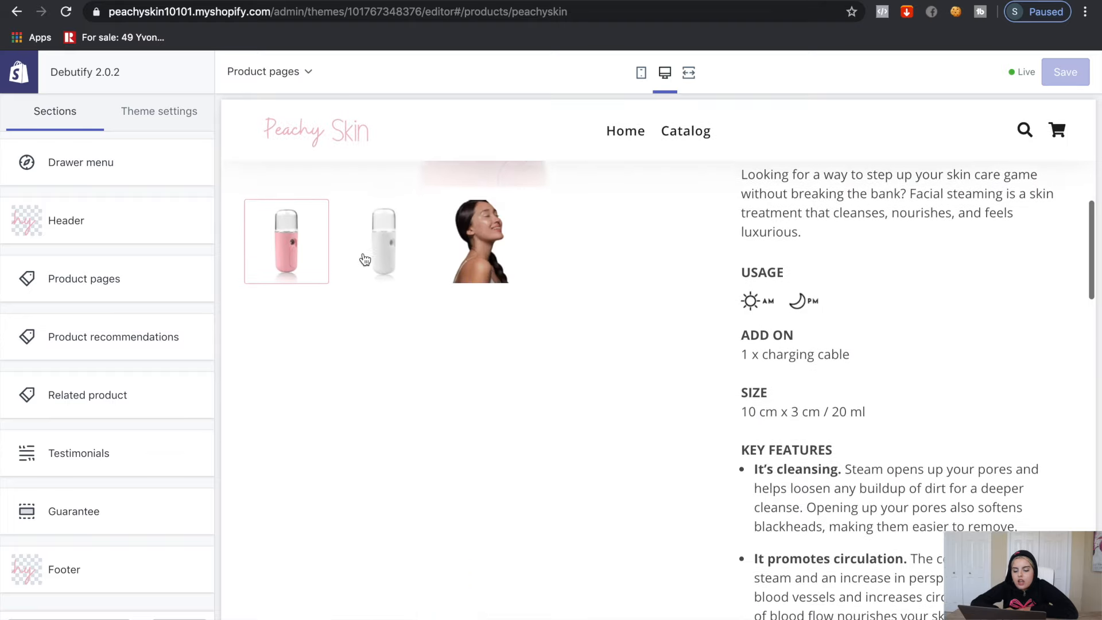
pyautogui.scroll(-5, 365, 257)
pyautogui.scroll(-5, 365, 259)
pyautogui.scroll(5, 363, 258)
pyautogui.scroll(-2, 363, 258)
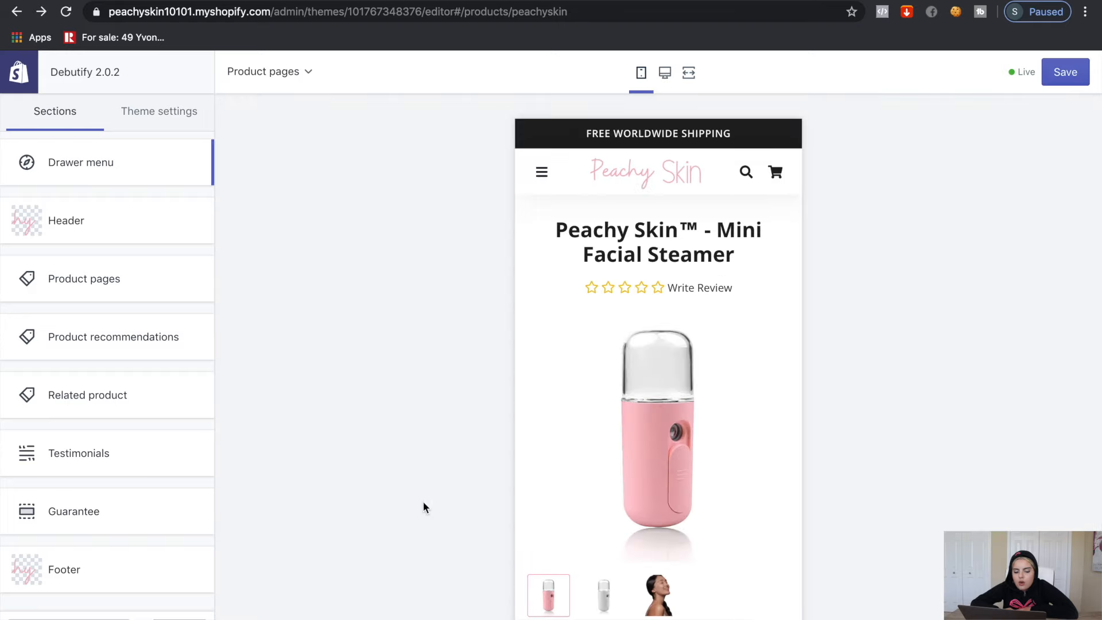
# Check the drawer menu settings, then bring up the Product pages settings
pyautogui.click(92, 163)
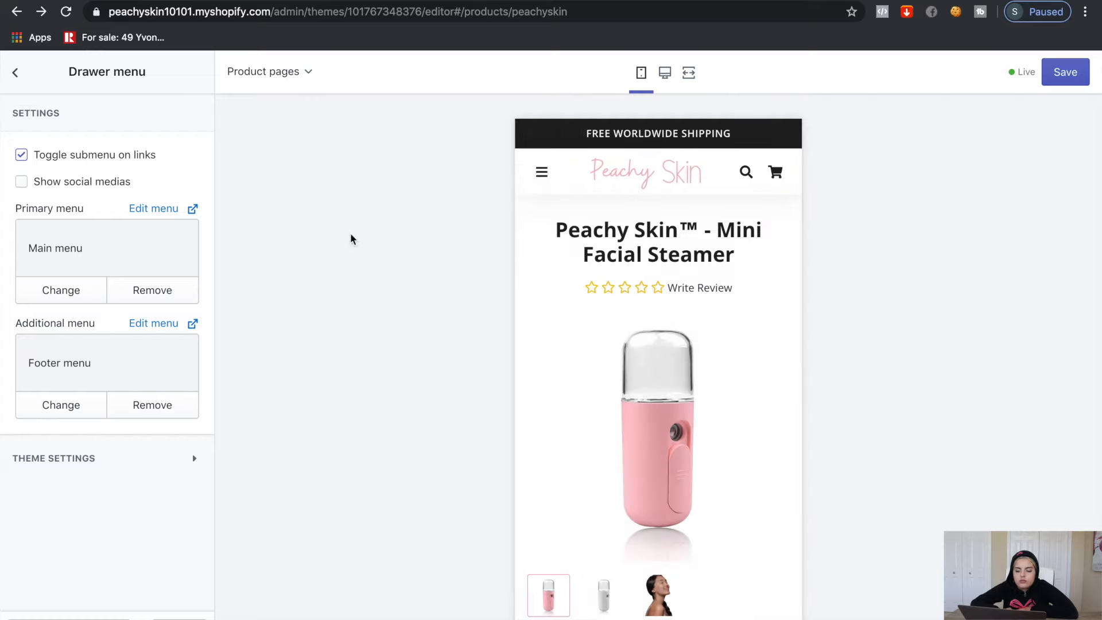
pyautogui.click(15, 78)
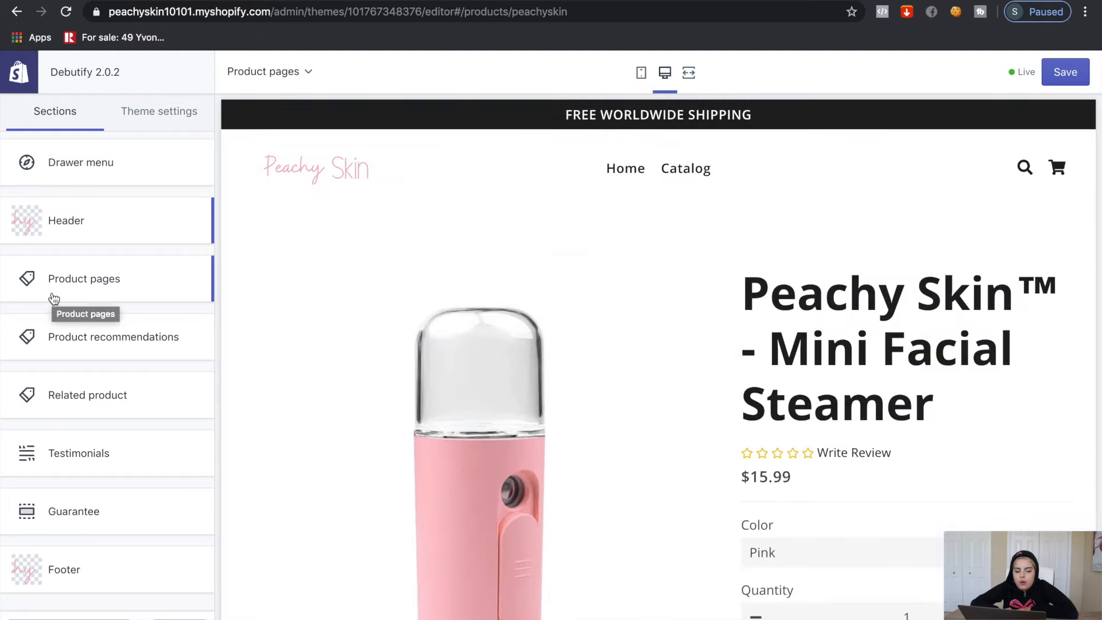
pyautogui.click(53, 298)
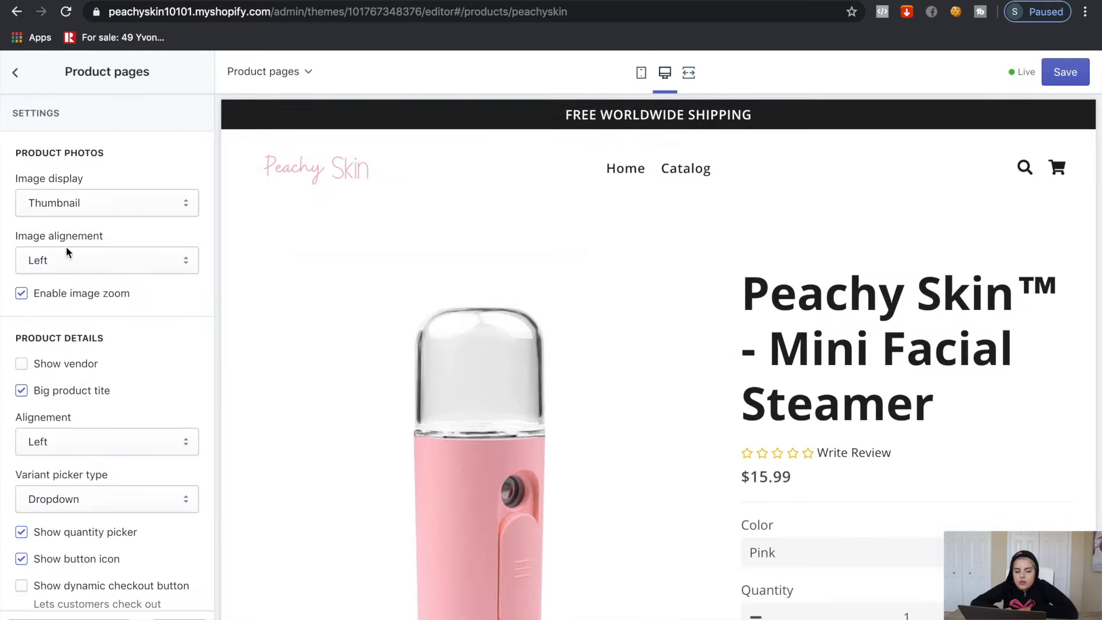
# Set product image display to Stacked and turn off image zoom, big title and sharing
pyautogui.click(93, 198)
pyautogui.click(92, 185)
pyautogui.scroll(-10, 794, 291)
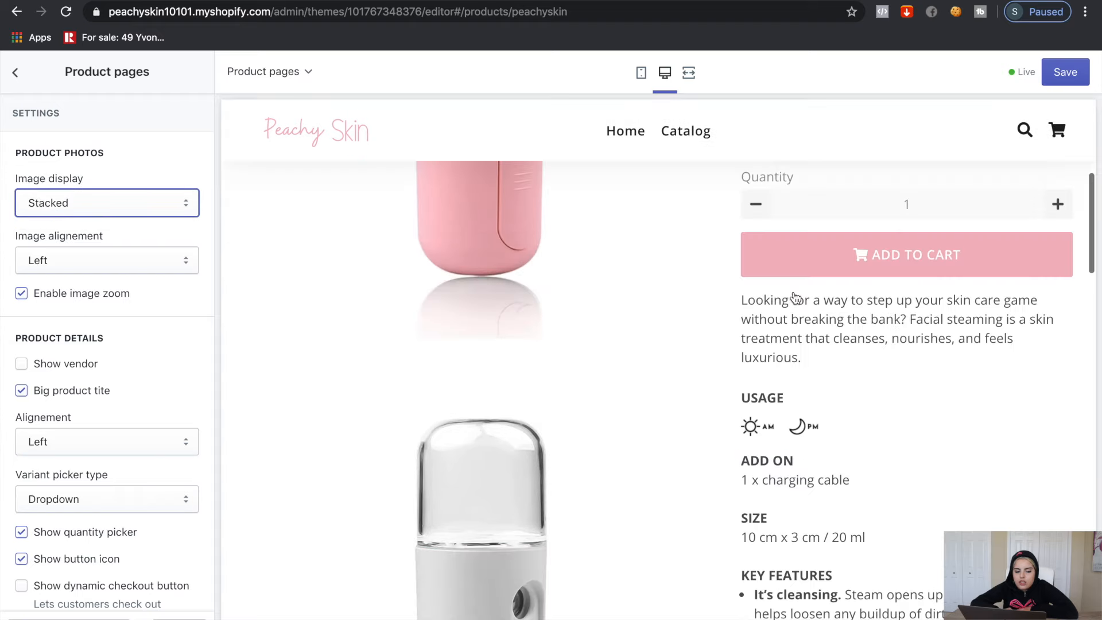
pyautogui.scroll(7, 794, 291)
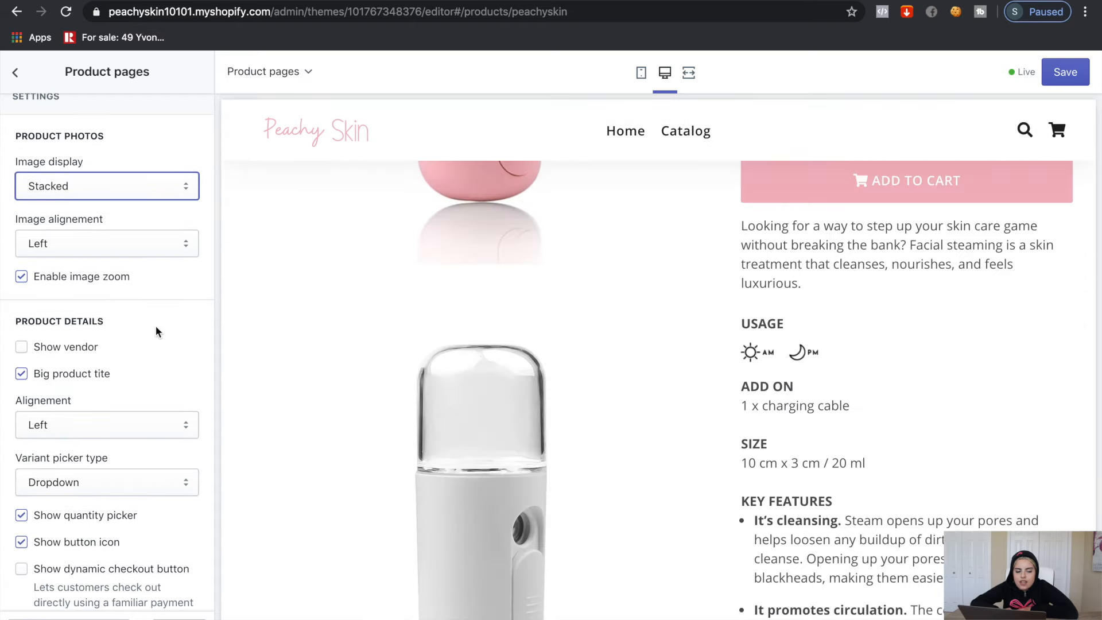
pyautogui.scroll(-2, 156, 326)
pyautogui.scroll(-2, 142, 270)
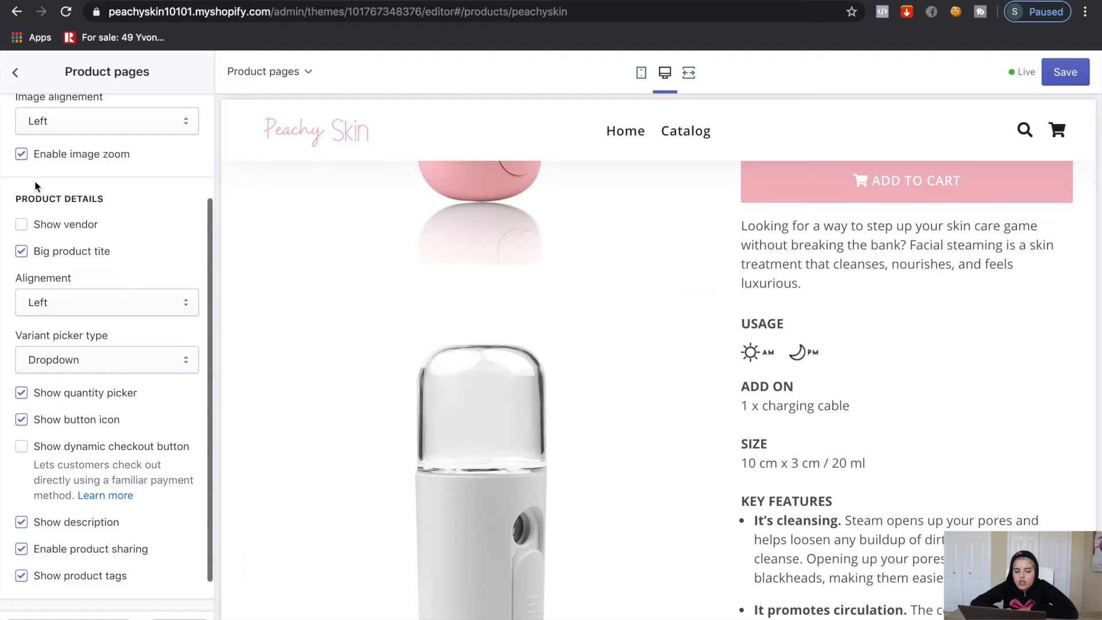
pyautogui.click(21, 154)
pyautogui.scroll(-1, 23, 189)
pyautogui.click(21, 217)
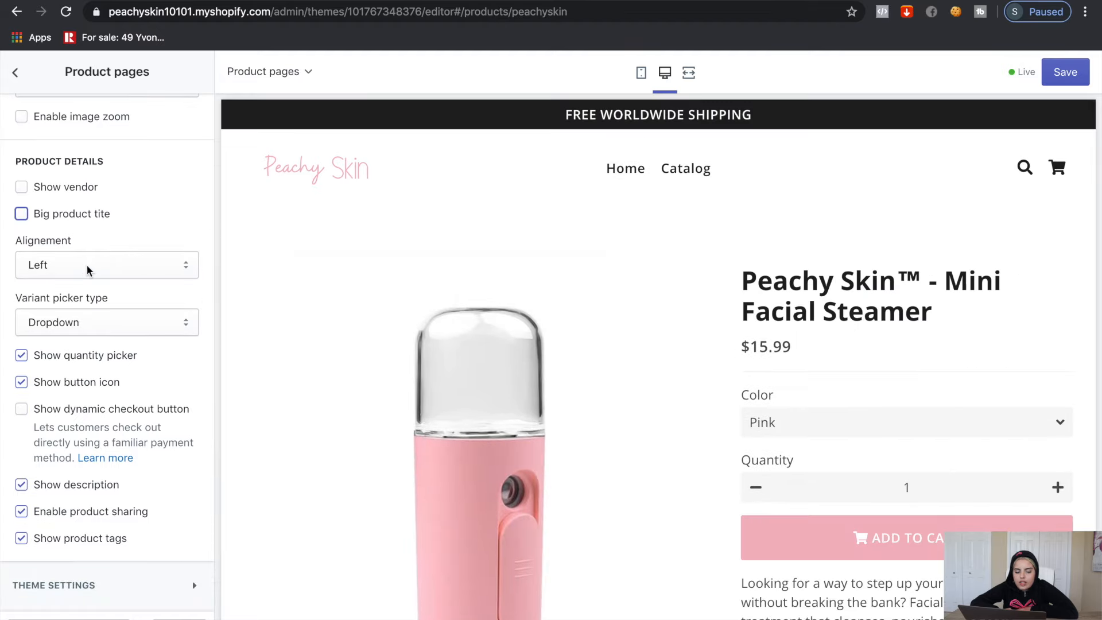
pyautogui.click(22, 512)
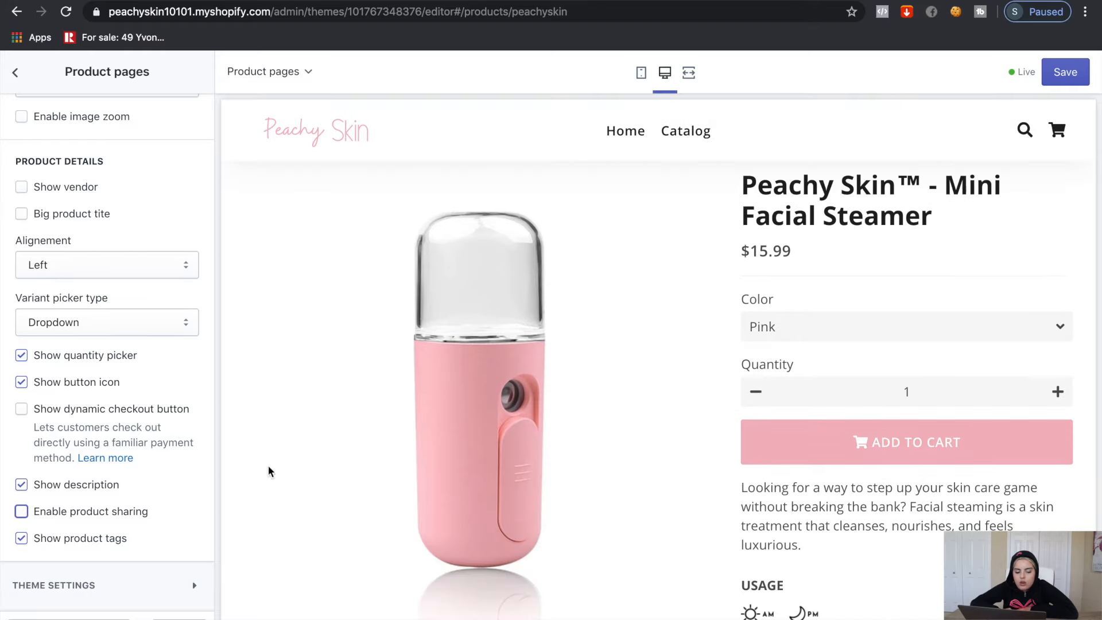
pyautogui.scroll(-8, 901, 497)
pyautogui.scroll(-5, 901, 497)
pyautogui.scroll(3, 29, 115)
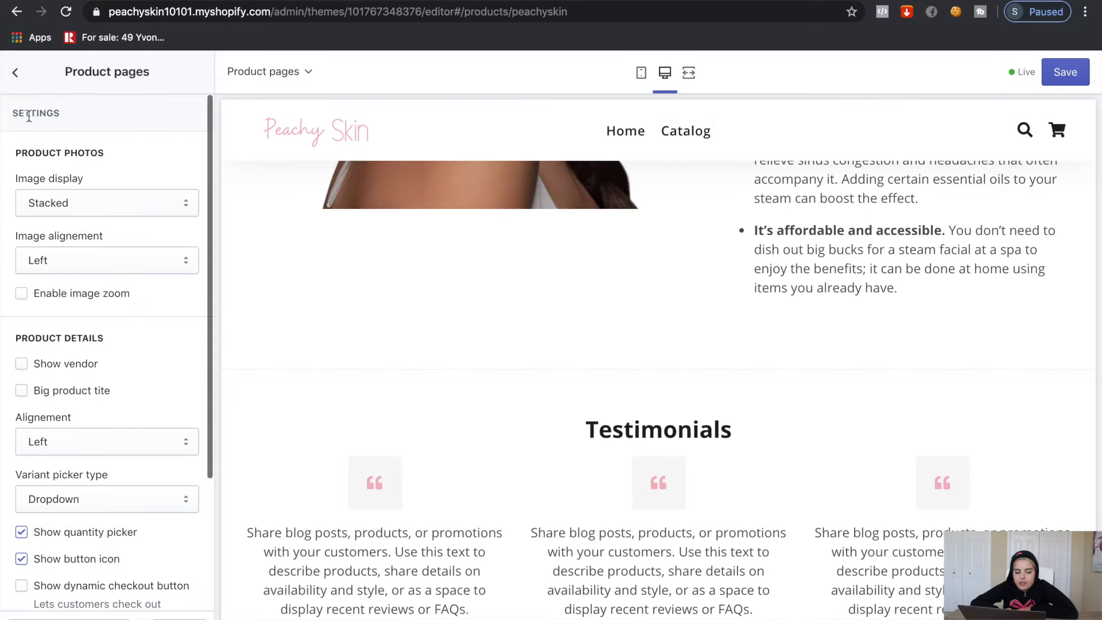
# Review the product recommendations, related products and Testimonials sections, then preview on mobile
pyautogui.click(15, 74)
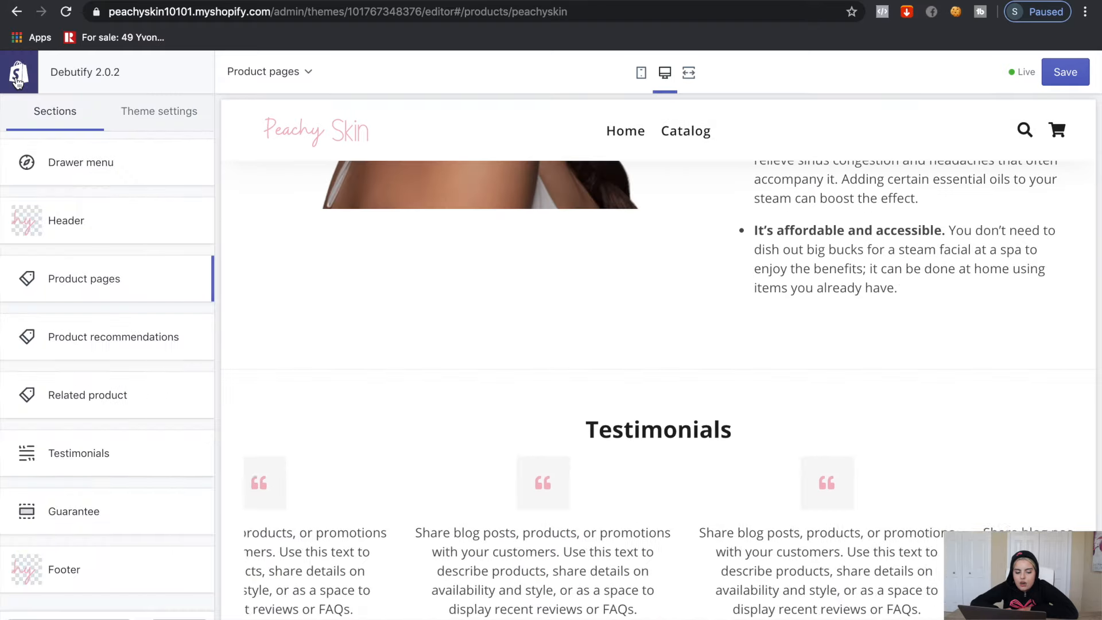
pyautogui.click(76, 341)
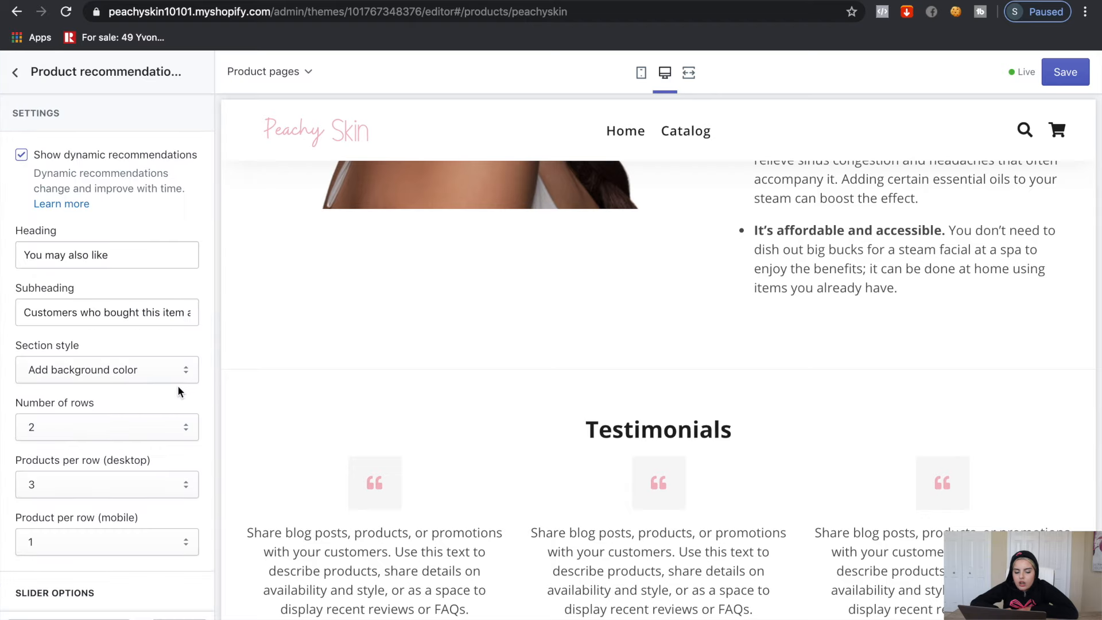
pyautogui.scroll(-3, 172, 389)
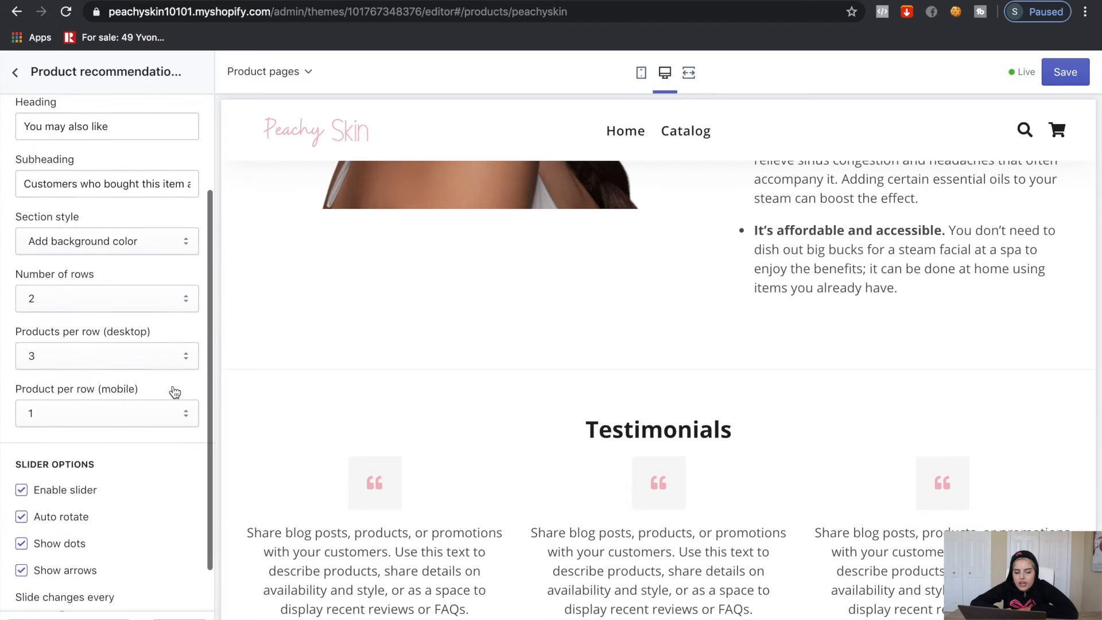
pyautogui.scroll(3, 173, 388)
pyautogui.click(17, 72)
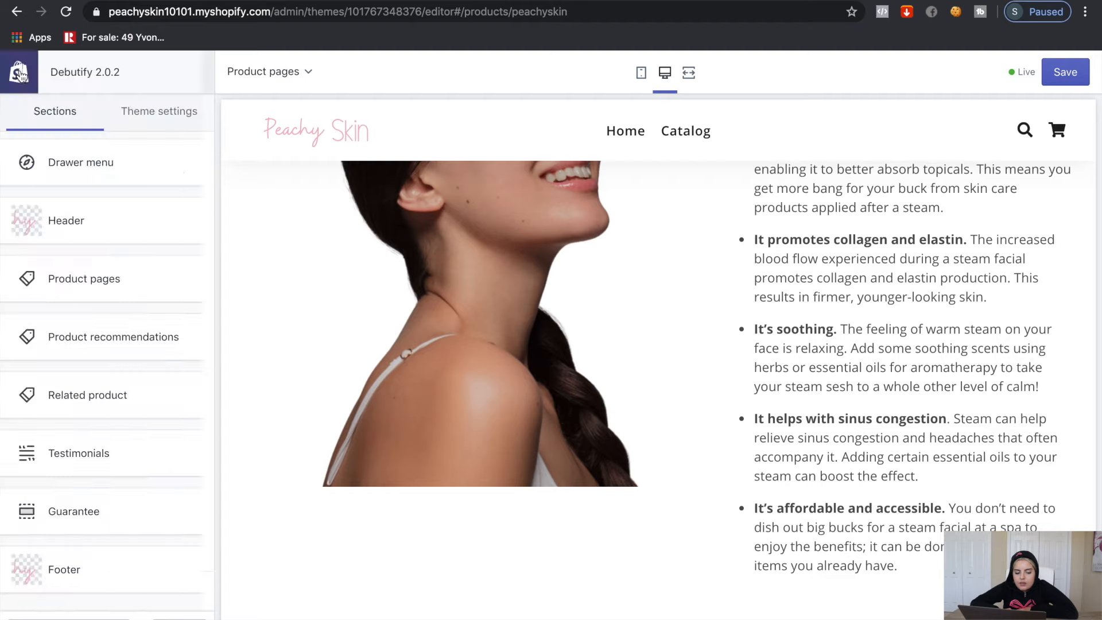
pyautogui.click(147, 407)
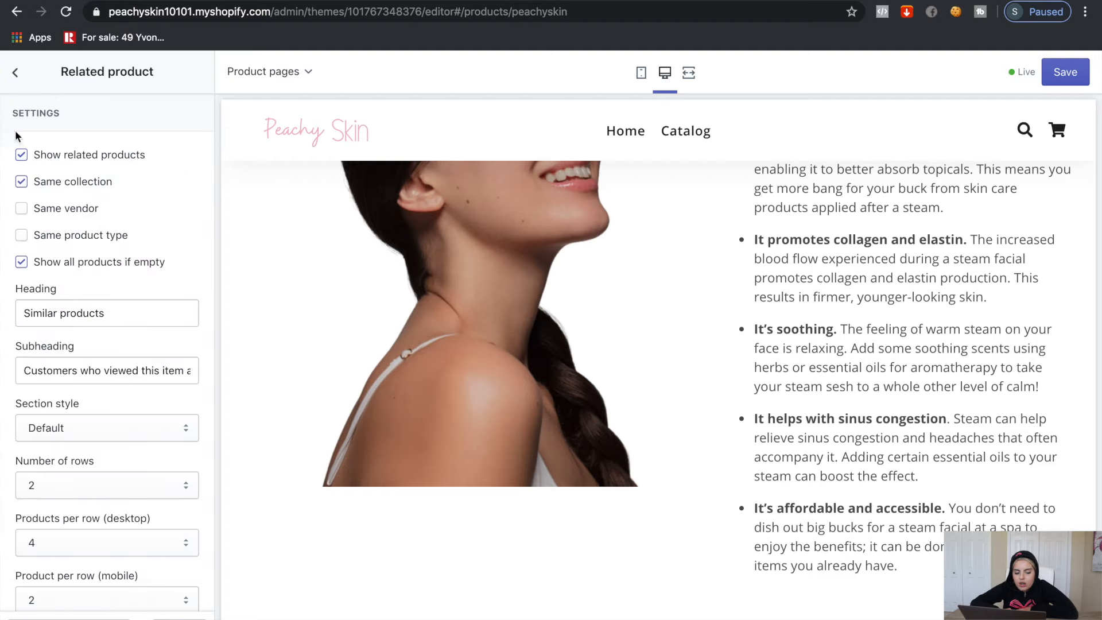
pyautogui.click(17, 73)
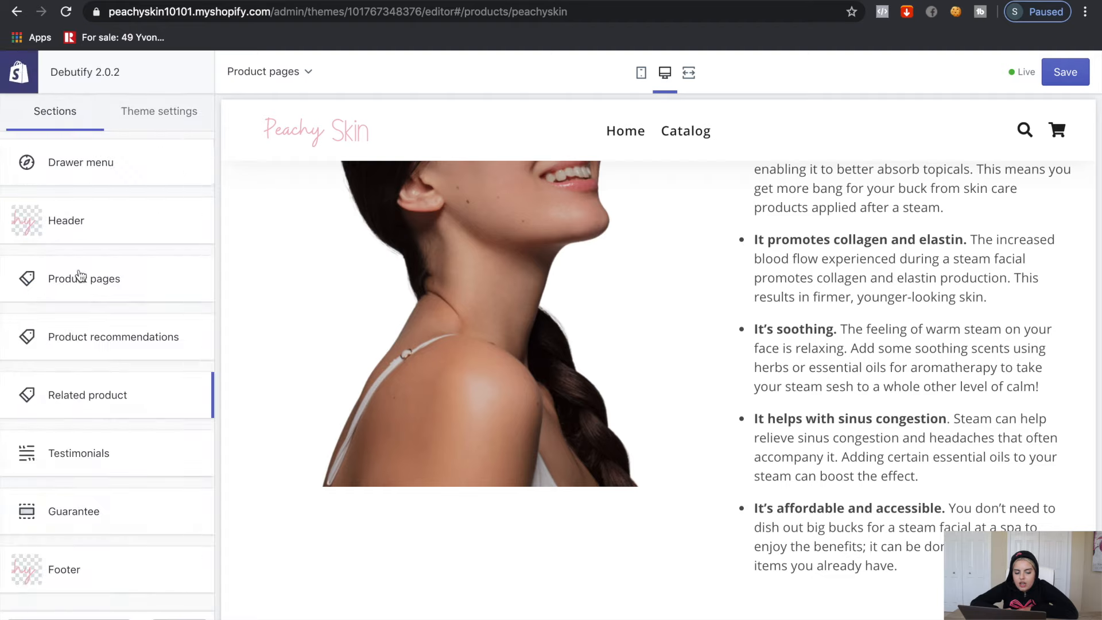
pyautogui.click(101, 458)
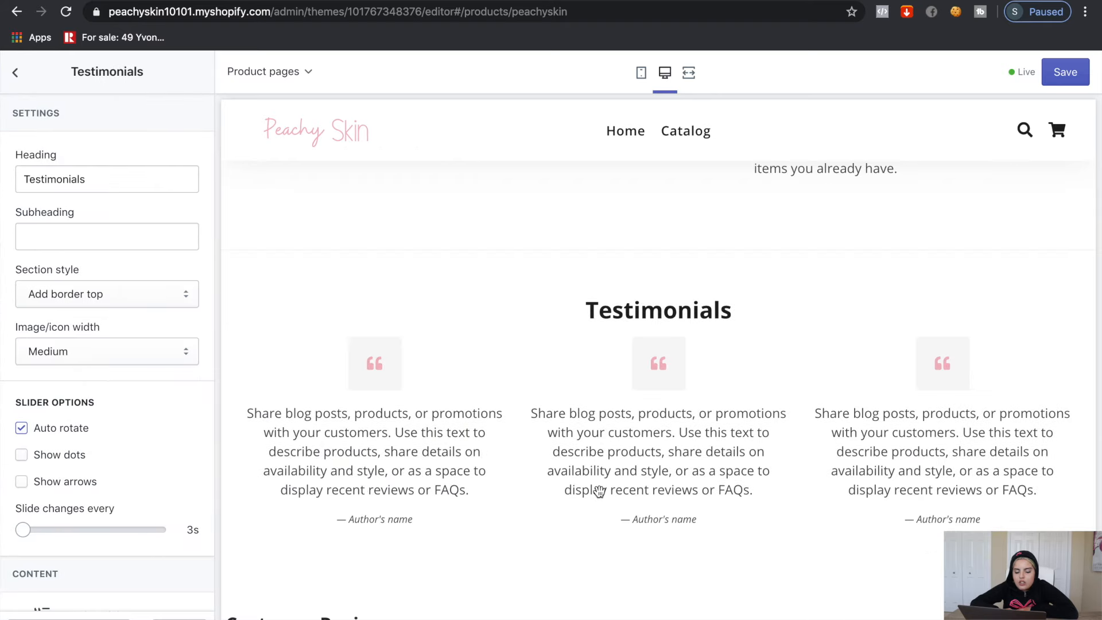
pyautogui.scroll(-5, 115, 388)
pyautogui.click(115, 384)
pyautogui.scroll(-9, 120, 438)
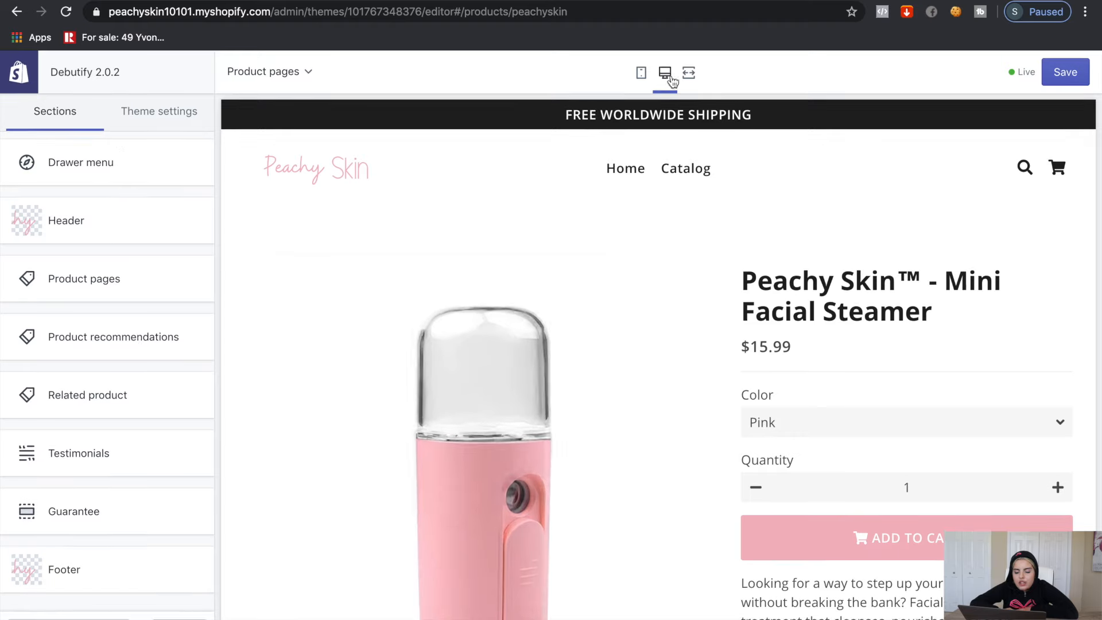
pyautogui.click(689, 73)
pyautogui.scroll(-2, 687, 156)
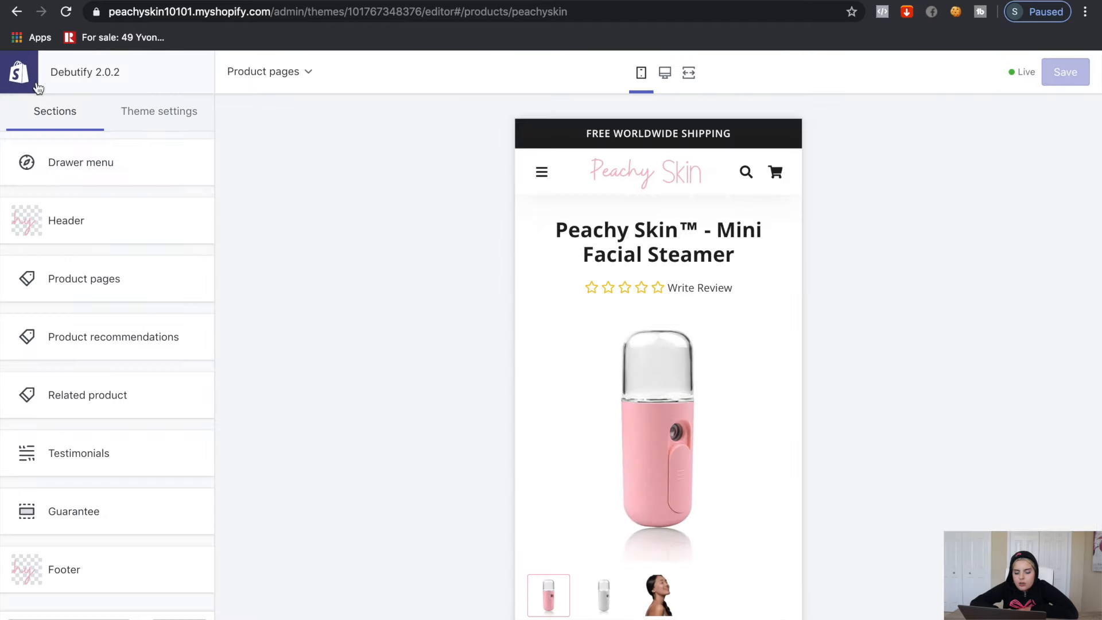
# Add a Contact Us page on the page.contact template, save it, and title a second page About Us
pyautogui.click(23, 75)
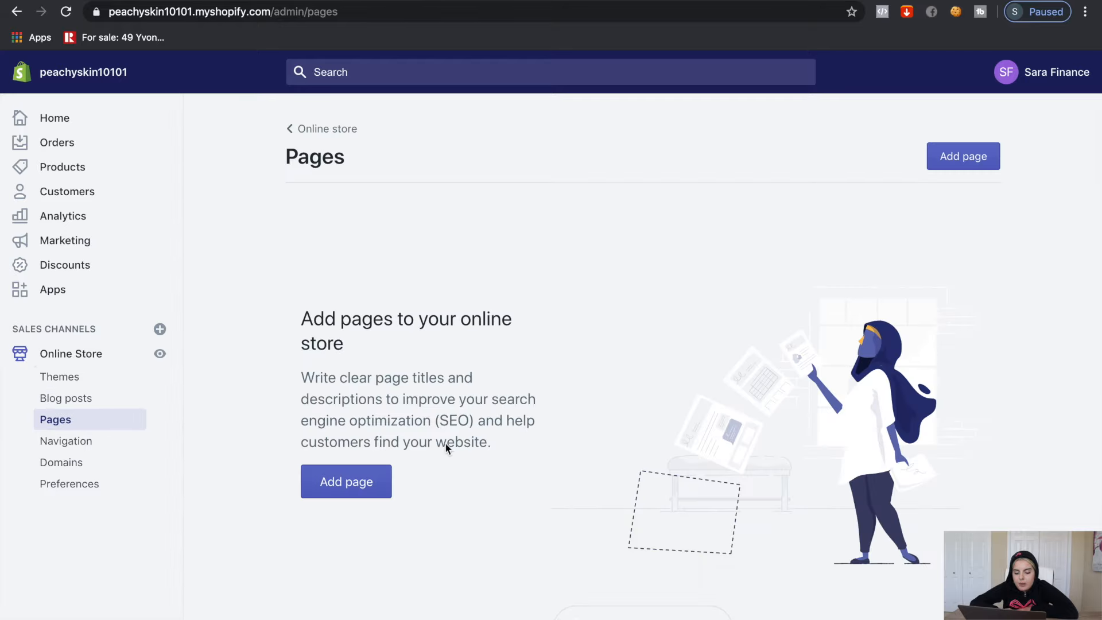
pyautogui.click(389, 481)
pyautogui.write('Cont')
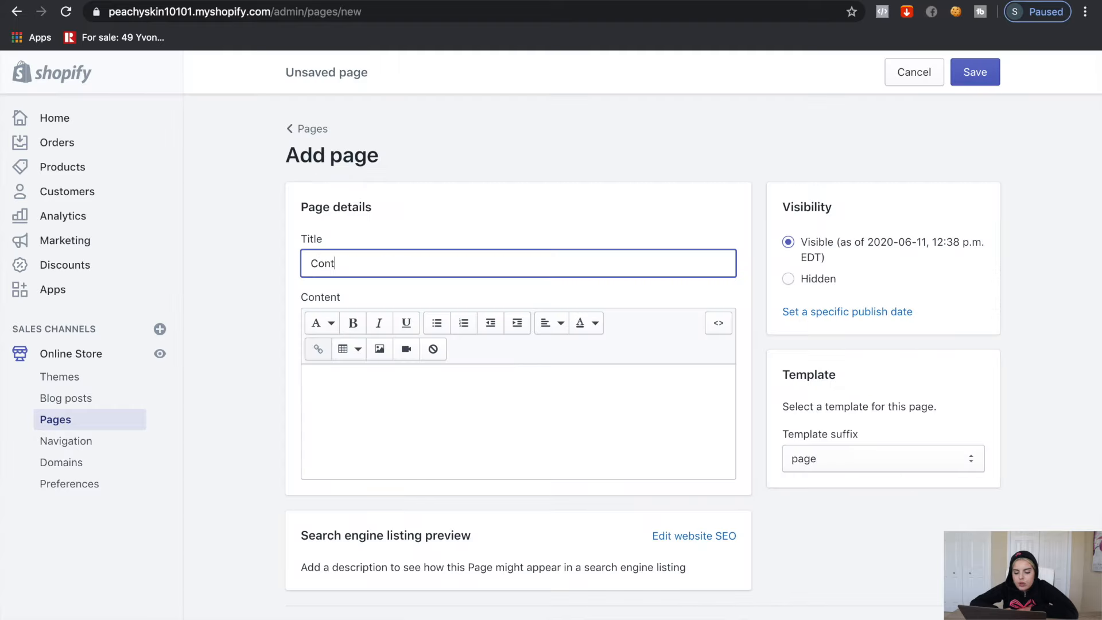
pyautogui.write('act Us')
pyautogui.click(827, 466)
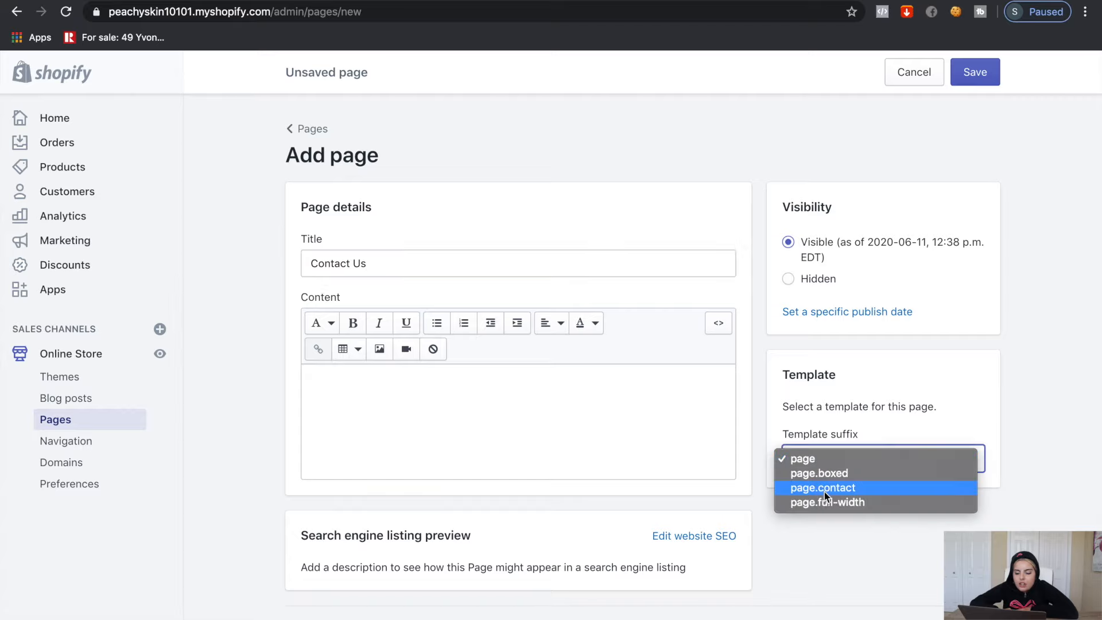
pyautogui.click(831, 459)
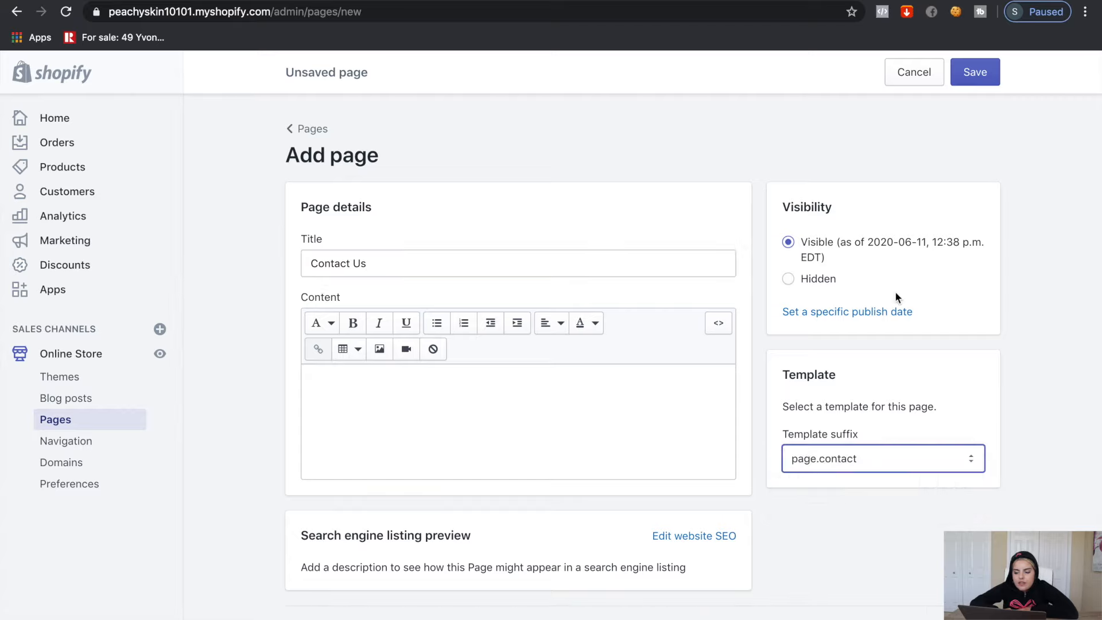
pyautogui.click(975, 72)
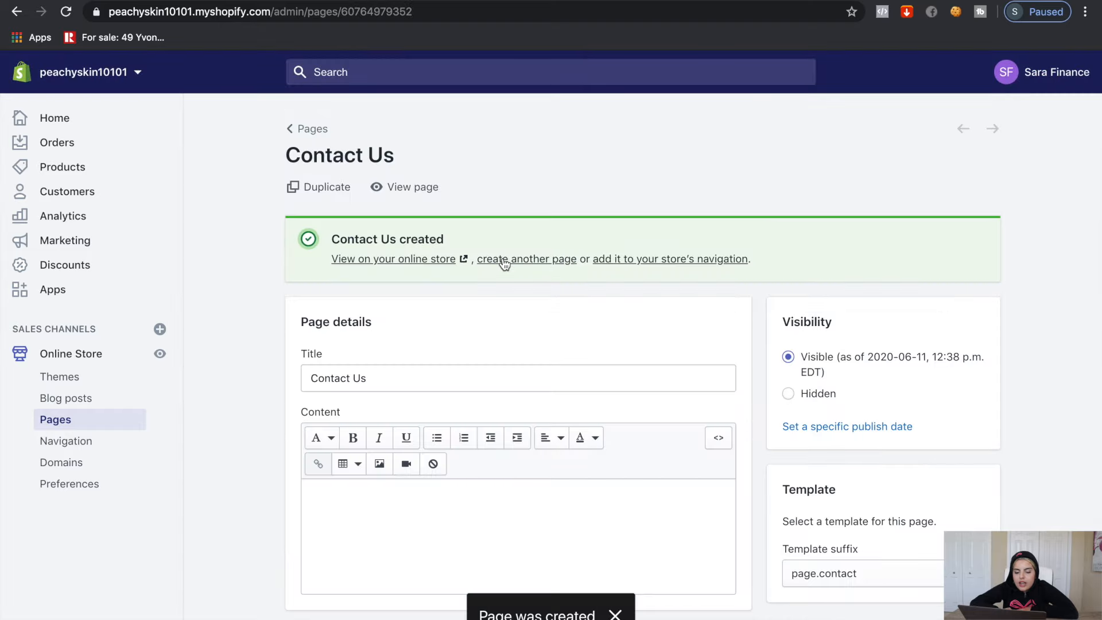
pyautogui.click(504, 264)
pyautogui.write('About Us')
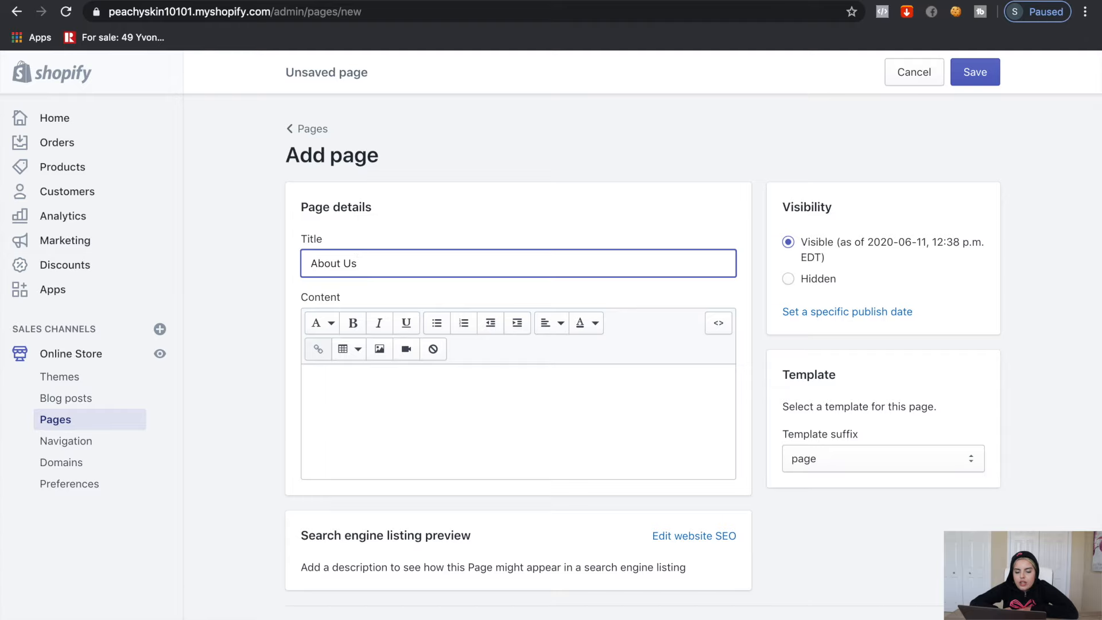
# Select the three About Us paragraphs in the Google Doc
pyautogui.hotkey('ctrl', 'Tab')
pyautogui.scroll(-15, 485, 466)
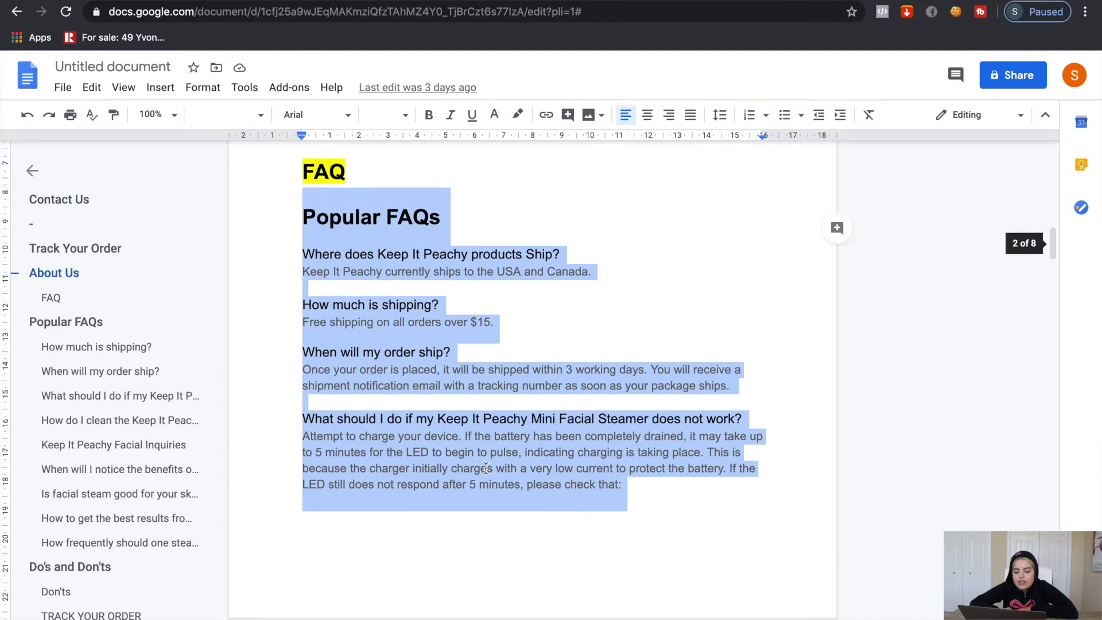
pyautogui.scroll(-7, 486, 468)
pyautogui.scroll(9, 486, 468)
pyautogui.scroll(-6, 486, 467)
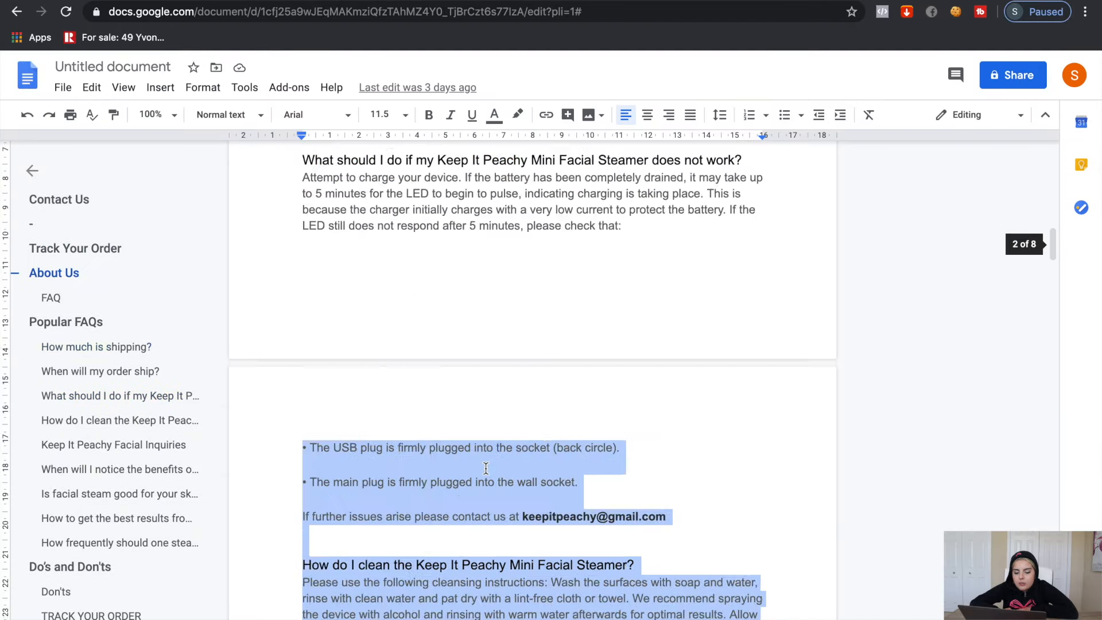
pyautogui.scroll(-5, 486, 469)
pyautogui.scroll(20, 485, 468)
pyautogui.scroll(-14, 486, 469)
pyautogui.moveTo(303, 268); pyautogui.dragTo(698, 481)
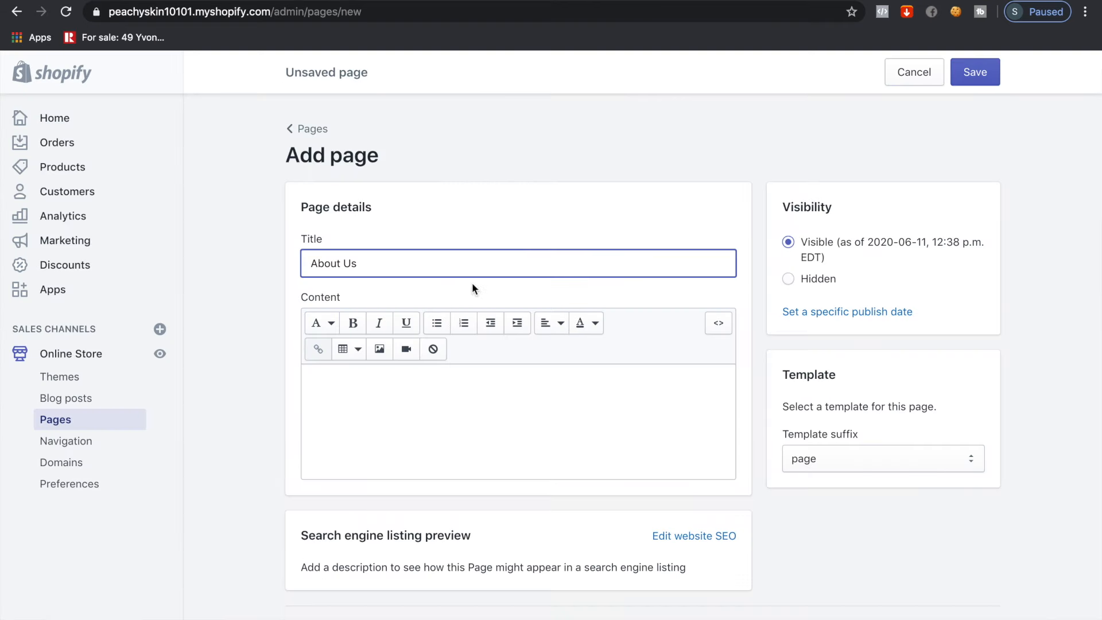
# Paste the paragraphs into the page content and save the About Us page
pyautogui.click(502, 438)
pyautogui.write("We believe that beauty comes from being confident, comfortable and secure in your own skin. We believe that your skin is unique and that your skin care needs are constantly changing. We believe that the more you know about managing your skin, the better it will look. We believe that by getting noticeably clearer, more beautiful skin, you'll become a more beautiful you. And we believe that we can help. We want you to feel good about how we make Keep It Peachy products®. You can only do that if you have the facts. The fact is, Keep It Peachy™ doesn't conduct animal testing of our products anywhere in world. At Keep It Peachy®, we won't ever compromise on the quality or safety of our products.")
pyautogui.click(969, 79)
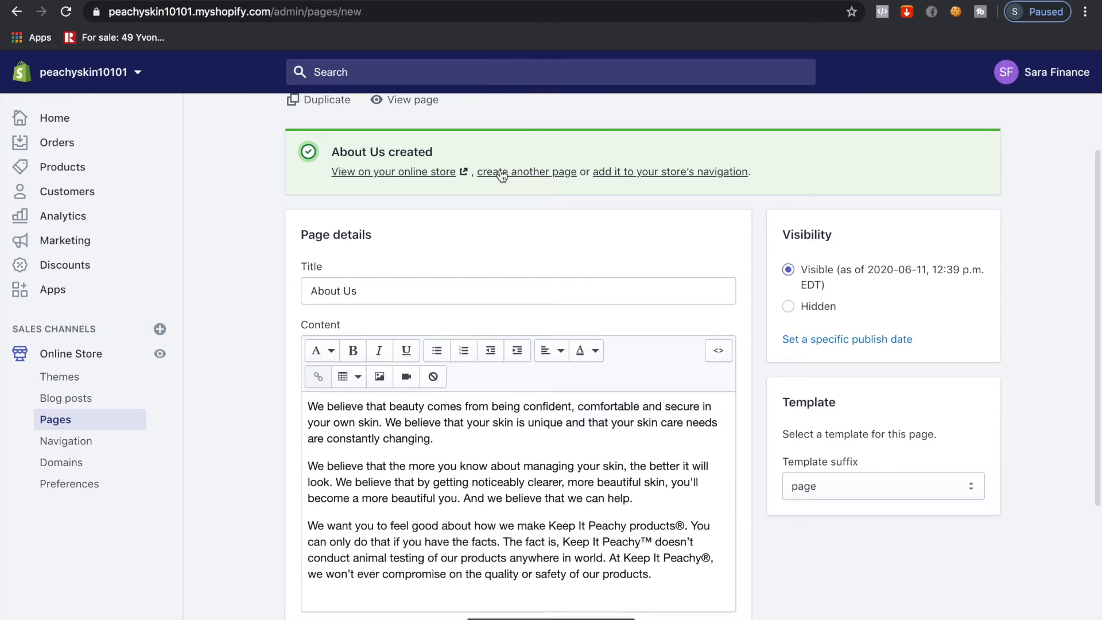
pyautogui.click(502, 172)
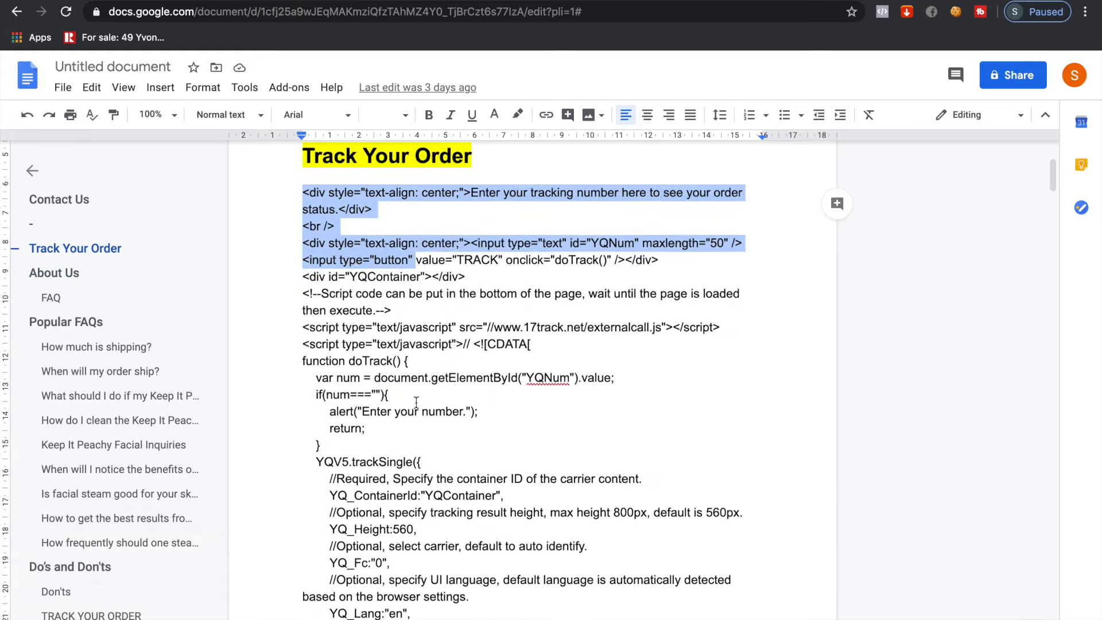
# Title a page 'Track Your Order', paste the tracking HTML into its HTML view, and save
pyautogui.moveTo(414, 539); pyautogui.dragTo(401, 532)
pyautogui.write('Track Your Order')
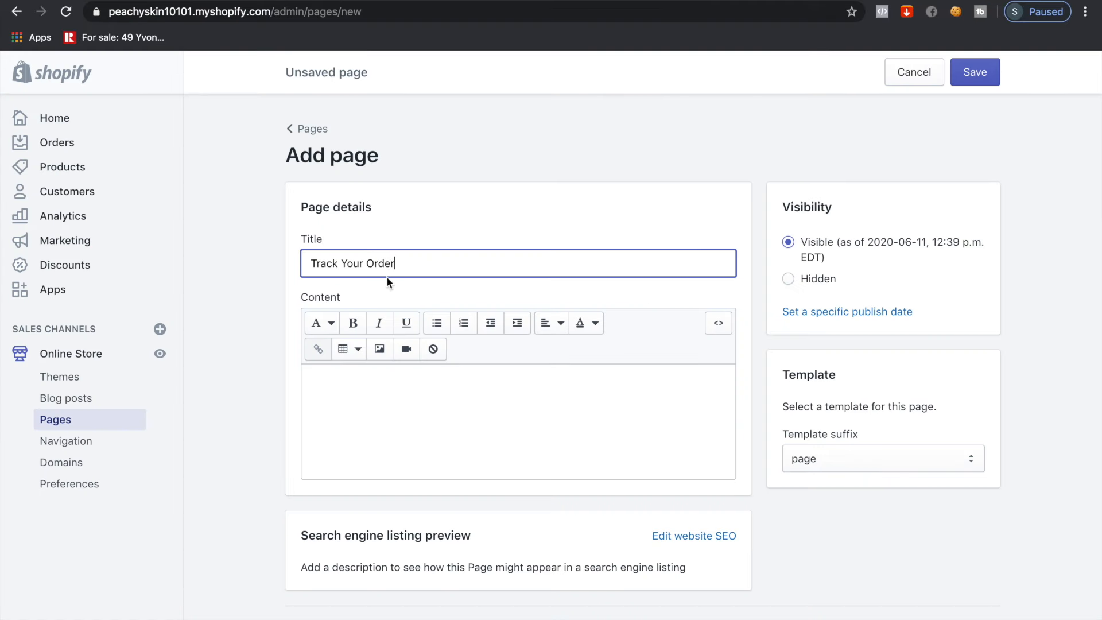
pyautogui.click(718, 323)
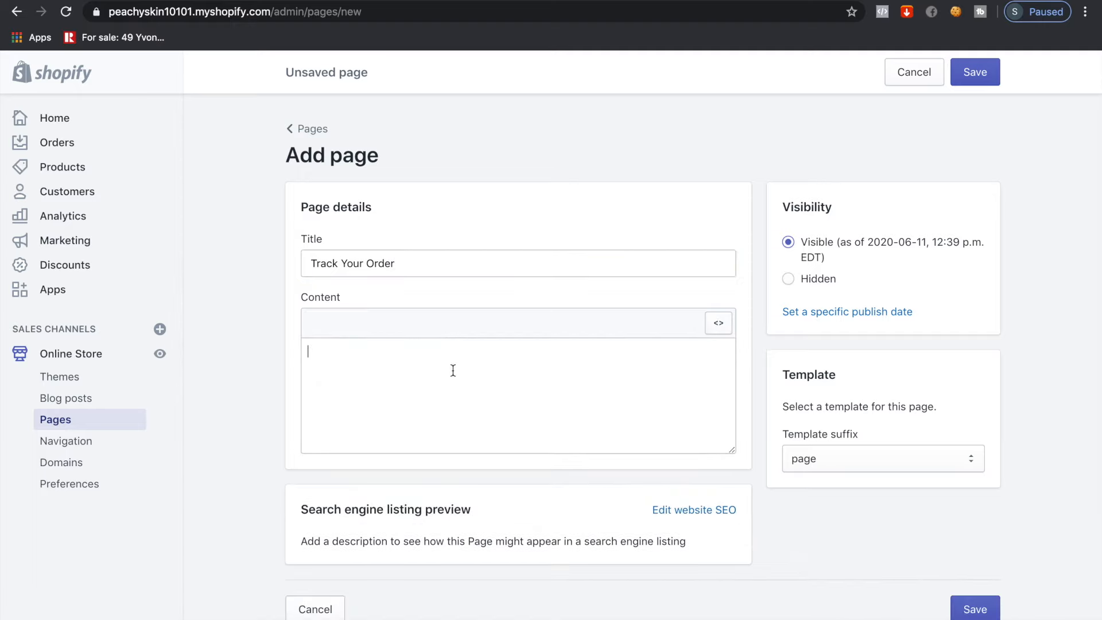
pyautogui.hotkey('ctrl', 'v')
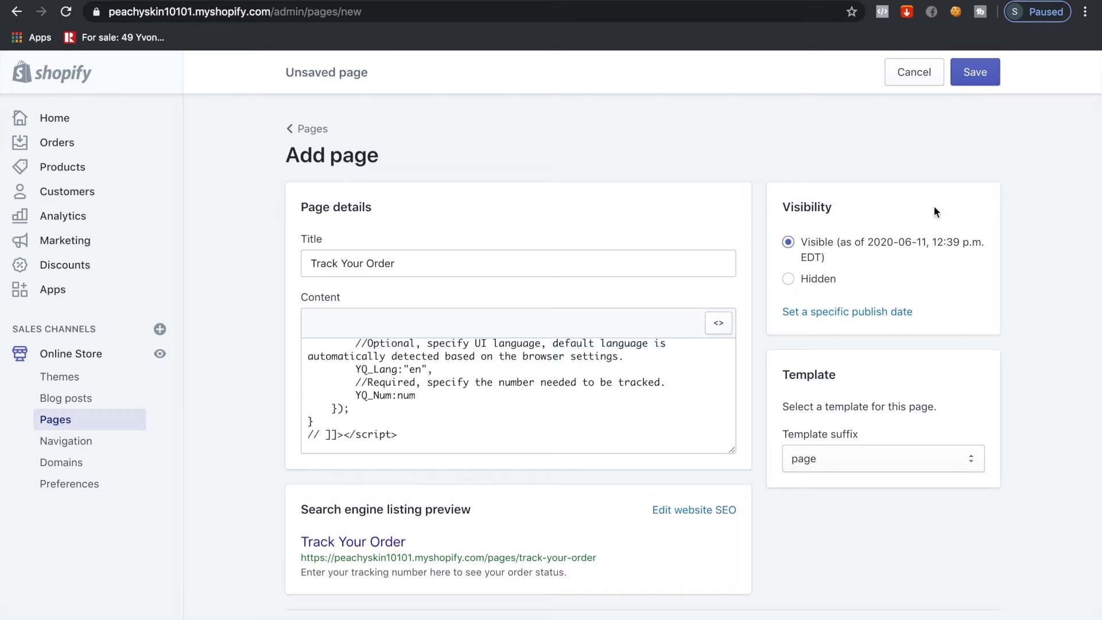
pyautogui.click(968, 80)
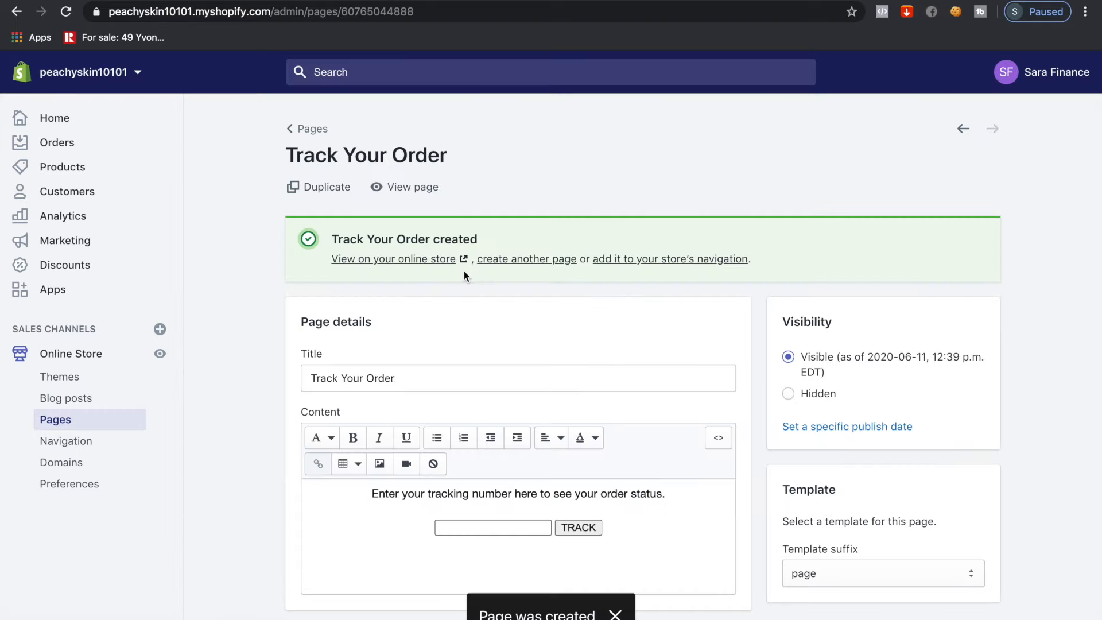
pyautogui.click(507, 259)
# Title a new page FAQ, fill it with the Popular FAQs and Do's and Don'ts text, and save
pyautogui.click(376, 258)
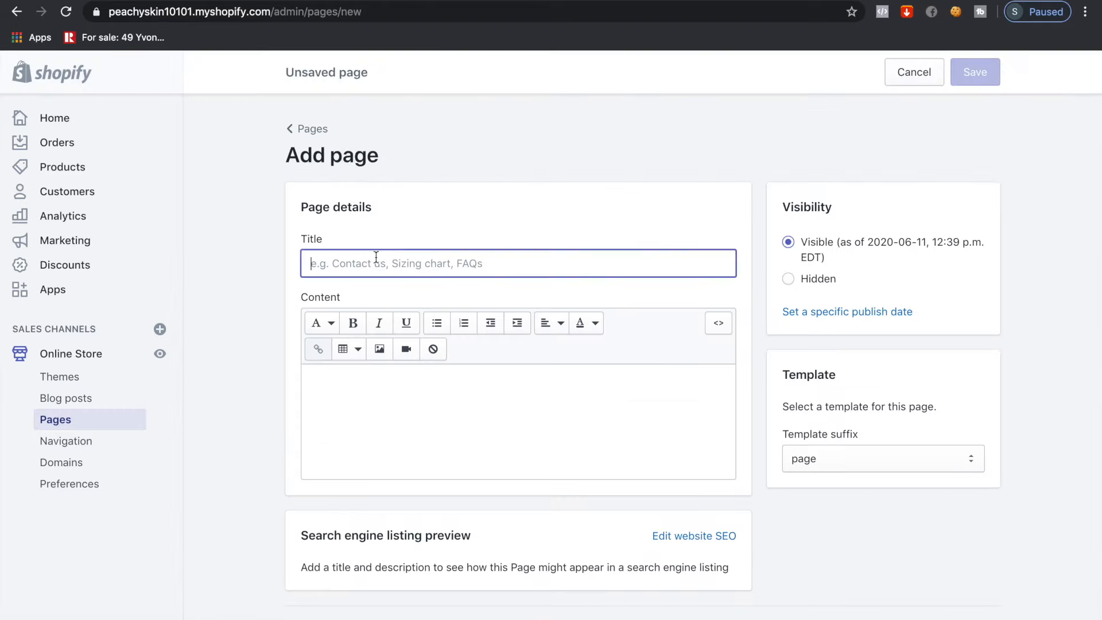
pyautogui.write('FA')
pyautogui.hotkey('ctrl', 'Tab')
pyautogui.moveTo(299, 275); pyautogui.dragTo(715, 431)
pyautogui.scroll(-5, 557, 398)
pyautogui.scroll(-15, 608, 484)
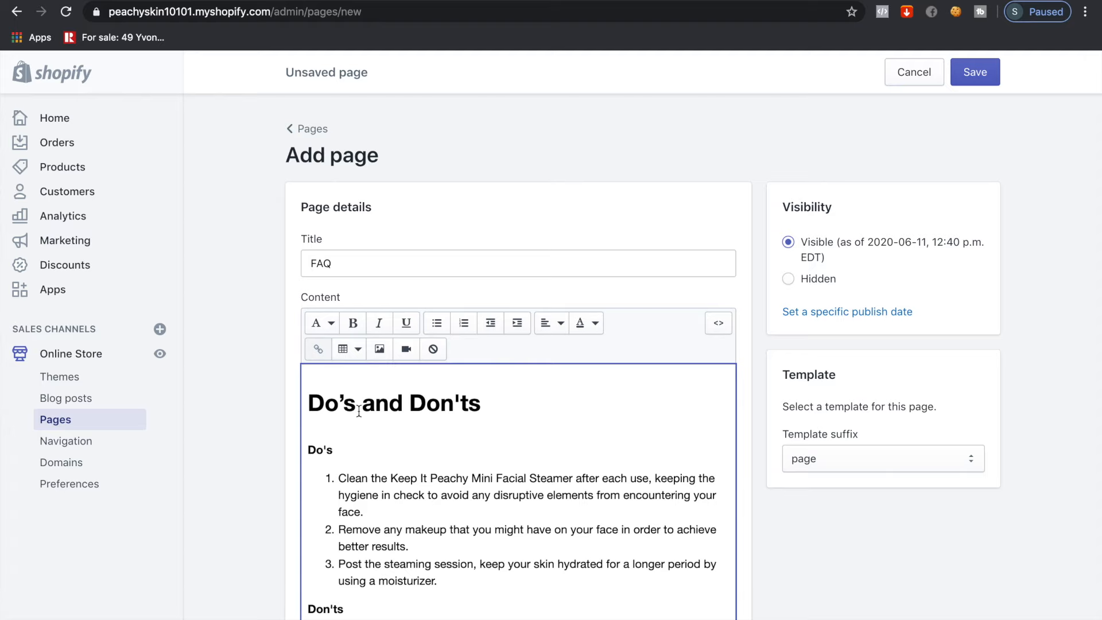
pyautogui.click(964, 74)
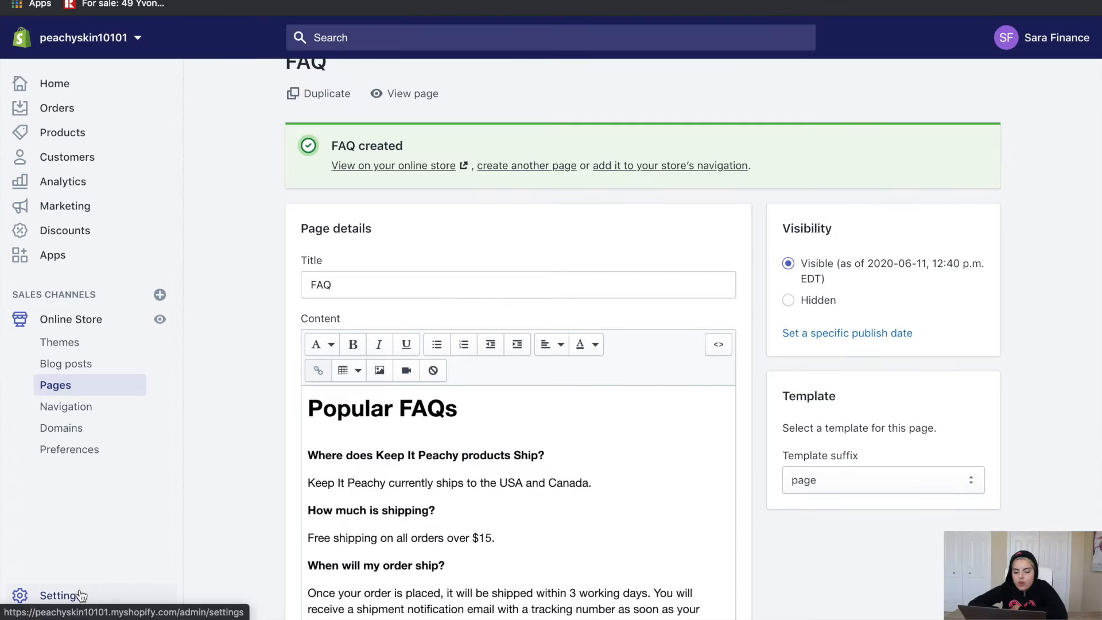
pyautogui.click(80, 596)
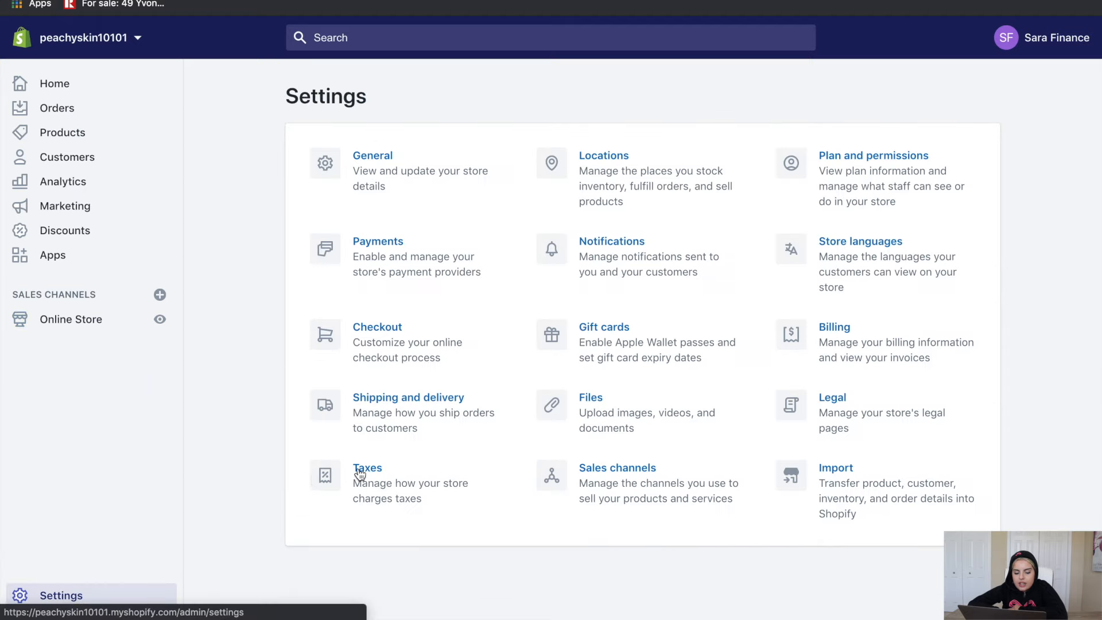
# Create the refund policy from the template in the Legal settings
pyautogui.click(849, 445)
pyautogui.scroll(-3, 848, 445)
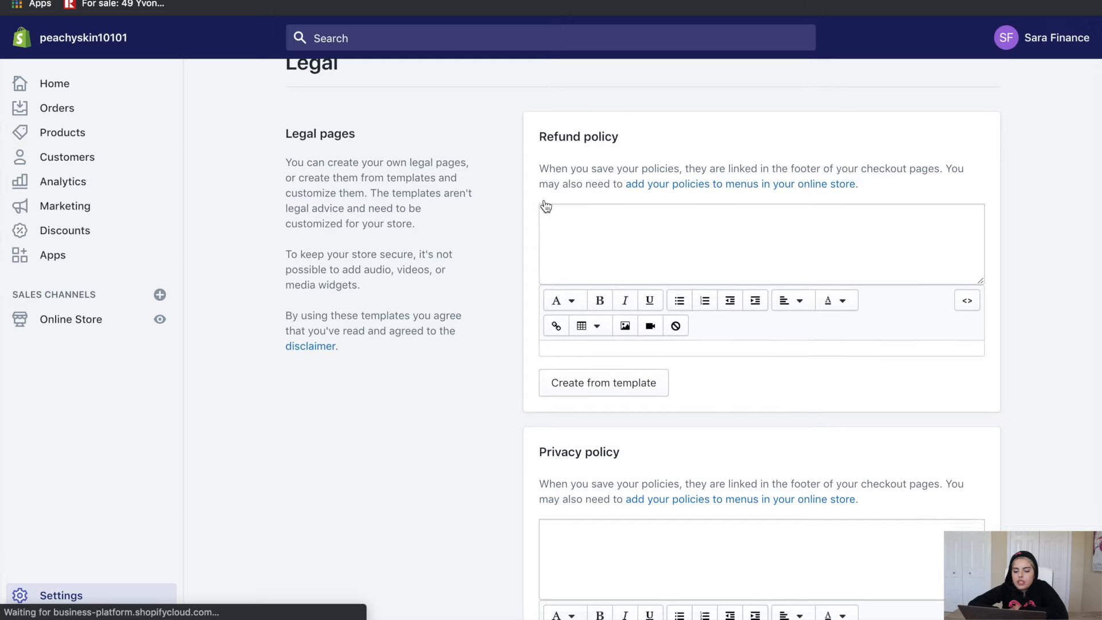
pyautogui.scroll(-5, 629, 218)
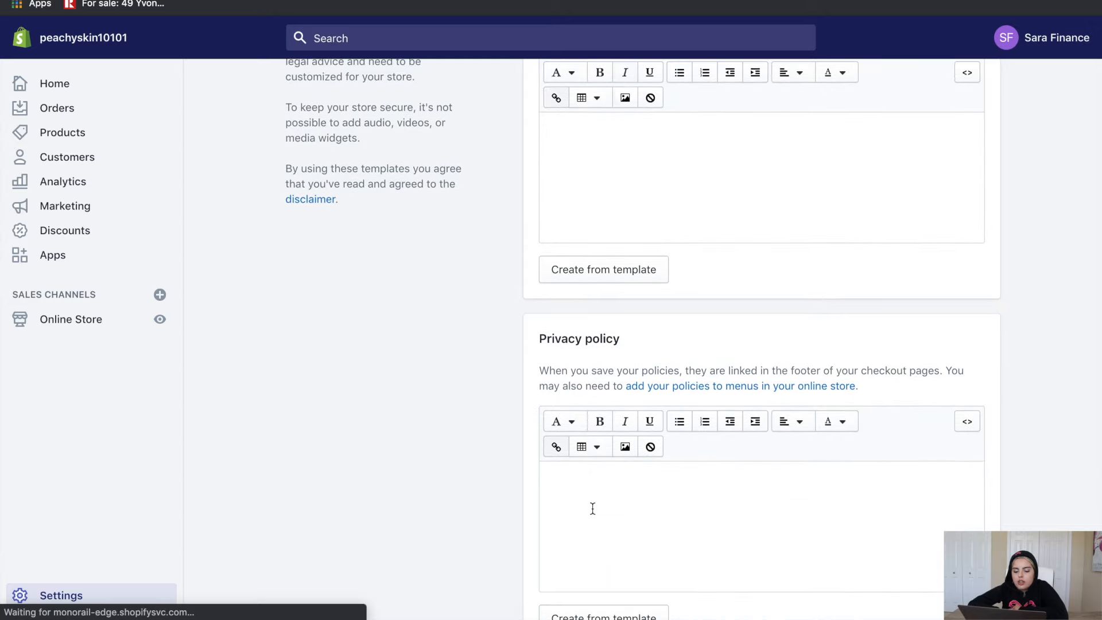
pyautogui.scroll(-5, 591, 373)
pyautogui.scroll(7, 590, 373)
pyautogui.scroll(4, 591, 373)
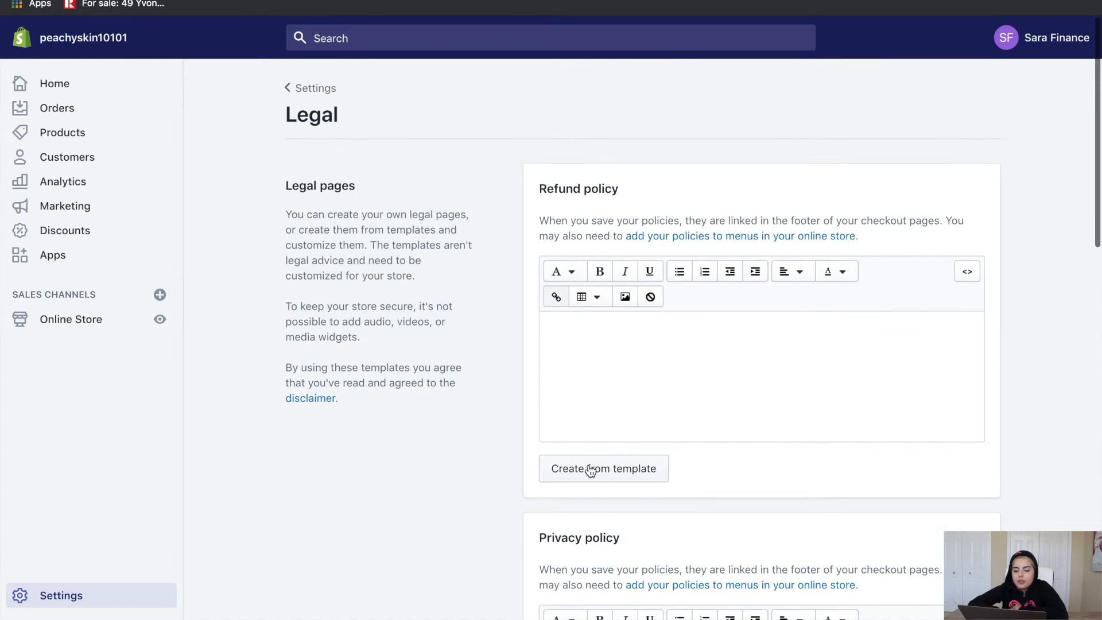
pyautogui.click(618, 468)
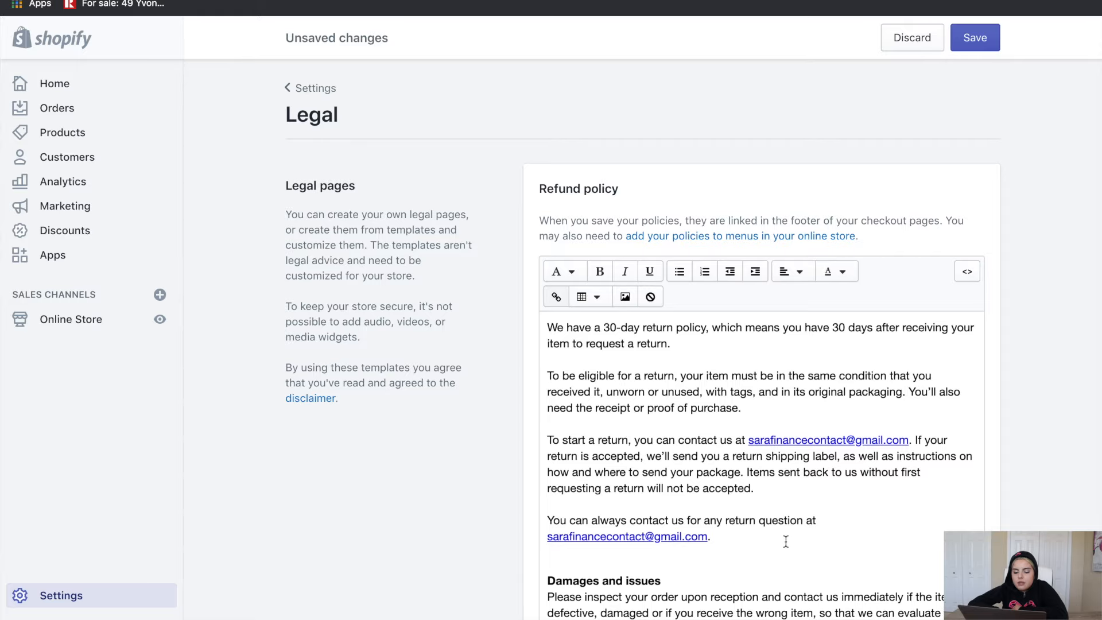
# Search the policy text for 'toro', 'you' and 'bate'
pyautogui.press('super+f')
pyautogui.write('toro')
pyautogui.scroll(-7, 706, 453)
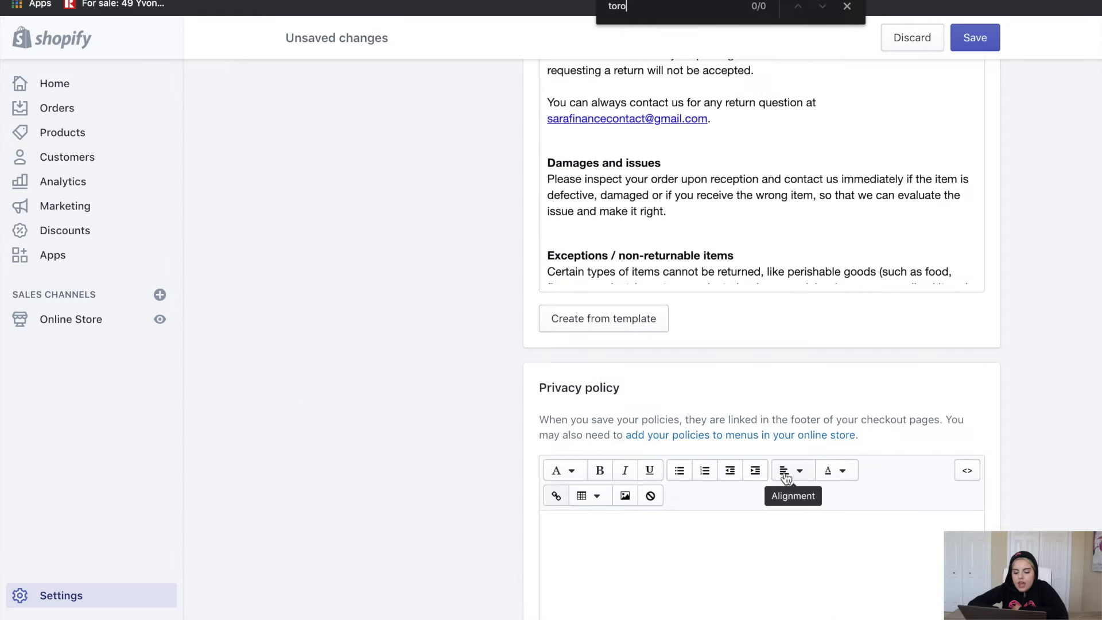
pyautogui.press('BackSpace')
pyautogui.press('BackSpace')
pyautogui.press('BackSpace')
pyautogui.press('BackSpace')
pyautogui.press('BackSpace')
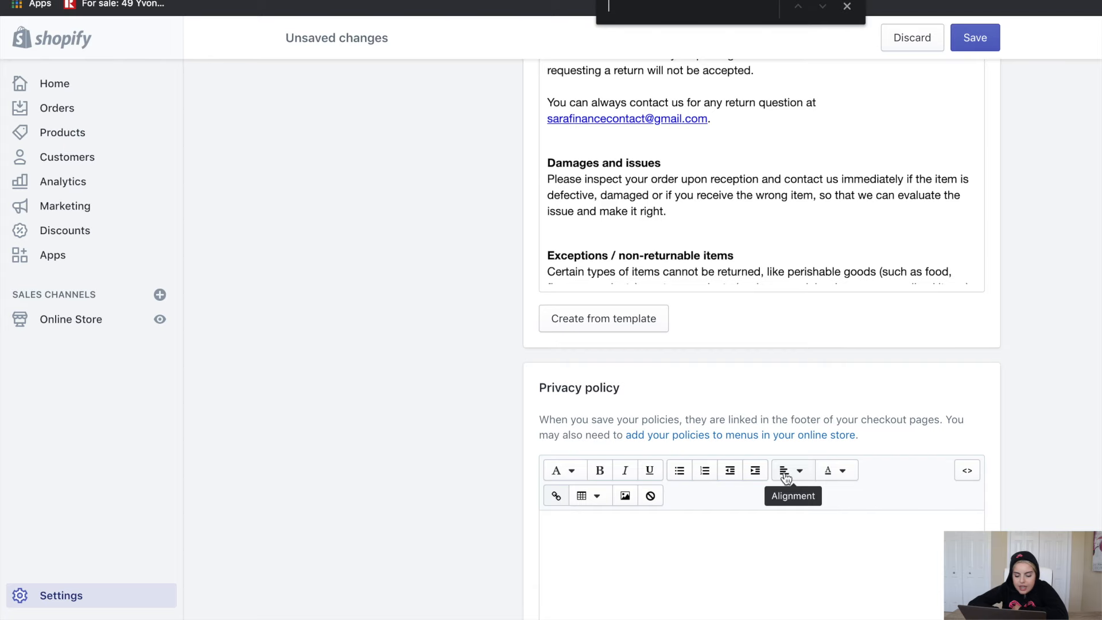
pyautogui.write('you')
pyautogui.press('BackSpace')
pyautogui.press('BackSpace')
pyautogui.press('BackSpace')
pyautogui.write('bate')
pyautogui.press('BackSpace')
pyautogui.press('BackSpace')
pyautogui.press('BackSpace')
pyautogui.press('BackSpace')
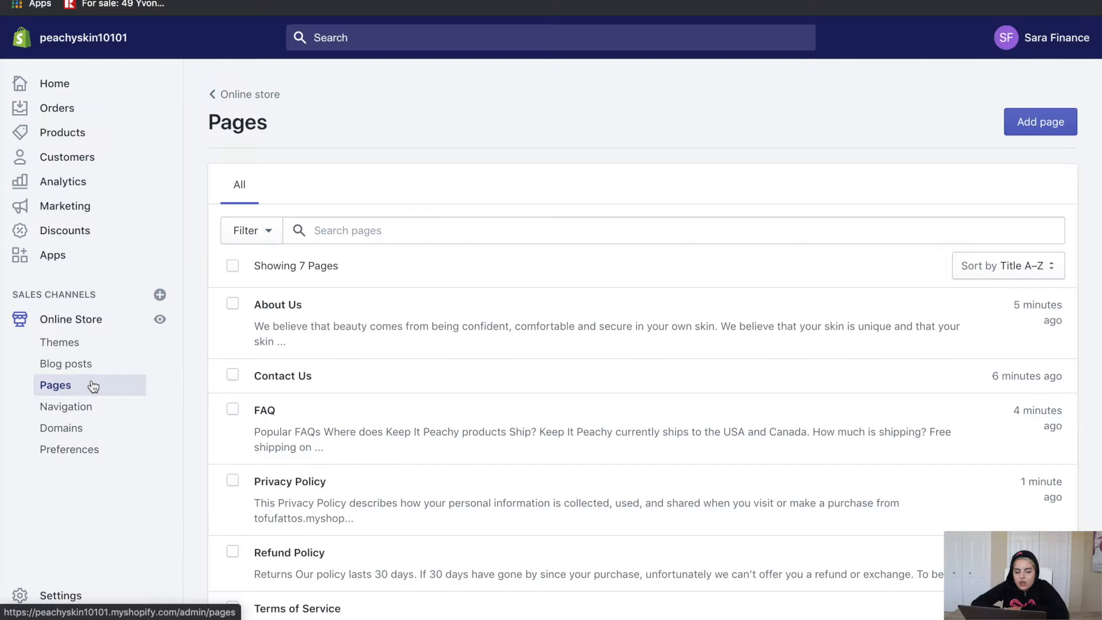
# Relink the main menu's Catalog item to the Mini Facial Steamer product and rename it Peachy Skin™
pyautogui.scroll(-5, 372, 377)
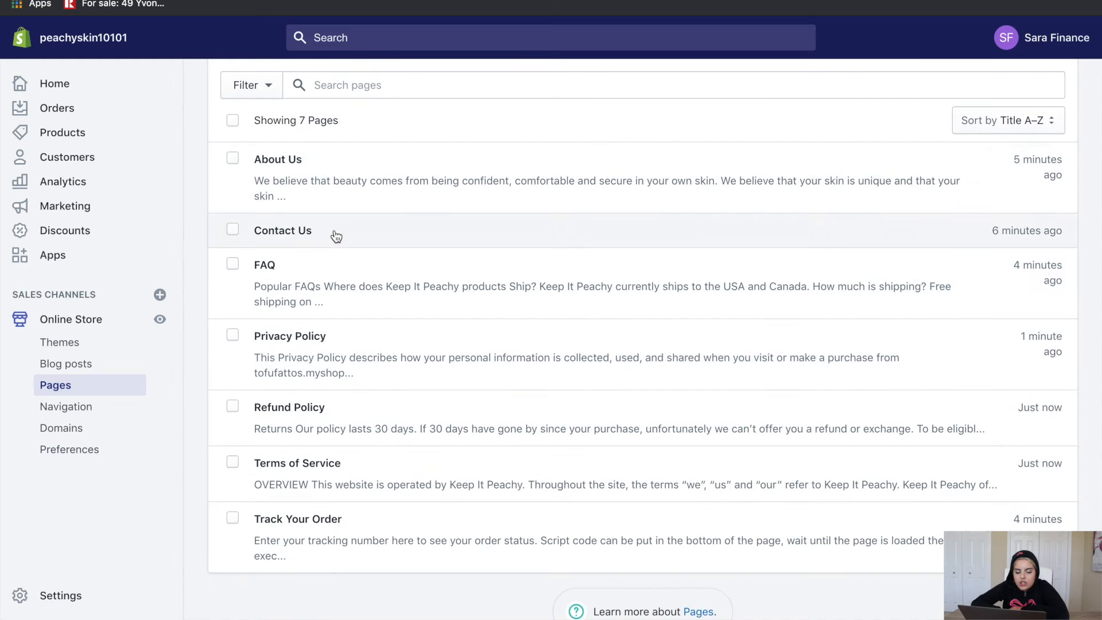
pyautogui.moveTo(335, 237); pyautogui.dragTo(332, 200)
pyautogui.scroll(1, 230, 344)
pyautogui.click(66, 408)
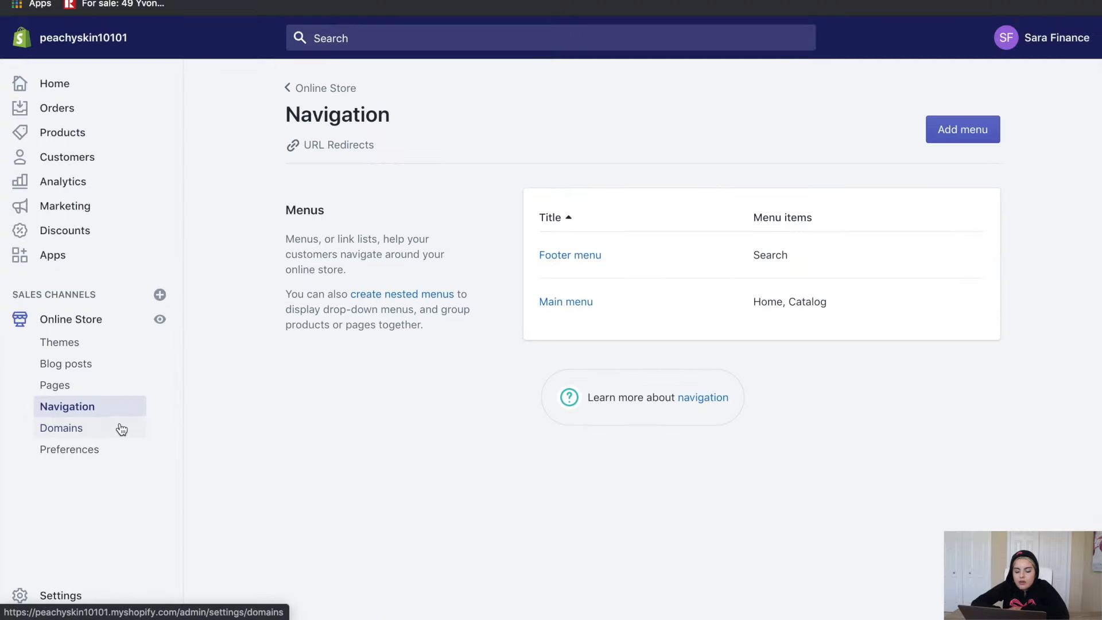
pyautogui.click(581, 302)
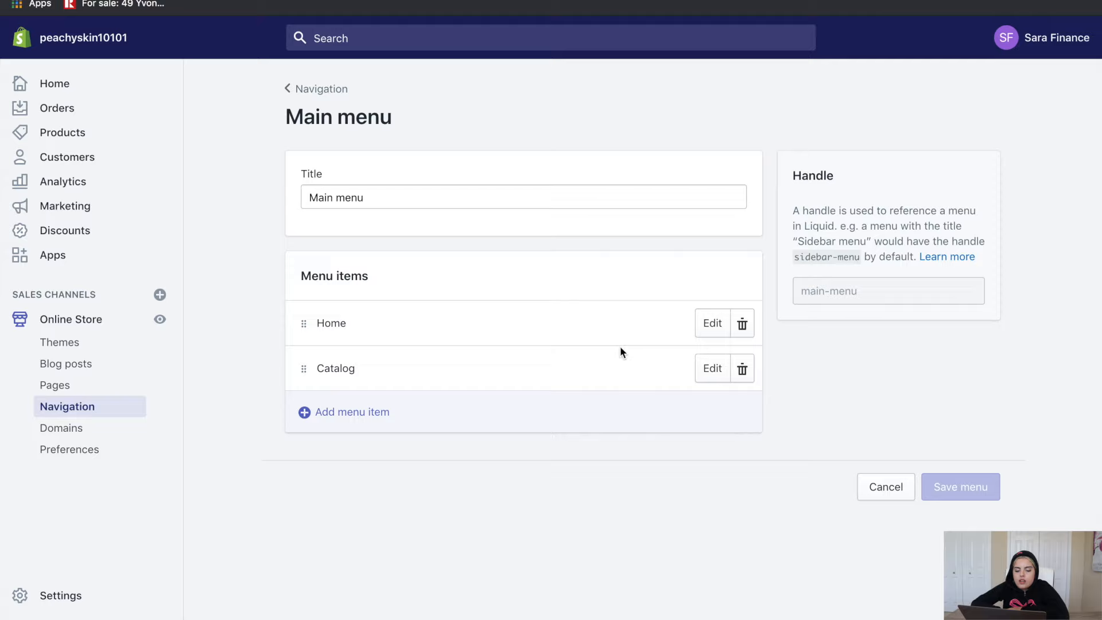
pyautogui.click(710, 368)
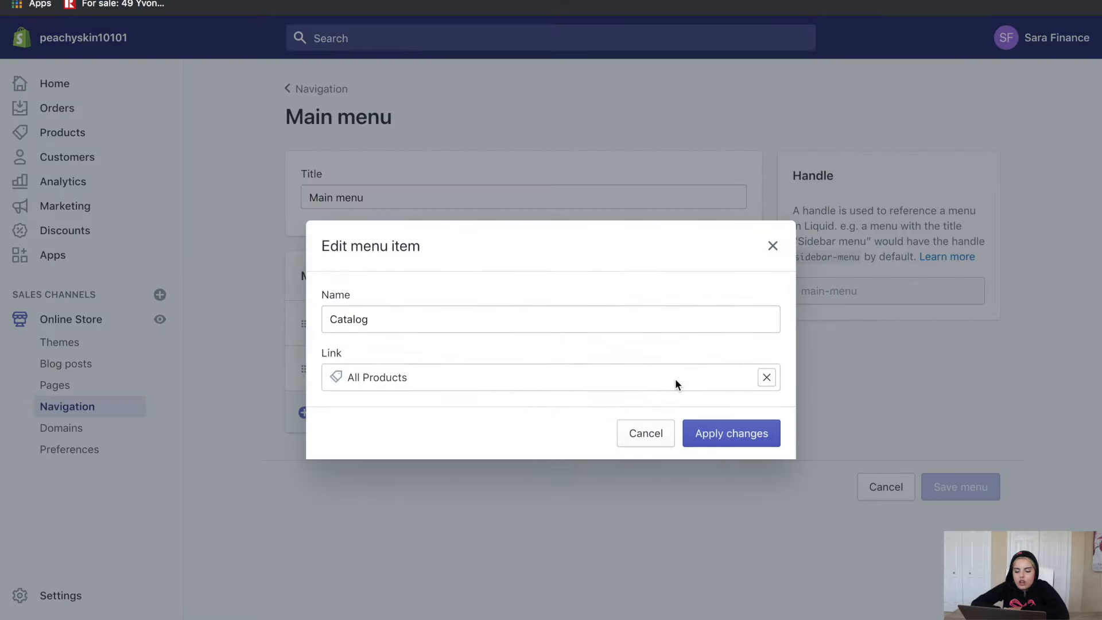
pyautogui.click(766, 377)
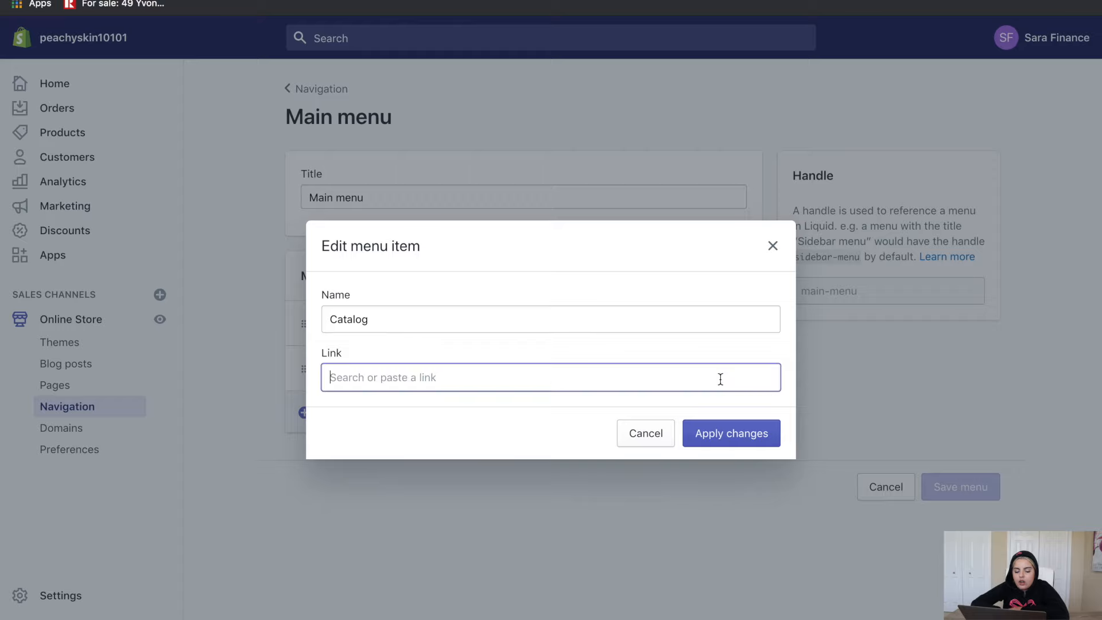
pyautogui.click(494, 221)
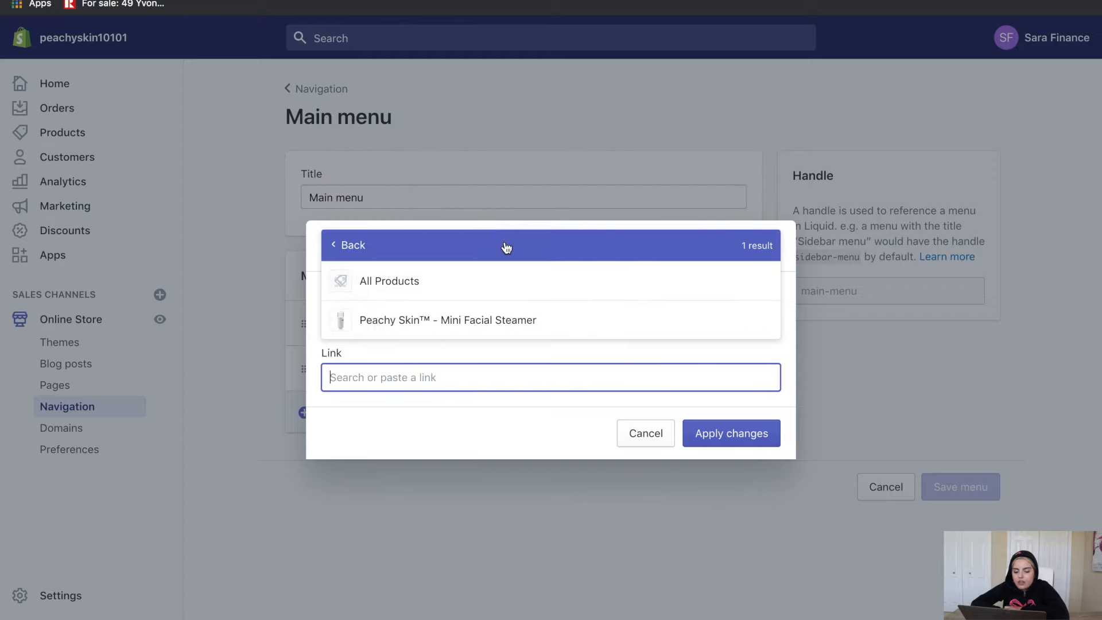
pyautogui.click(500, 320)
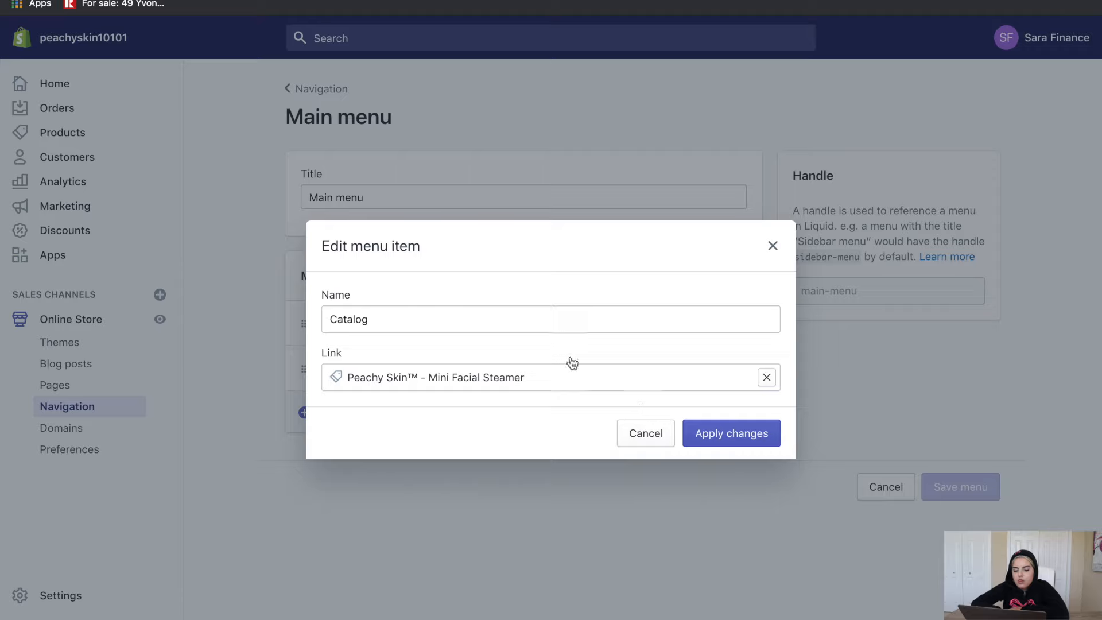
pyautogui.moveTo(415, 373); pyautogui.dragTo(351, 373)
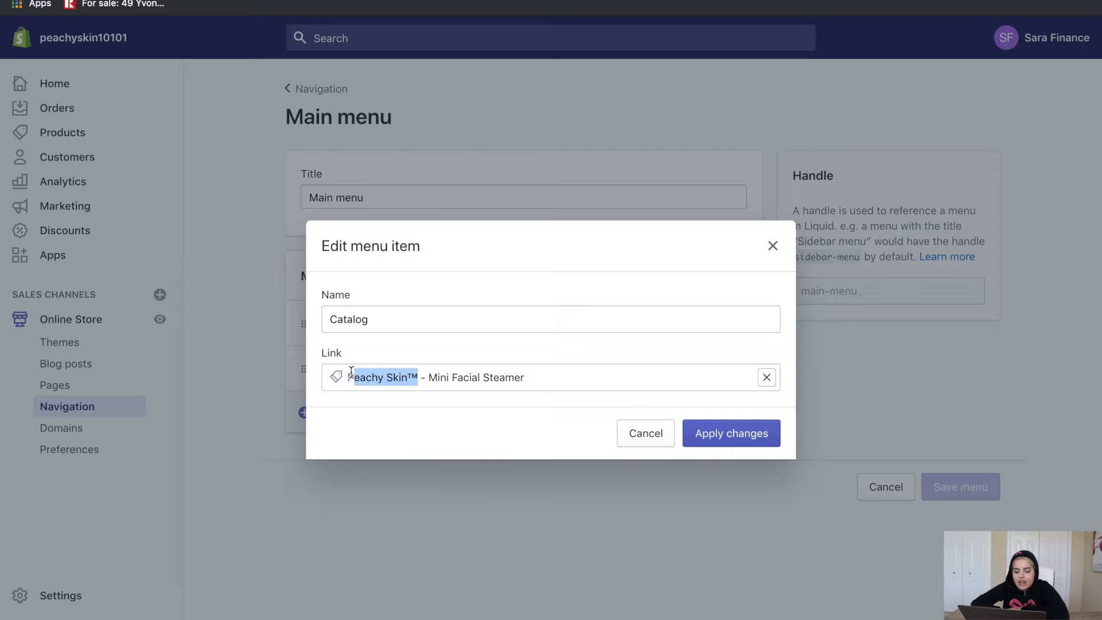
pyautogui.doubleClick(374, 321)
pyautogui.write('Peachy Skin™')
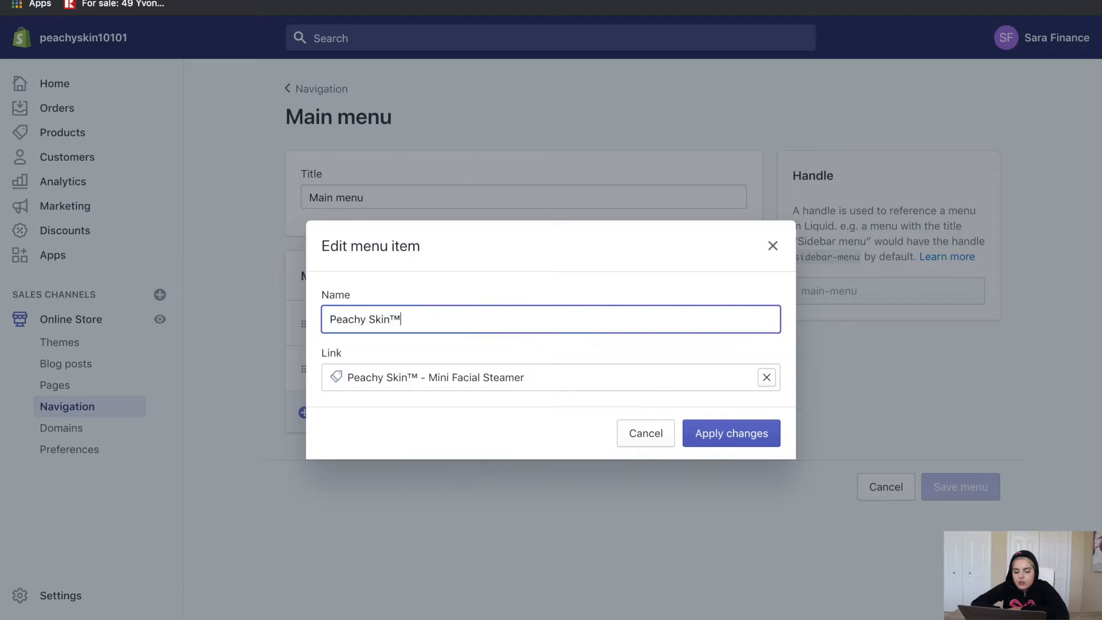
pyautogui.click(740, 437)
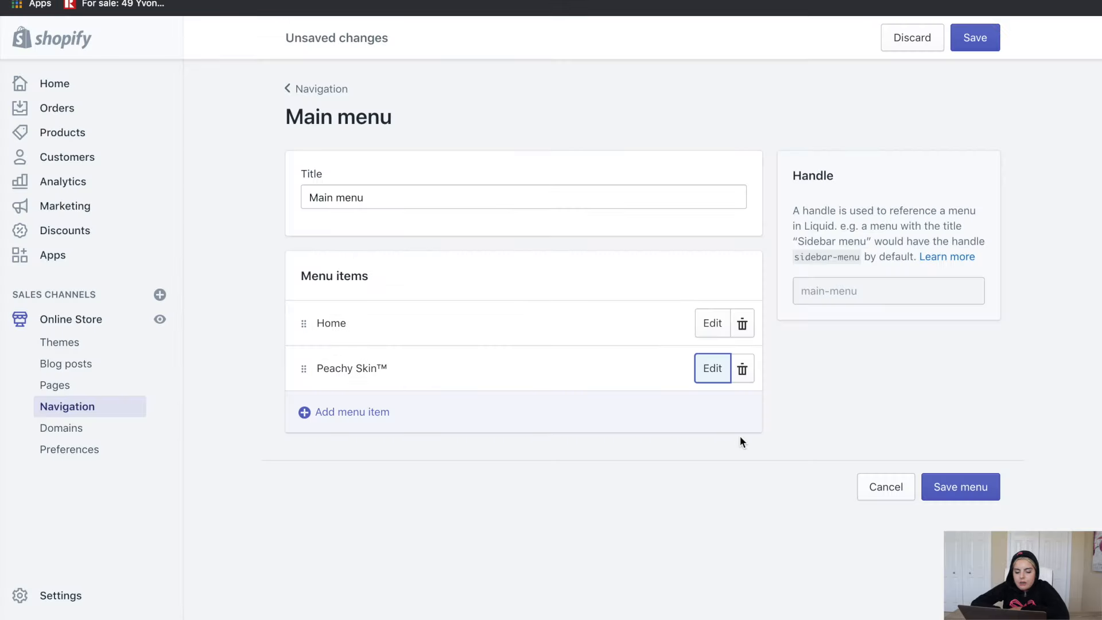
# Add a Track Your Order page item to the main menu and save it
pyautogui.click(689, 400)
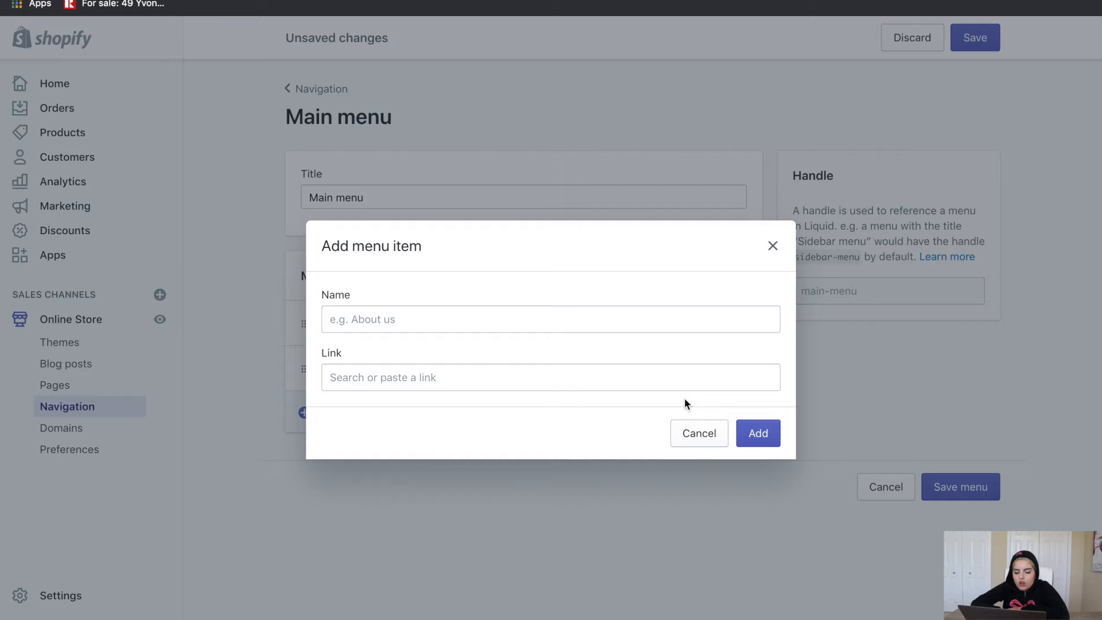
pyautogui.click(657, 374)
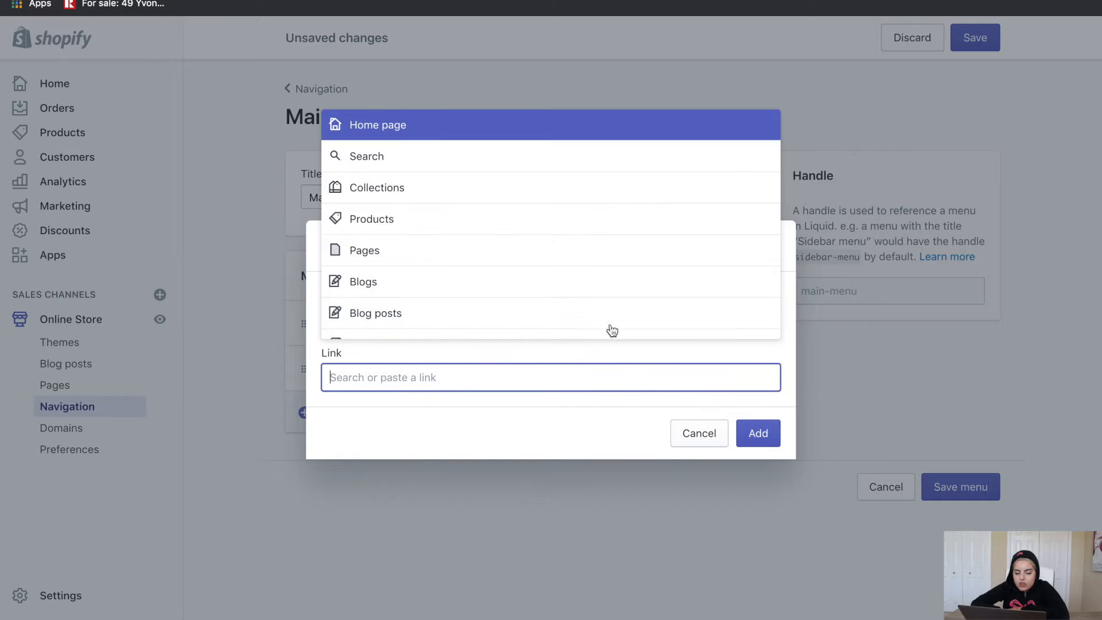
pyautogui.click(555, 258)
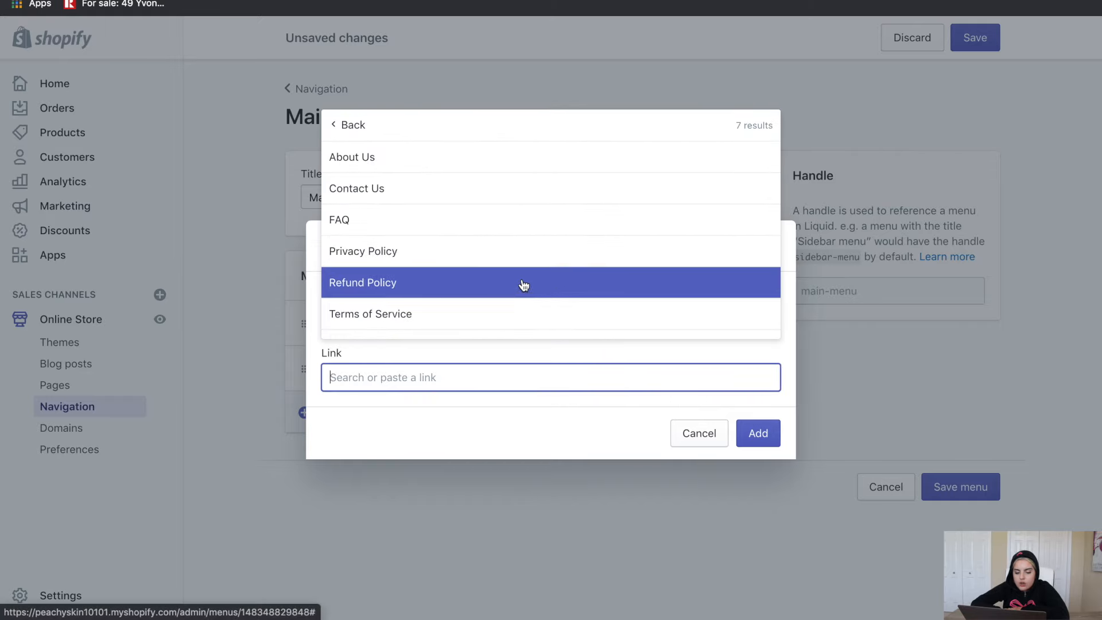
pyautogui.scroll(-1, 510, 242)
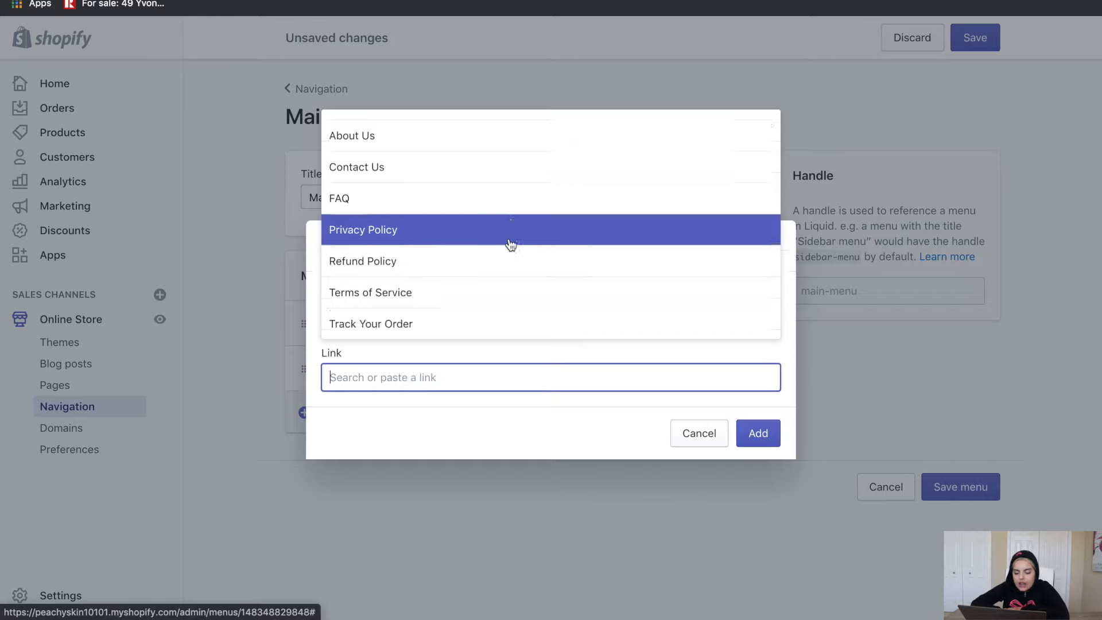
pyautogui.click(479, 325)
pyautogui.click(758, 433)
pyautogui.click(967, 40)
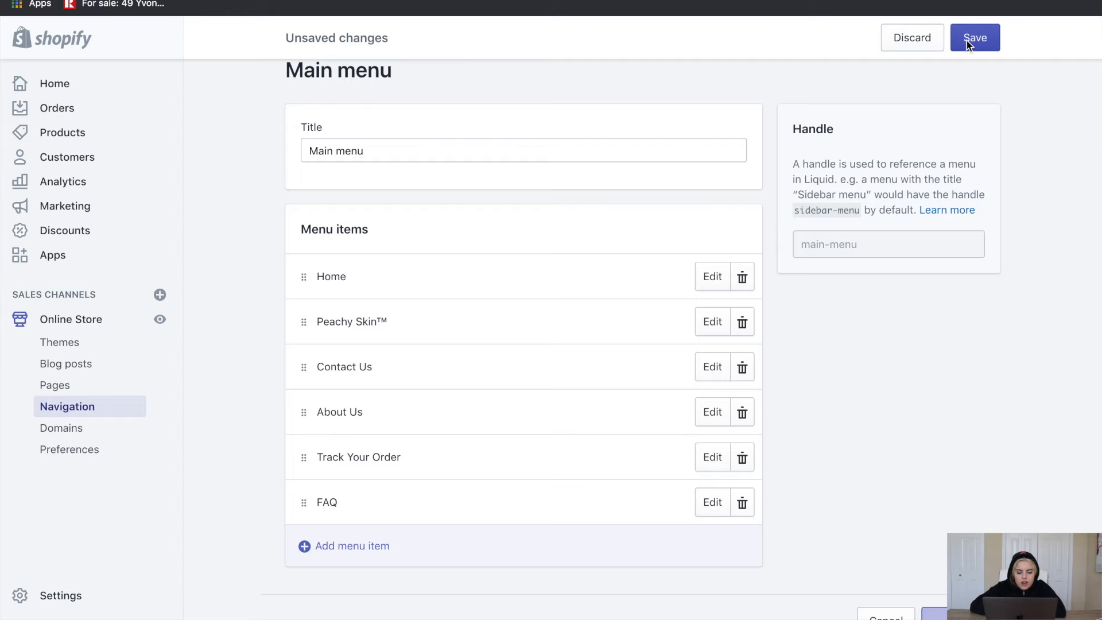
pyautogui.scroll(-1, 938, 257)
pyautogui.scroll(2, 939, 257)
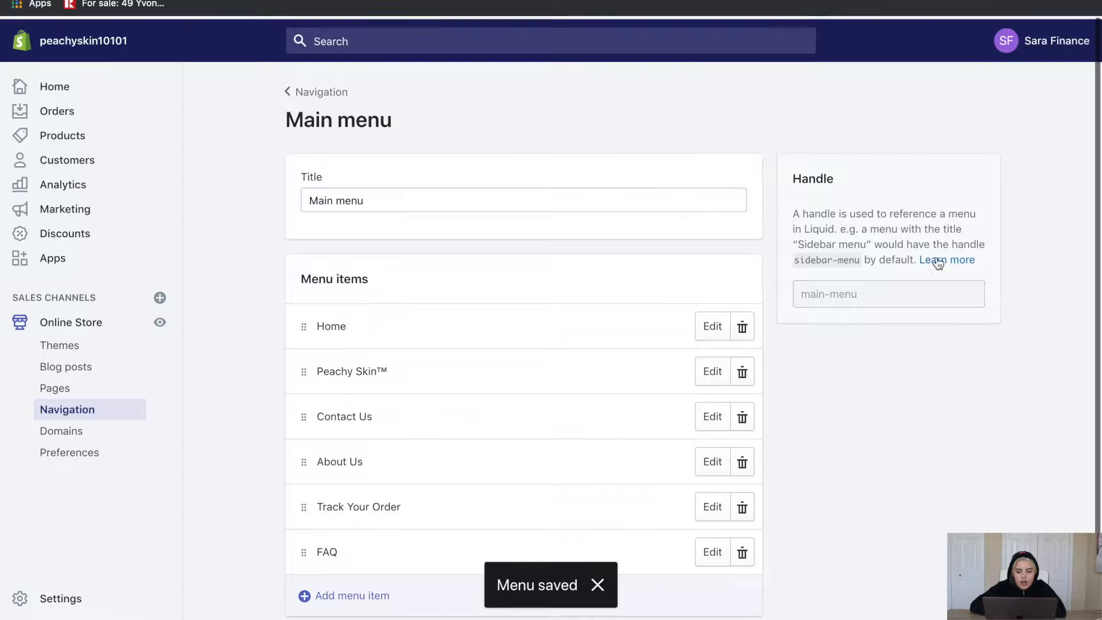
pyautogui.click(285, 90)
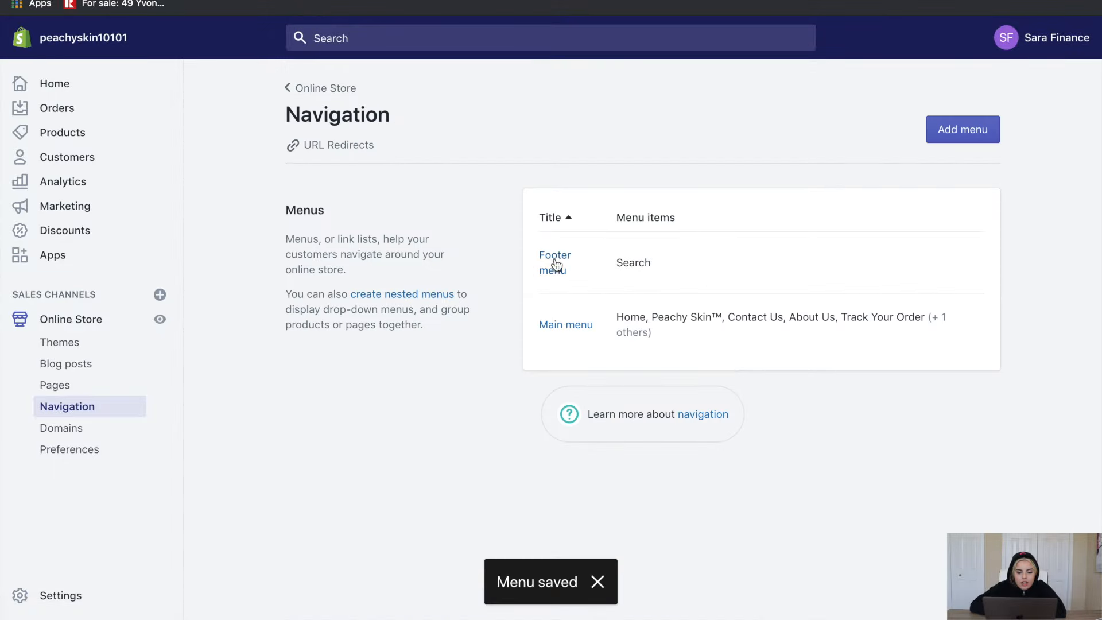
# In the Footer menu, add items linking the Privacy Policy, Refund Policy and Terms of Service pages, then save
pyautogui.click(555, 259)
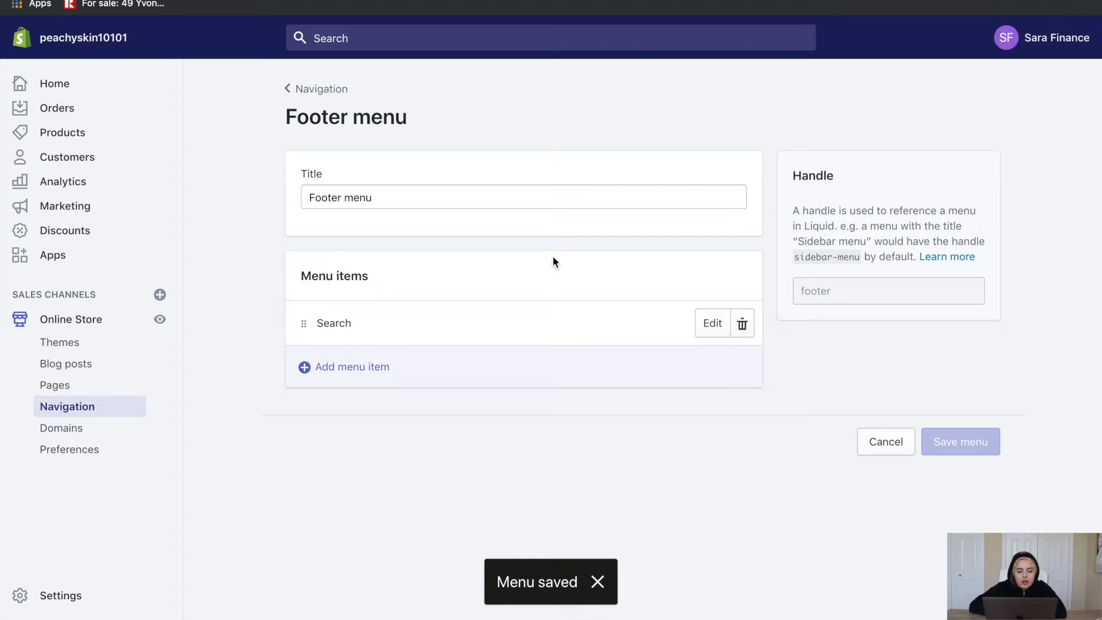
pyautogui.click(362, 357)
pyautogui.click(365, 377)
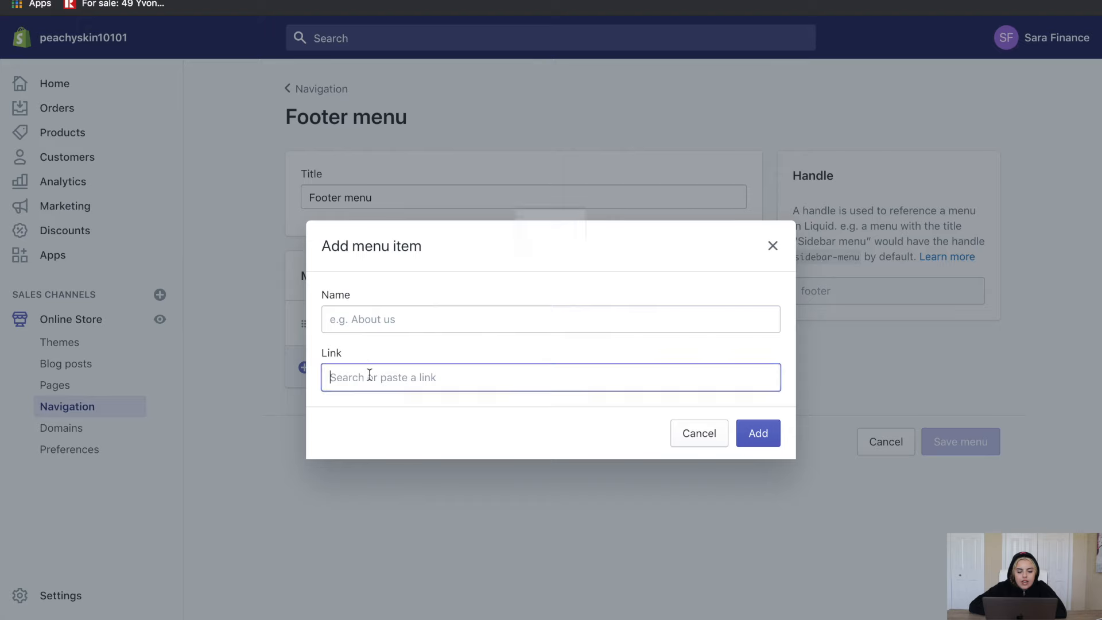
pyautogui.click(382, 252)
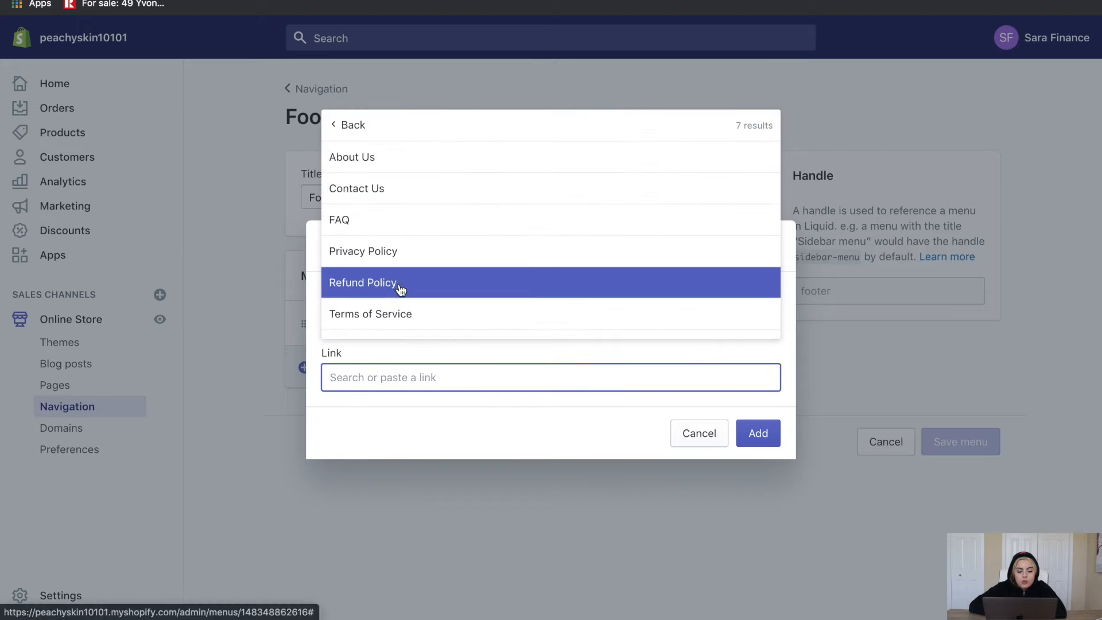
pyautogui.click(399, 253)
pyautogui.click(759, 432)
pyautogui.click(380, 406)
pyautogui.click(389, 372)
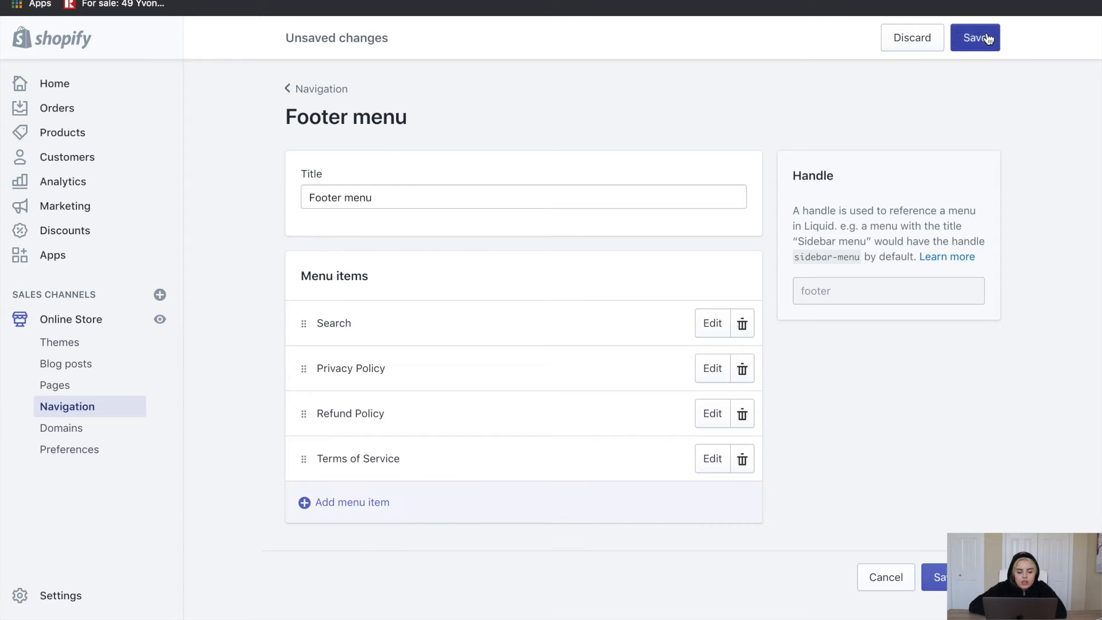
pyautogui.click(987, 37)
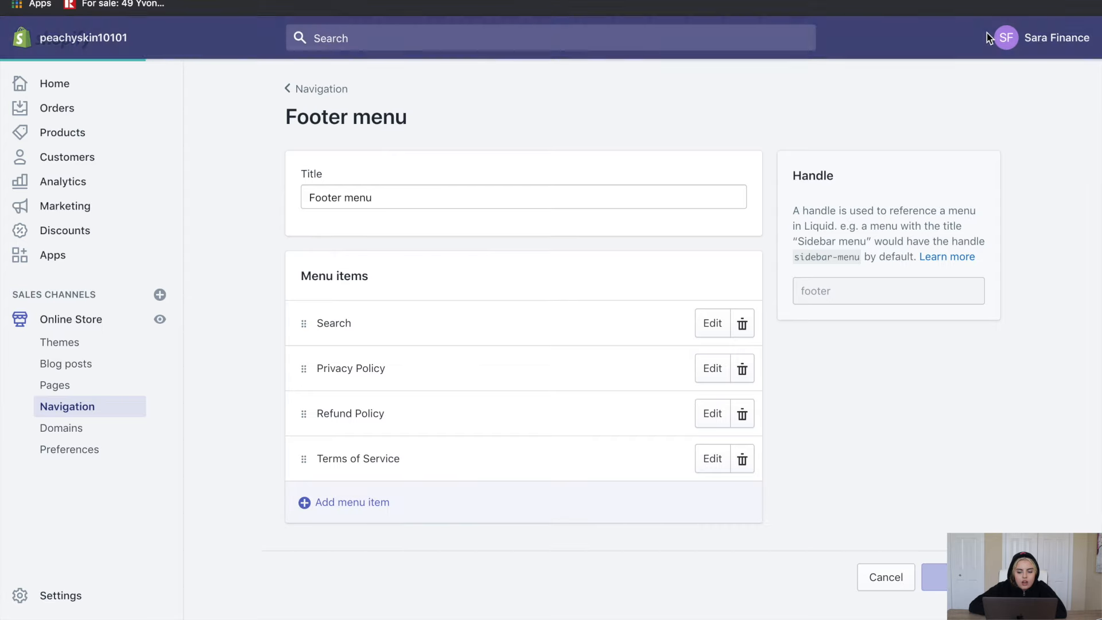
pyautogui.scroll(-1, 428, 536)
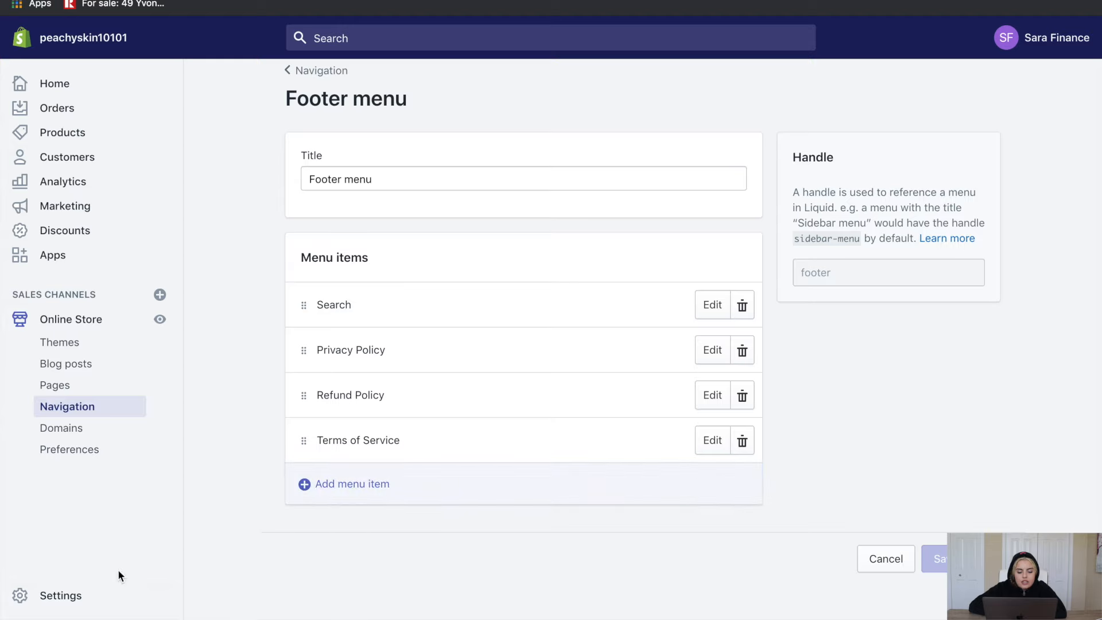
pyautogui.click(66, 602)
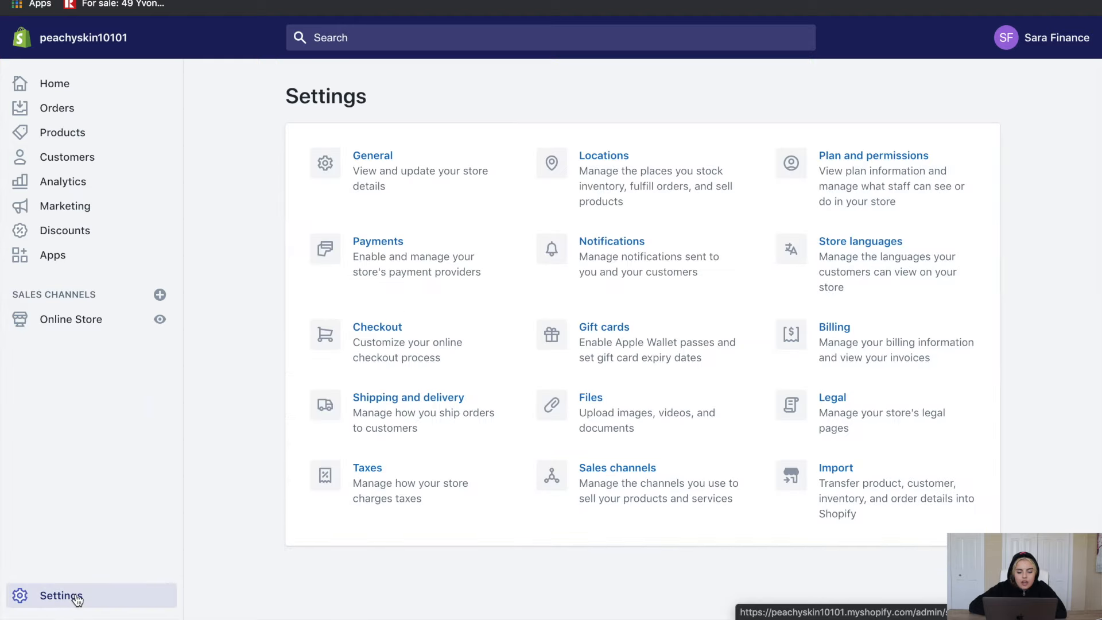
# Set the notification email accent colour to pink
pyautogui.click(601, 276)
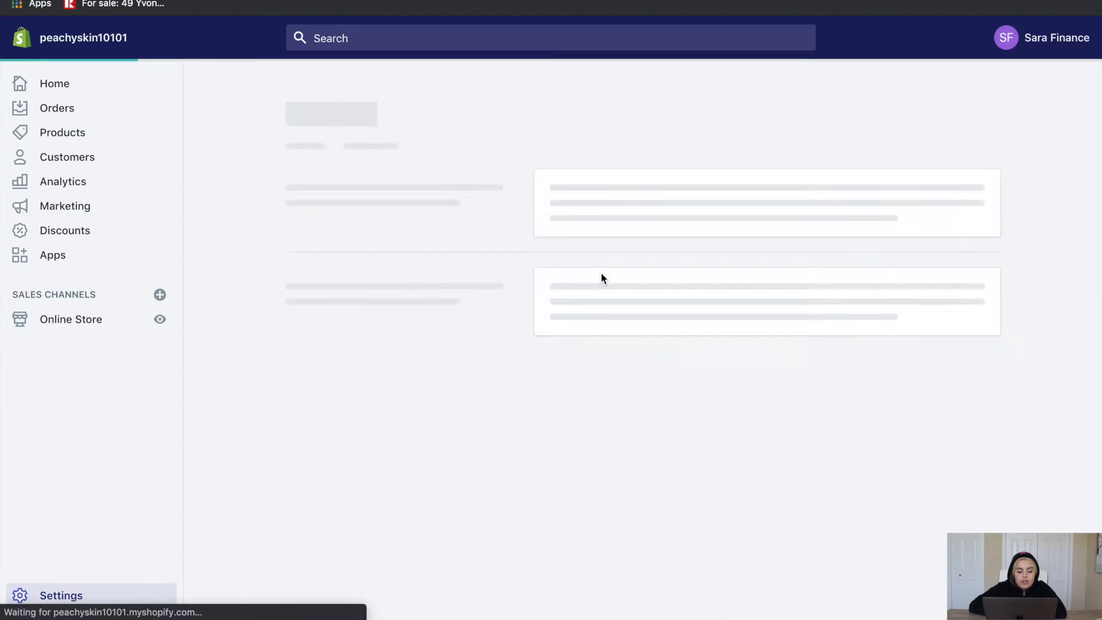
pyautogui.click(322, 303)
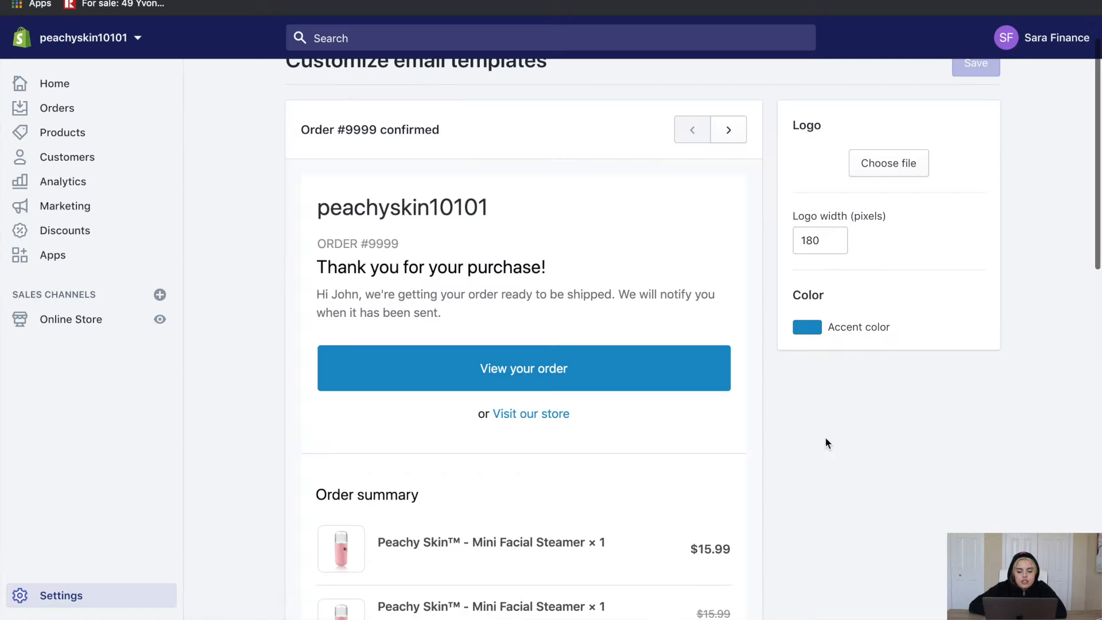
pyautogui.click(813, 331)
pyautogui.write('#f3b2c3')
pyautogui.click(894, 556)
pyautogui.scroll(2, 893, 556)
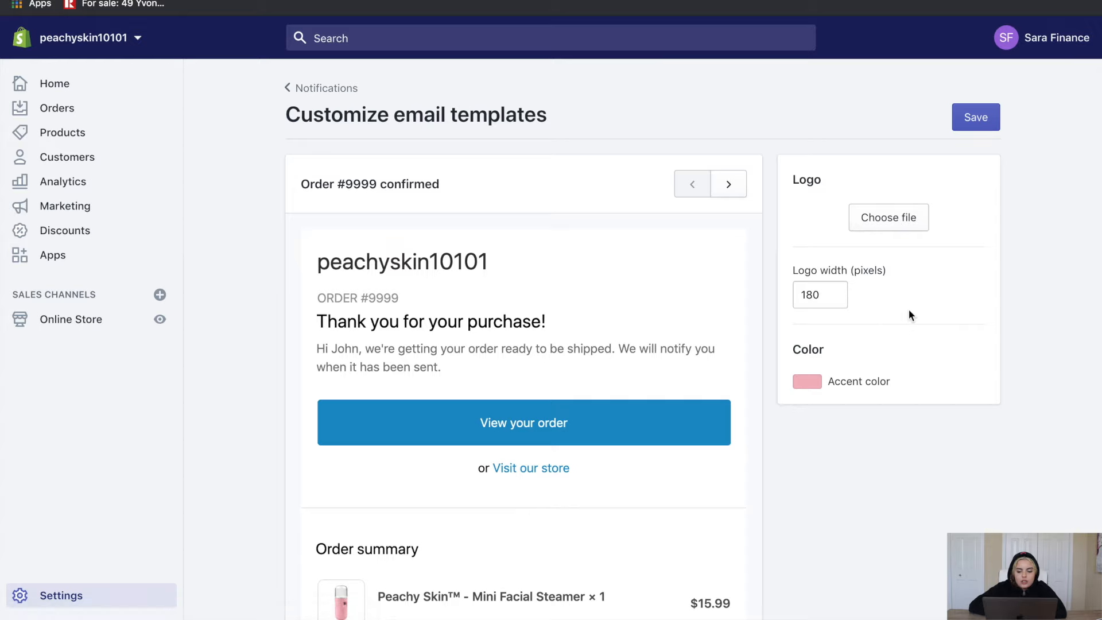
# Upload the Peachy Skin logo for the email templates and save the style
pyautogui.click(890, 226)
pyautogui.click(819, 256)
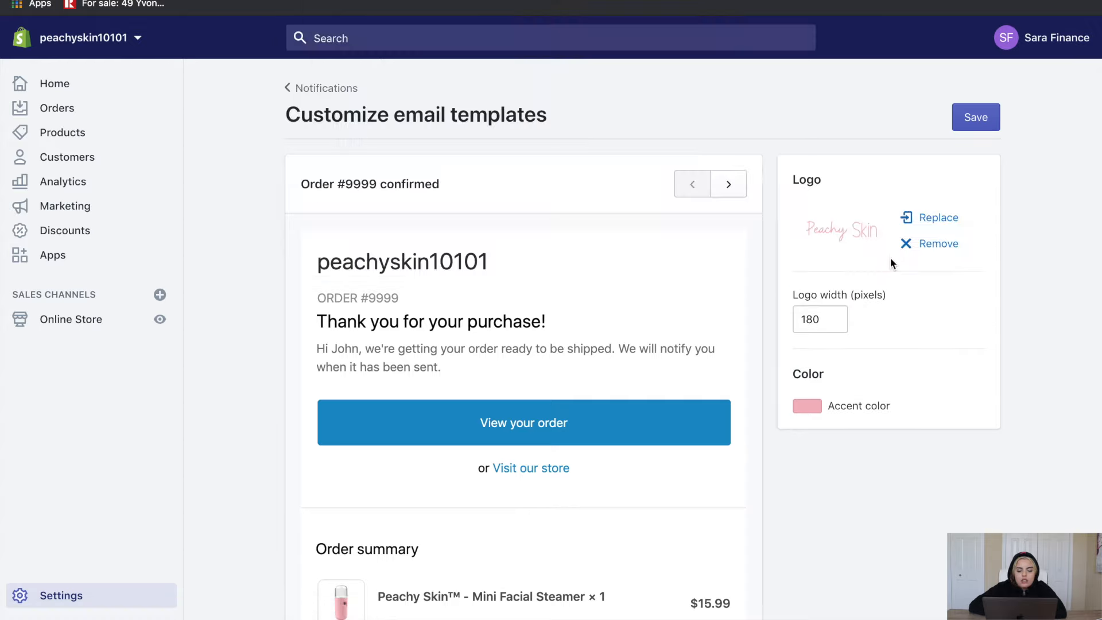
pyautogui.click(990, 121)
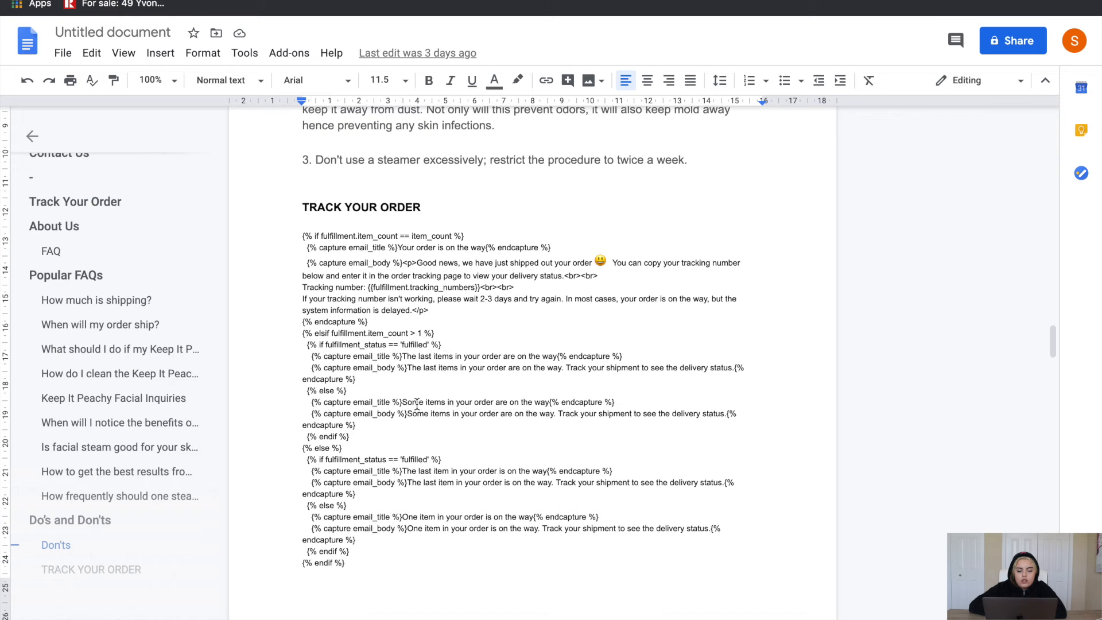
pyautogui.scroll(2, 417, 403)
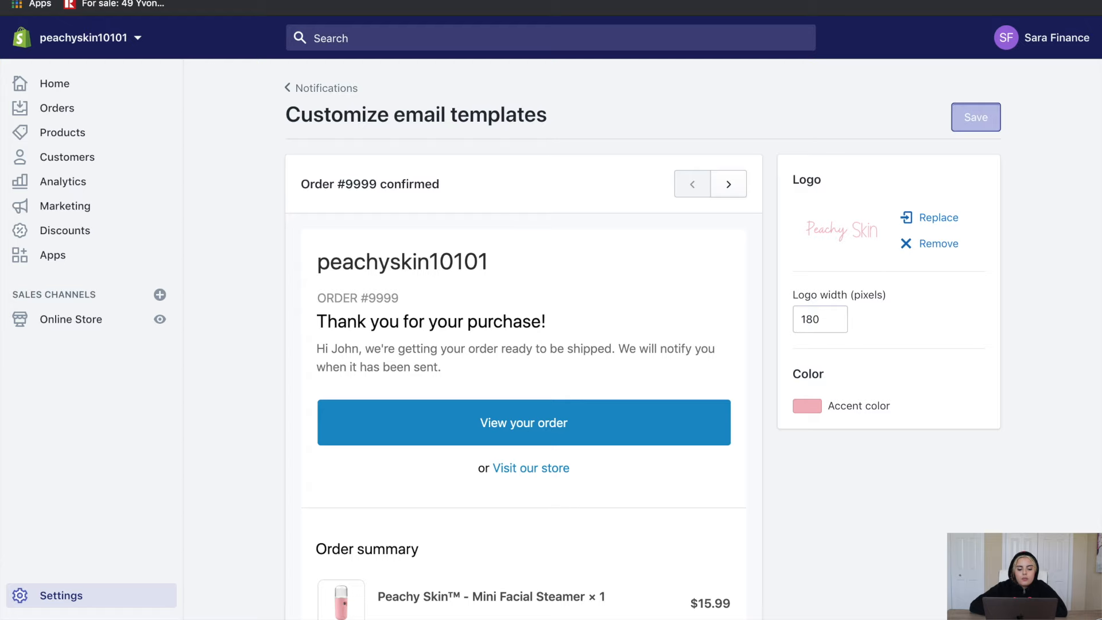
# Replace the Order confirmation email body with the pasted shipping-update template
pyautogui.click(296, 87)
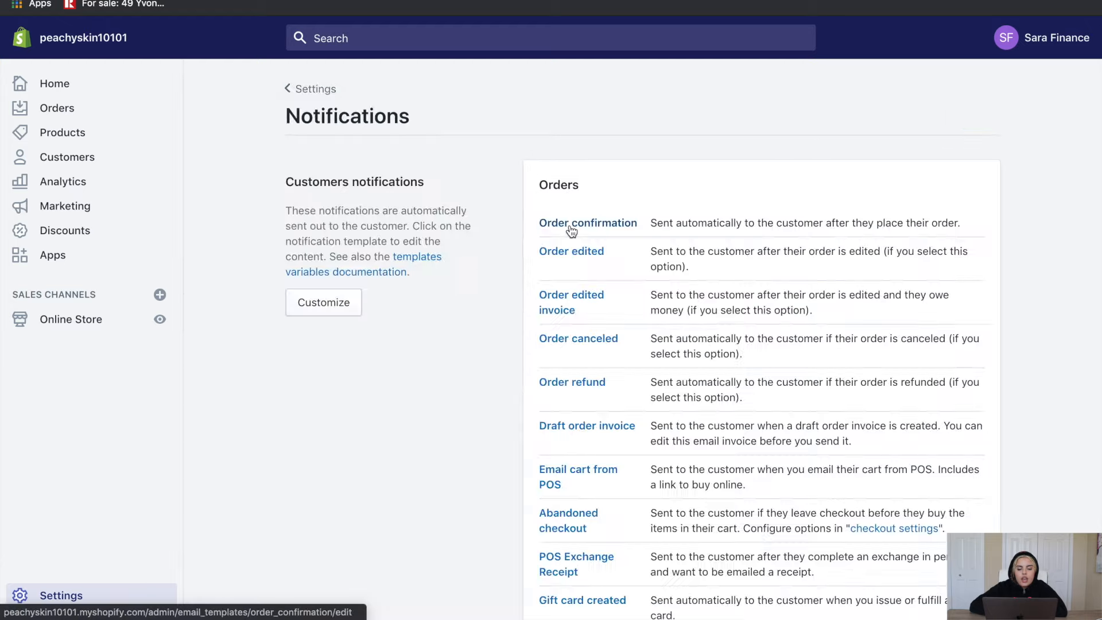
pyautogui.click(572, 227)
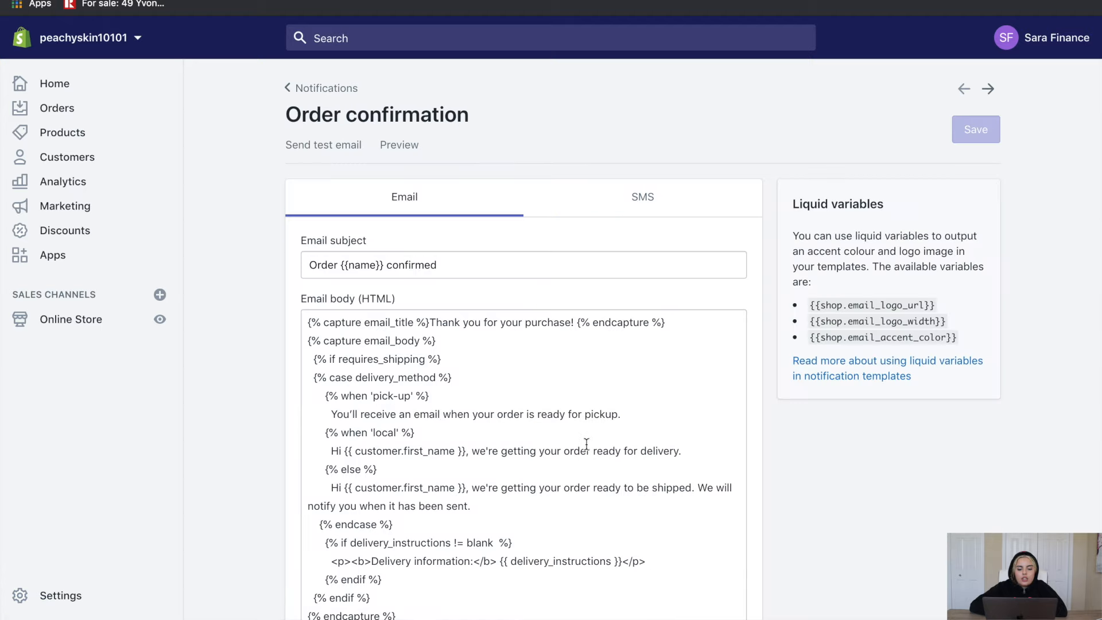
pyautogui.click(306, 325)
pyautogui.tripleClick(307, 325)
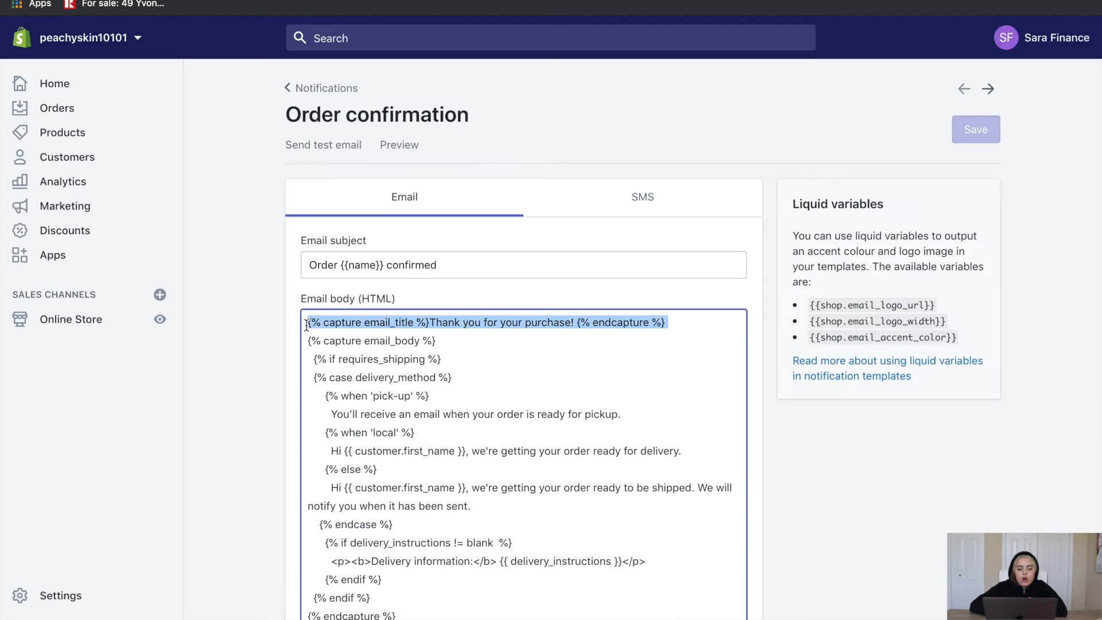
pyautogui.click(333, 340)
pyautogui.hotkey('ctrl', 'a')
pyautogui.press('BackSpace')
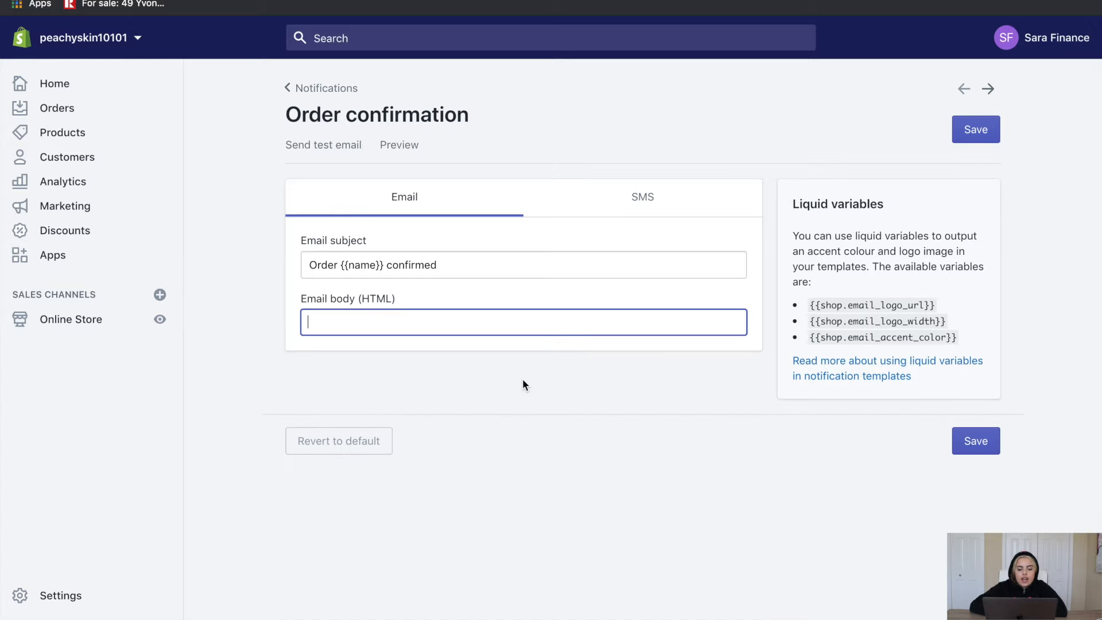
pyautogui.press('super+v')
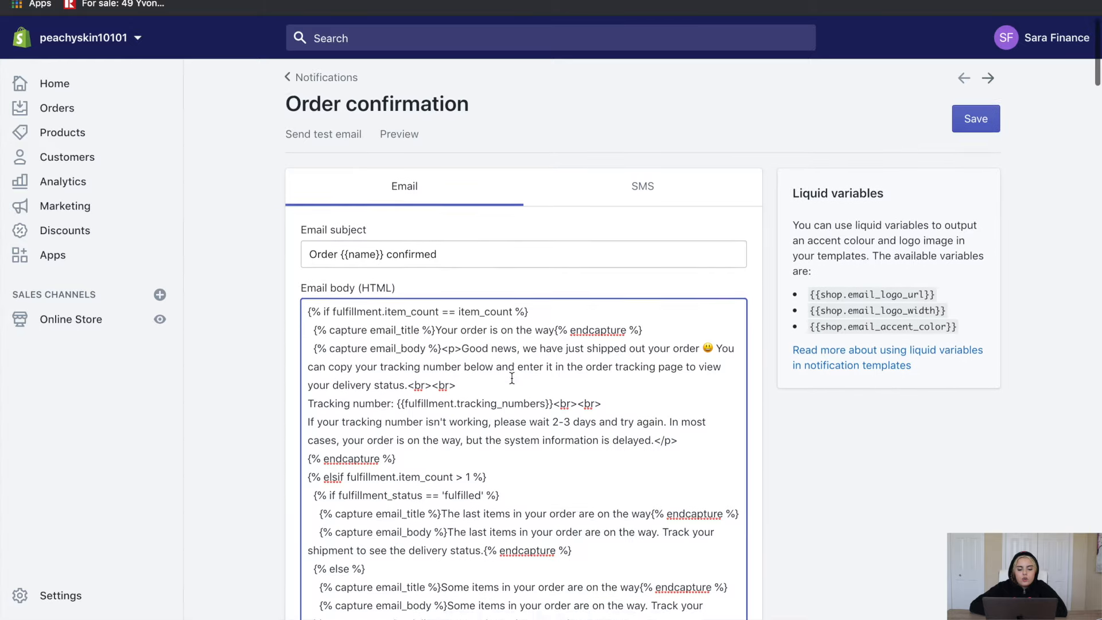
# Search the email code for 'yourstore' to find the tracking link placeholder
pyautogui.scroll(-1, 516, 381)
pyautogui.press('super+f')
pyautogui.write('yourstor')
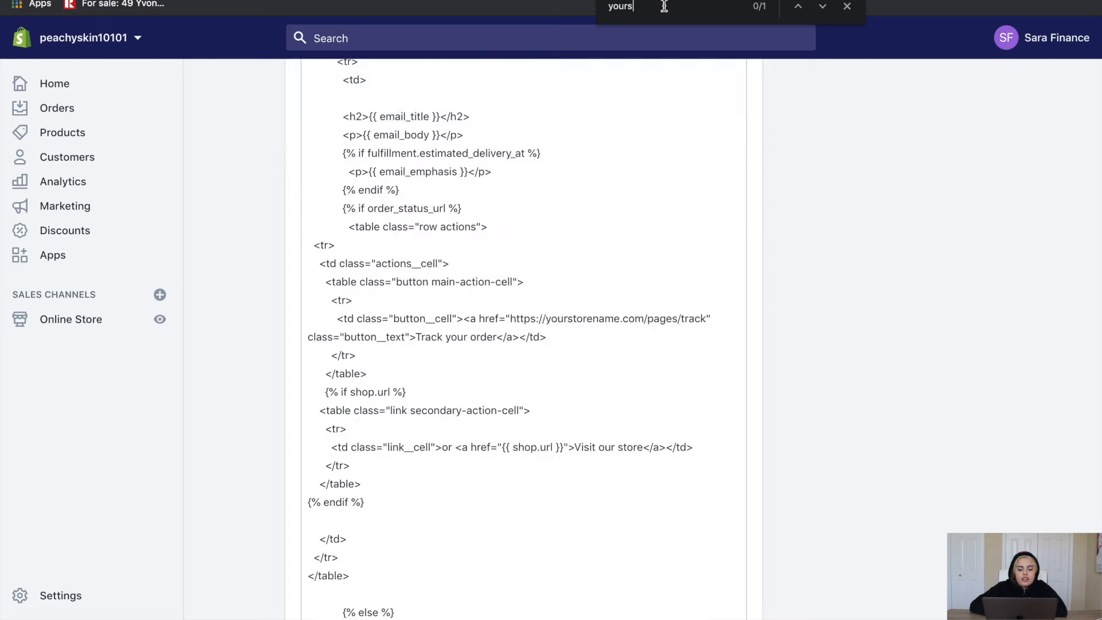
pyautogui.write('e')
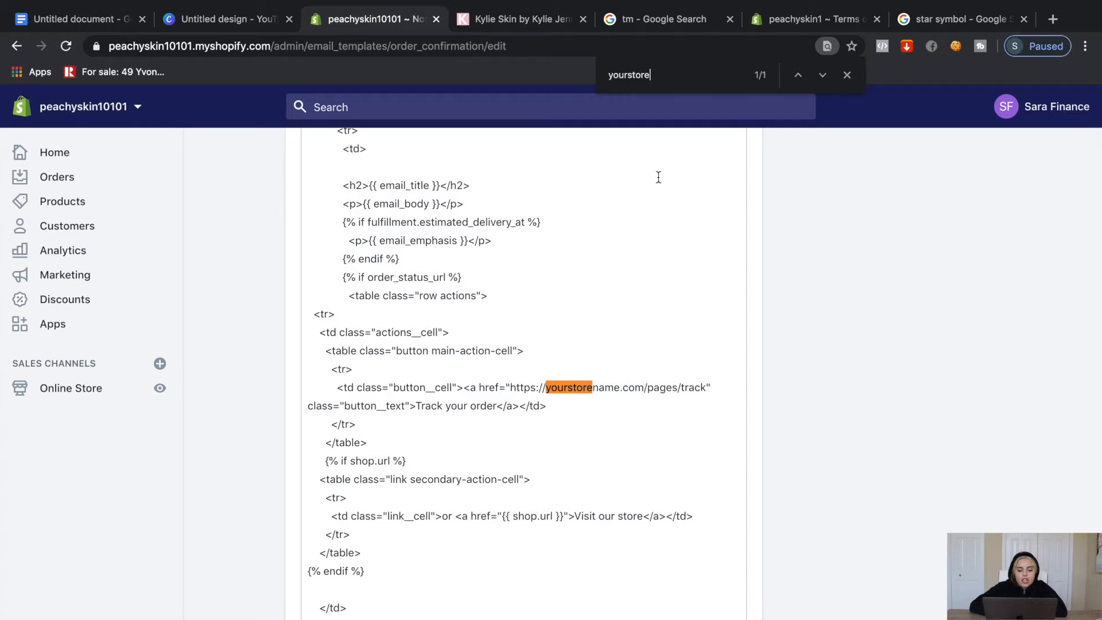
# In a duplicated admin tab, select the Track Your Order page's web address from its search preview
pyautogui.rightClick(368, 14)
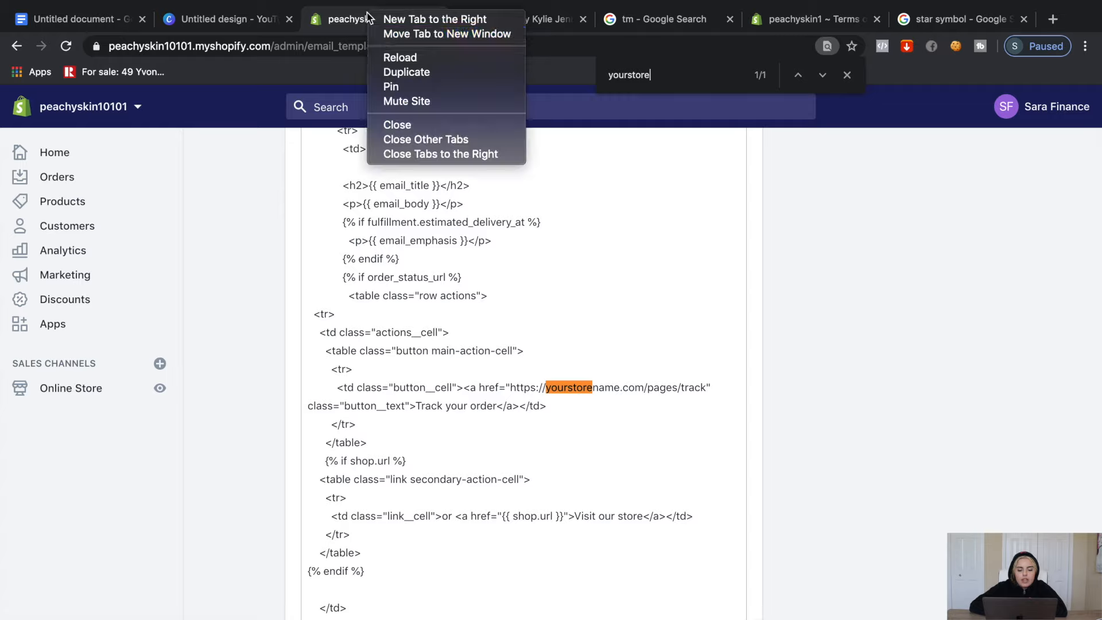
pyautogui.click(402, 72)
pyautogui.click(84, 395)
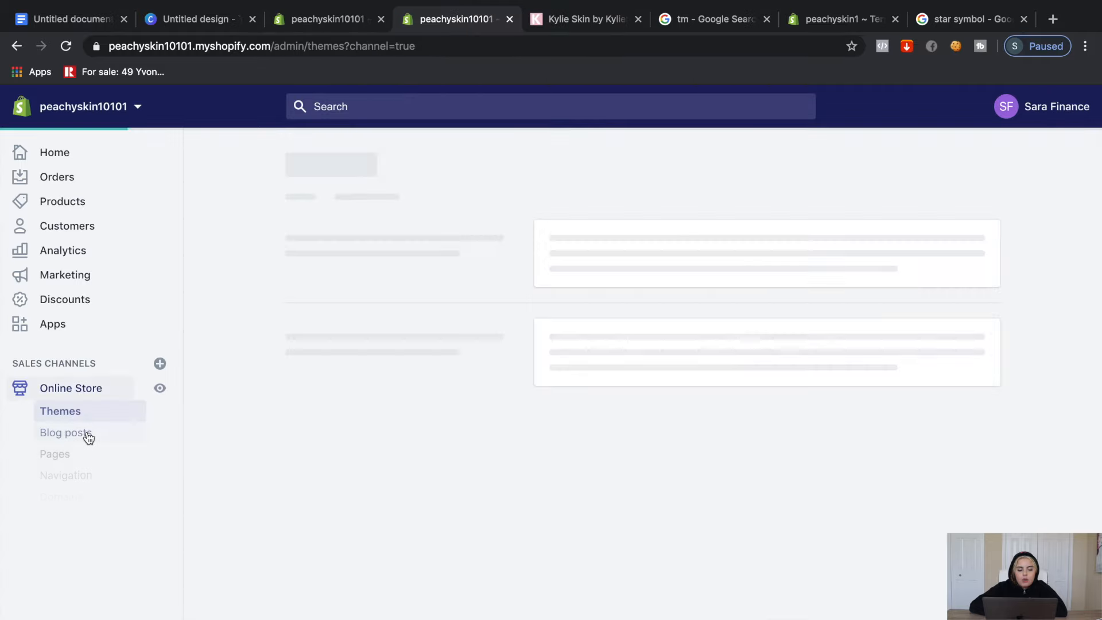
pyautogui.click(75, 457)
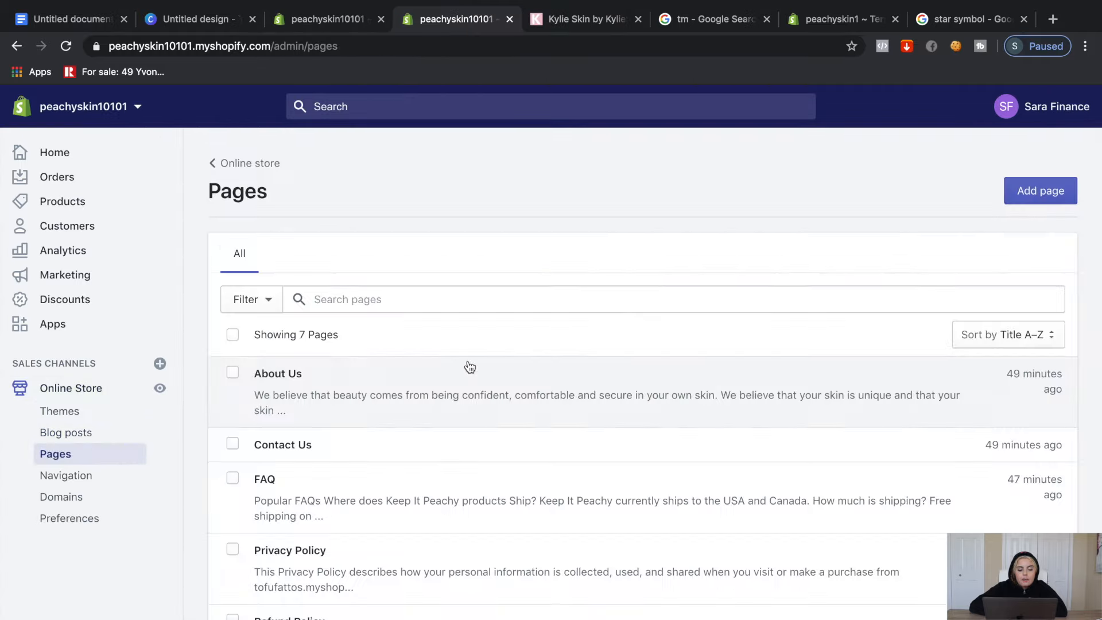
pyautogui.scroll(-3, 454, 450)
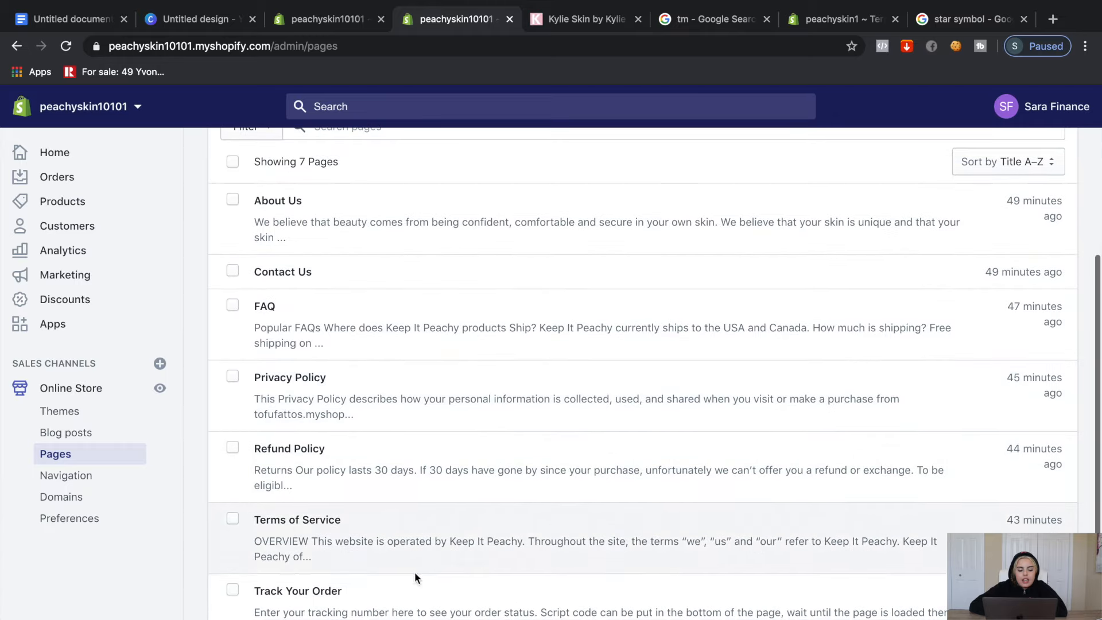
pyautogui.click(401, 610)
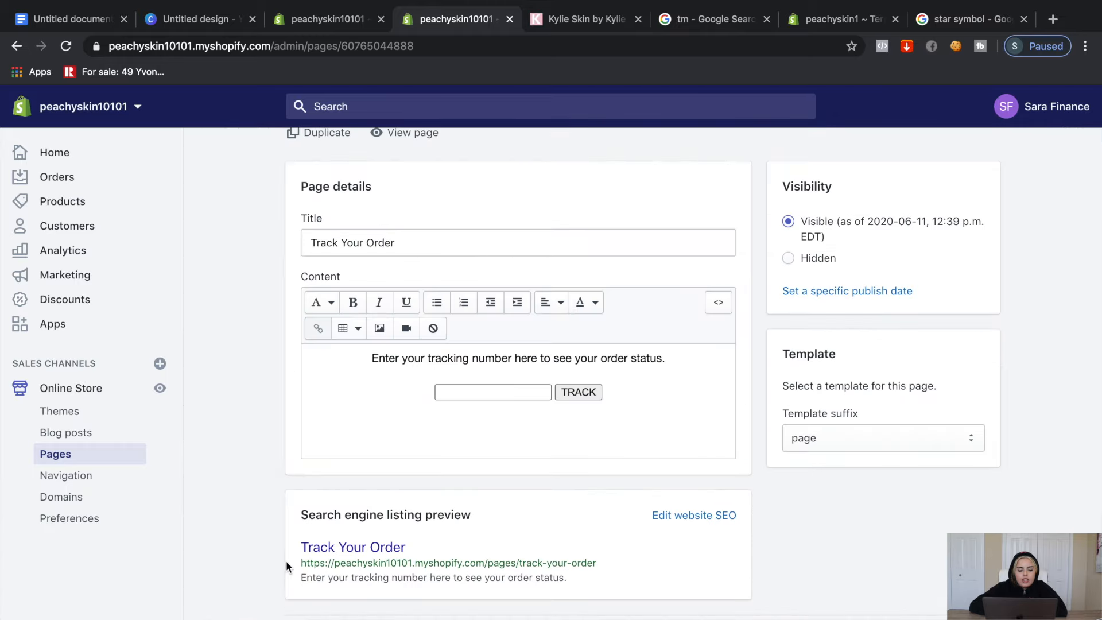
pyautogui.moveTo(300, 563); pyautogui.dragTo(540, 556)
pyautogui.click(580, 557)
pyautogui.tripleClick(580, 557)
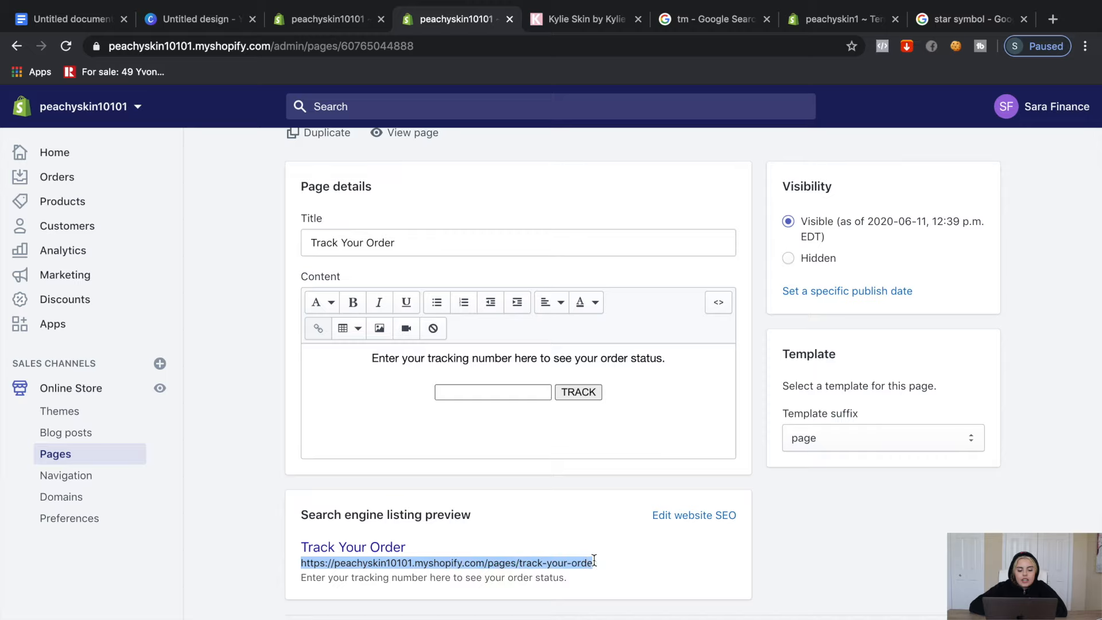
# Return to the Order confirmation template and preview the updated email
pyautogui.click(329, 20)
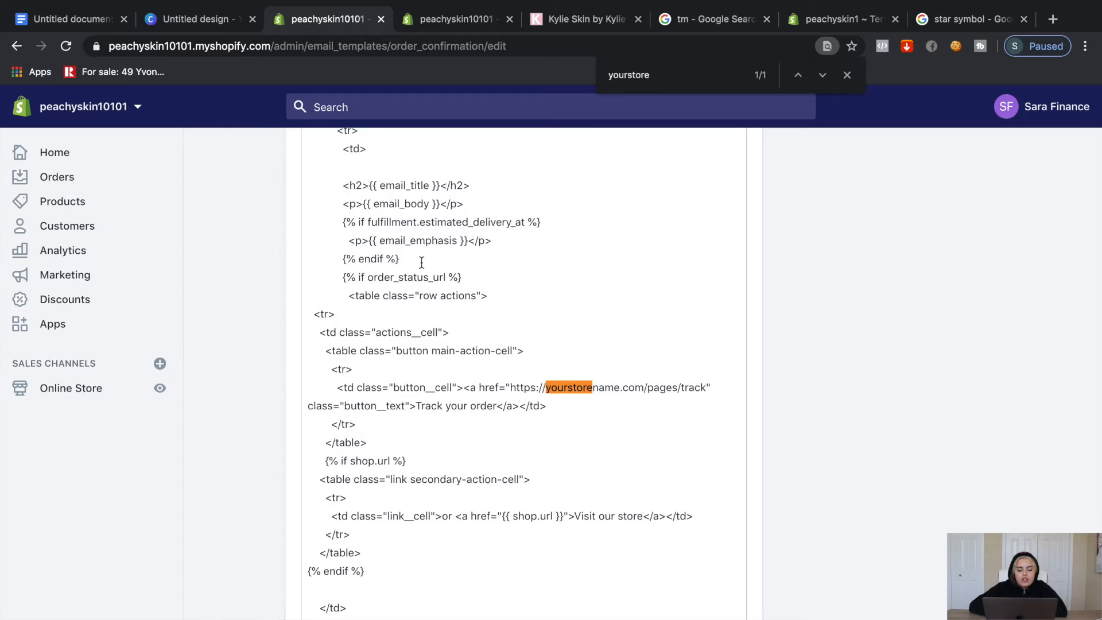
pyautogui.scroll(15, 422, 262)
pyautogui.click(409, 213)
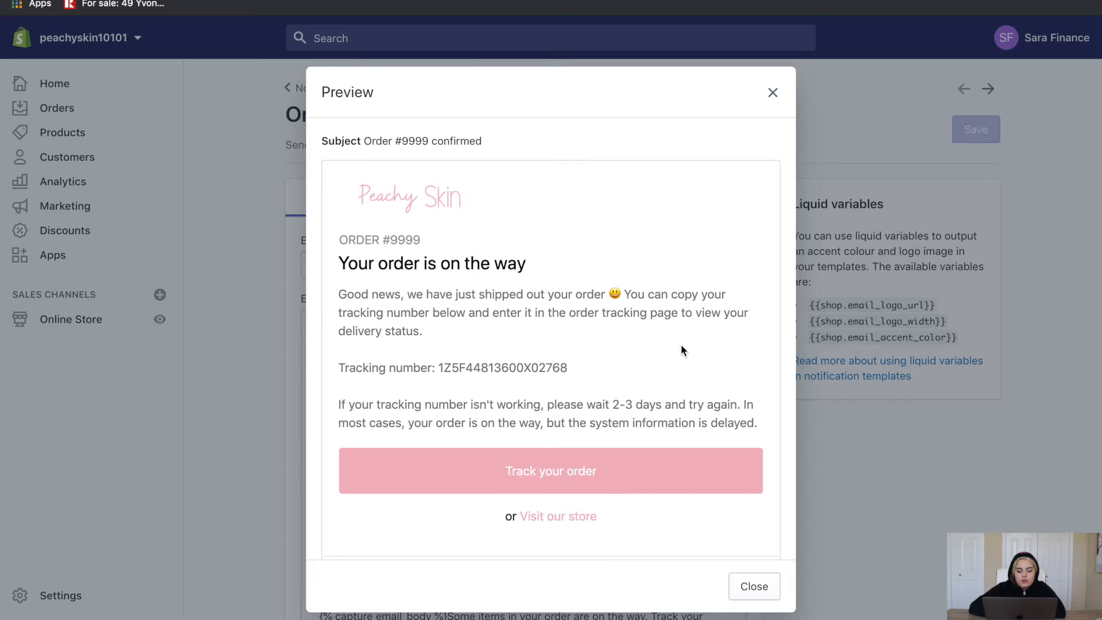
# Close the pink order confirmation email preview and return to the store Settings
pyautogui.click(773, 132)
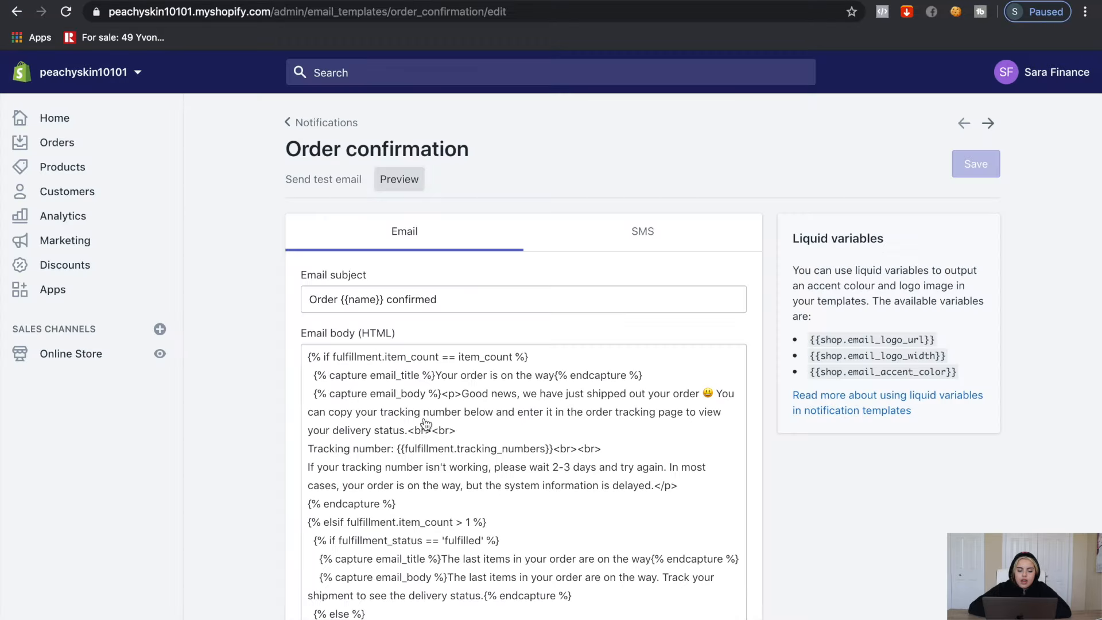
pyautogui.click(34, 610)
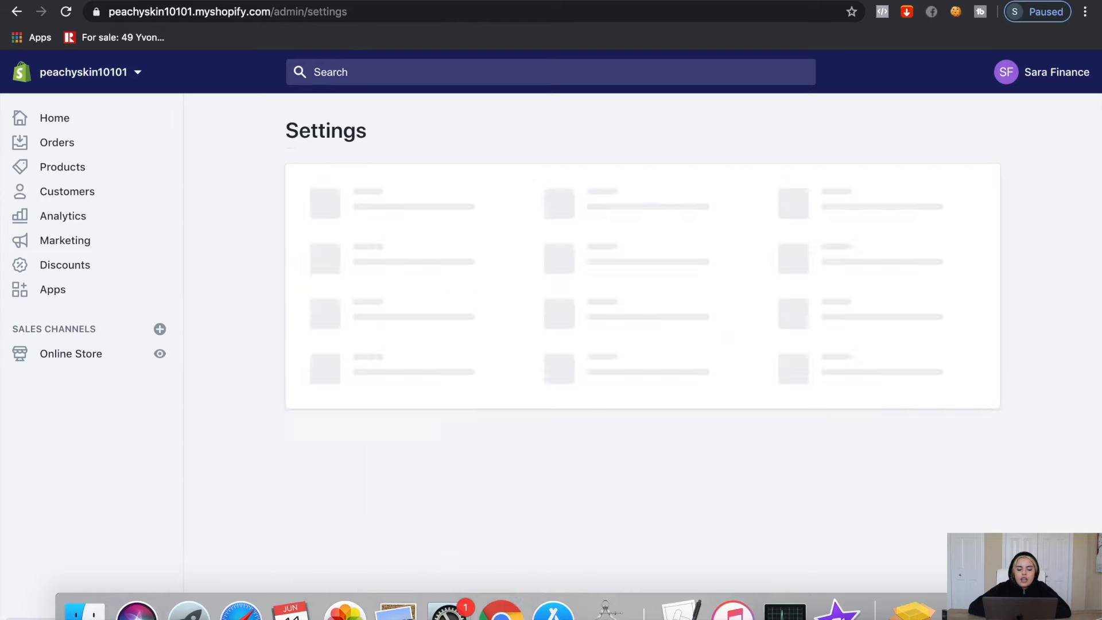
# In the General shipping profile's rates, delete the old Expedited Domestic rate
pyautogui.click(389, 451)
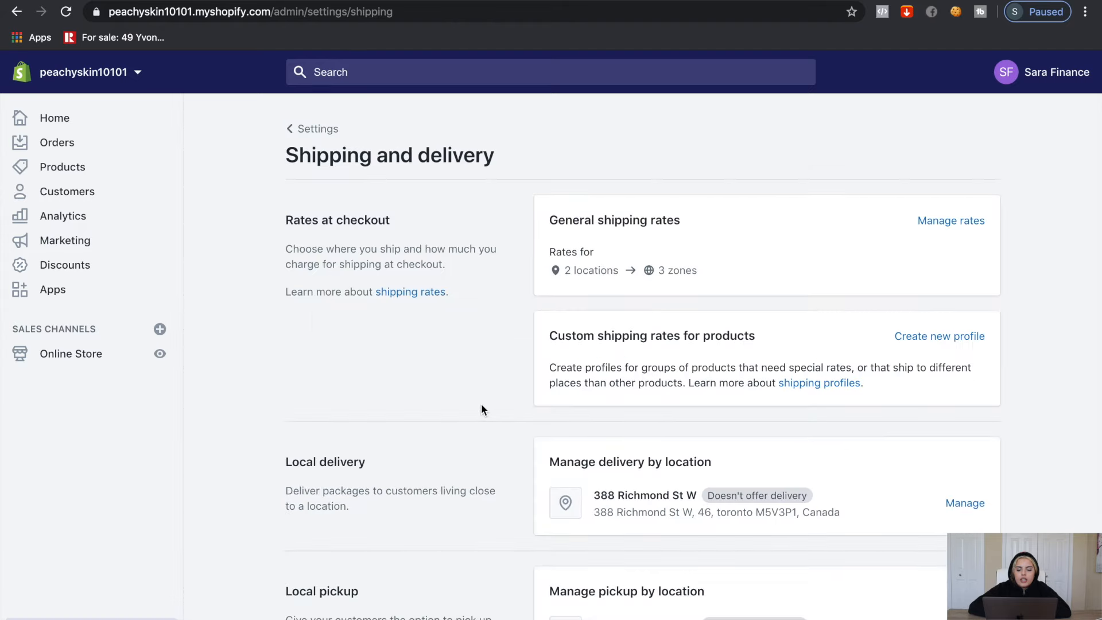
pyautogui.click(943, 222)
pyautogui.scroll(-3, 986, 280)
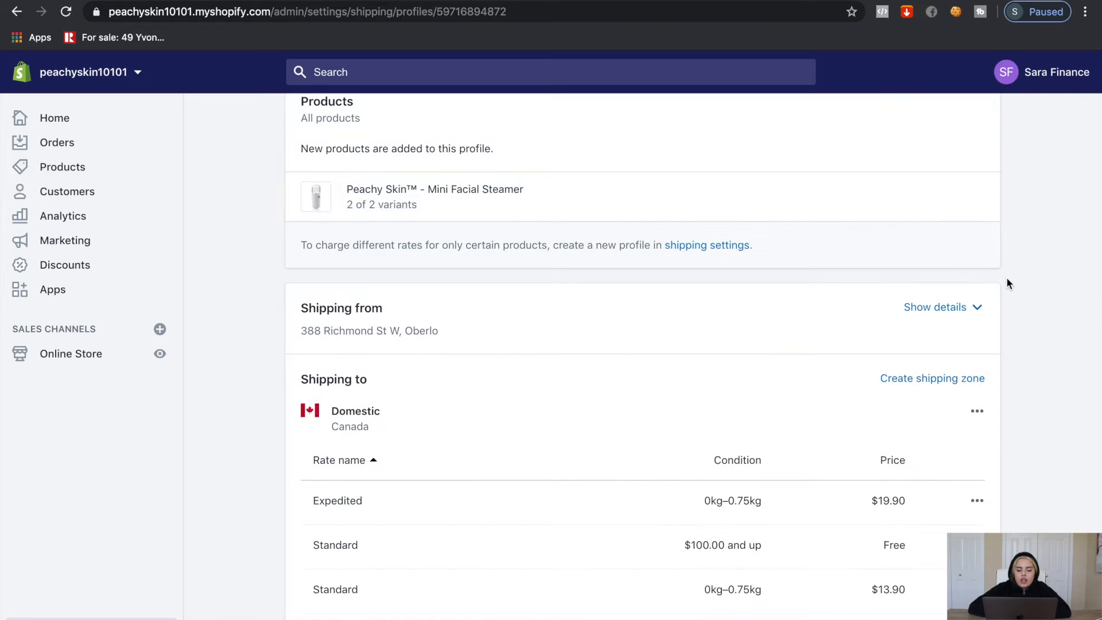
pyautogui.scroll(-3, 1007, 279)
pyautogui.click(976, 335)
pyautogui.click(945, 402)
pyautogui.click(977, 337)
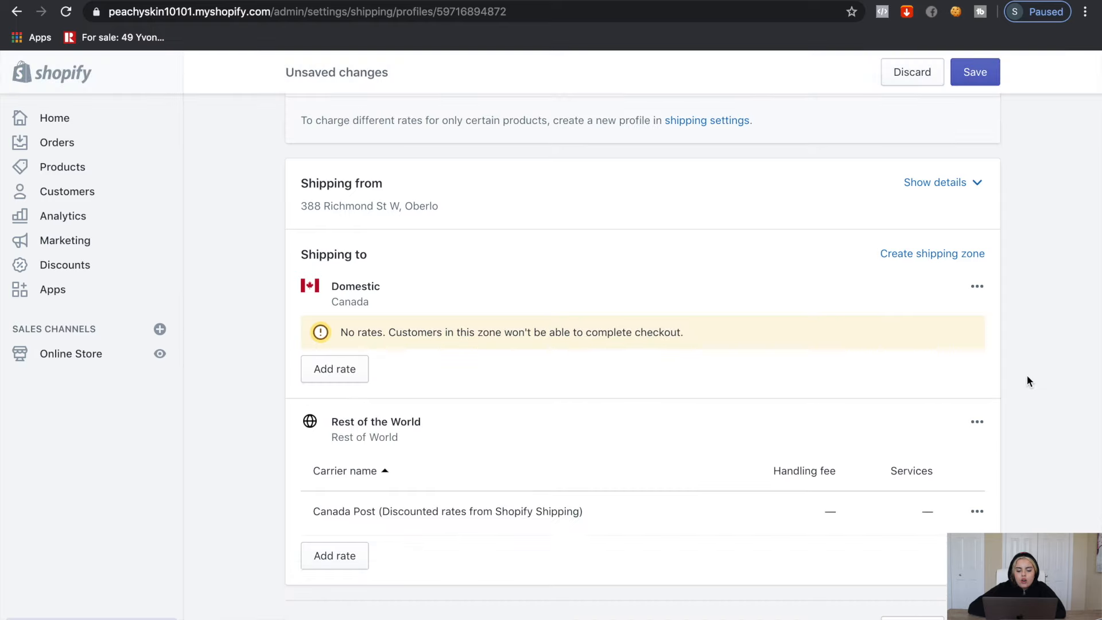
# Add a $0 Domestic rate named 'Free Shipping', save the profile, and return to Settings
pyautogui.click(339, 370)
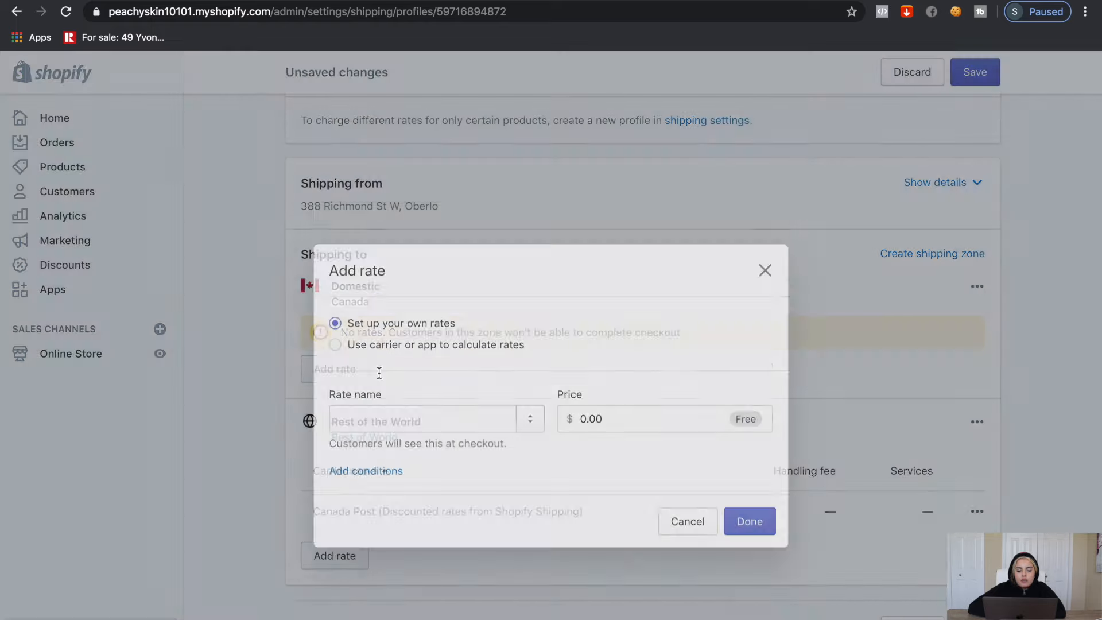
pyautogui.click(380, 379)
pyautogui.write('Free ')
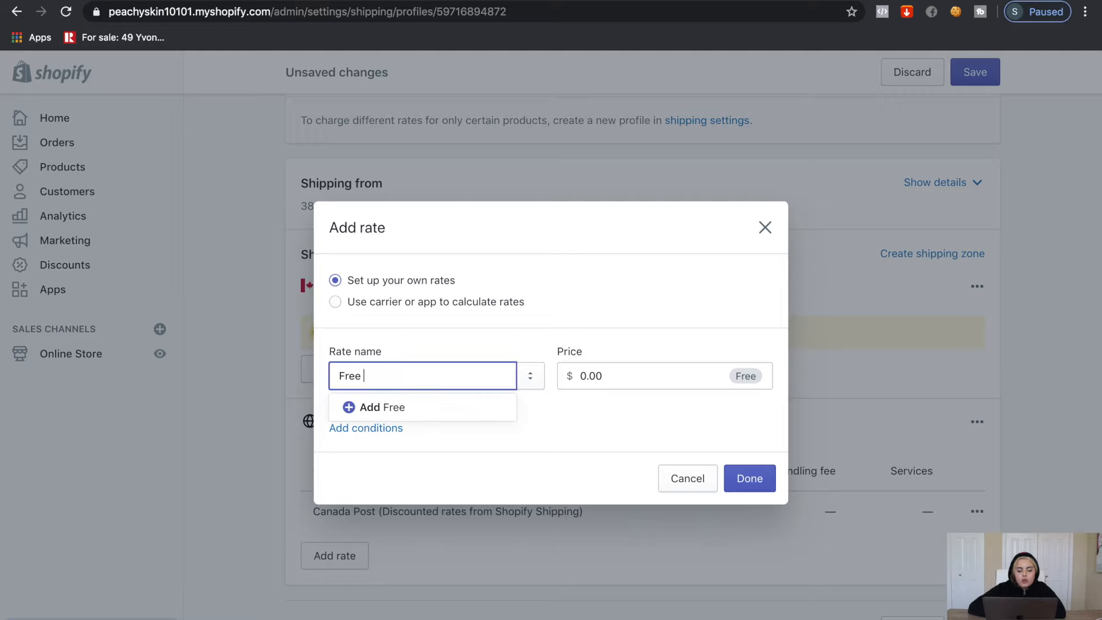
pyautogui.write('Shipping')
pyautogui.press('Return')
pyautogui.scroll(-1, 674, 344)
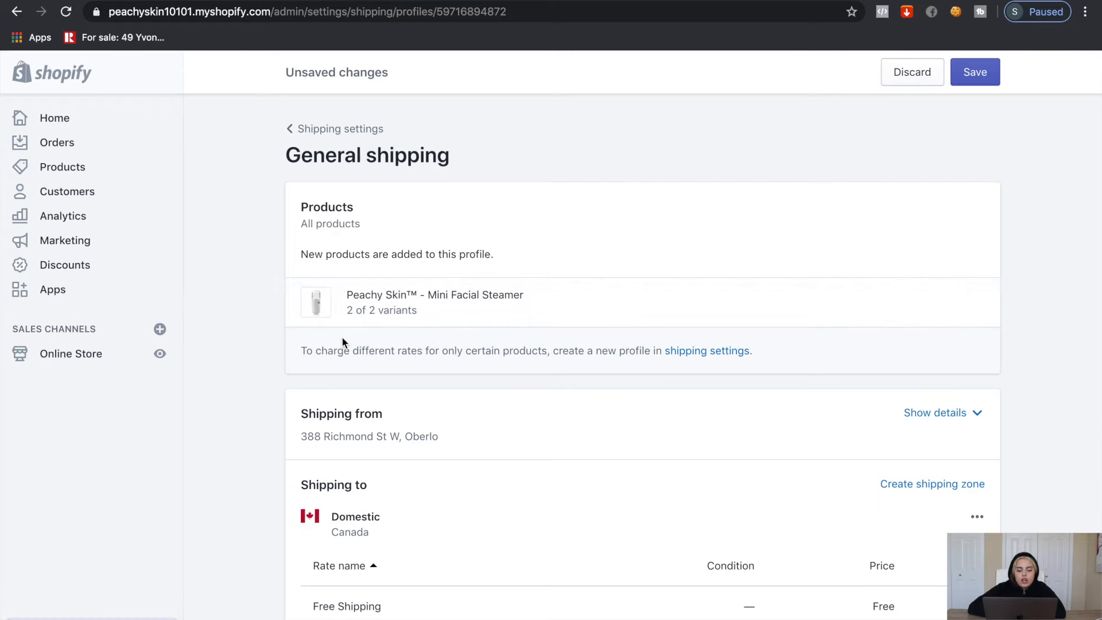
pyautogui.click(976, 71)
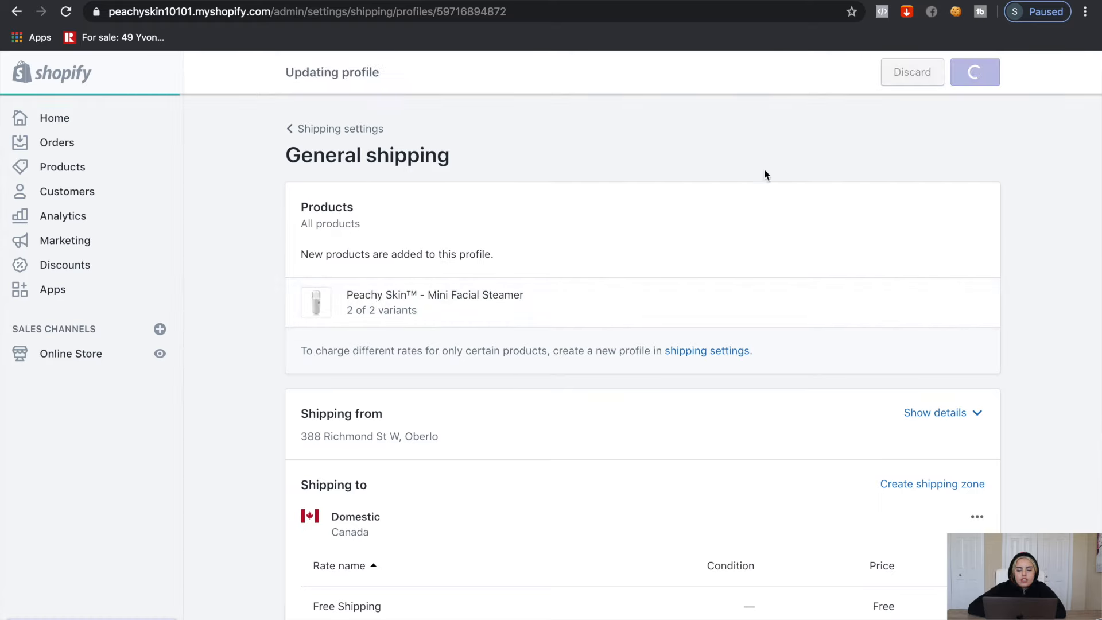
pyautogui.click(291, 128)
pyautogui.click(292, 128)
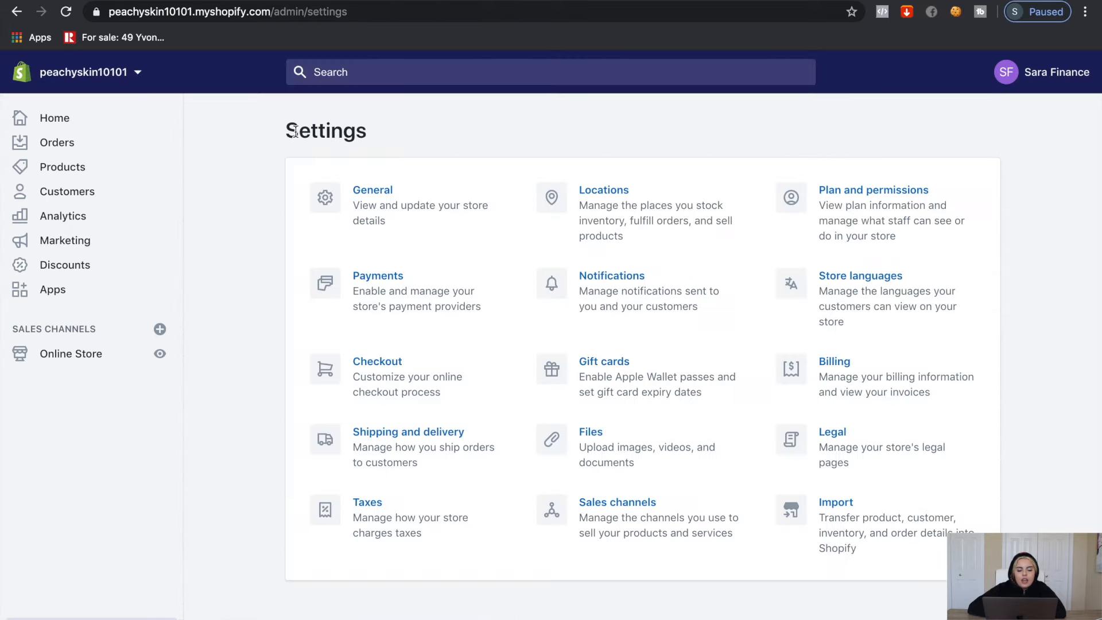
# Review the payment providers, Shopify Payments and PayPal Express Checkout, then return to Settings
pyautogui.click(397, 299)
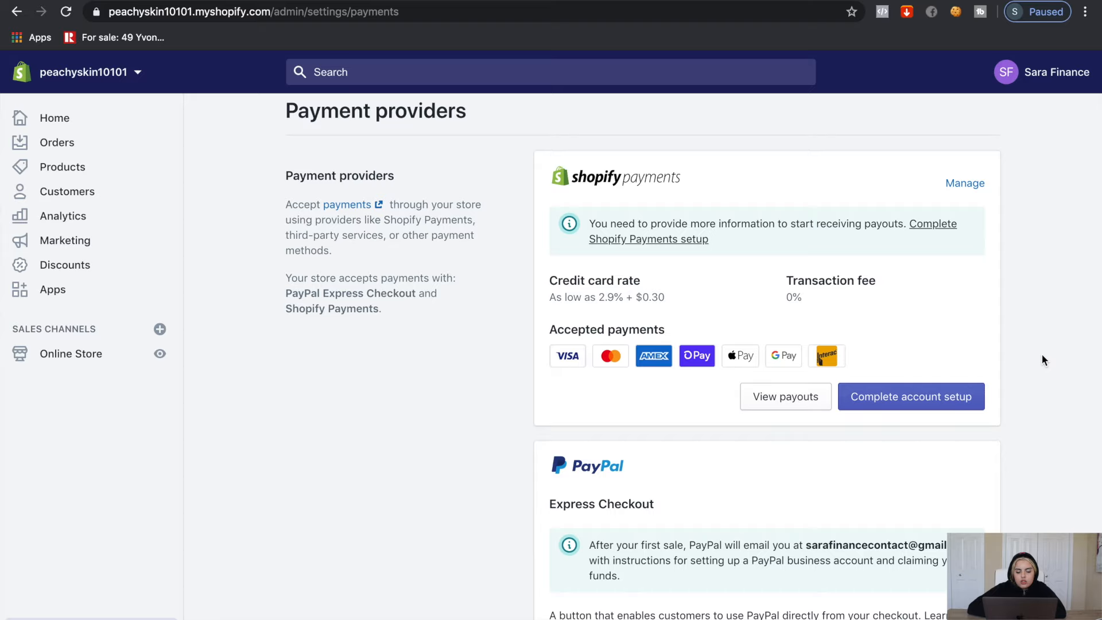
pyautogui.scroll(1, 1042, 354)
pyautogui.scroll(-5, 595, 270)
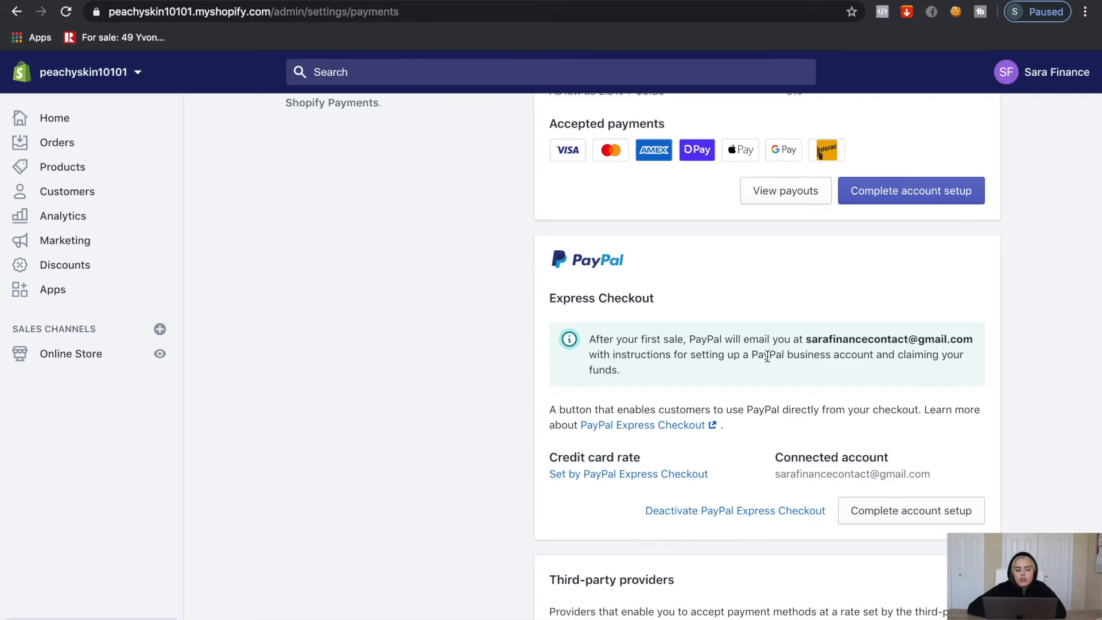
pyautogui.scroll(5, 768, 356)
pyautogui.click(295, 131)
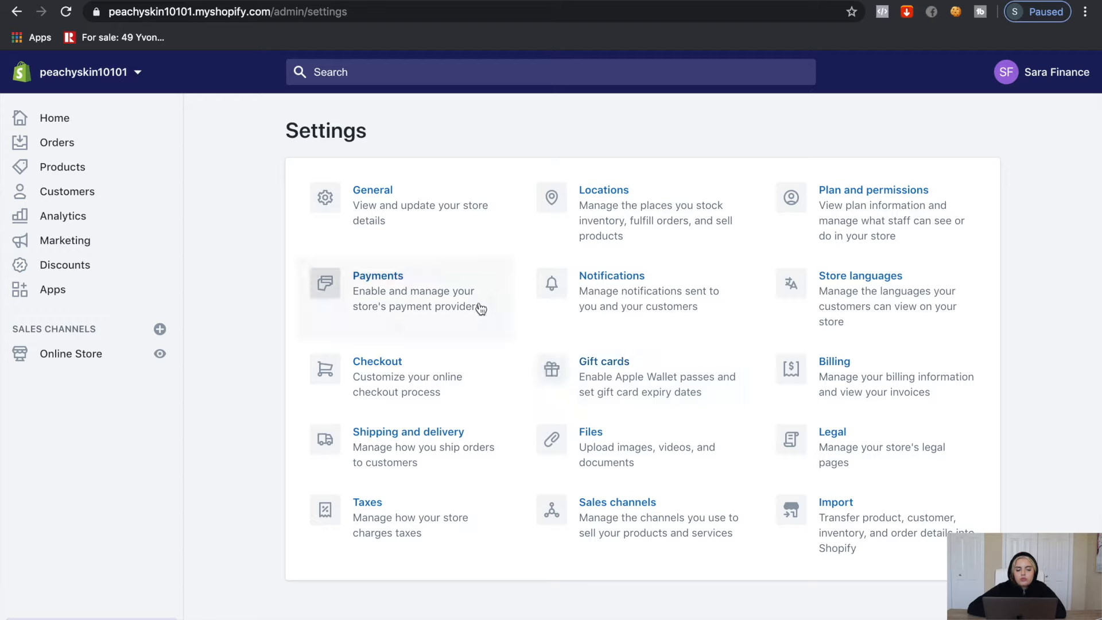
# Change the store currency to US Dollar (USD) in General settings and save it
pyautogui.click(372, 190)
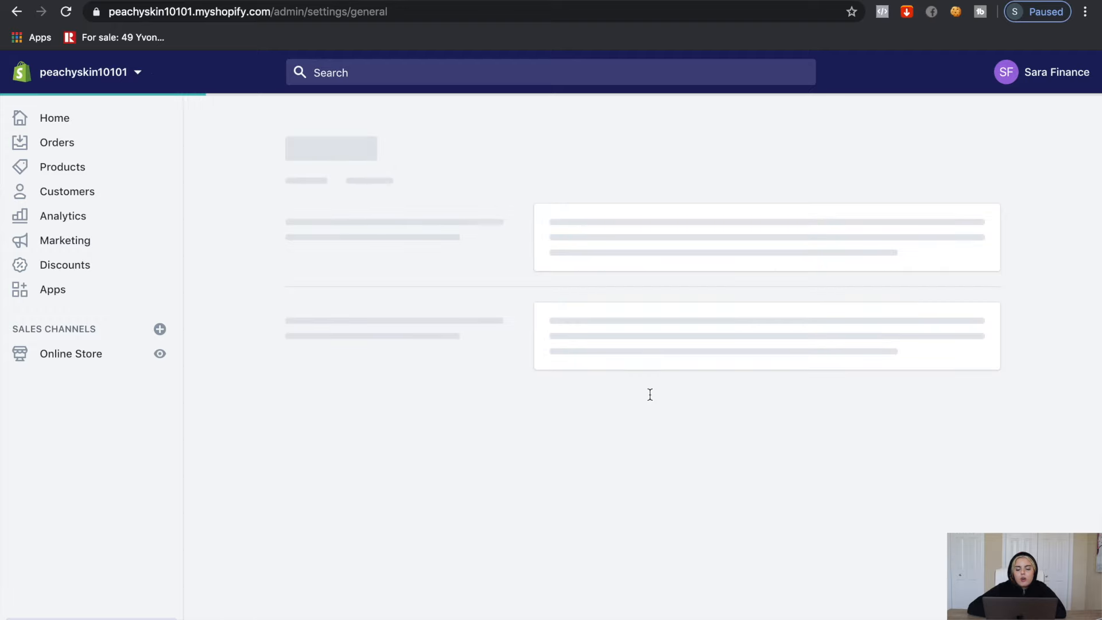
pyautogui.scroll(-10, 672, 402)
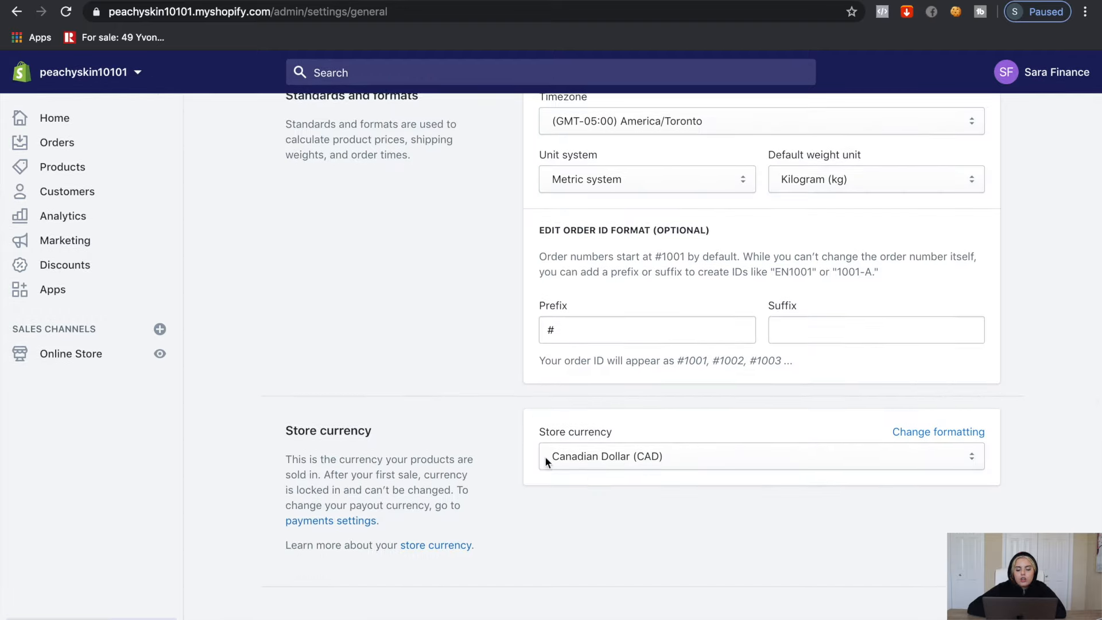
pyautogui.click(614, 465)
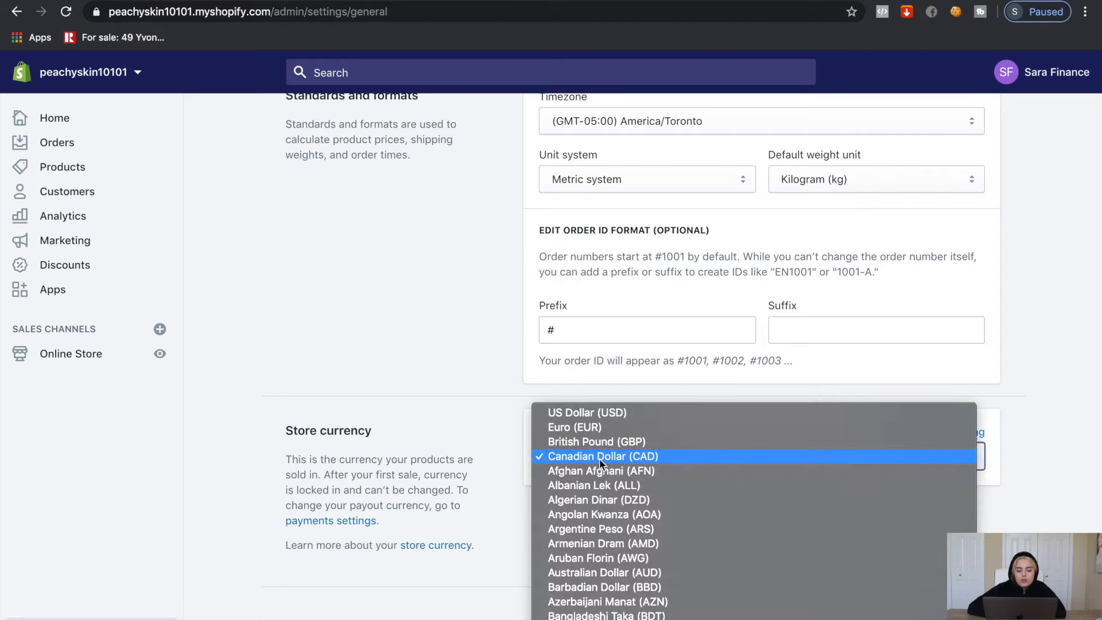
pyautogui.click(553, 413)
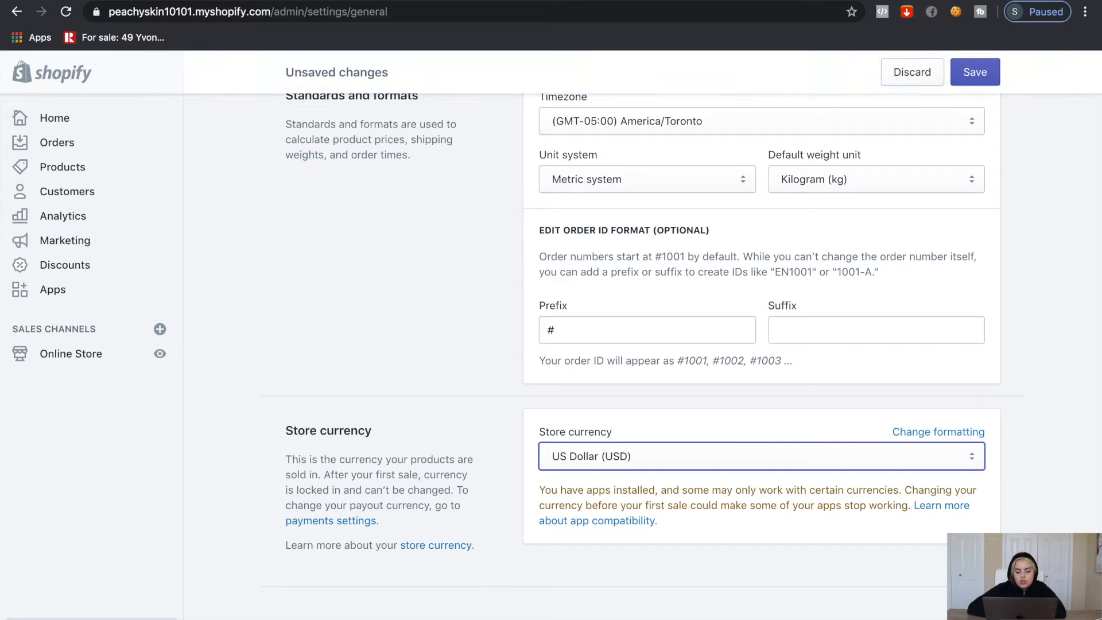
pyautogui.click(975, 73)
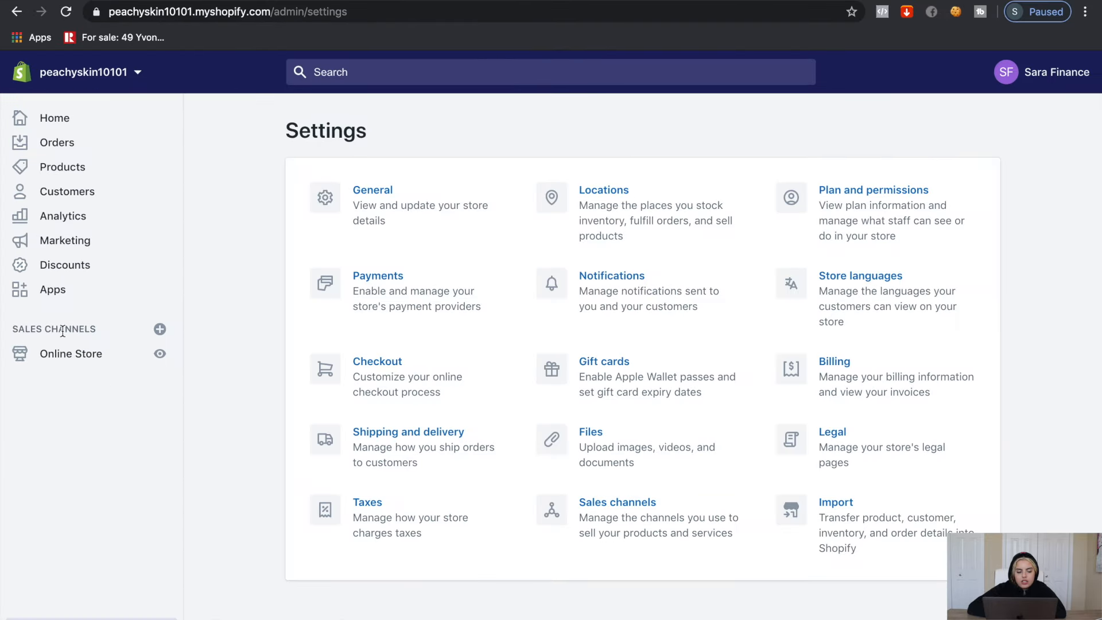
pyautogui.click(53, 289)
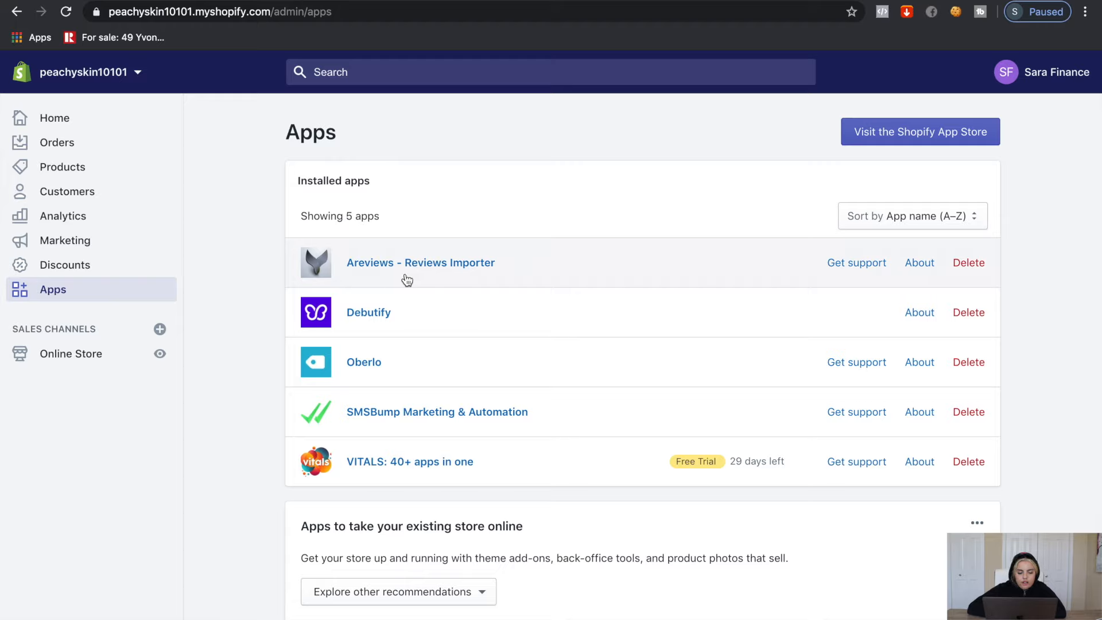
# Open Areviews and compare its plans: Startup $0, Premium $6.99, Ultimate $12.99 monthly
pyautogui.click(407, 280)
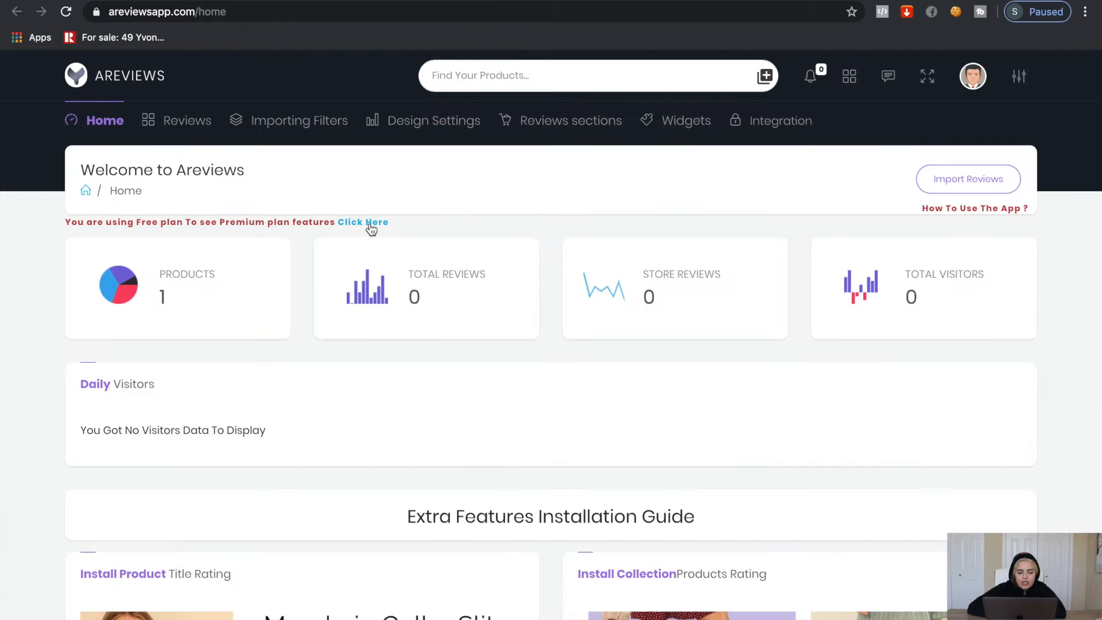
pyautogui.click(371, 223)
pyautogui.scroll(-2, 407, 314)
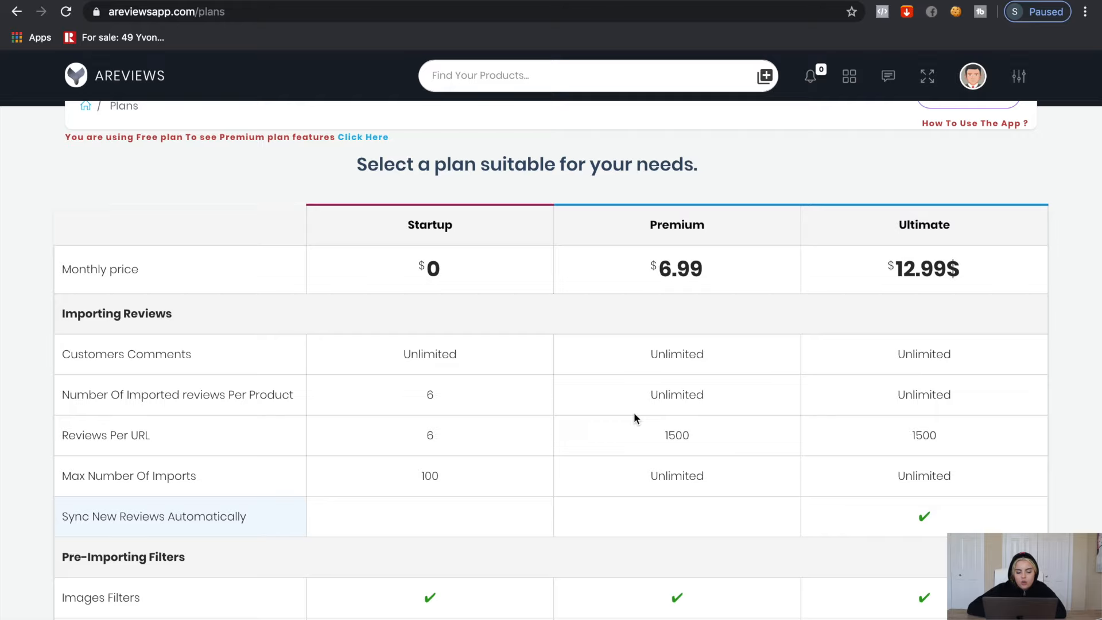
pyautogui.scroll(2, 634, 413)
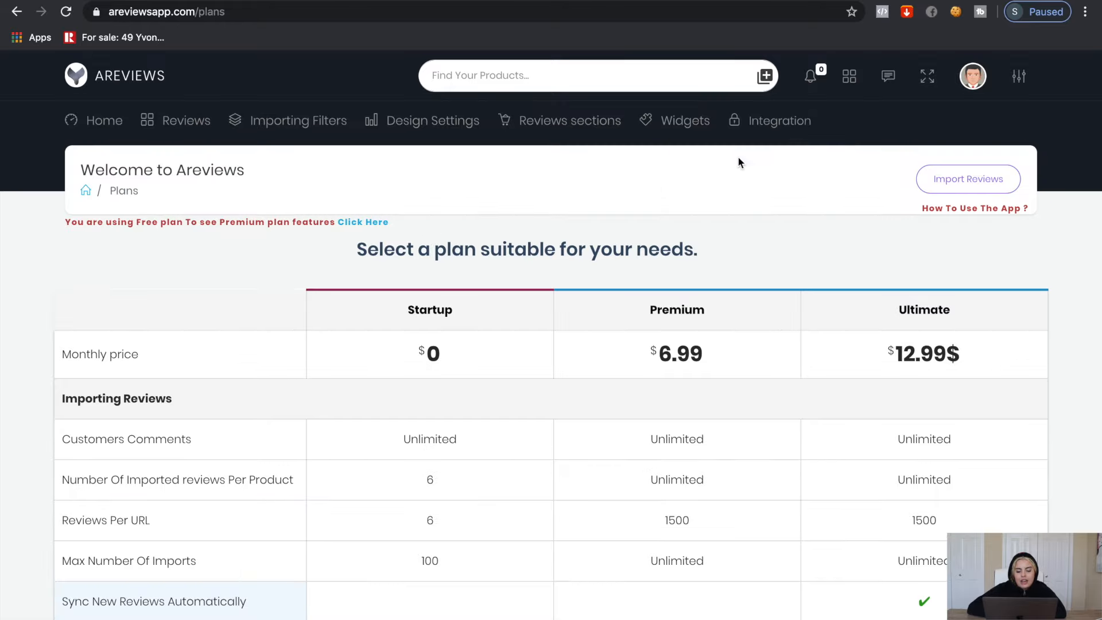
# Import the Mini Facial Steamer's 6 five-star reviews from the pasted AliExpress link
pyautogui.click(931, 180)
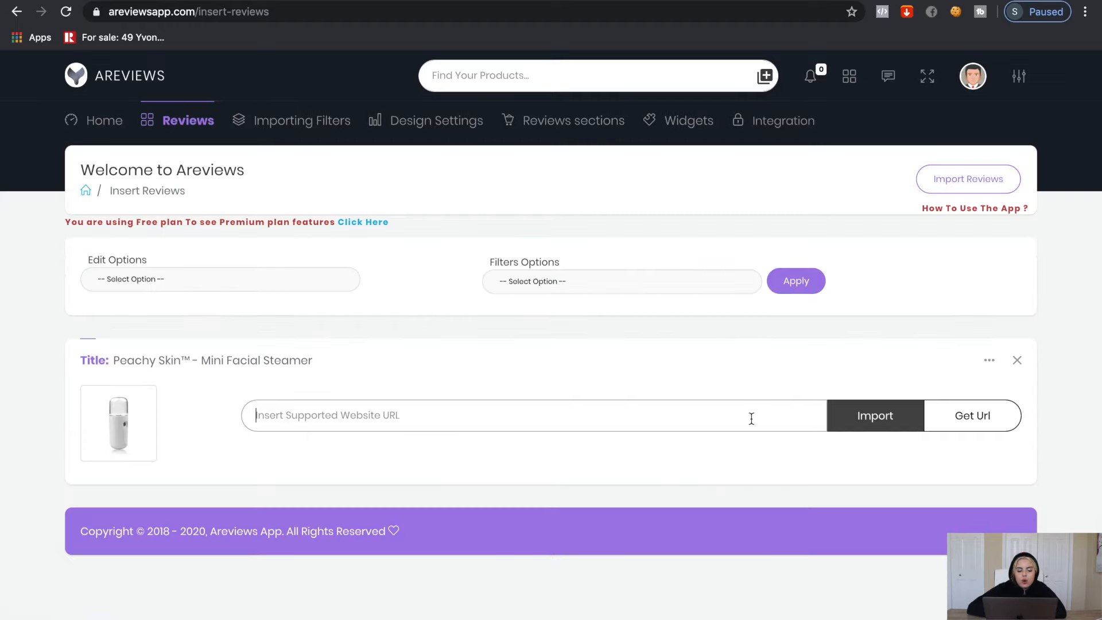
pyautogui.hotkey('ctrl', 'v')
pyautogui.click(887, 422)
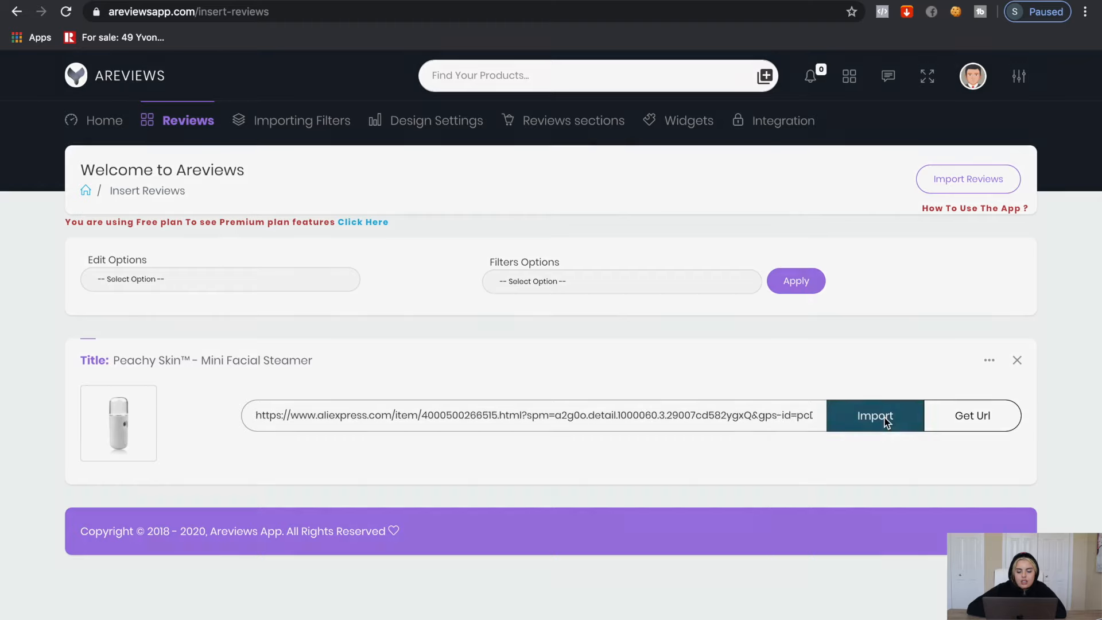
pyautogui.press('Escape')
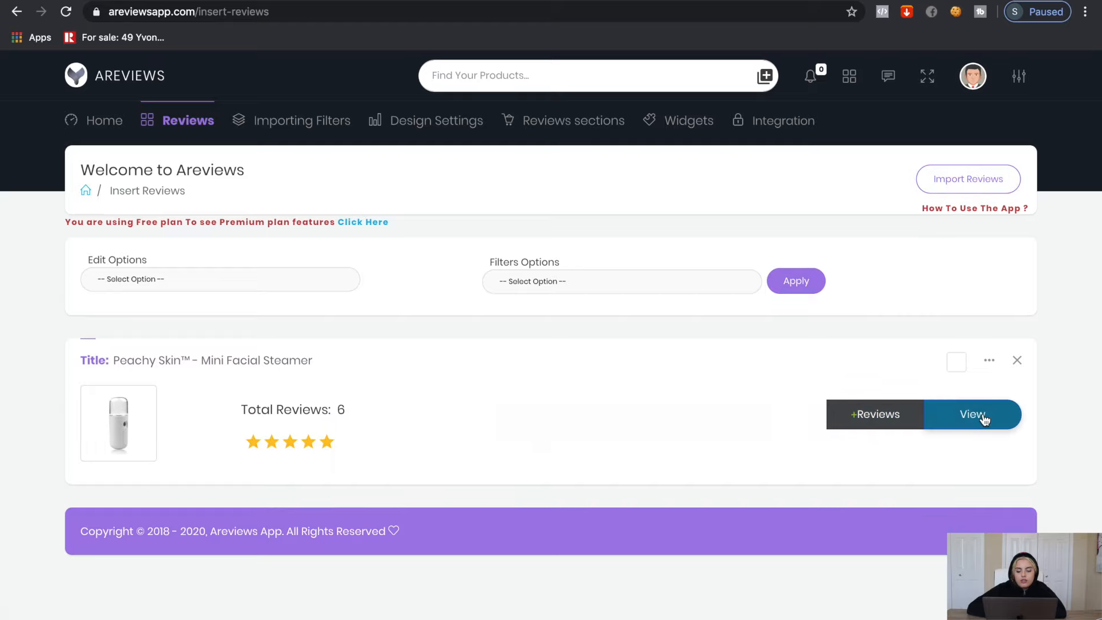
pyautogui.click(984, 420)
pyautogui.scroll(-5, 787, 450)
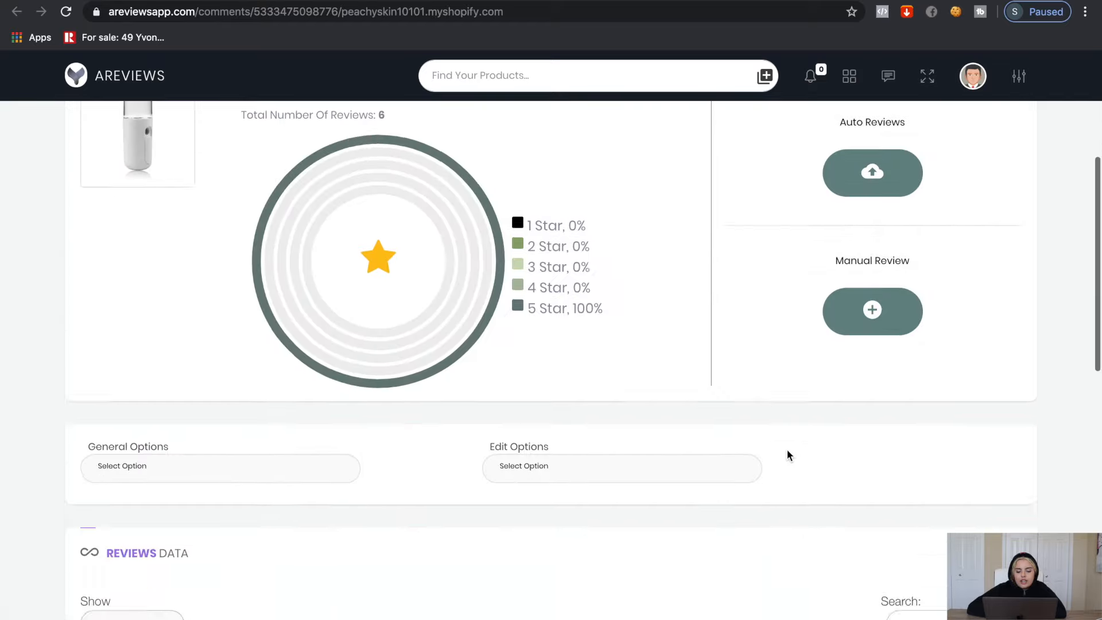
pyautogui.scroll(-10, 787, 449)
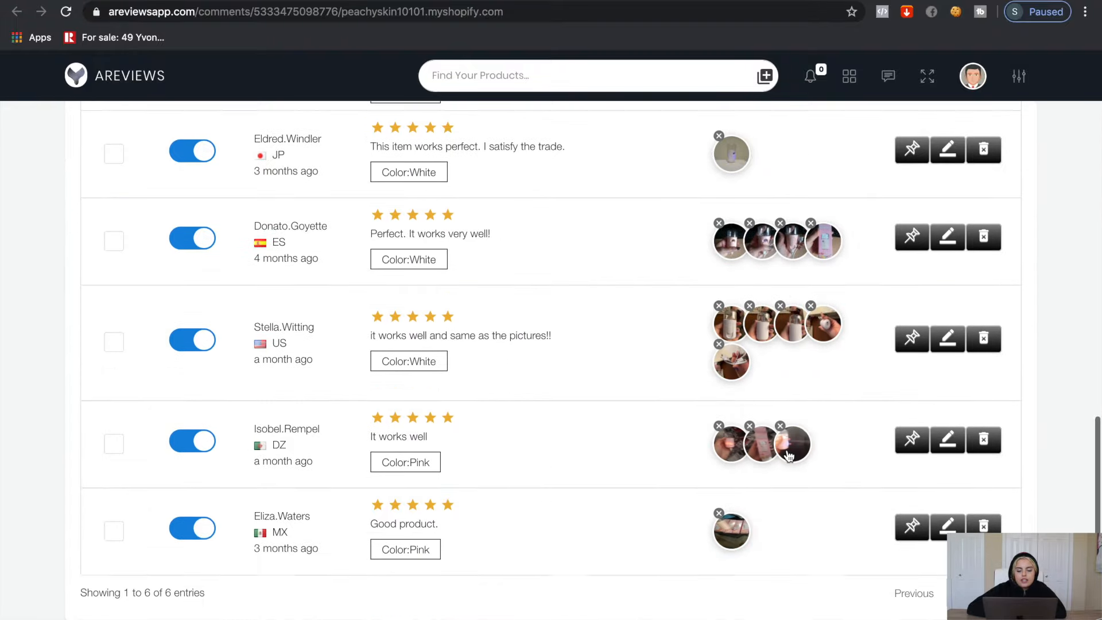
pyautogui.scroll(2, 788, 455)
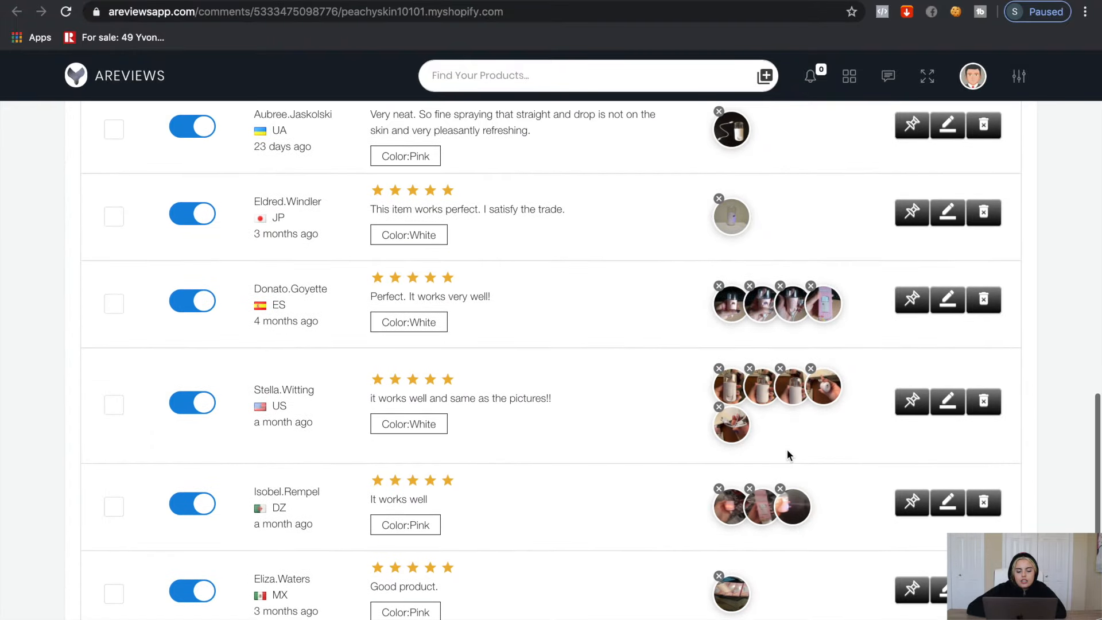
pyautogui.scroll(4, 788, 456)
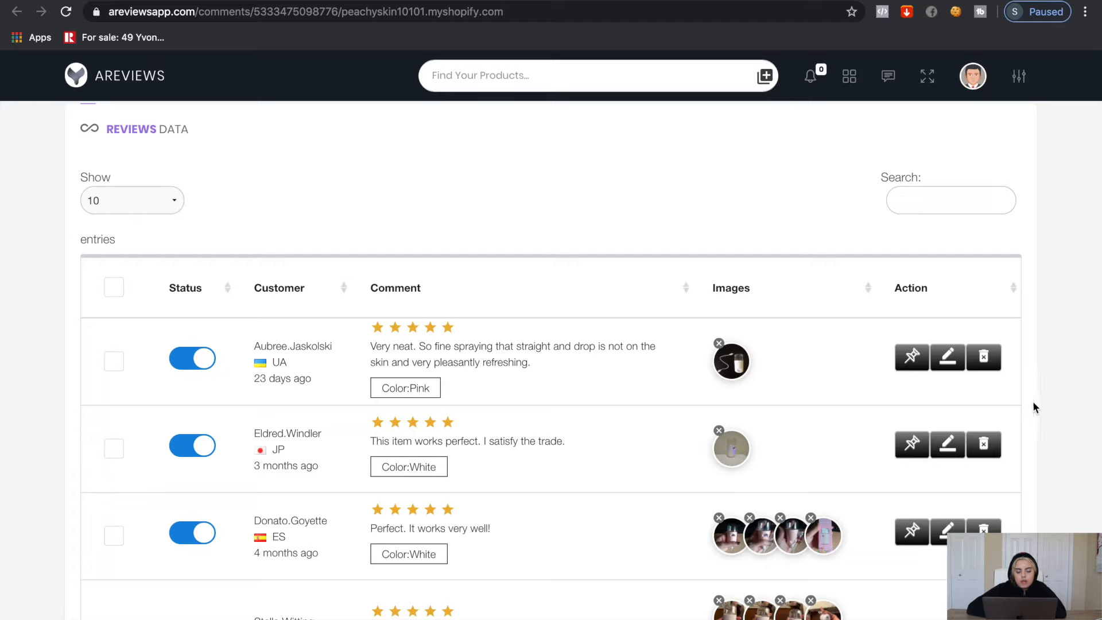
# Open the first imported review and place the cursor at the end of its comment
pyautogui.click(953, 361)
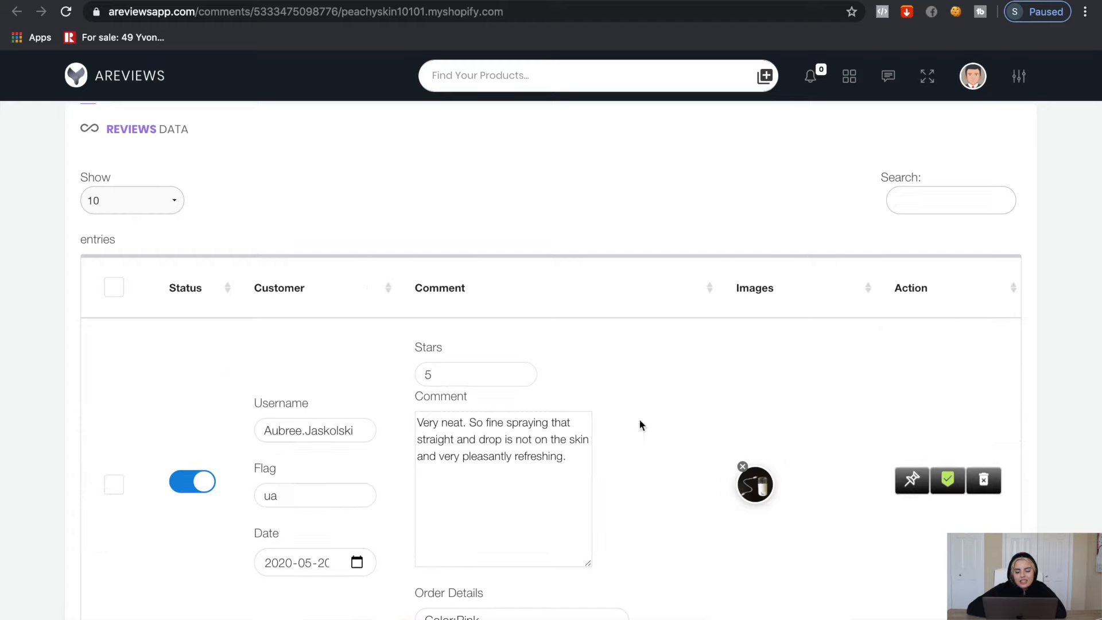
pyautogui.click(470, 441)
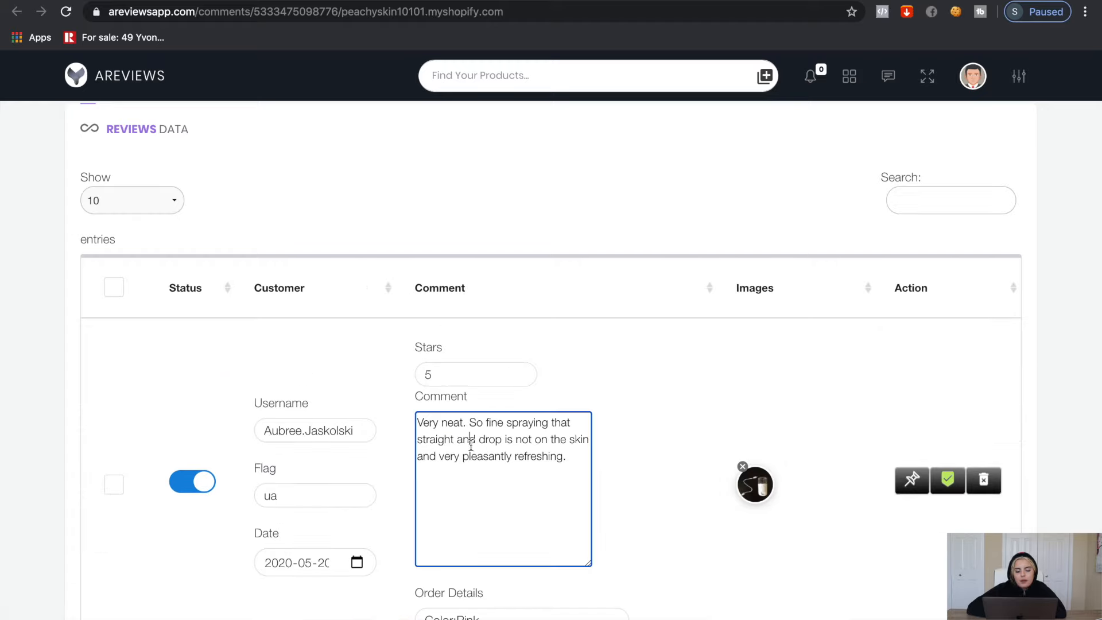
pyautogui.click(532, 468)
pyautogui.scroll(-1, 532, 466)
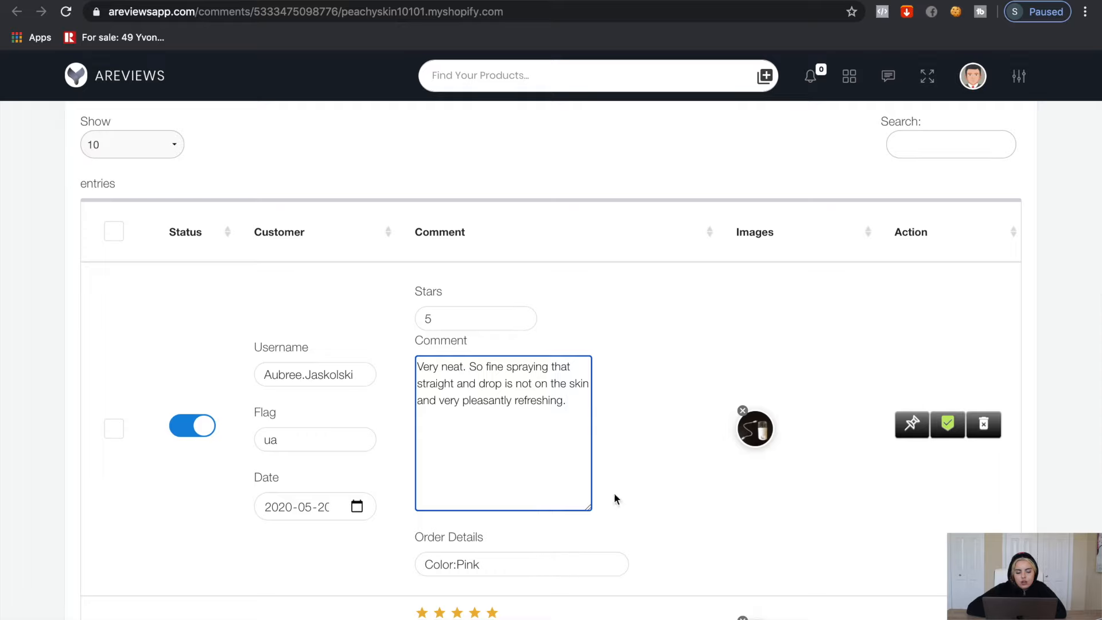
pyautogui.scroll(-2, 730, 494)
pyautogui.scroll(2, 764, 488)
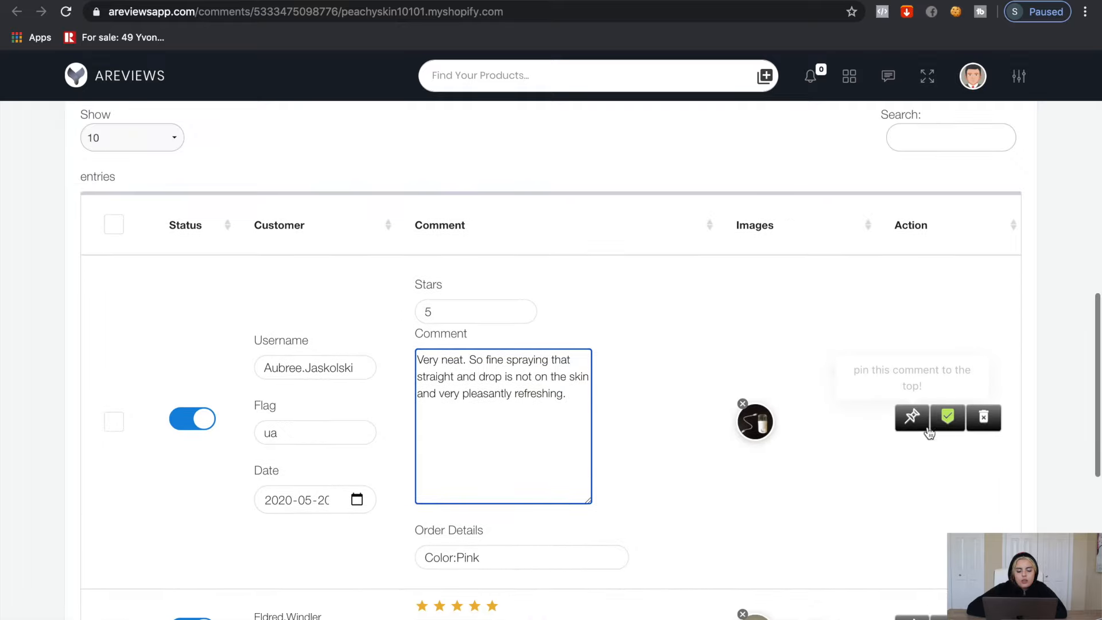
# Open the Countdown Timer settings in the Vitals app
pyautogui.click(947, 418)
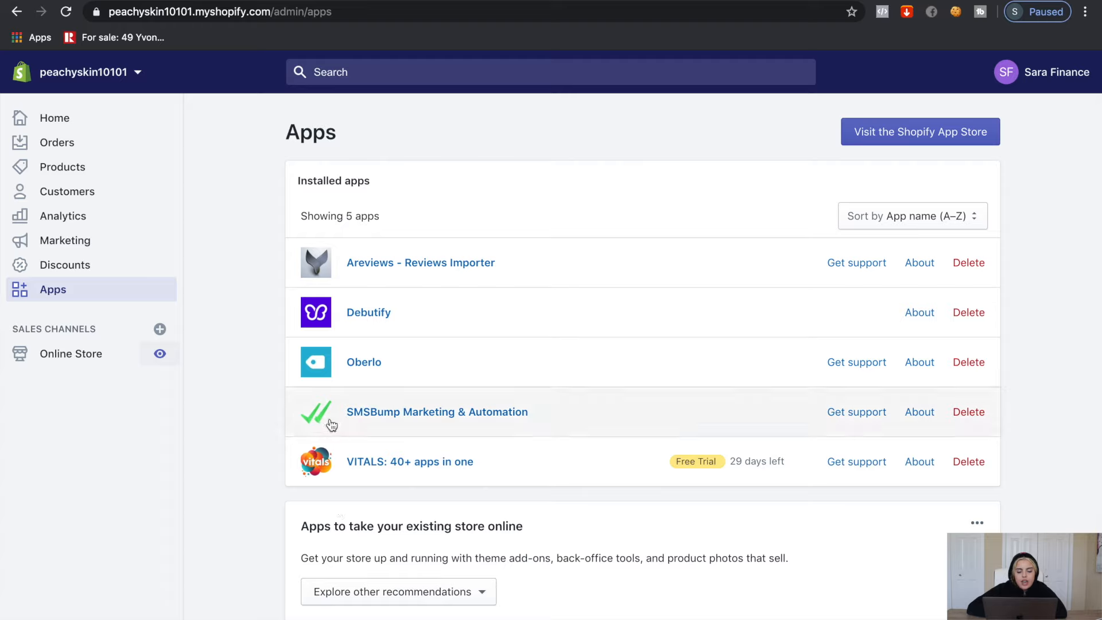
pyautogui.click(333, 468)
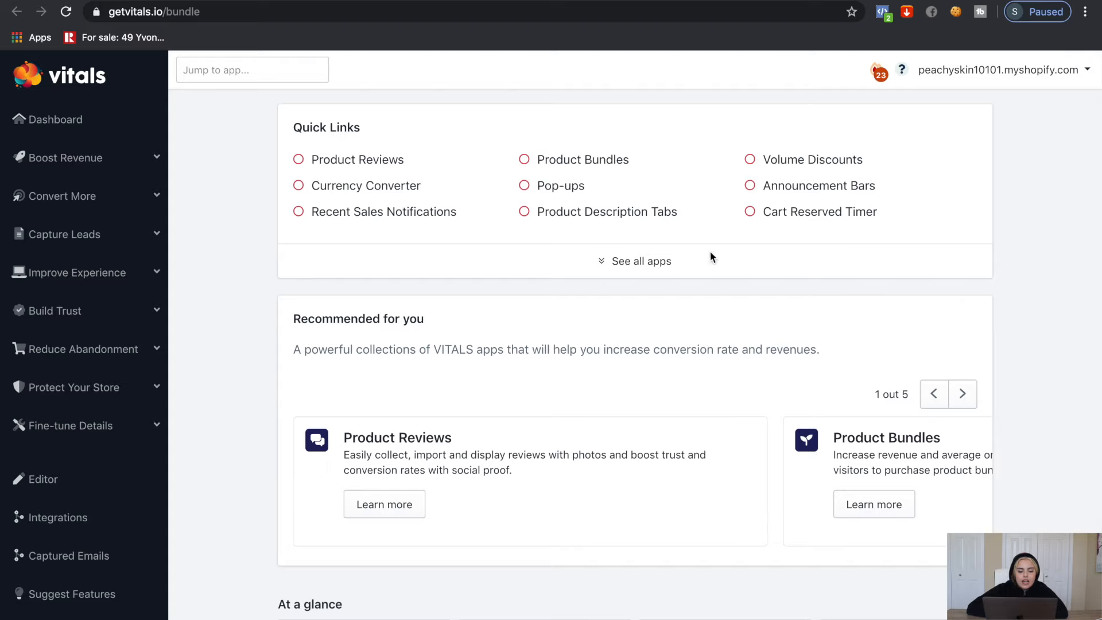
pyautogui.click(646, 269)
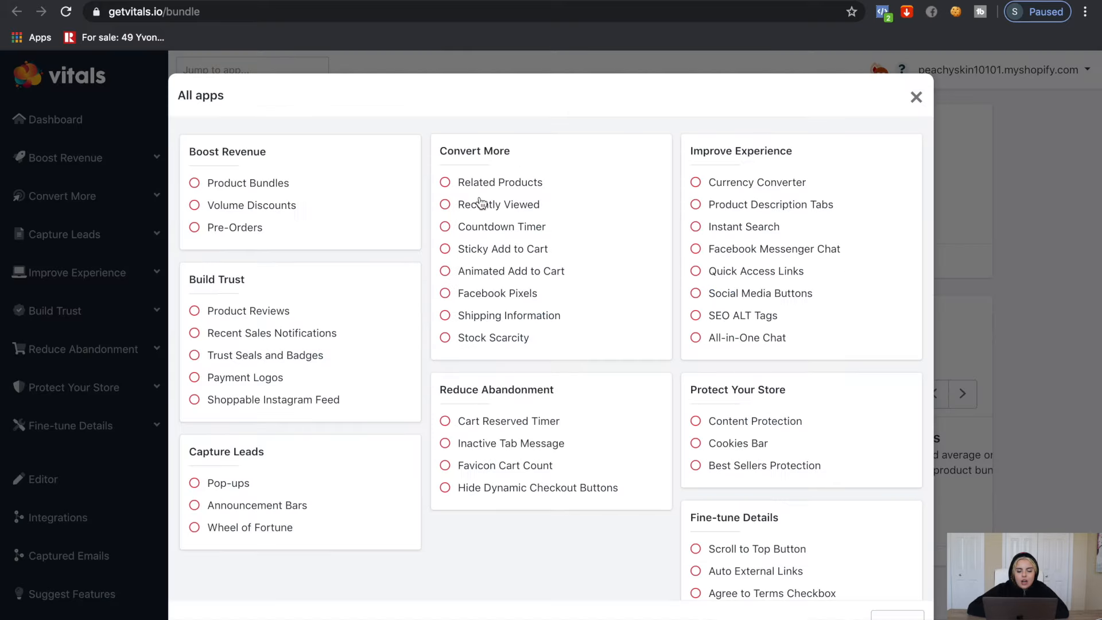
pyautogui.click(448, 229)
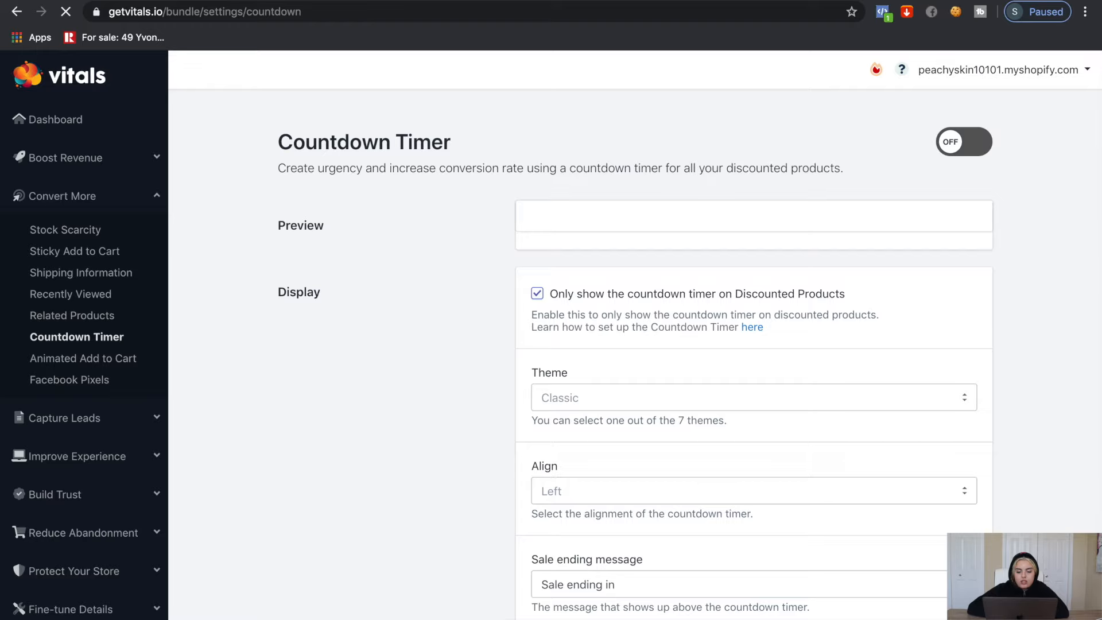
# Switch the Countdown Timer on, turn off Show milliseconds, and save
pyautogui.click(951, 147)
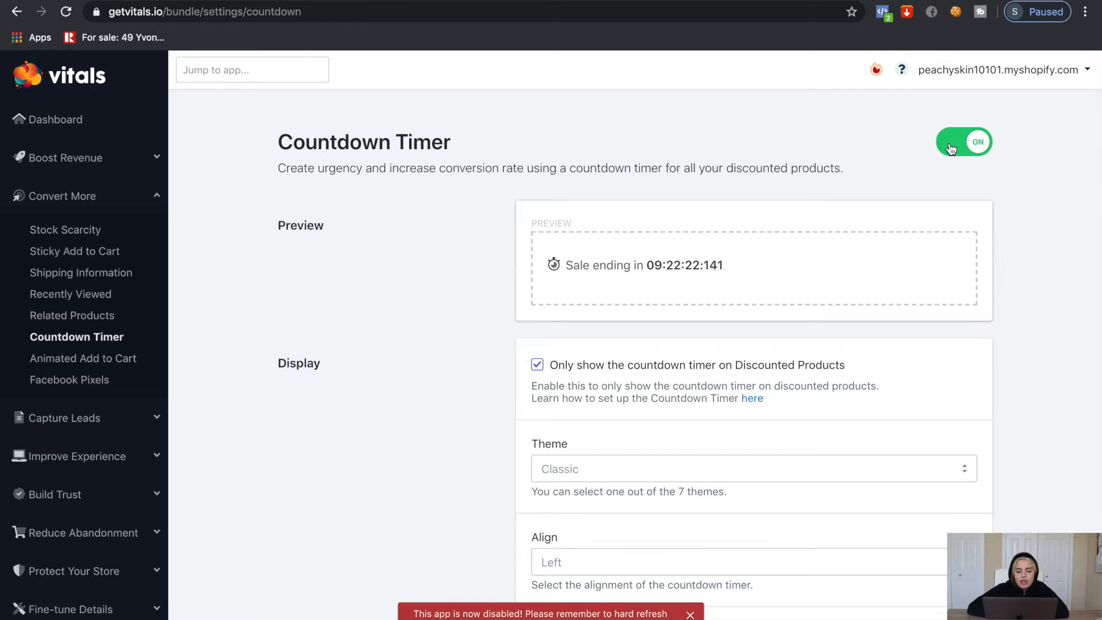
pyautogui.scroll(-5, 953, 324)
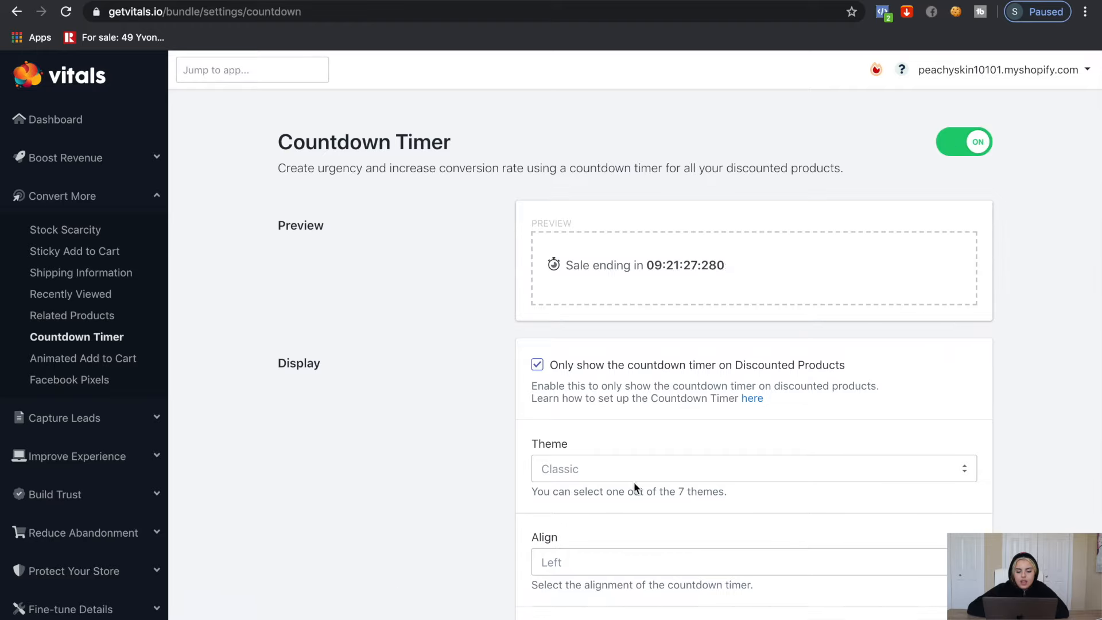
pyautogui.scroll(-1, 634, 484)
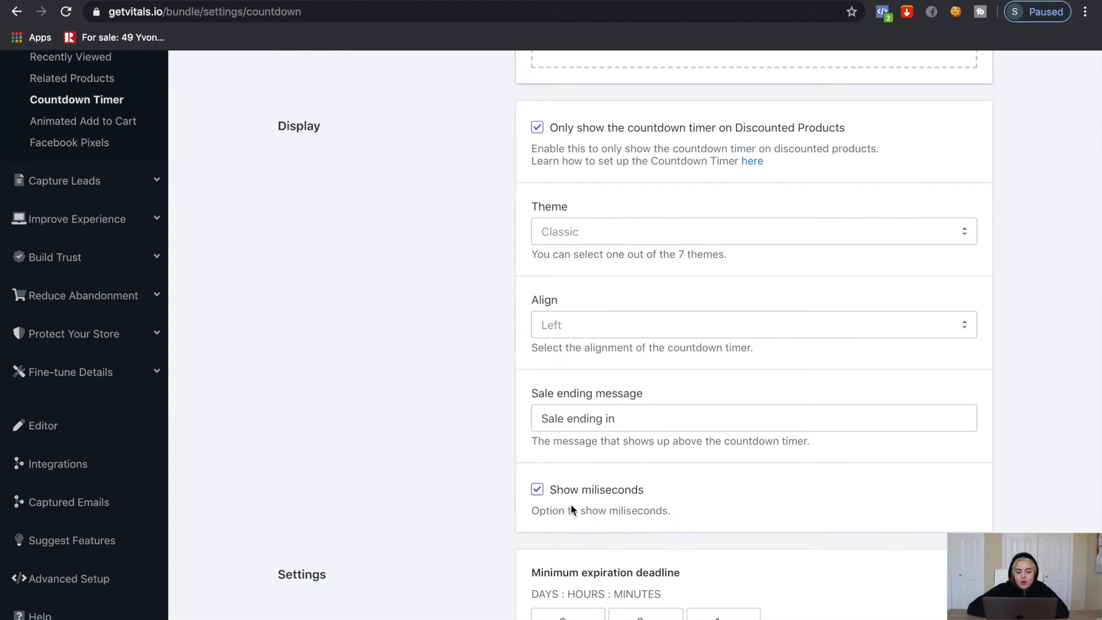
pyautogui.scroll(1, 552, 525)
pyautogui.click(537, 521)
pyautogui.scroll(4, 688, 460)
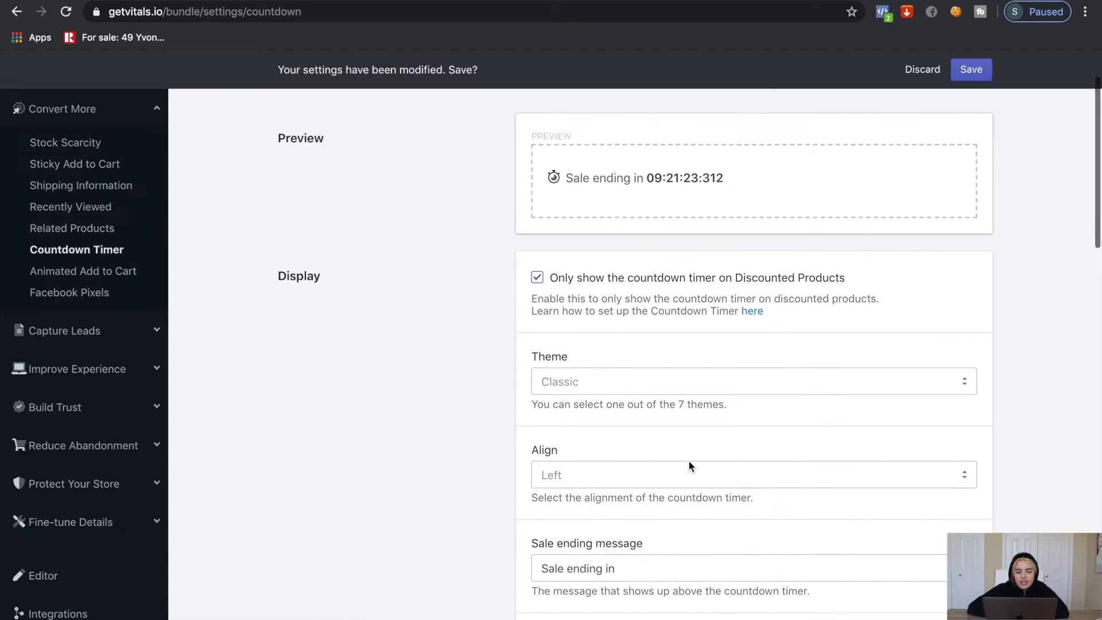
pyautogui.click(960, 74)
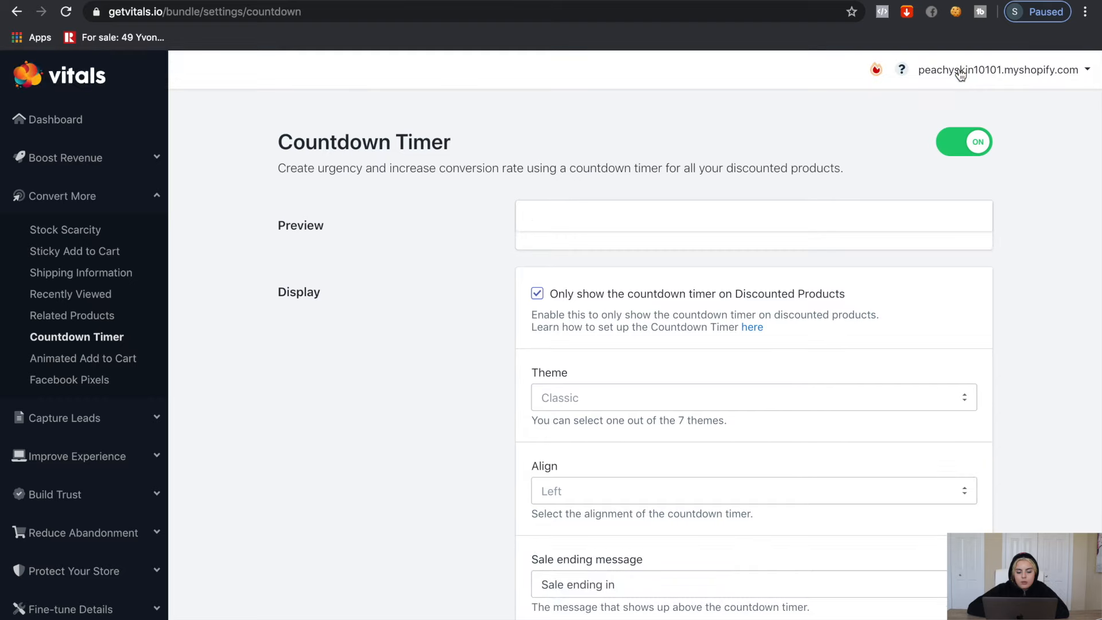
pyautogui.click(94, 127)
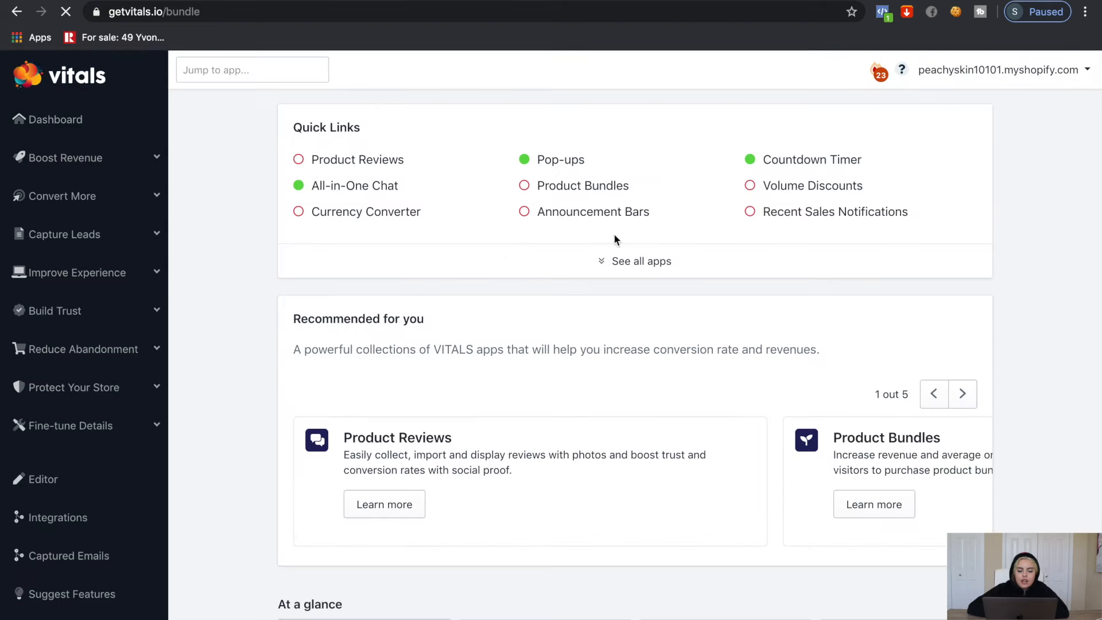
# Switch on Vitals' Sticky Add to Cart and set its button styling to Custom
pyautogui.click(613, 259)
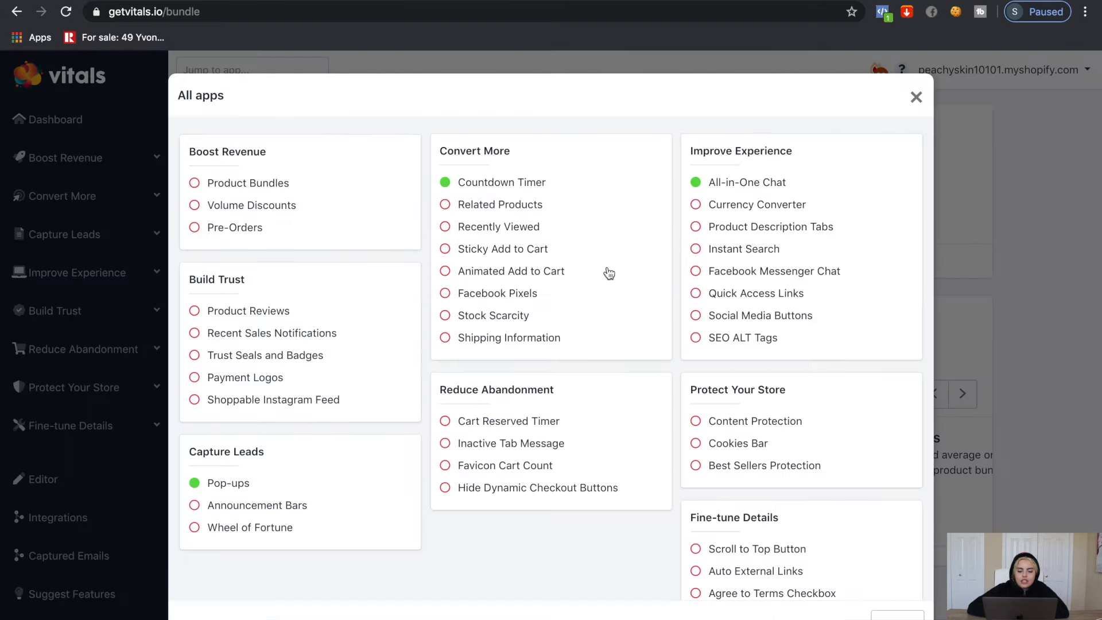
pyautogui.click(445, 251)
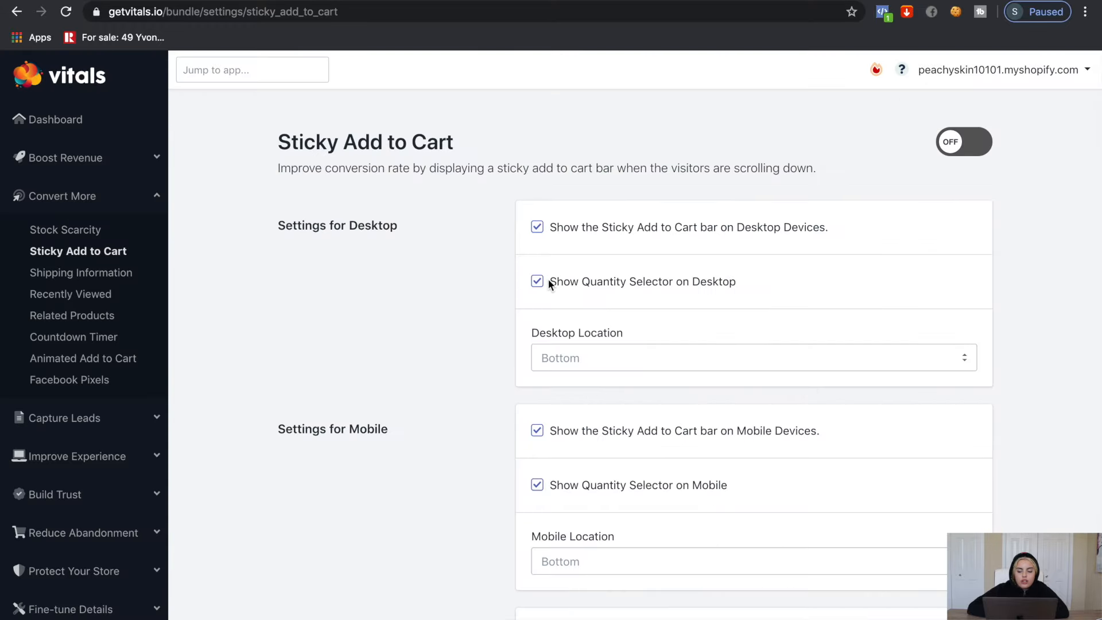
pyautogui.click(948, 143)
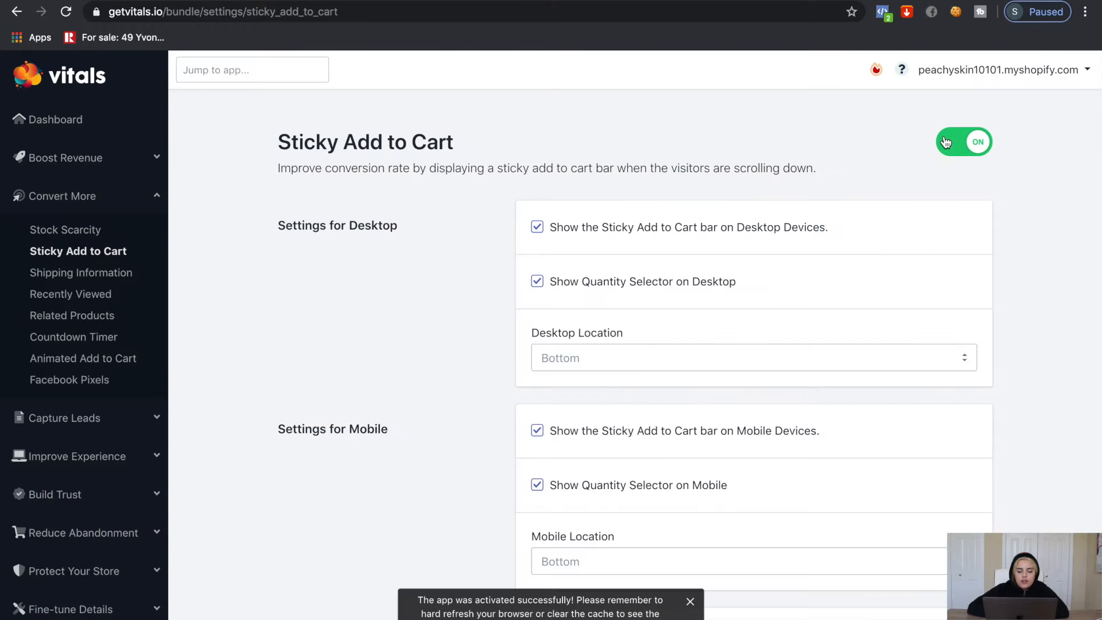
pyautogui.scroll(-3, 725, 417)
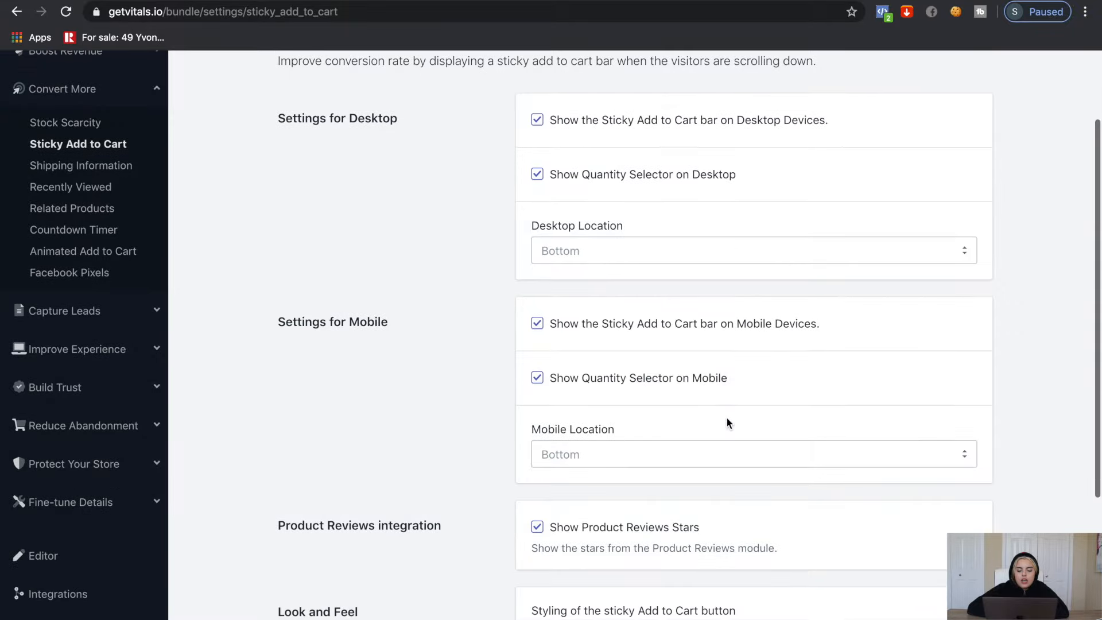
pyautogui.scroll(-2, 726, 424)
pyautogui.click(703, 441)
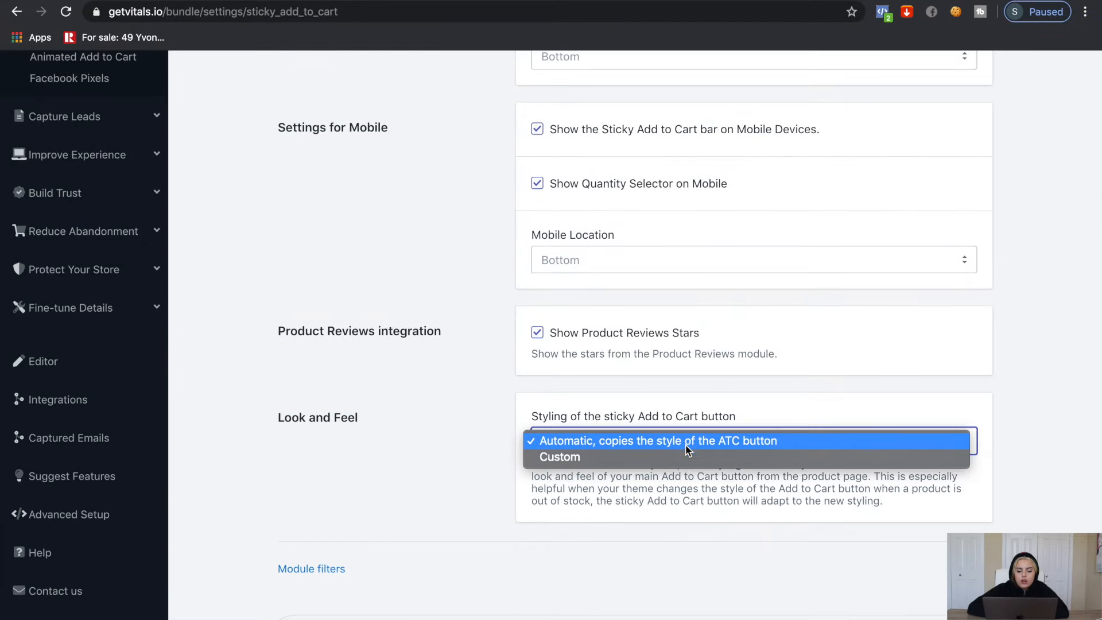
pyautogui.click(687, 455)
# Set the sticky button colour to pink f3b7c2, replacing the black 000000
pyautogui.scroll(-3, 687, 453)
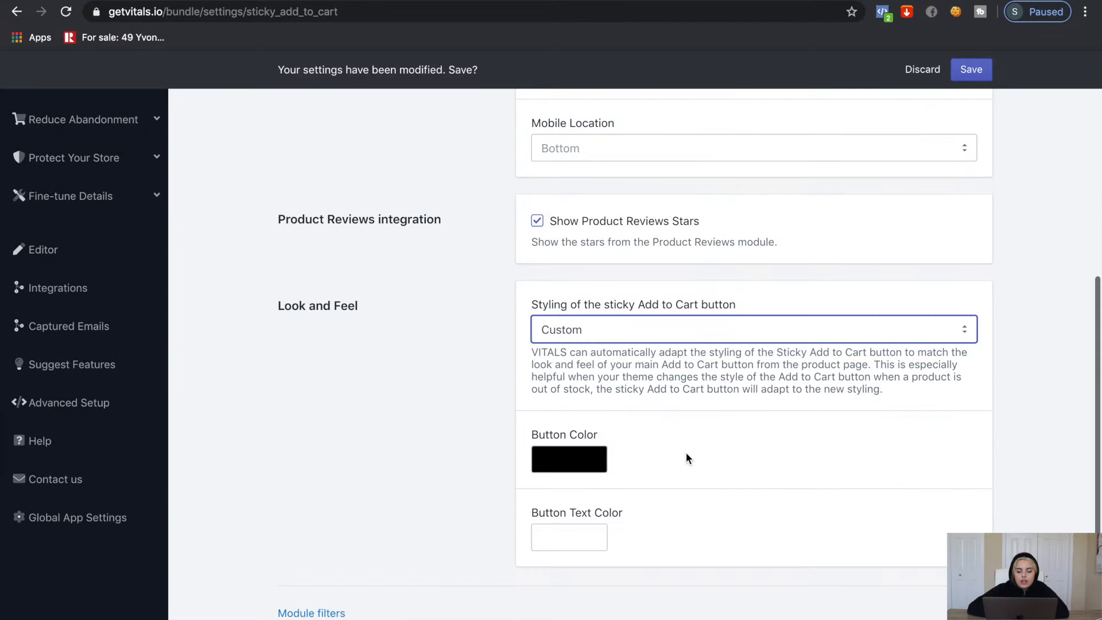
pyautogui.click(570, 408)
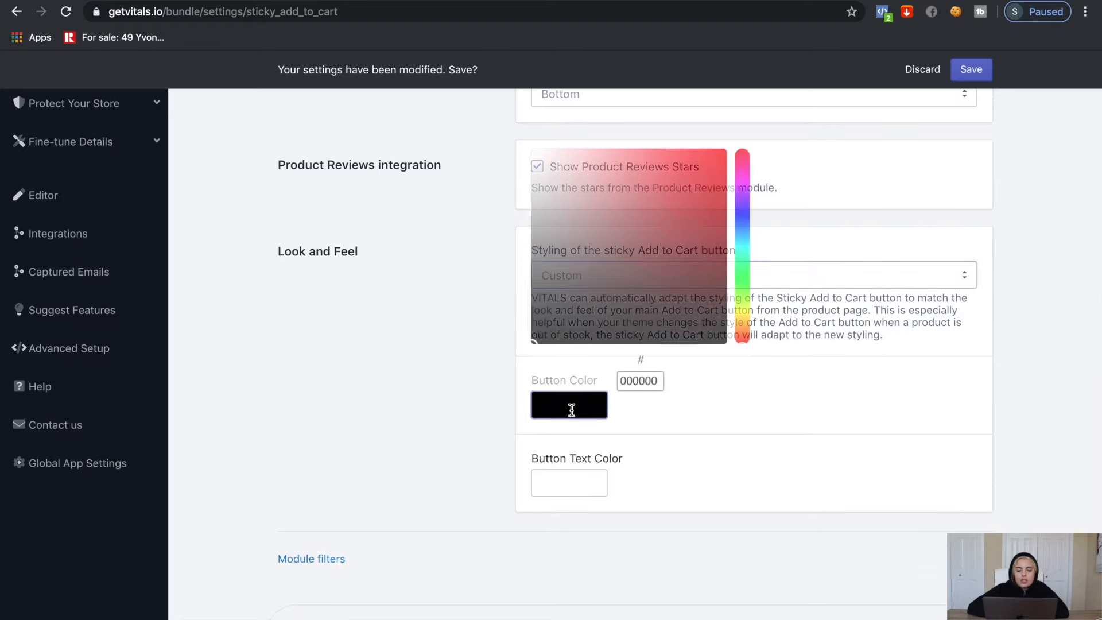
pyautogui.click(639, 381)
pyautogui.doubleClick(638, 380)
pyautogui.press('BackSpace')
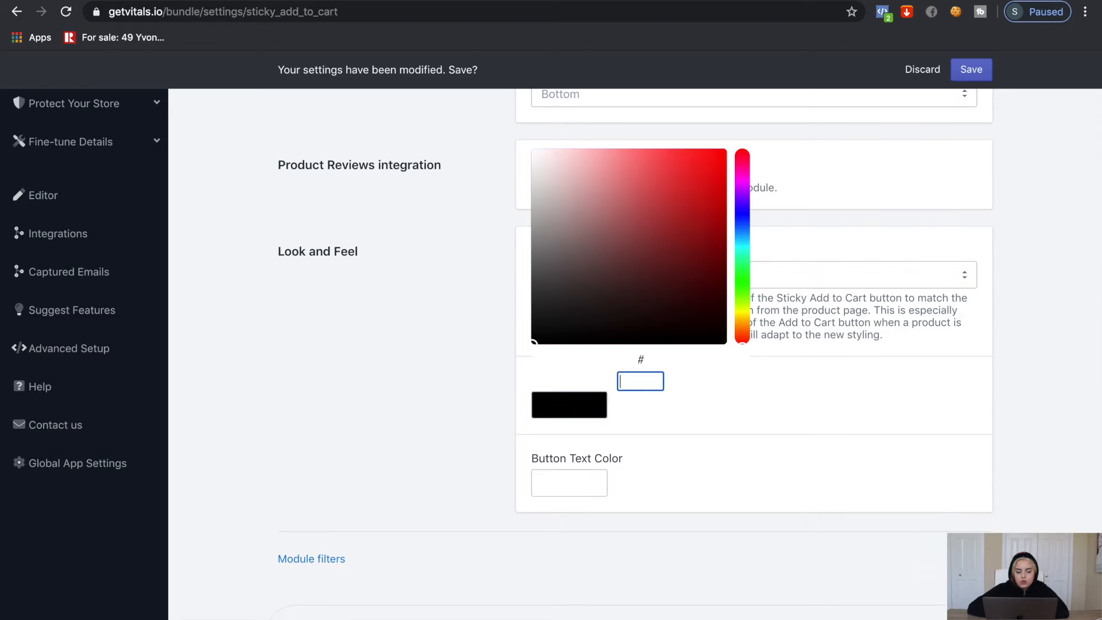
pyautogui.write('f3b7c2')
pyautogui.click(759, 535)
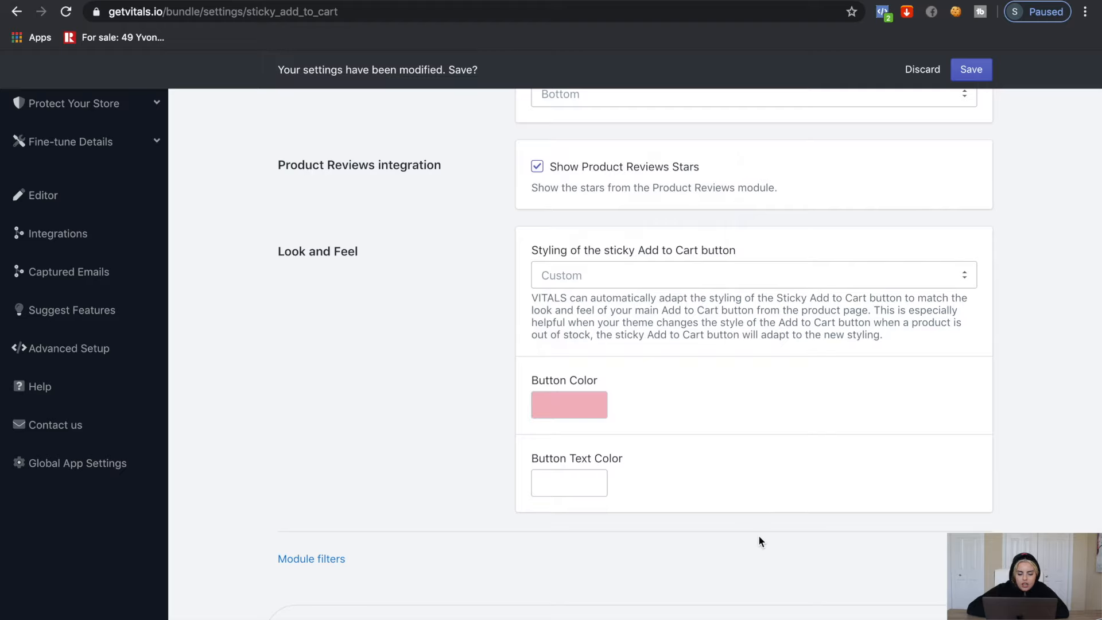
pyautogui.scroll(10, 801, 433)
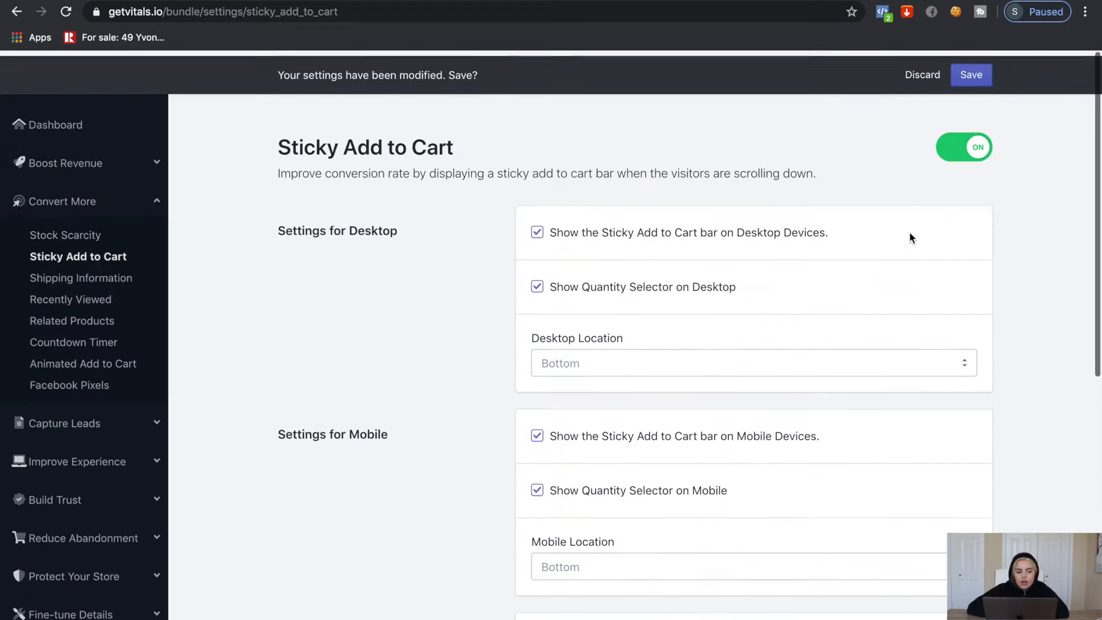
pyautogui.click(56, 112)
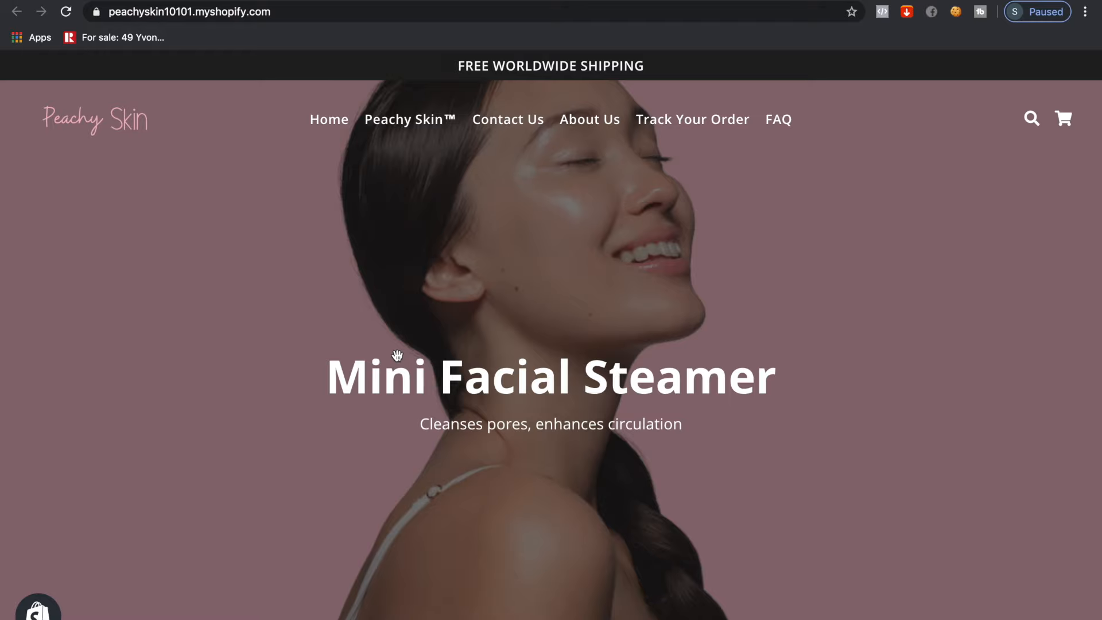
# Scroll through the live product page to check the sale timer and imported customer reviews
pyautogui.scroll(-4, 397, 345)
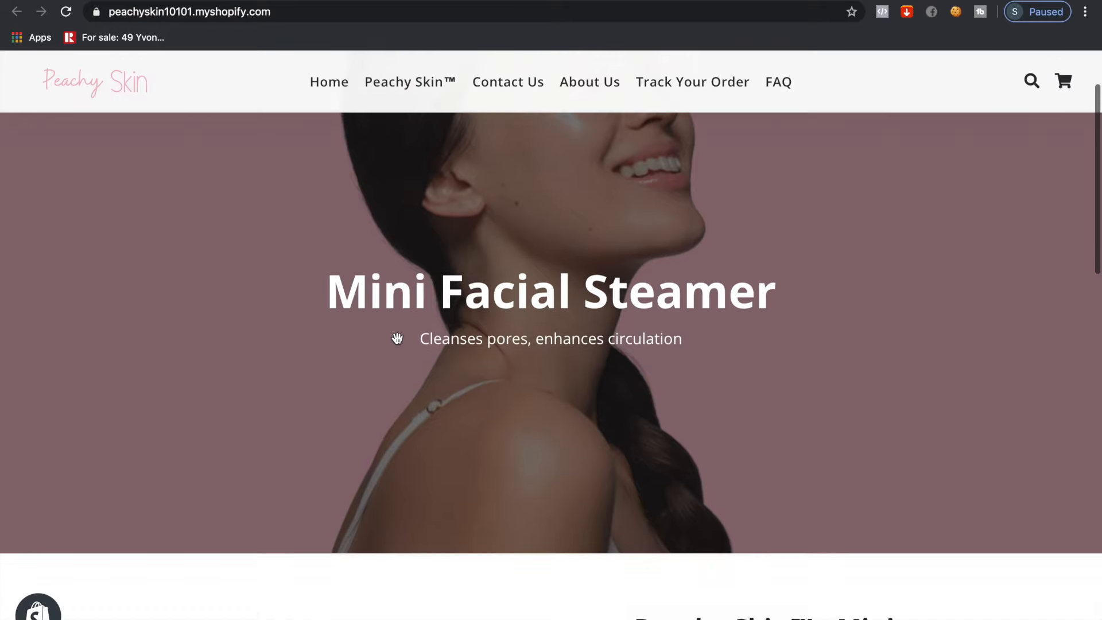
pyautogui.scroll(-6, 397, 339)
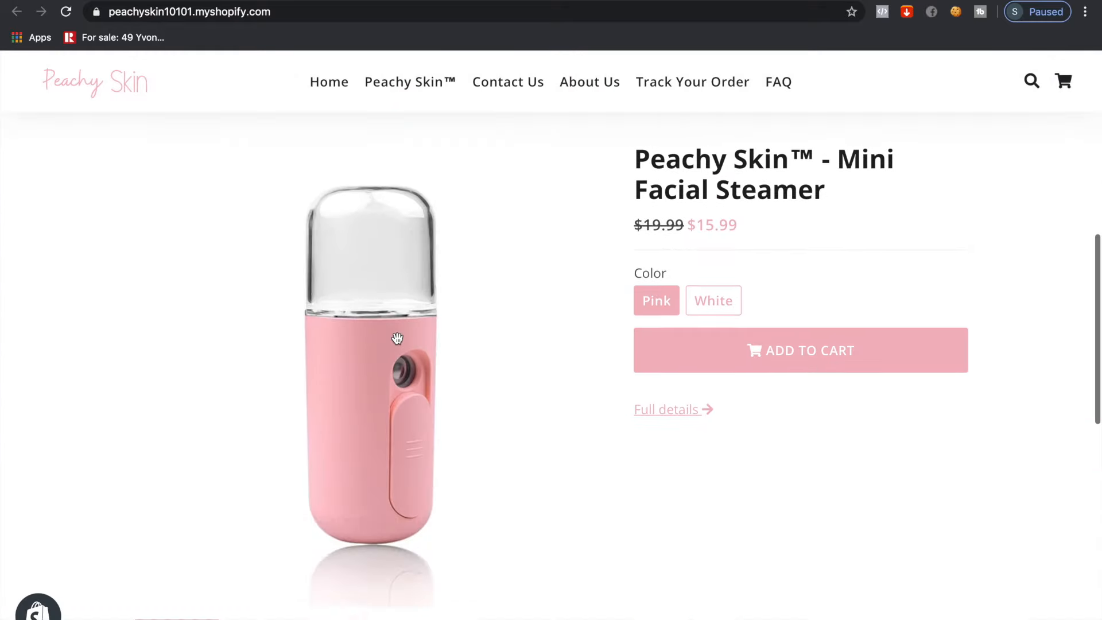
pyautogui.scroll(-5, 527, 517)
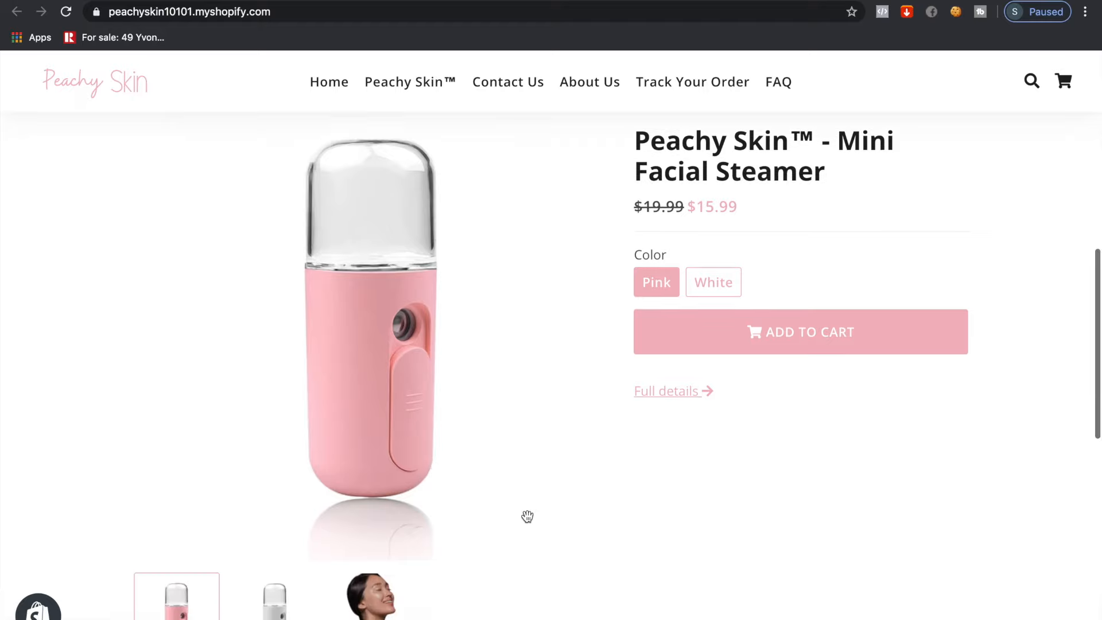
pyautogui.scroll(-8, 460, 482)
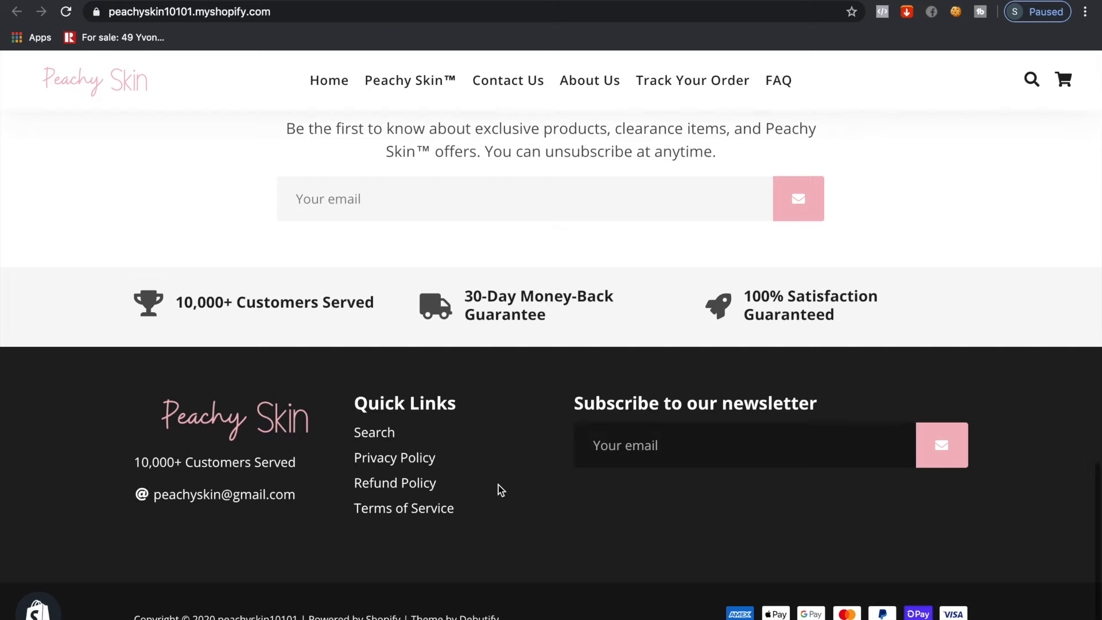
pyautogui.scroll(12, 501, 490)
pyautogui.scroll(7, 499, 490)
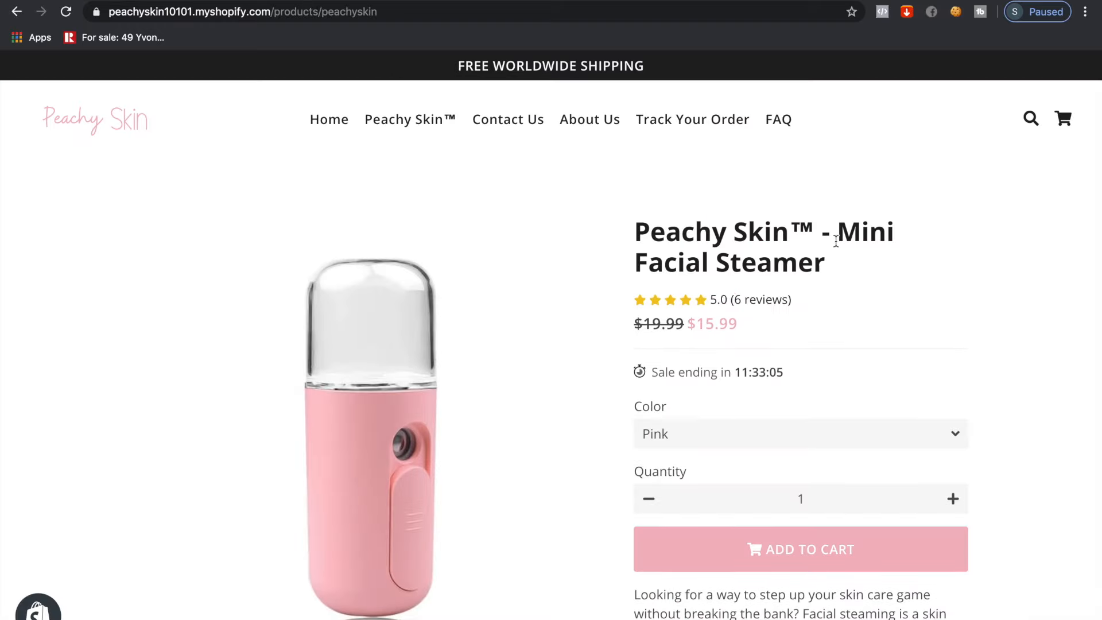
pyautogui.scroll(-4, 1005, 349)
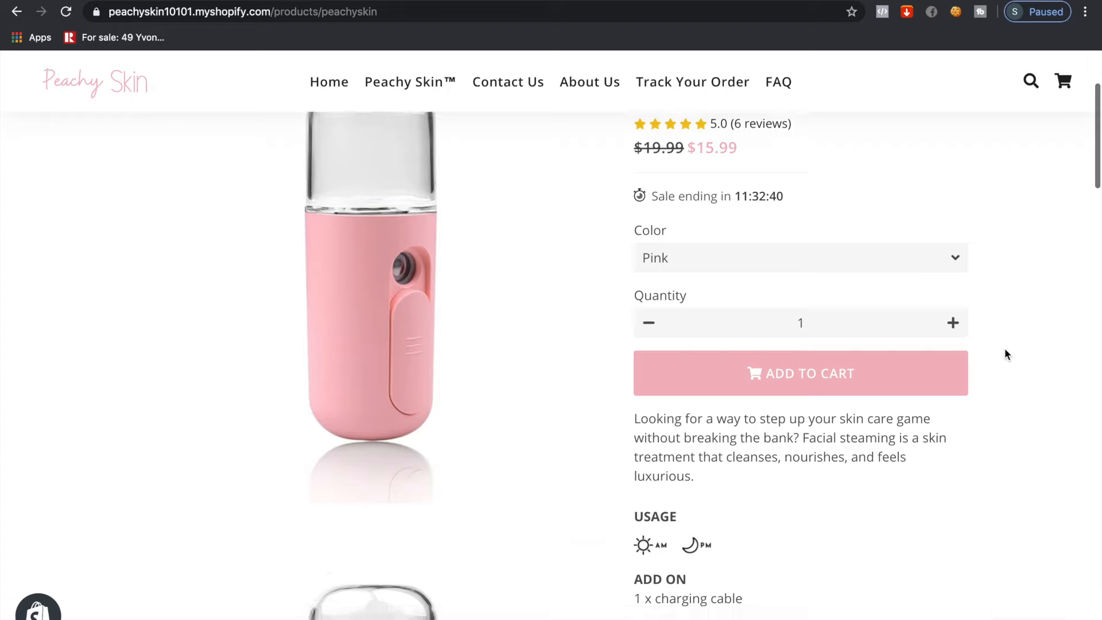
pyautogui.scroll(-2, 1005, 355)
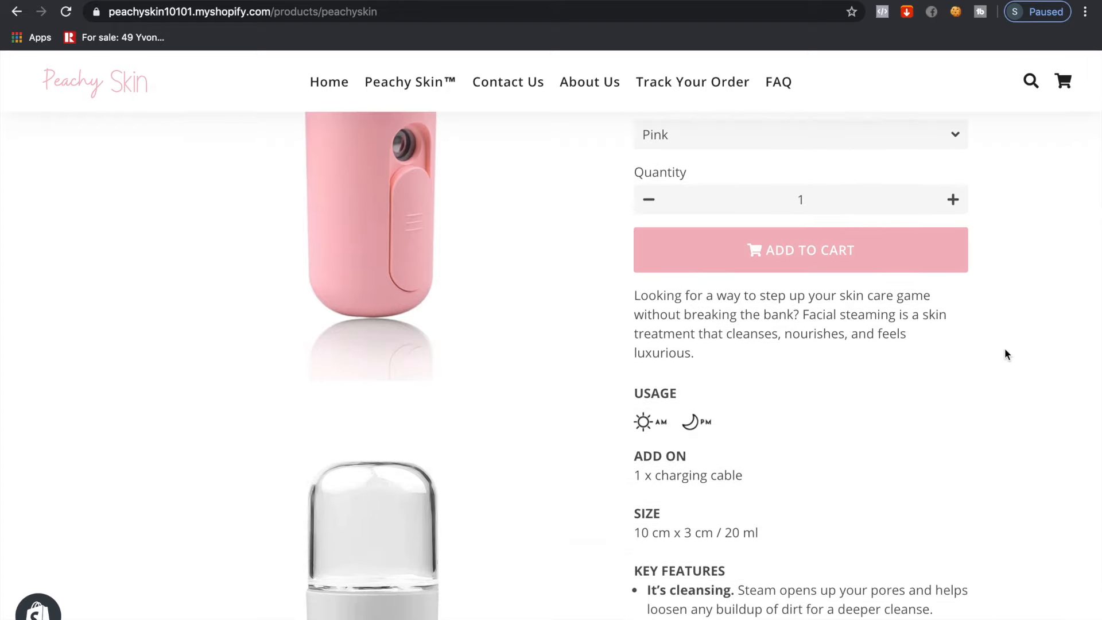
pyautogui.scroll(-2, 1005, 349)
pyautogui.scroll(-10, 1005, 354)
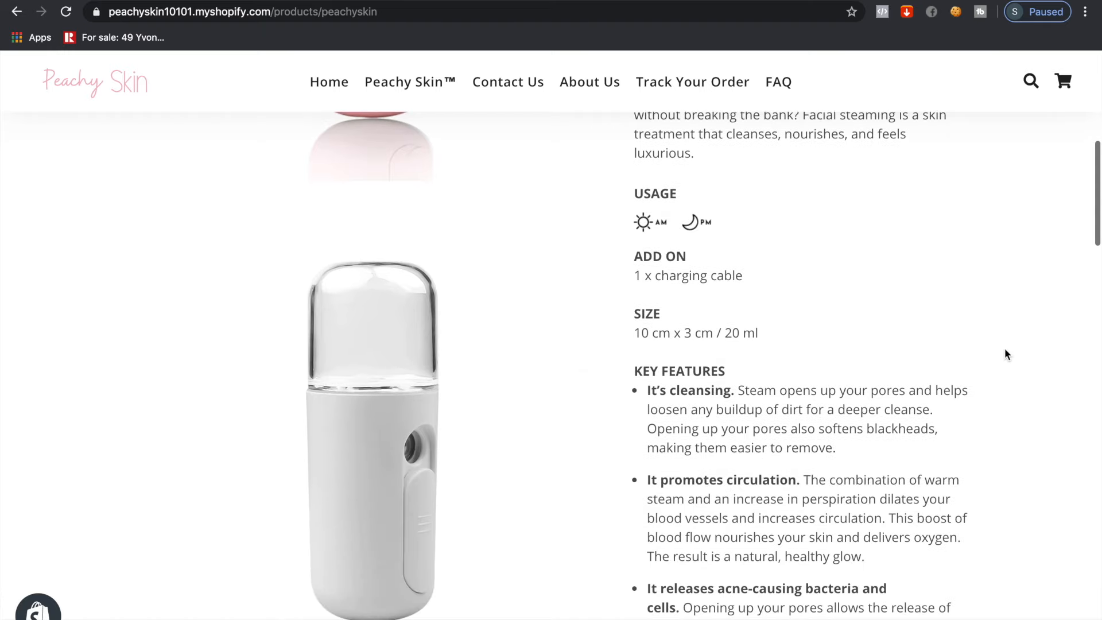
pyautogui.scroll(-11, 1005, 355)
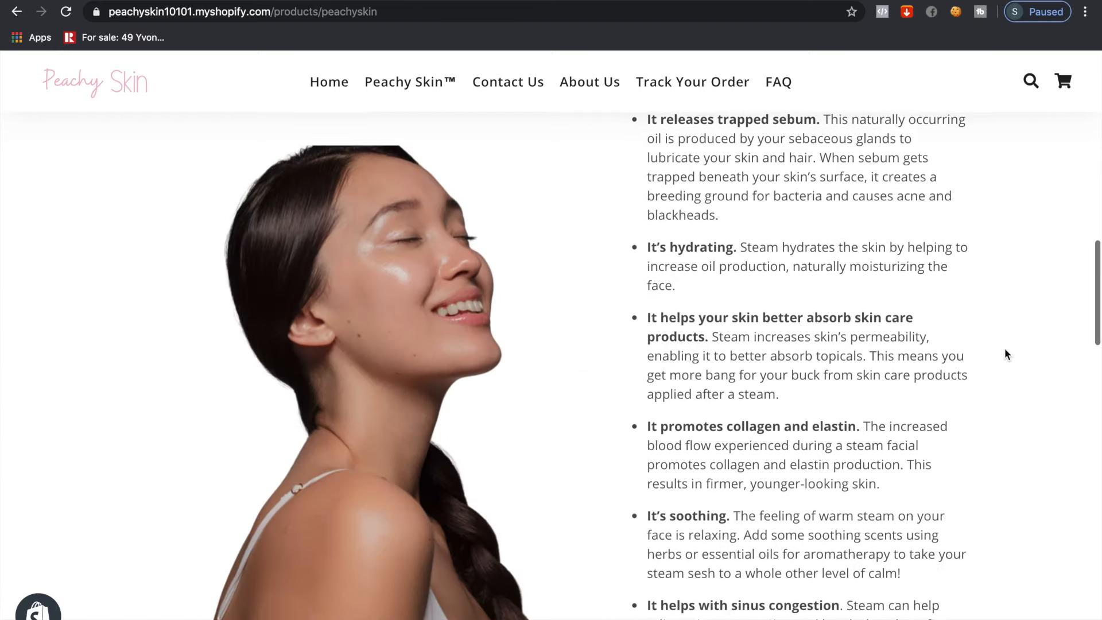
pyautogui.scroll(-5, 1004, 354)
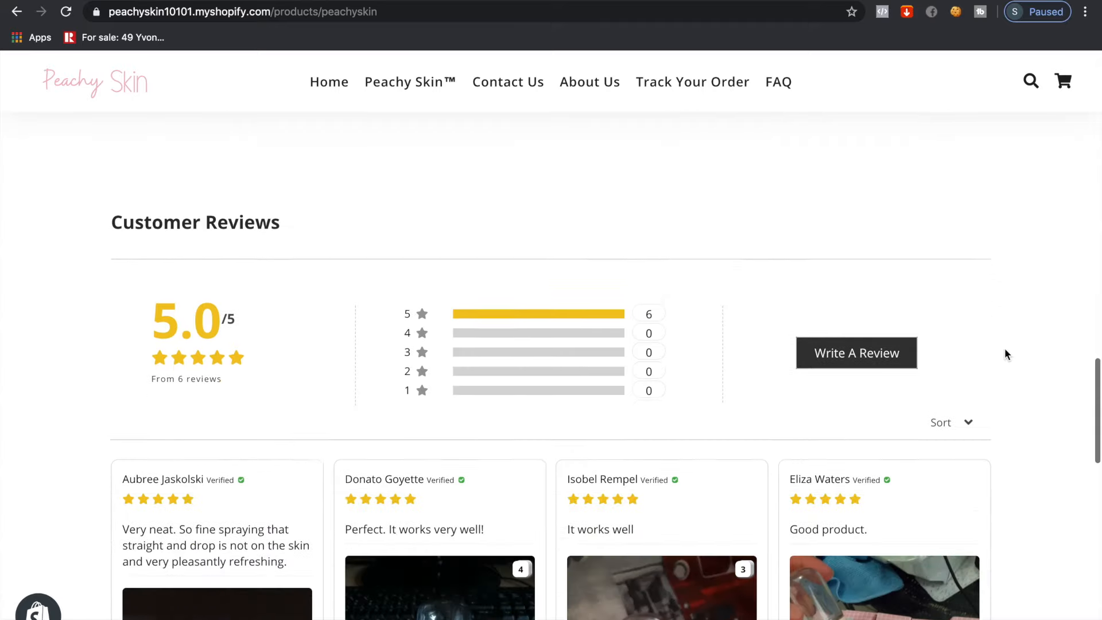
pyautogui.scroll(-11, 1005, 354)
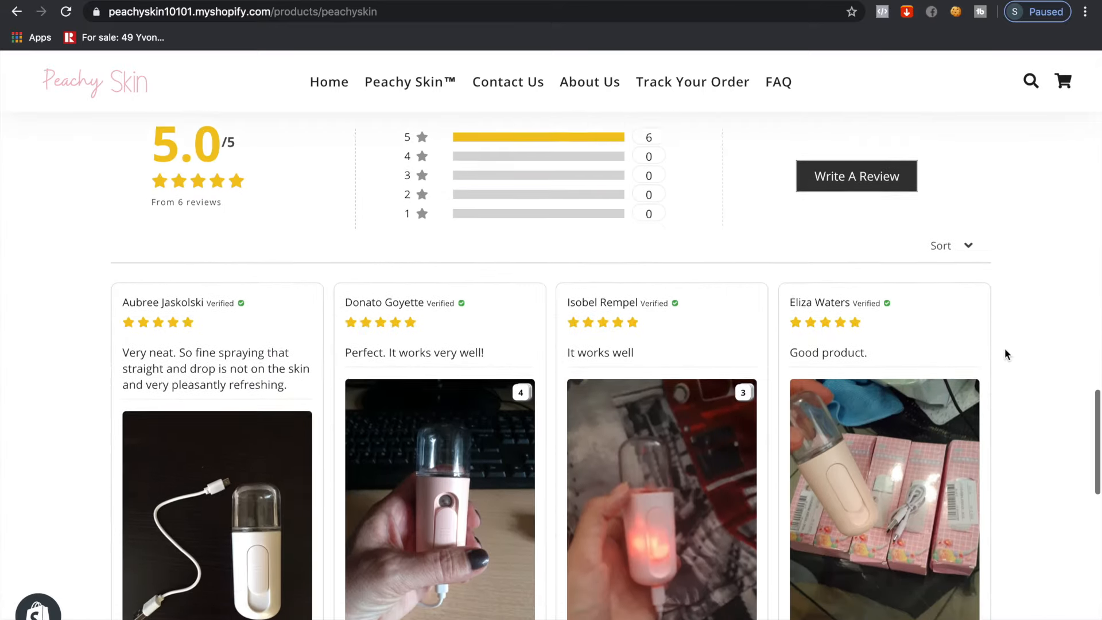
pyautogui.scroll(-5, 1005, 354)
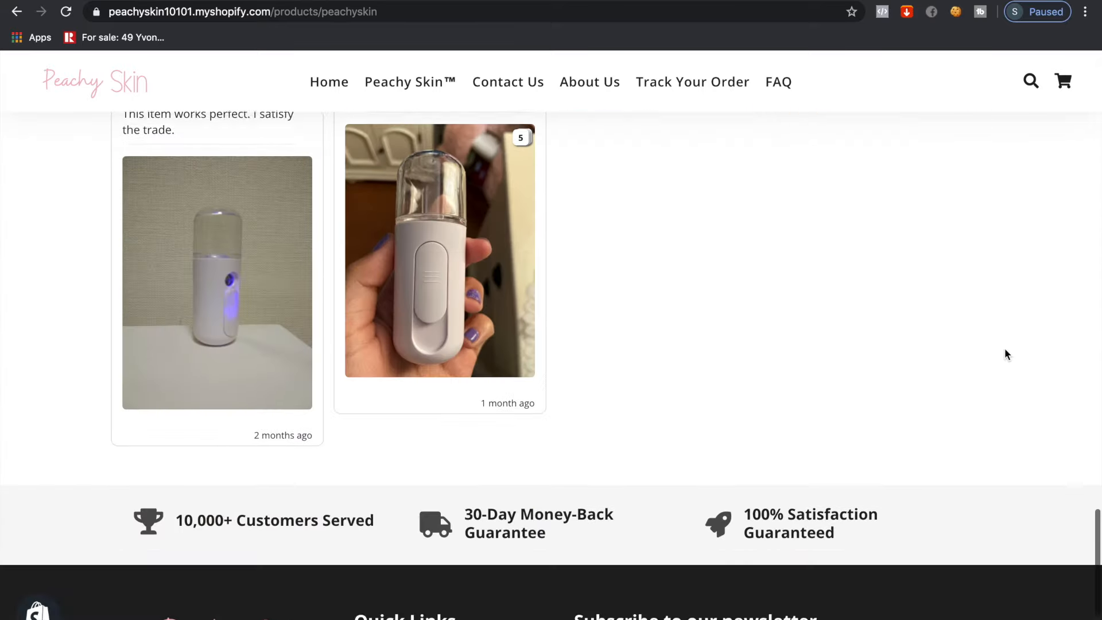
pyautogui.scroll(20, 1004, 354)
pyautogui.scroll(10, 1005, 354)
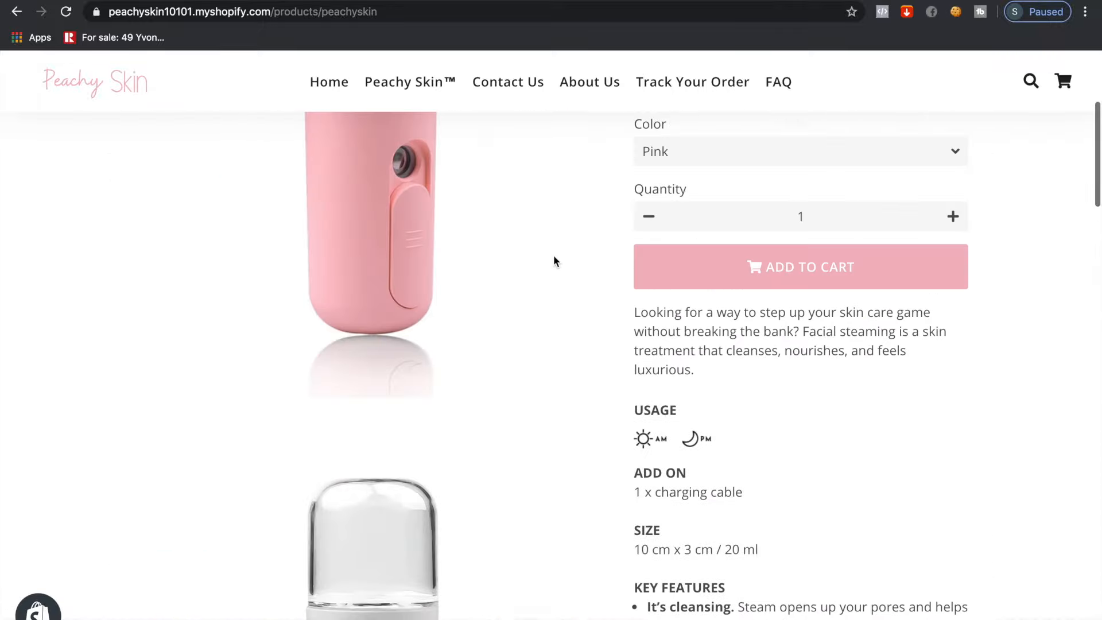
pyautogui.scroll(-4, 538, 203)
pyautogui.scroll(-1, 540, 207)
pyautogui.scroll(6, 539, 208)
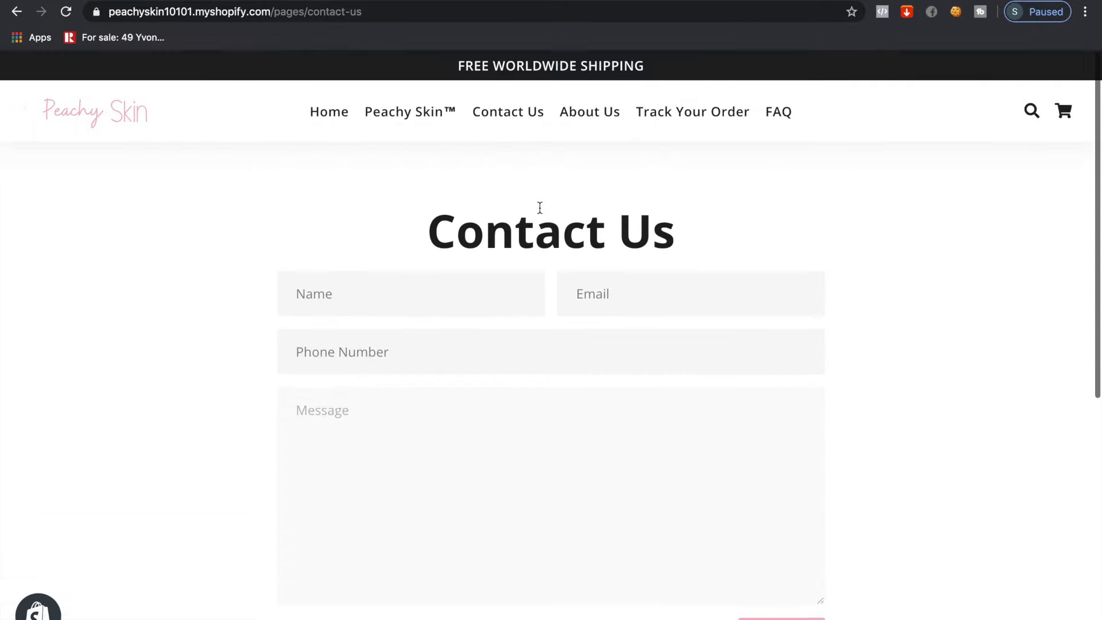
# Visit the About Us, Track Your Order and FAQ pages, then return home
pyautogui.click(594, 122)
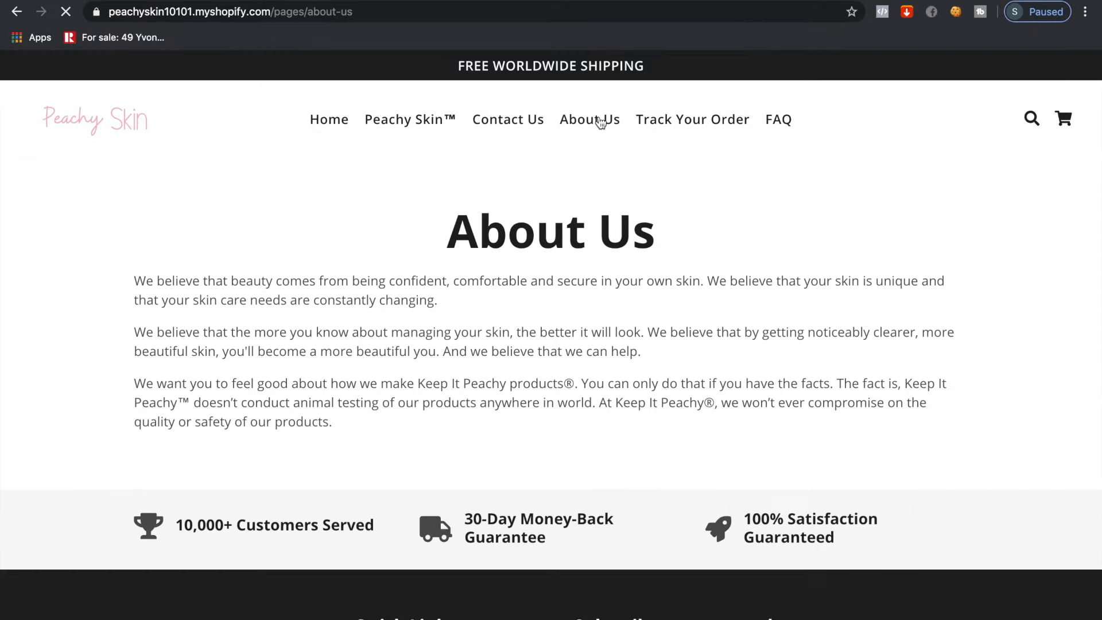
pyautogui.click(668, 125)
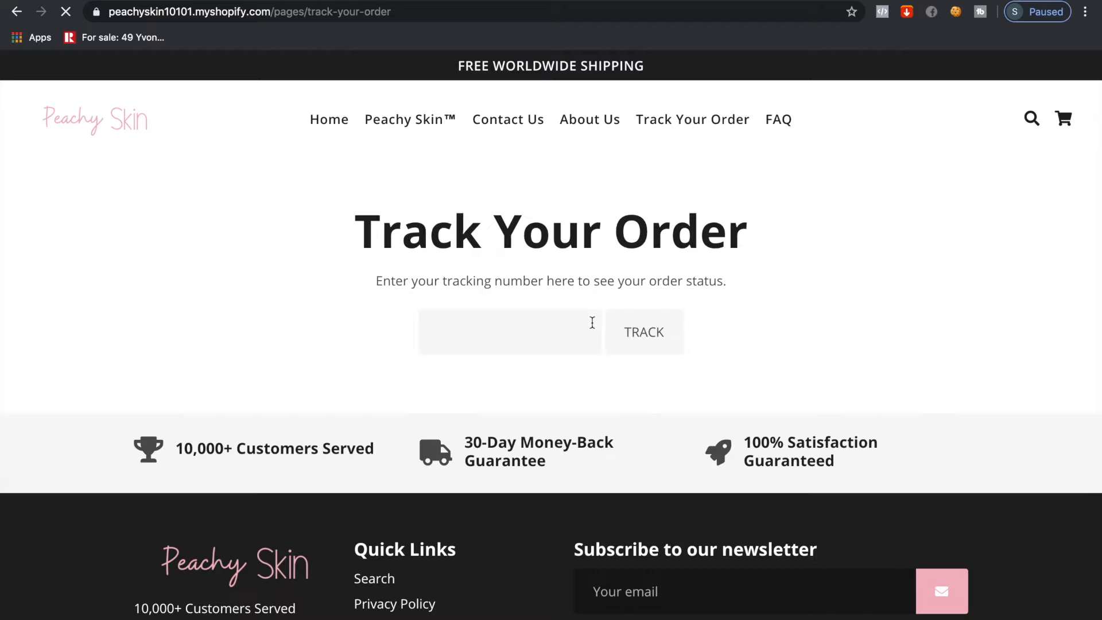
pyautogui.click(780, 122)
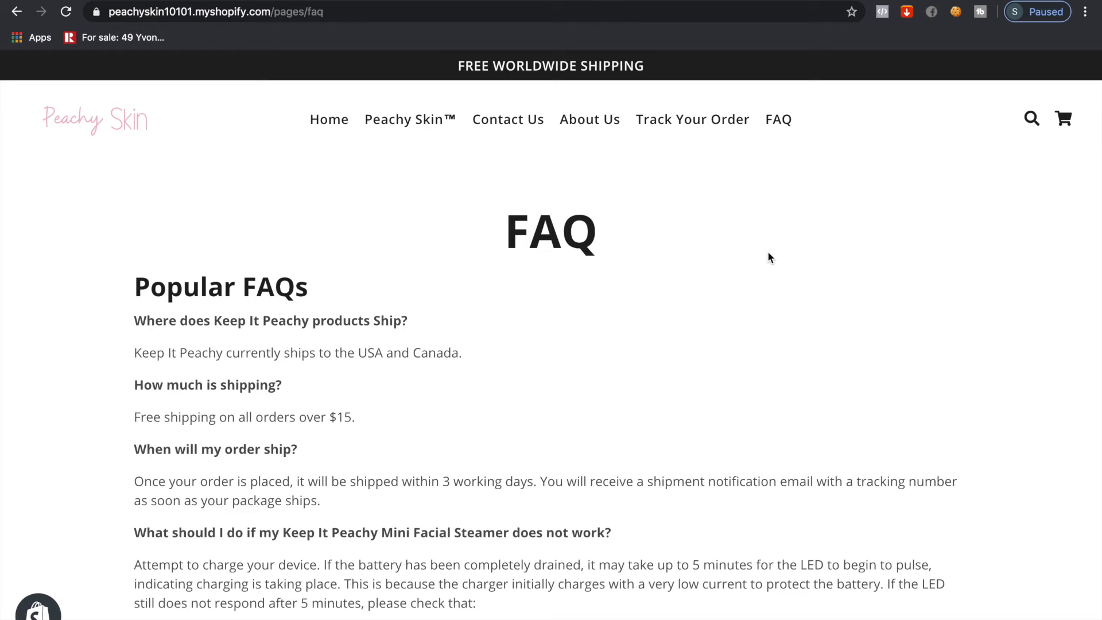
pyautogui.scroll(-7, 770, 255)
pyautogui.scroll(-7, 769, 257)
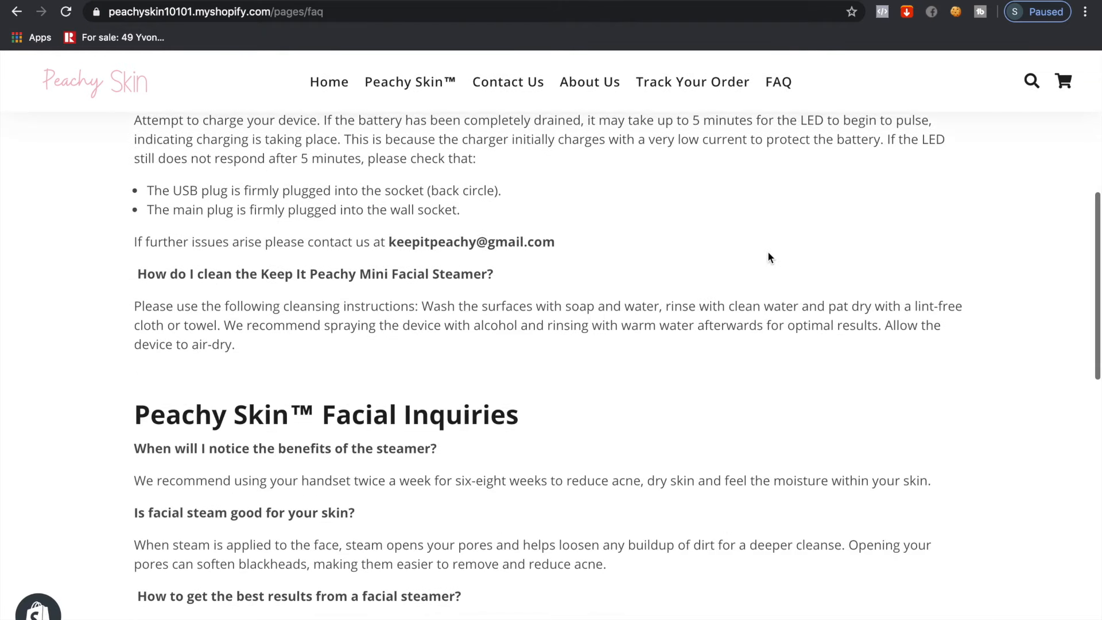
pyautogui.scroll(2, 770, 257)
pyautogui.scroll(-8, 770, 257)
pyautogui.scroll(20, 770, 256)
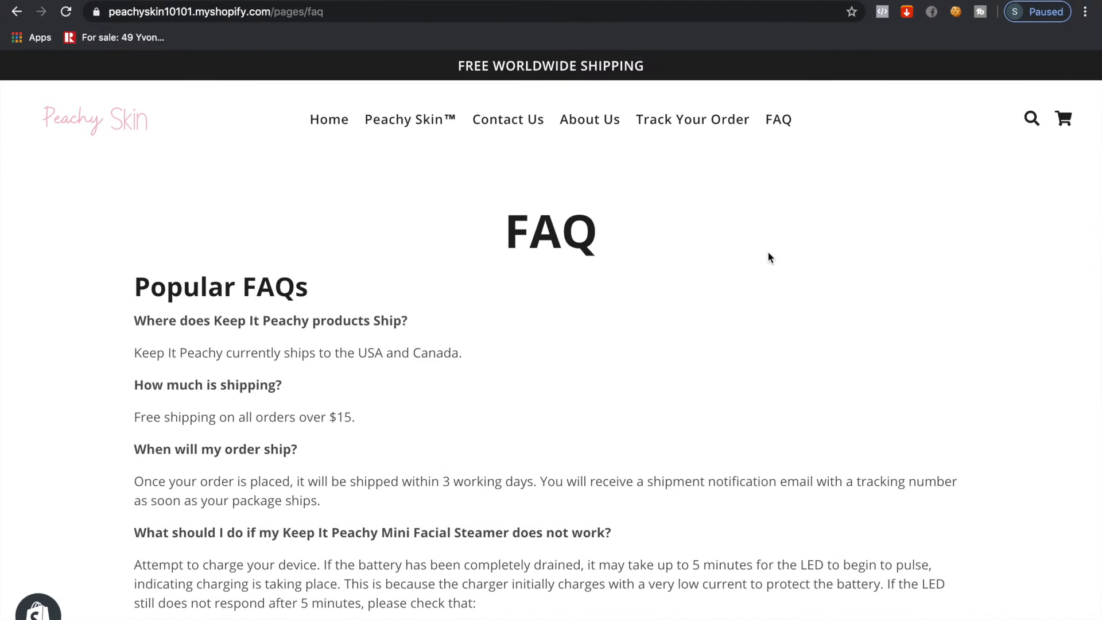
pyautogui.click(343, 121)
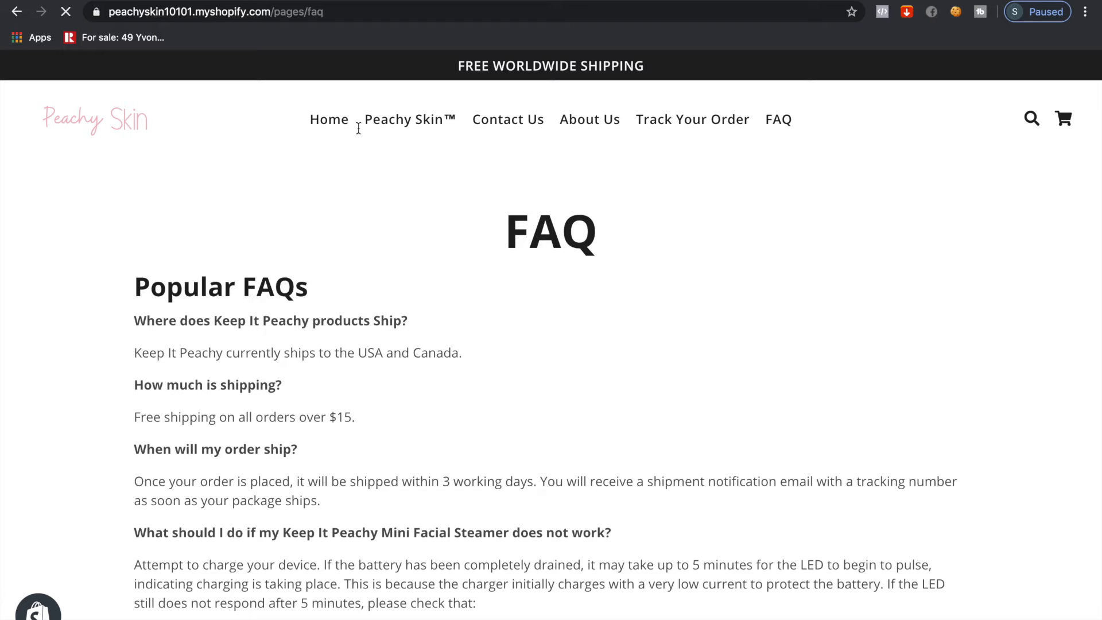